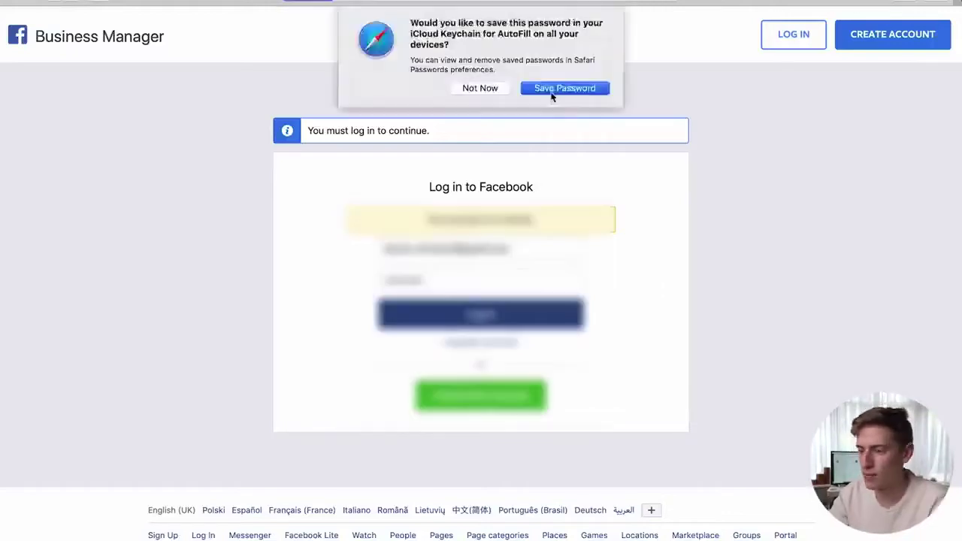
Step: Log in and start a new Business Manager account with the business name and business e-mail
{"action": "left_click", "coordinate": [552, 93]}
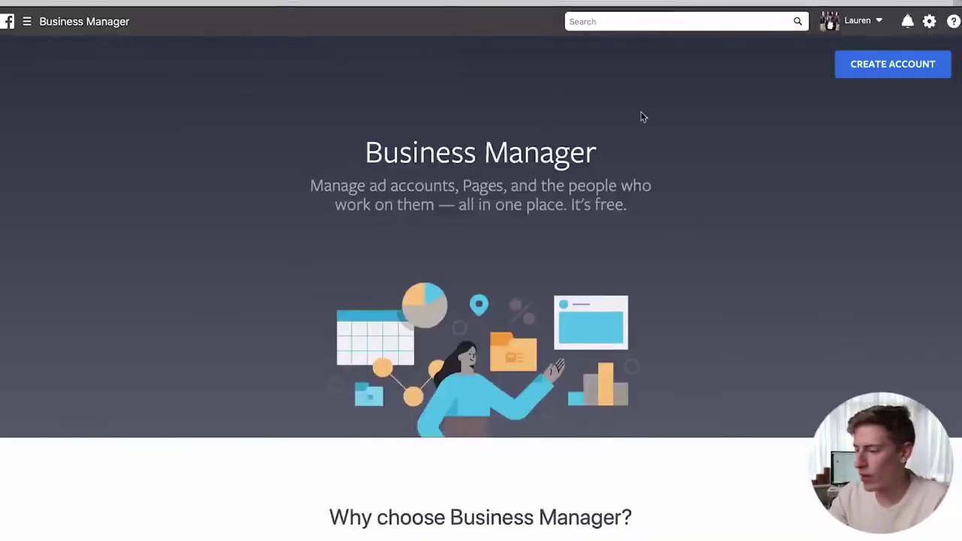
{"action": "left_click", "coordinate": [885, 75]}
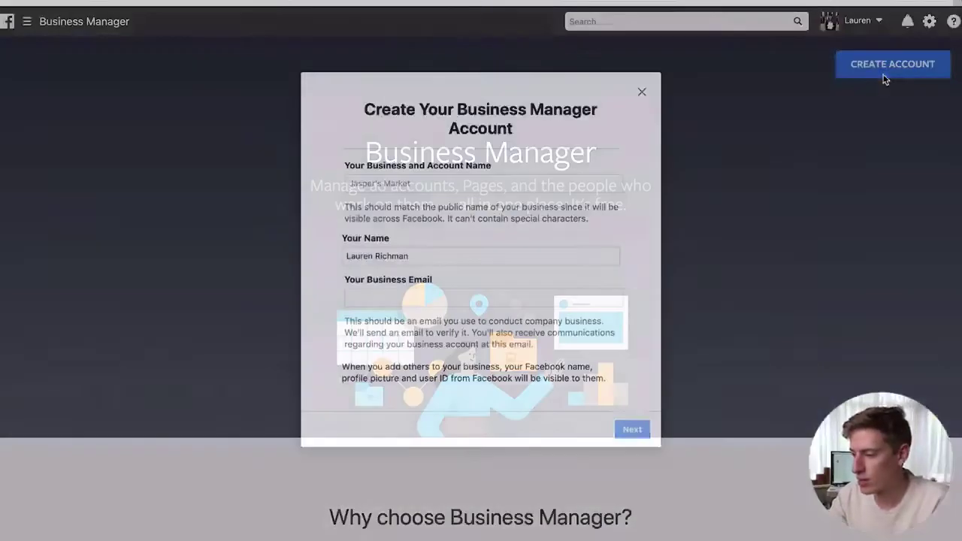
{"action": "left_click", "coordinate": [521, 178]}
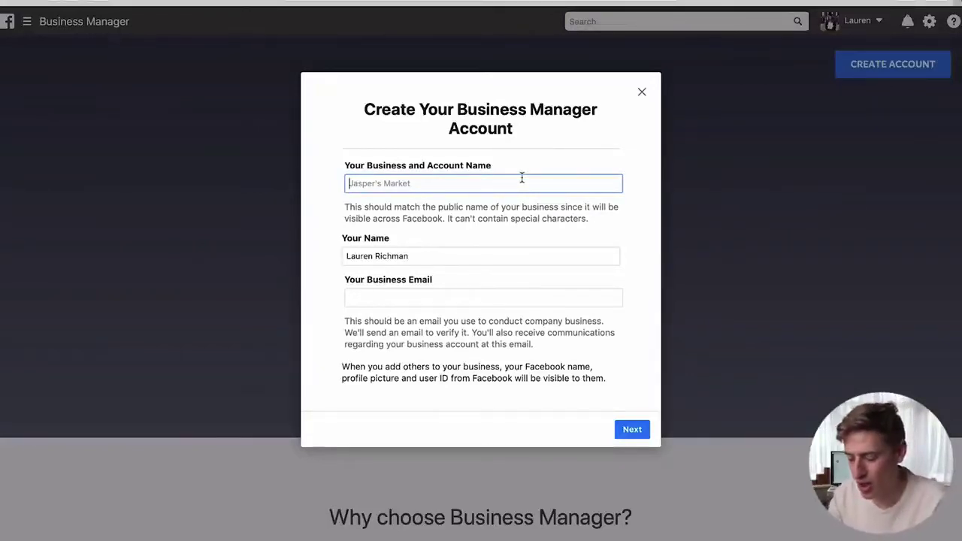
{"action": "type", "text": "Ink "}
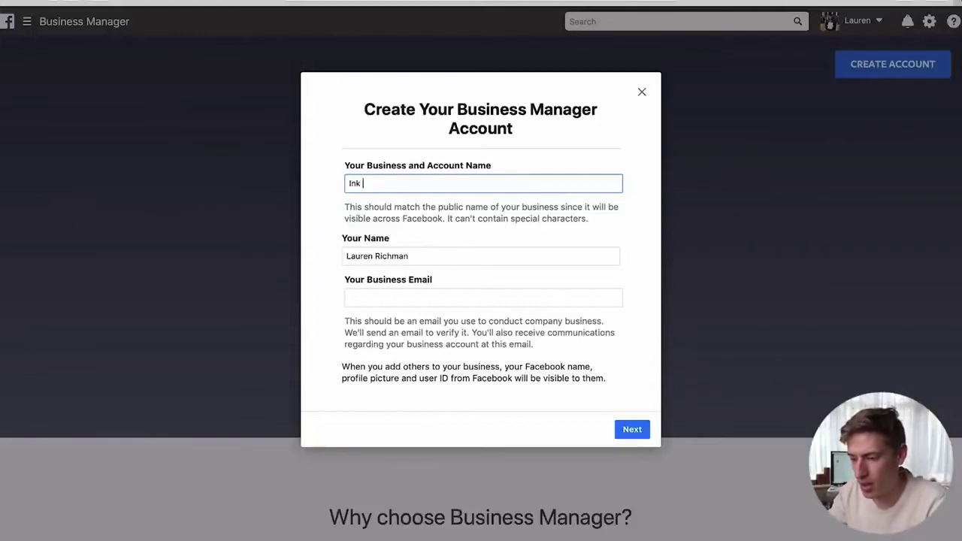
{"action": "type", "text": "By Laure"}
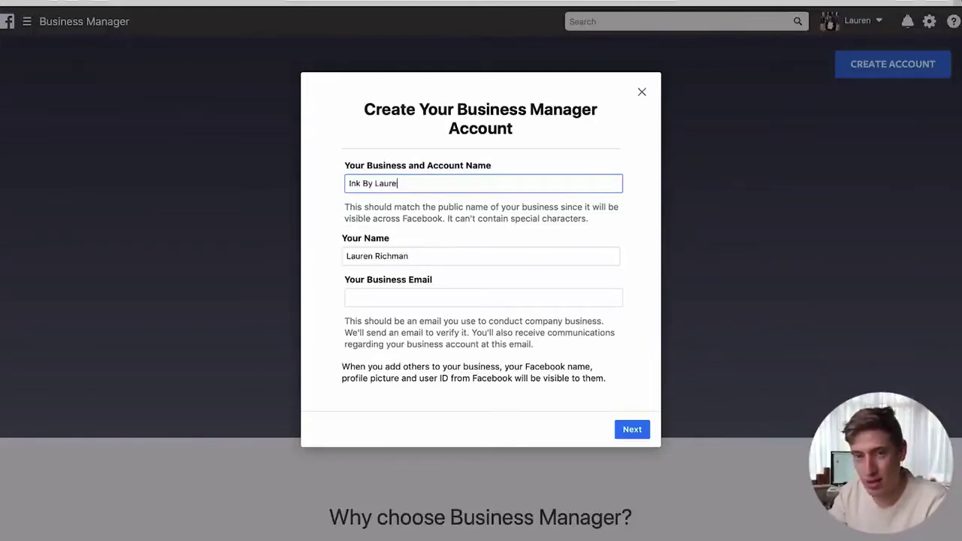
{"action": "type", "text": "n"}
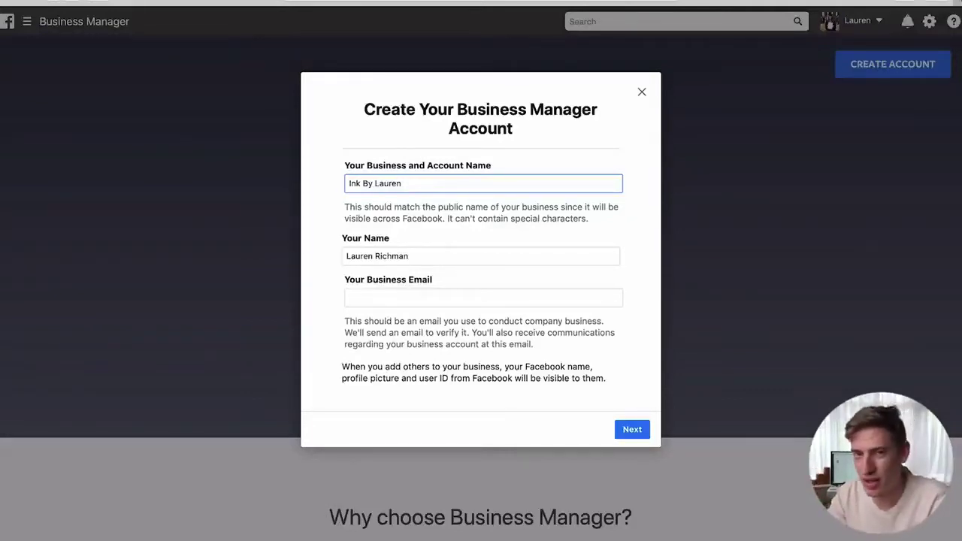
{"action": "left_click", "coordinate": [477, 298]}
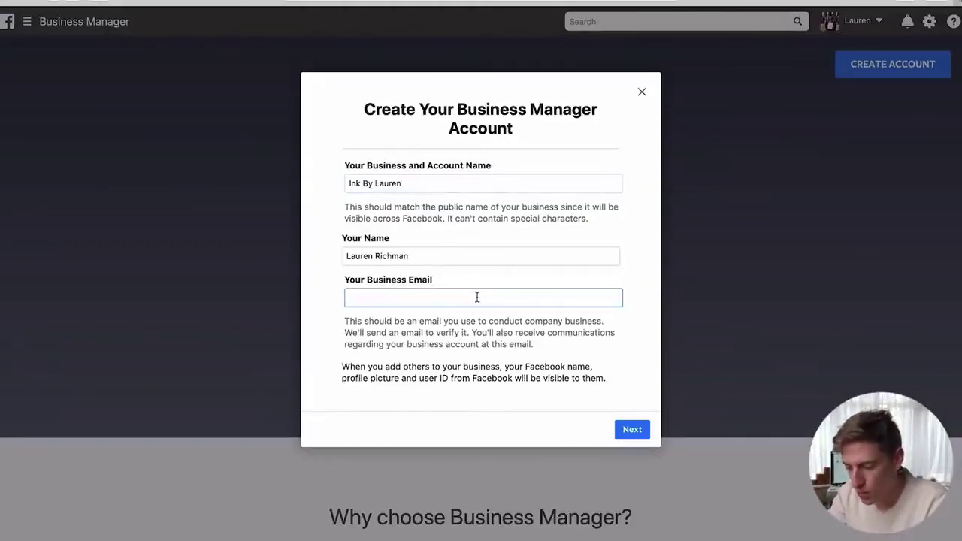
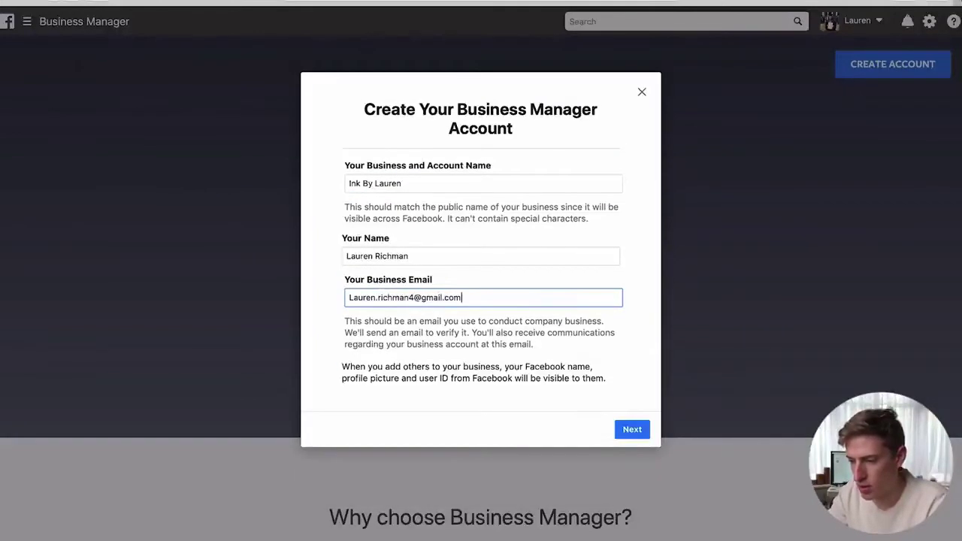
{"action": "left_click", "coordinate": [624, 428]}
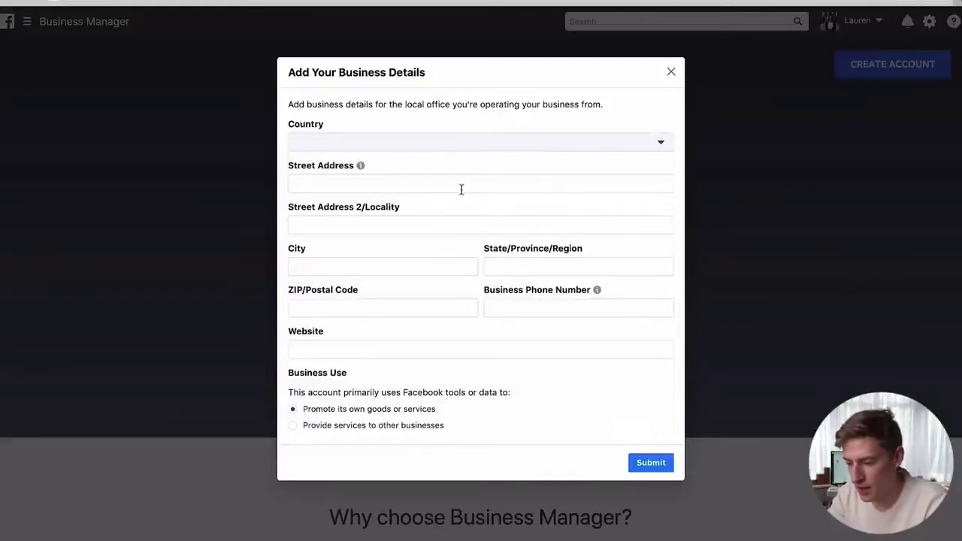
Step: Set the country to United Kingdom, enter street address 80, and submit the business details
{"action": "left_click", "coordinate": [423, 143]}
{"action": "type", "text": "u"}
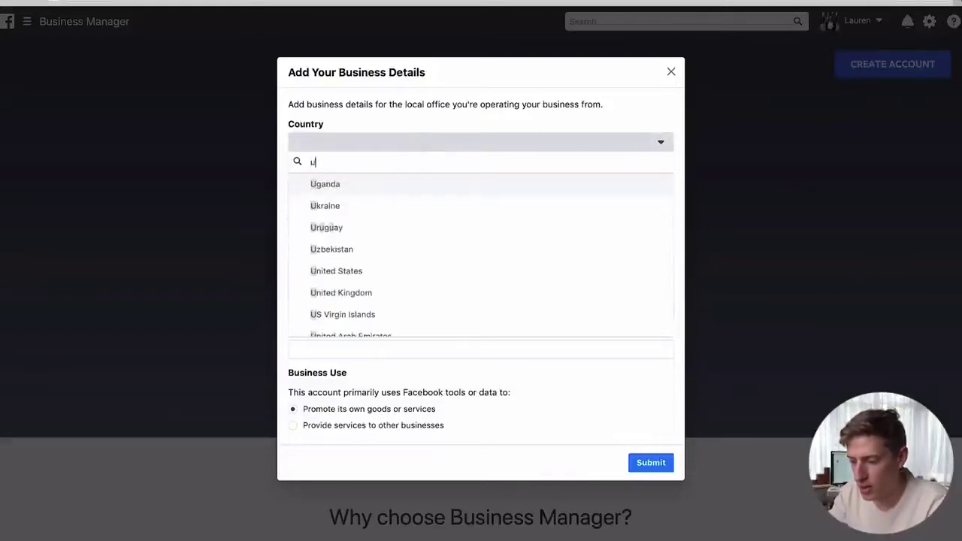
{"action": "type", "text": "ni"}
{"action": "left_click", "coordinate": [365, 205]}
{"action": "left_click", "coordinate": [381, 180]}
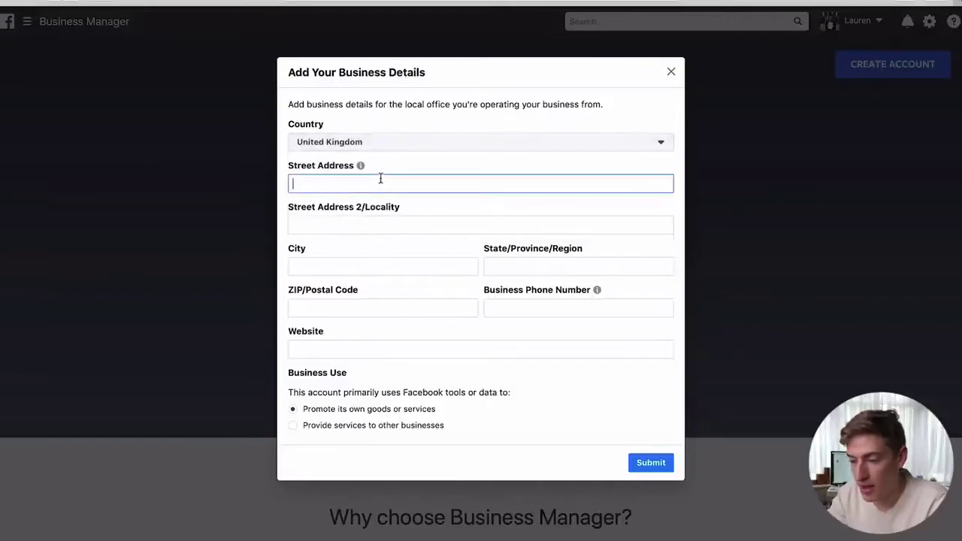
{"action": "type", "text": "80"}
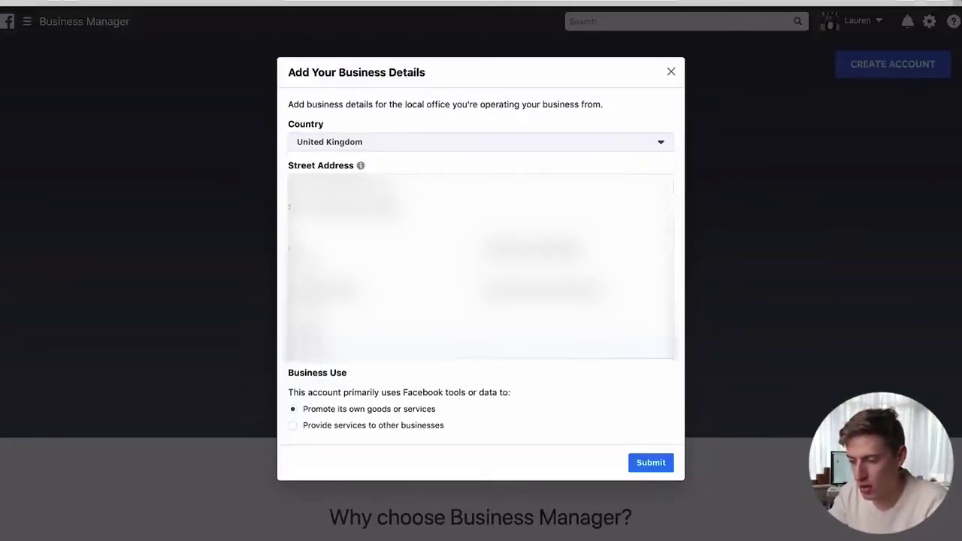
{"action": "left_click", "coordinate": [637, 461]}
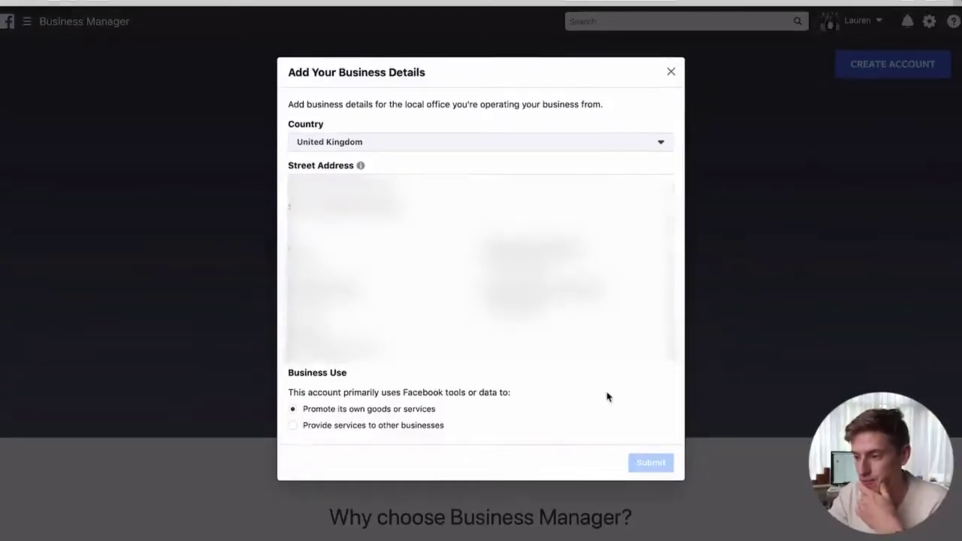
{"action": "left_click", "coordinate": [639, 457]}
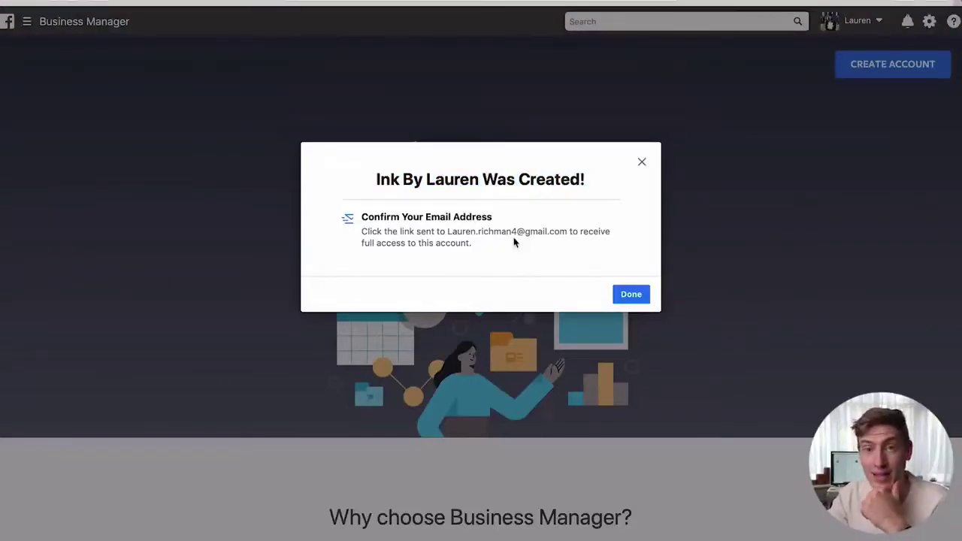
Step: Close the creation confirmation and highlight the No Ad Accounts and No Pages messages
{"action": "left_click", "coordinate": [623, 295]}
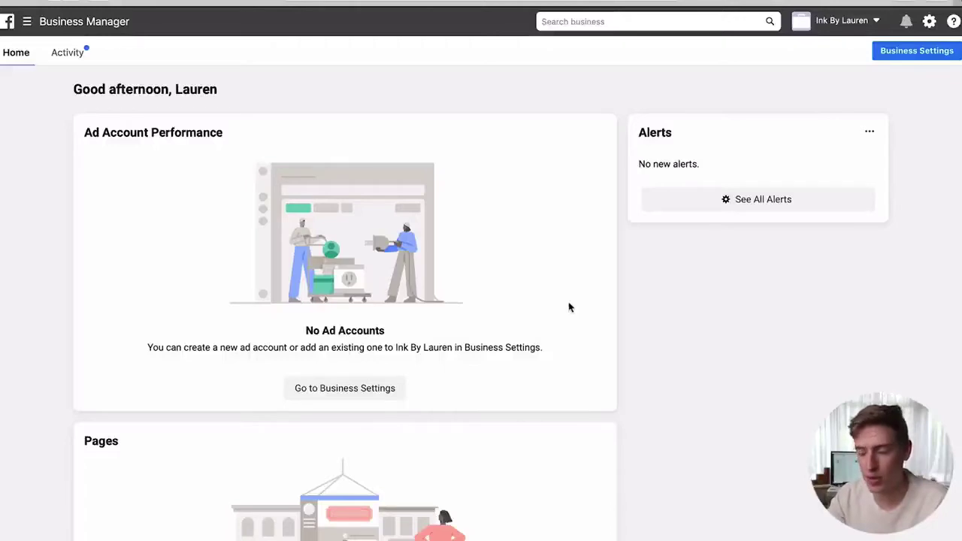
{"action": "scroll", "coordinate": [569, 307], "scroll_direction": "down", "scroll_amount": 3}
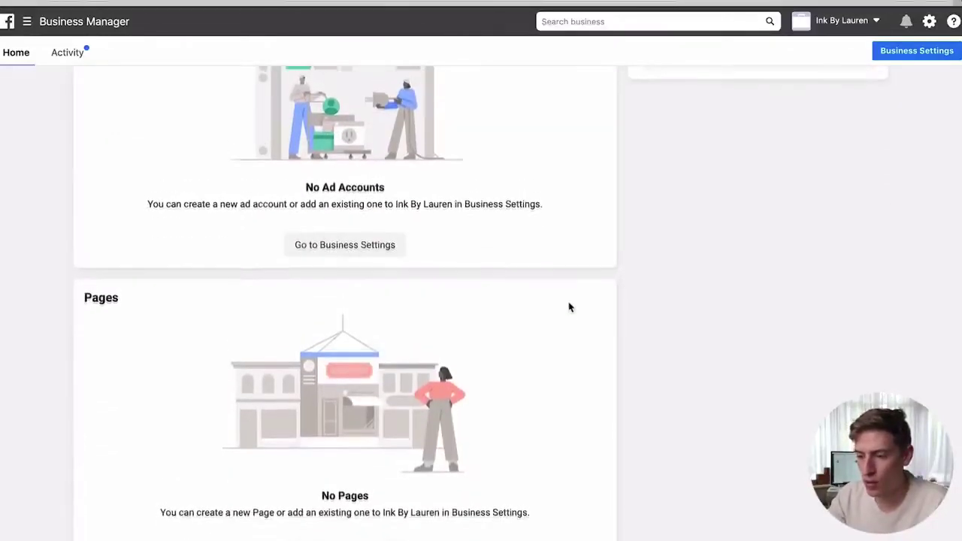
{"action": "left_click_drag", "start_coordinate": [395, 189], "coordinate": [305, 190]}
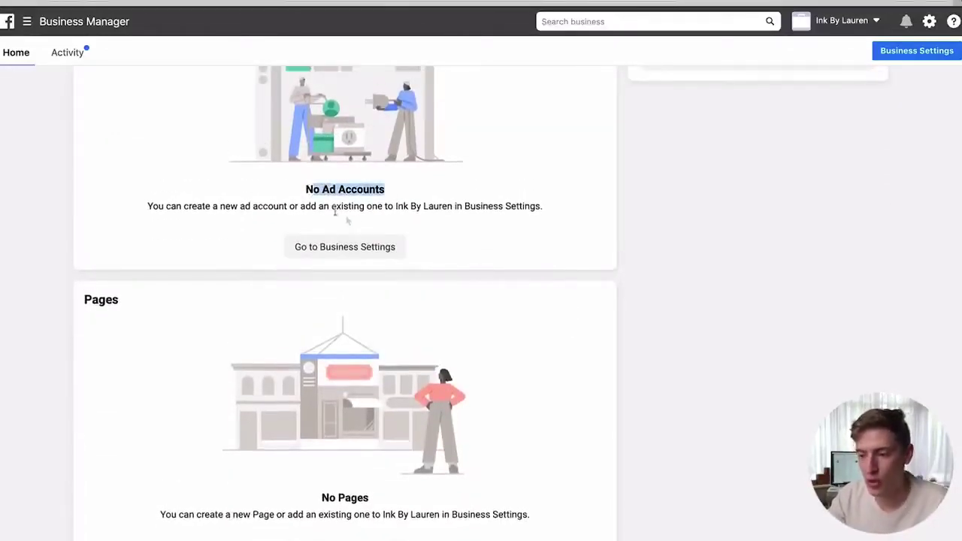
{"action": "left_click", "coordinate": [432, 232]}
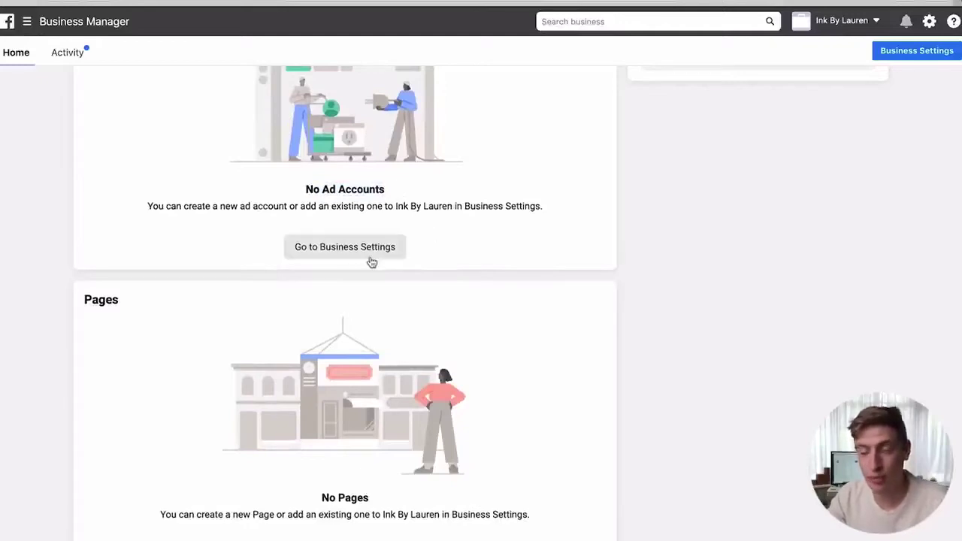
{"action": "scroll", "coordinate": [370, 261], "scroll_direction": "down", "scroll_amount": 1}
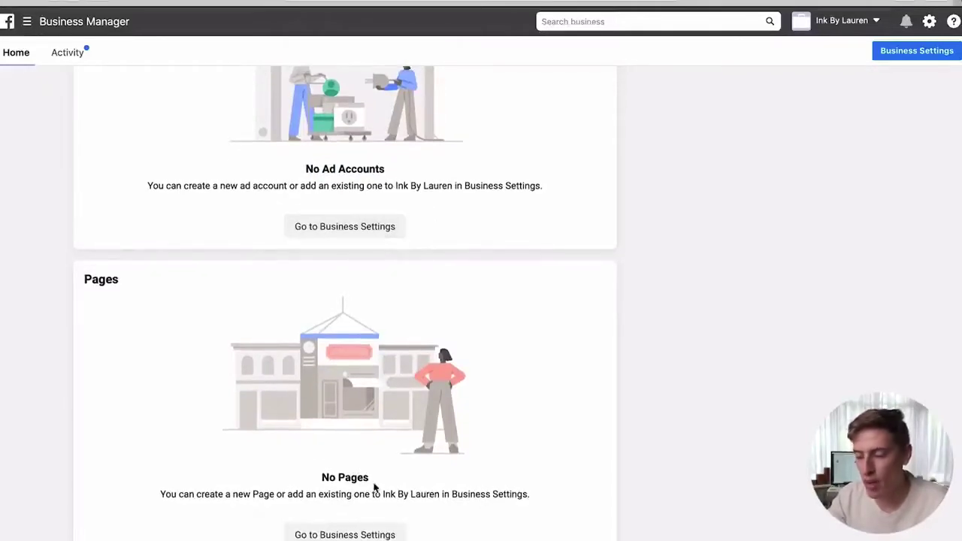
{"action": "left_click_drag", "start_coordinate": [374, 486], "coordinate": [318, 477]}
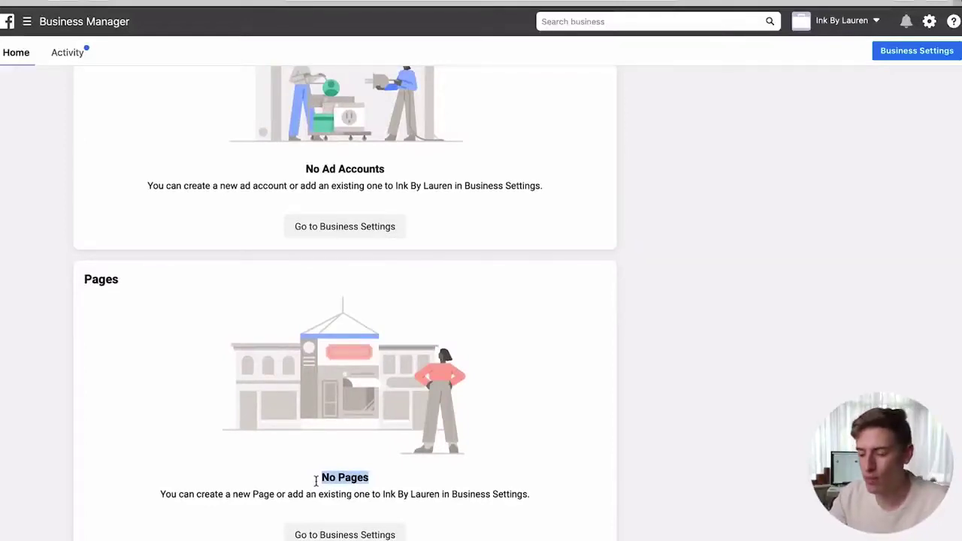
{"action": "scroll", "coordinate": [316, 481], "scroll_direction": "up", "scroll_amount": 3}
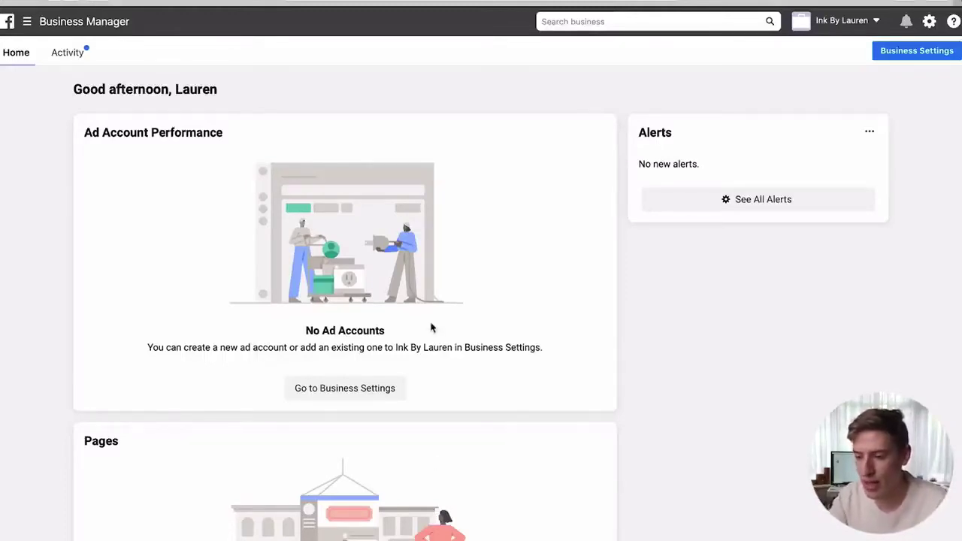
Step: Open Business Settings and browse its Users, Partners and People sections
{"action": "left_click", "coordinate": [364, 389]}
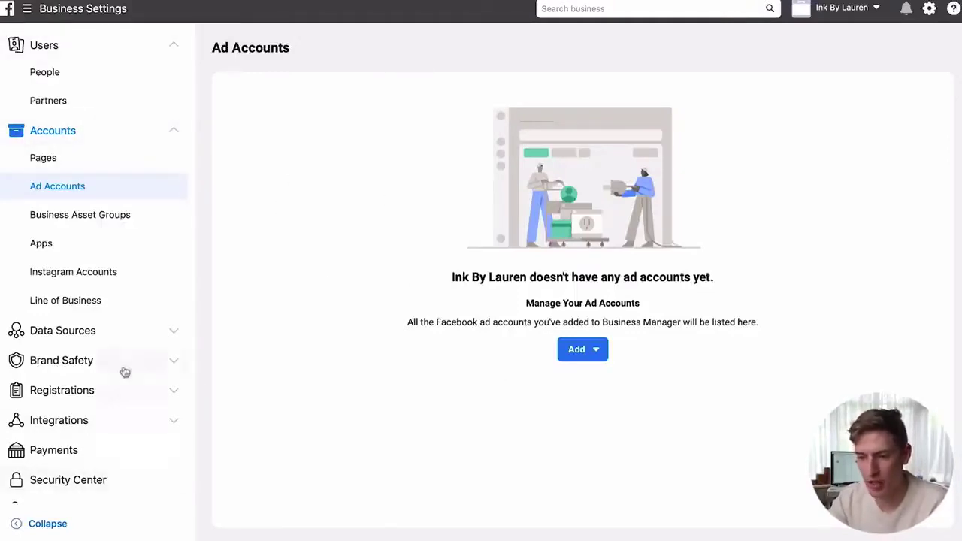
{"action": "left_click", "coordinate": [48, 51]}
{"action": "left_click", "coordinate": [48, 51]}
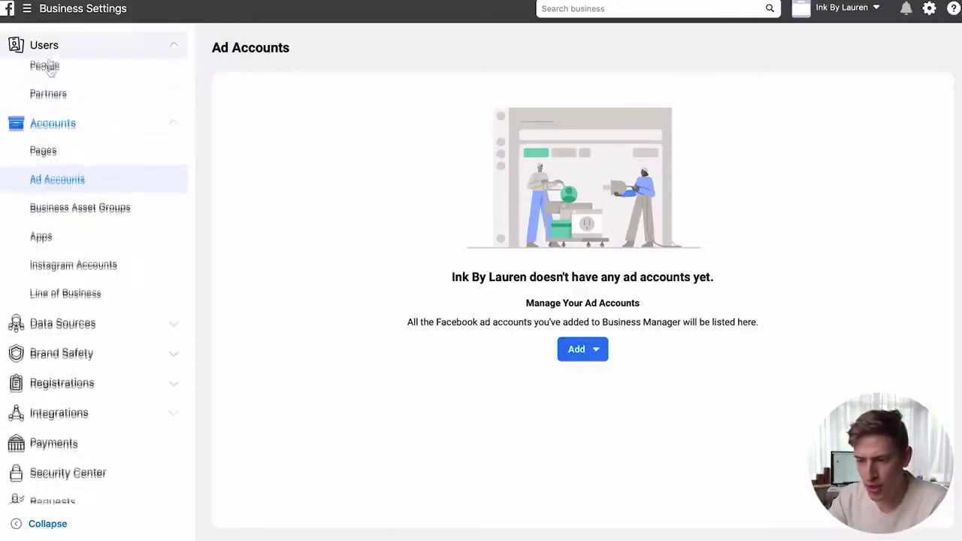
{"action": "left_click", "coordinate": [50, 97]}
{"action": "left_click", "coordinate": [53, 73]}
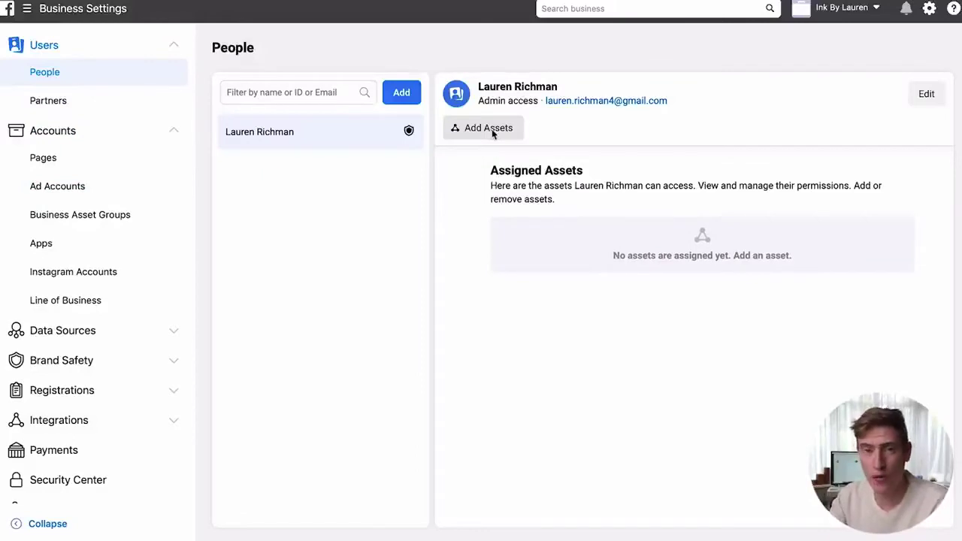
Step: Try the invite-person form without sending, then view Pages and Ad Accounts
{"action": "left_click", "coordinate": [401, 94]}
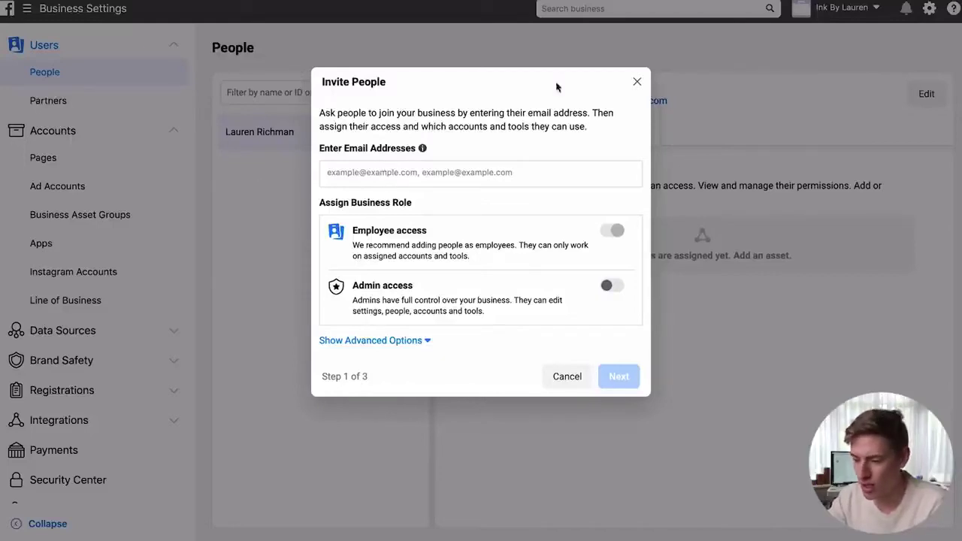
{"action": "left_click", "coordinate": [635, 84]}
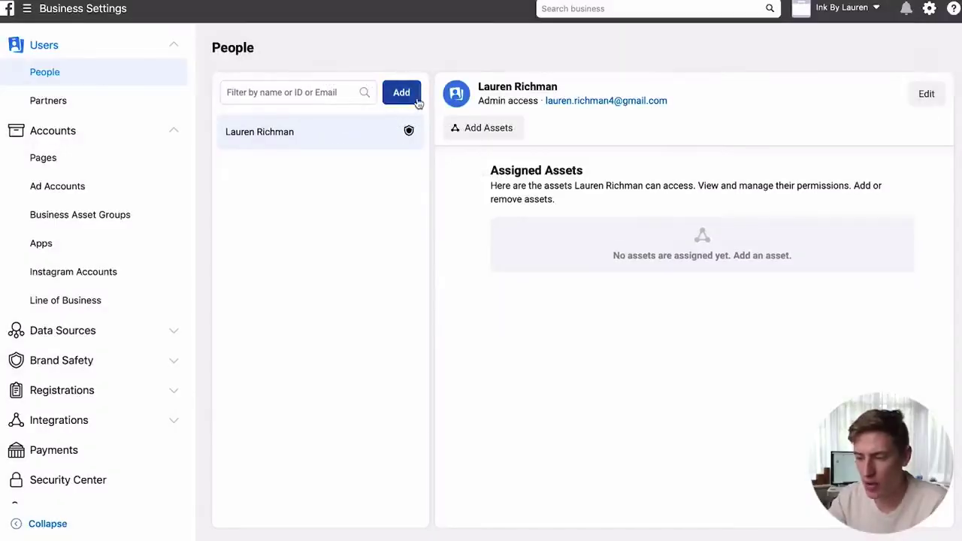
{"action": "left_click", "coordinate": [405, 95]}
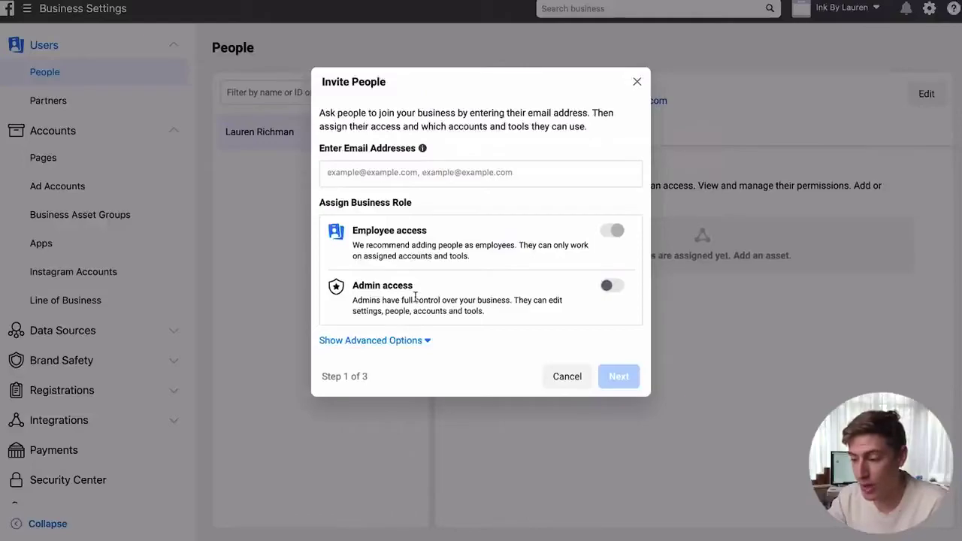
{"action": "left_click", "coordinate": [636, 81]}
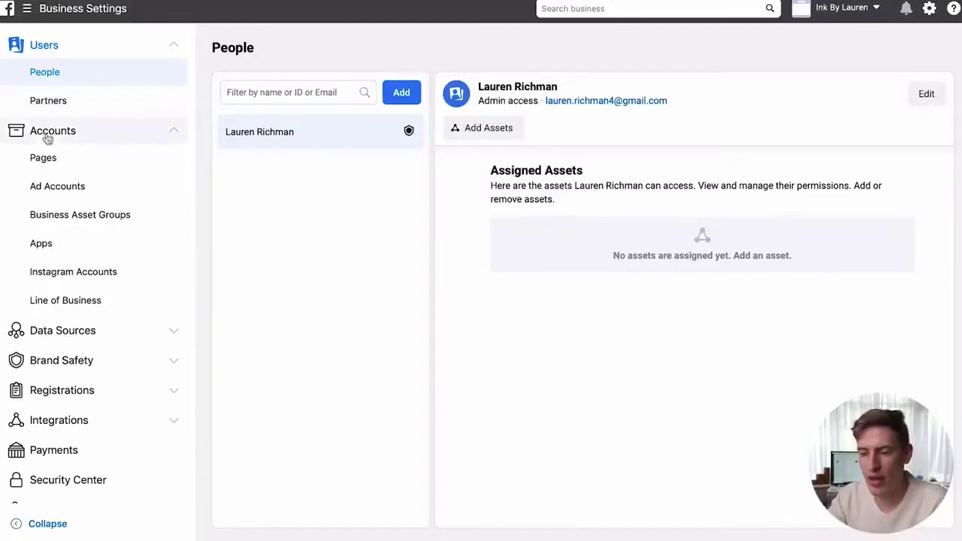
{"action": "left_click", "coordinate": [50, 159]}
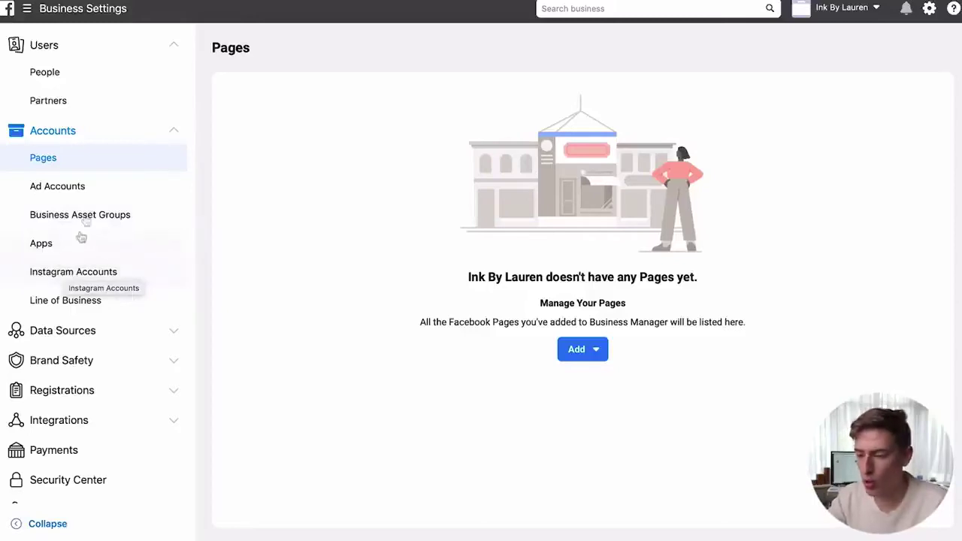
{"action": "left_click", "coordinate": [54, 190]}
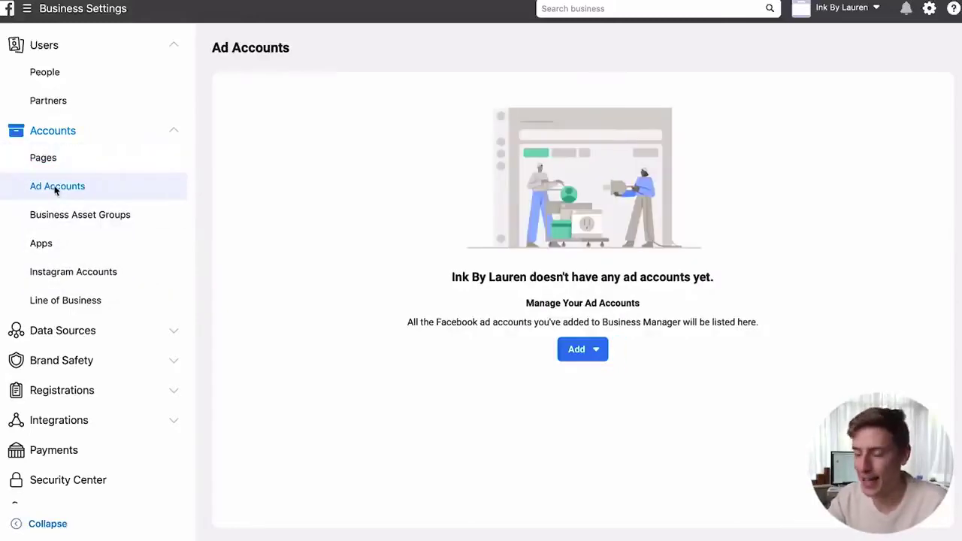
Step: Create a new ad account named after the business, marked for the business's own use
{"action": "left_click", "coordinate": [598, 353]}
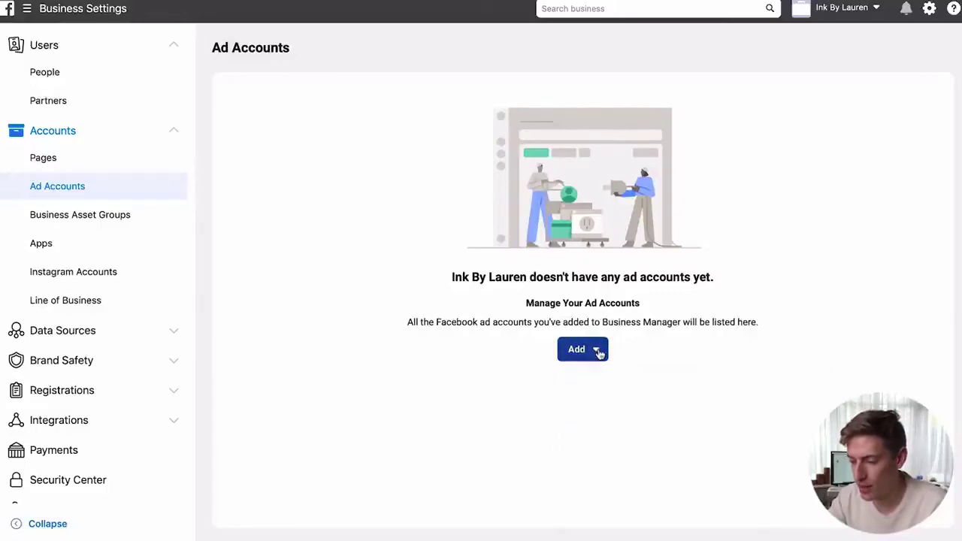
{"action": "left_click", "coordinate": [597, 504]}
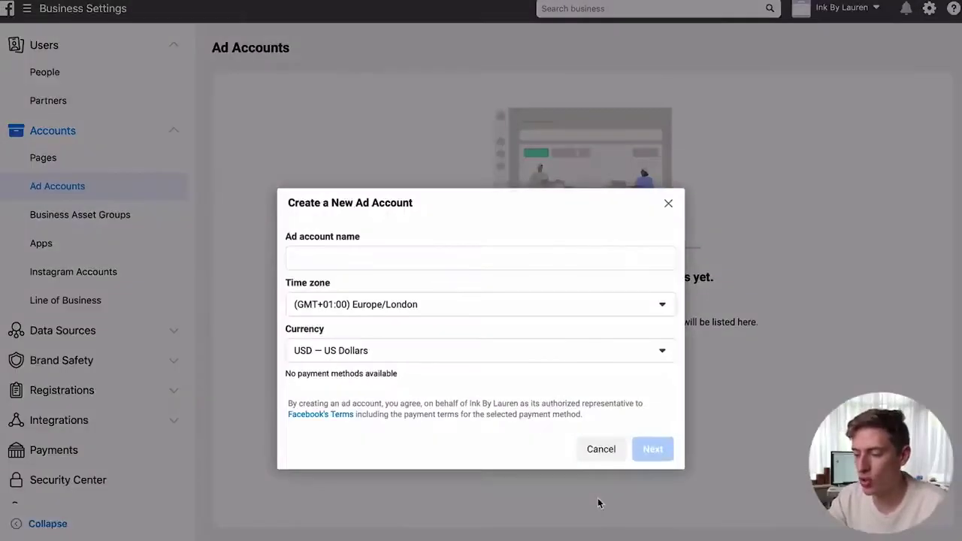
{"action": "left_click", "coordinate": [425, 260]}
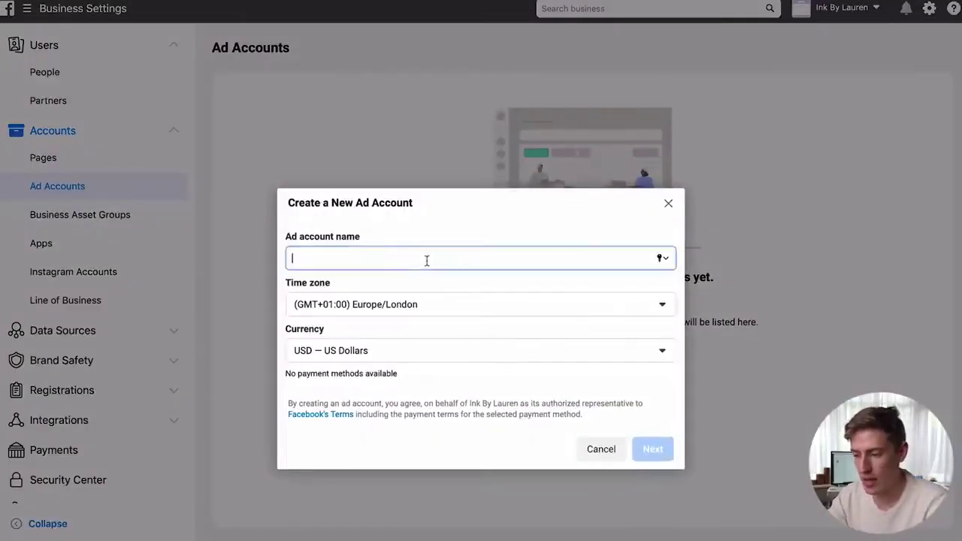
{"action": "type", "text": "Ink B"}
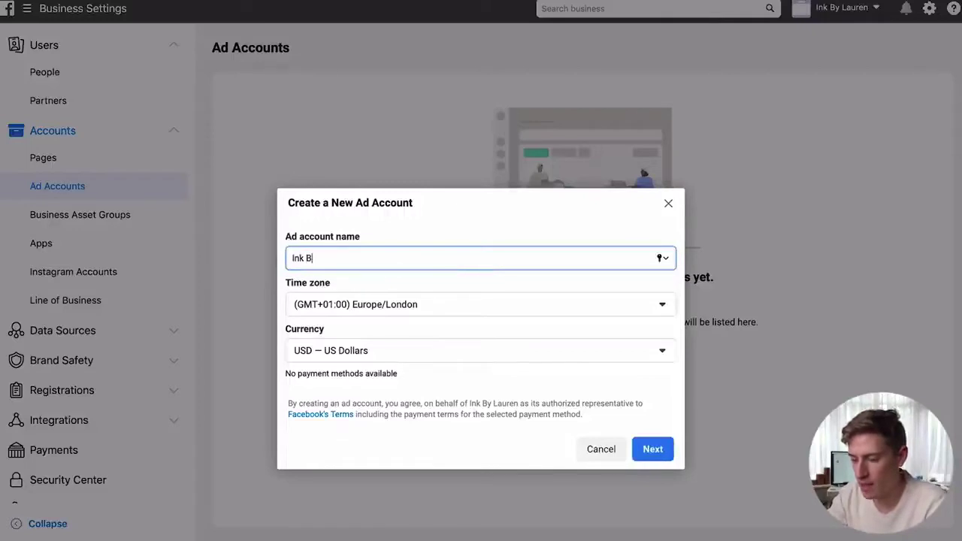
{"action": "type", "text": "y Lauren"}
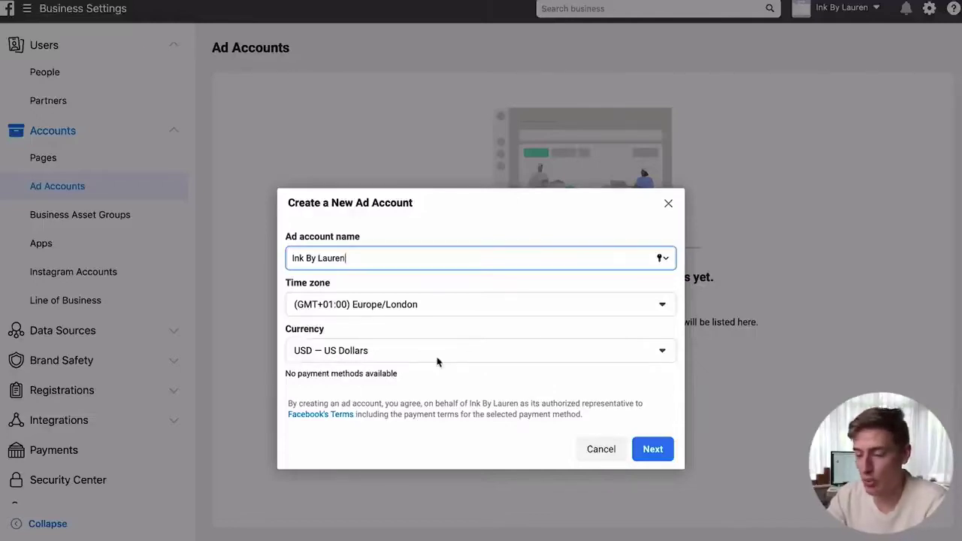
{"action": "left_click", "coordinate": [653, 450]}
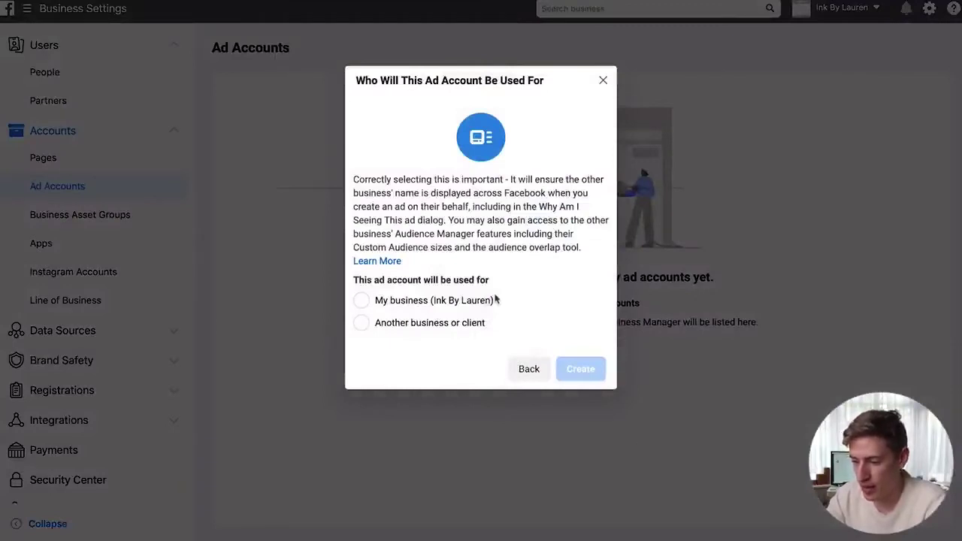
{"action": "left_click", "coordinate": [406, 303]}
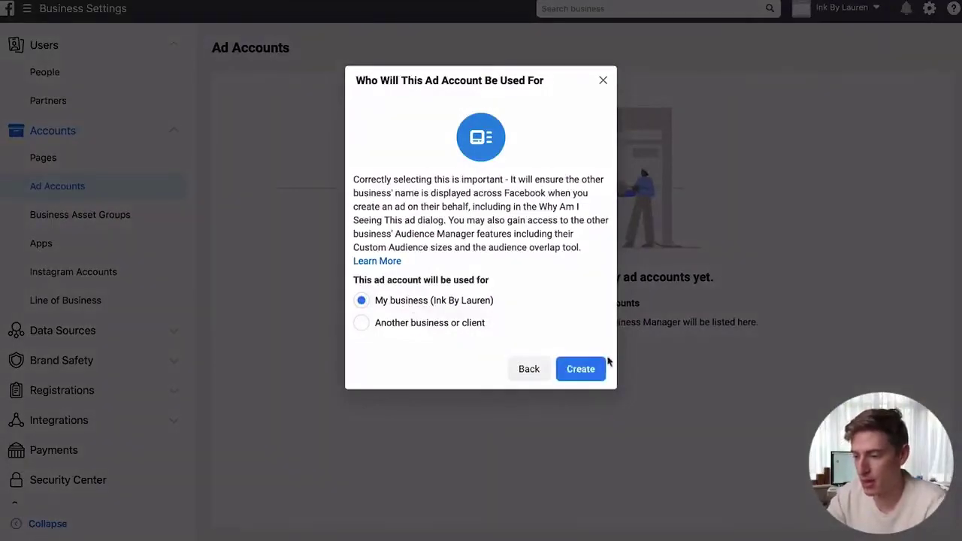
{"action": "left_click", "coordinate": [586, 374]}
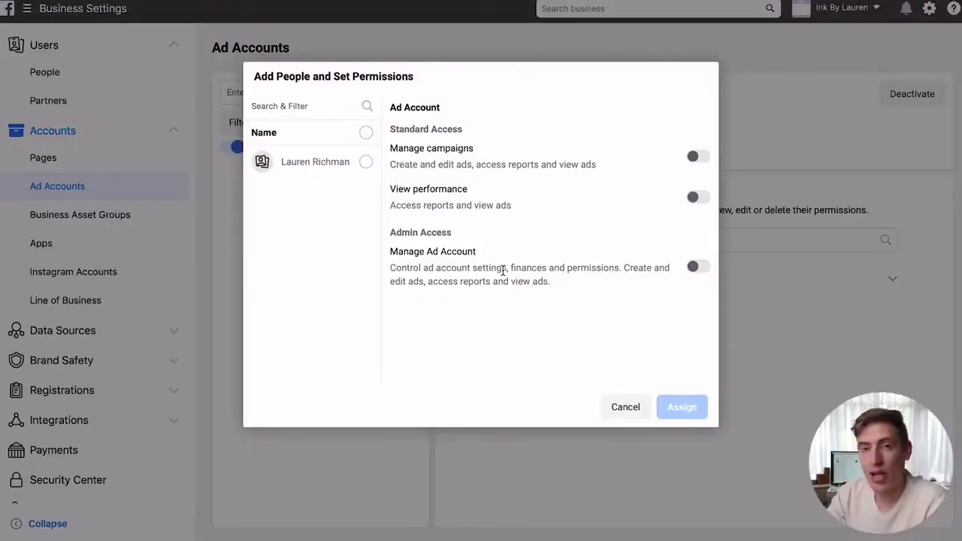
Step: Give the team member campaign and full admin permissions on the new ad account
{"action": "left_click", "coordinate": [691, 158]}
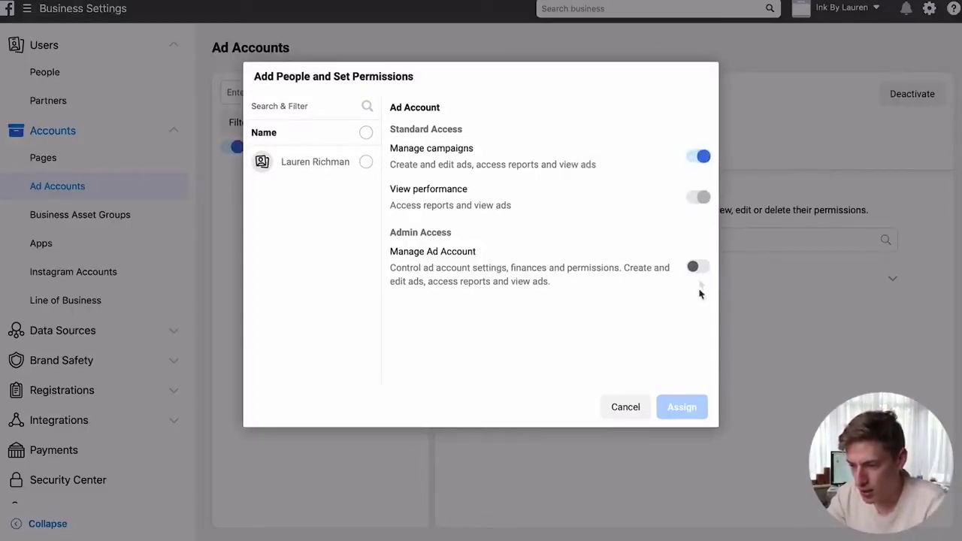
{"action": "left_click", "coordinate": [366, 163]}
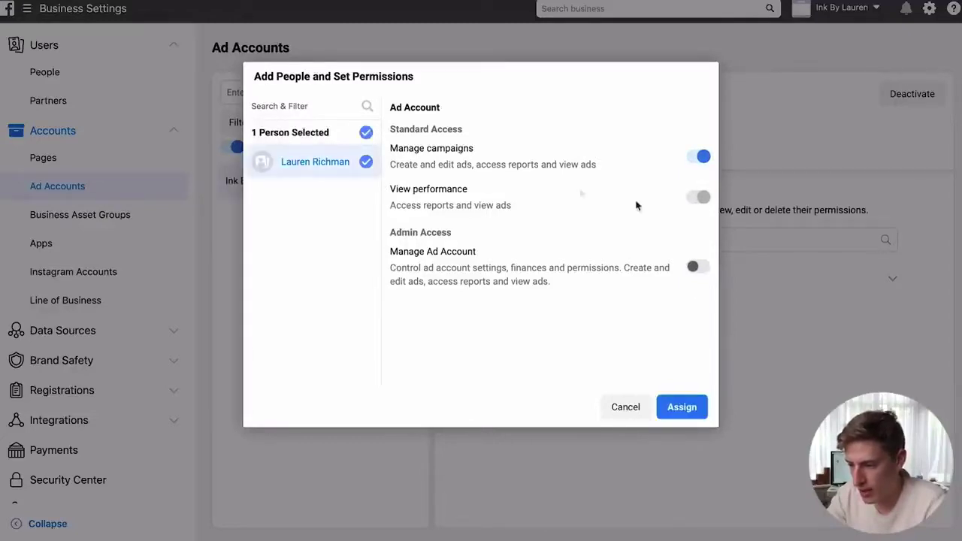
{"action": "left_click", "coordinate": [696, 268]}
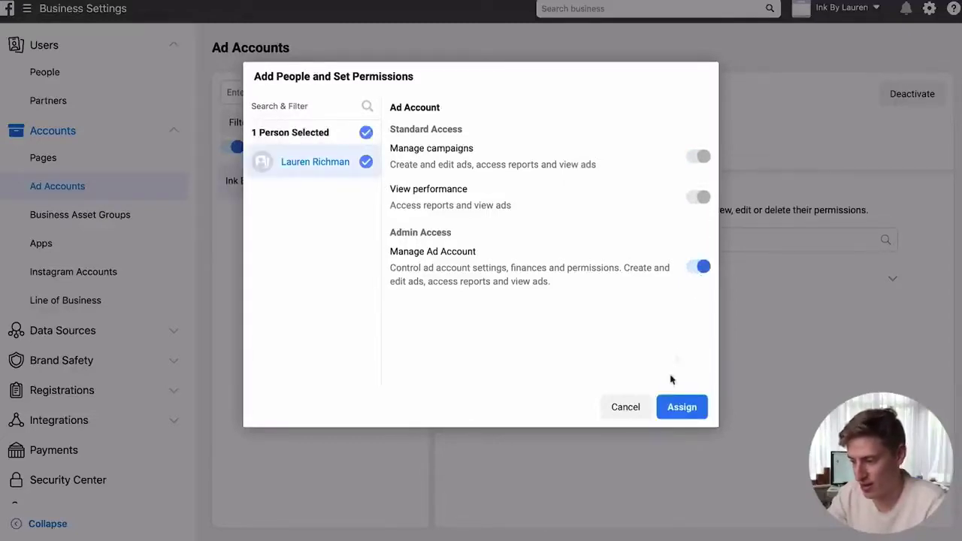
{"action": "left_click", "coordinate": [668, 415]}
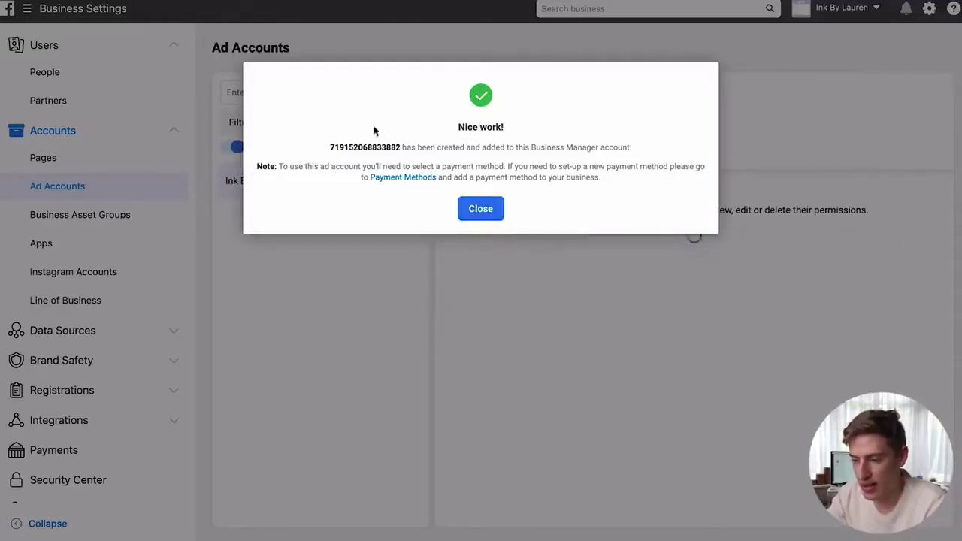
{"action": "left_click_drag", "start_coordinate": [402, 145], "coordinate": [292, 144]}
{"action": "left_click", "coordinate": [494, 212]}
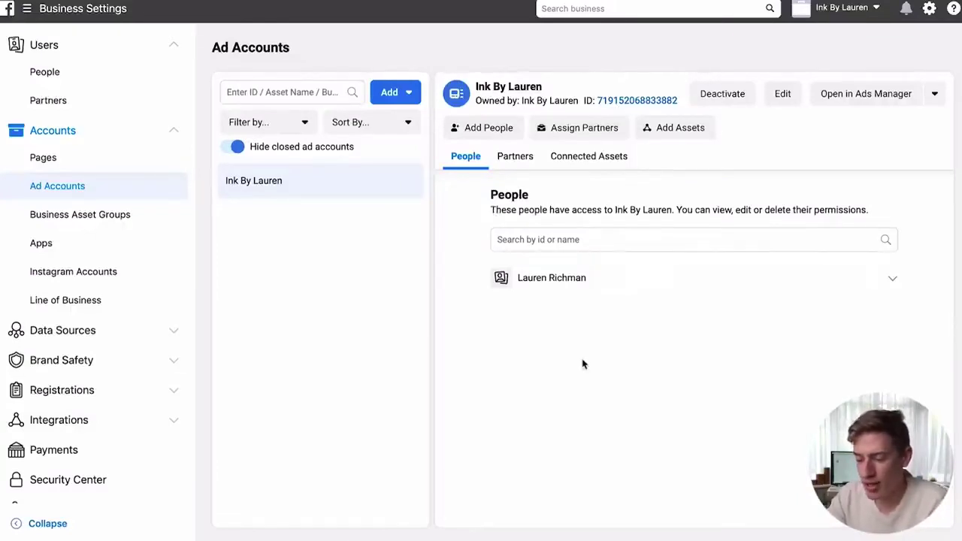
Step: In the business's Pages section, choose to create a brand-new Page
{"action": "left_click", "coordinate": [60, 158]}
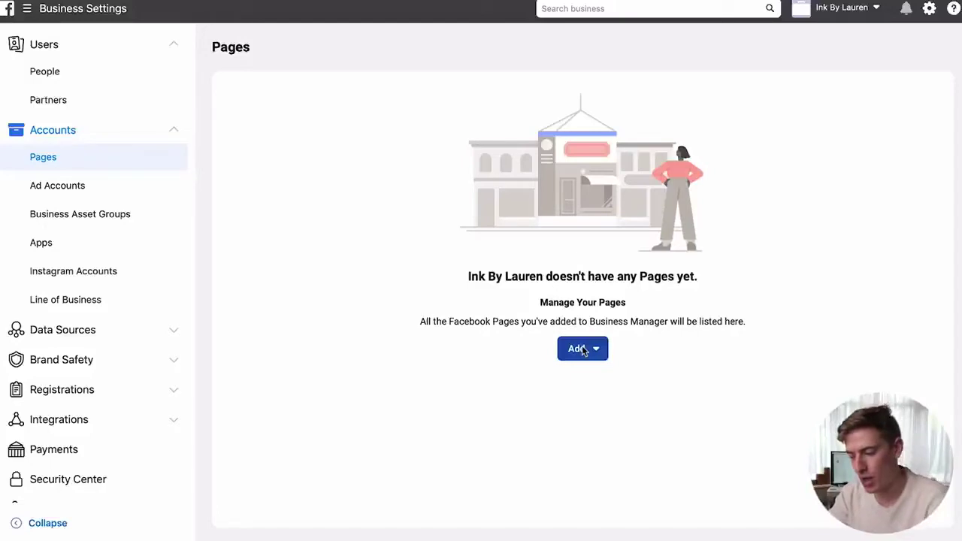
{"action": "left_click", "coordinate": [580, 349]}
{"action": "left_click", "coordinate": [577, 350]}
{"action": "left_click", "coordinate": [575, 350]}
{"action": "left_click", "coordinate": [601, 512]}
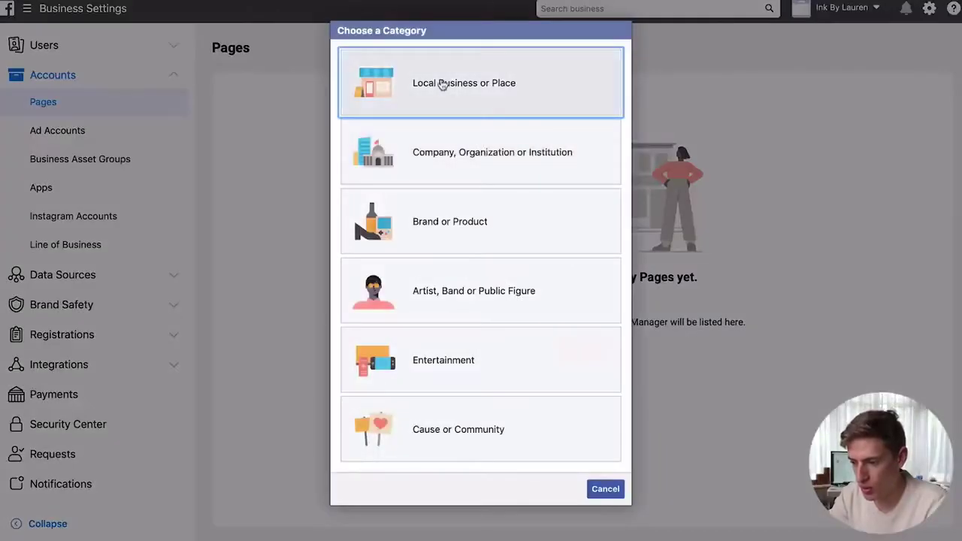
Step: Create a Brand or Product Page named 'Test' in the Clothing (Brand) category
{"action": "left_click", "coordinate": [442, 84]}
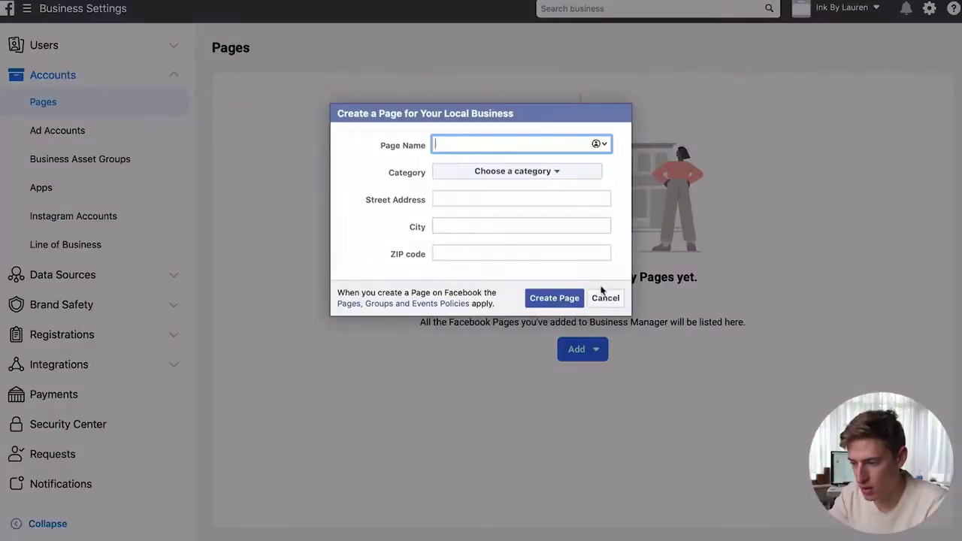
{"action": "left_click", "coordinate": [603, 297]}
{"action": "left_click", "coordinate": [594, 350]}
{"action": "left_click", "coordinate": [620, 518]}
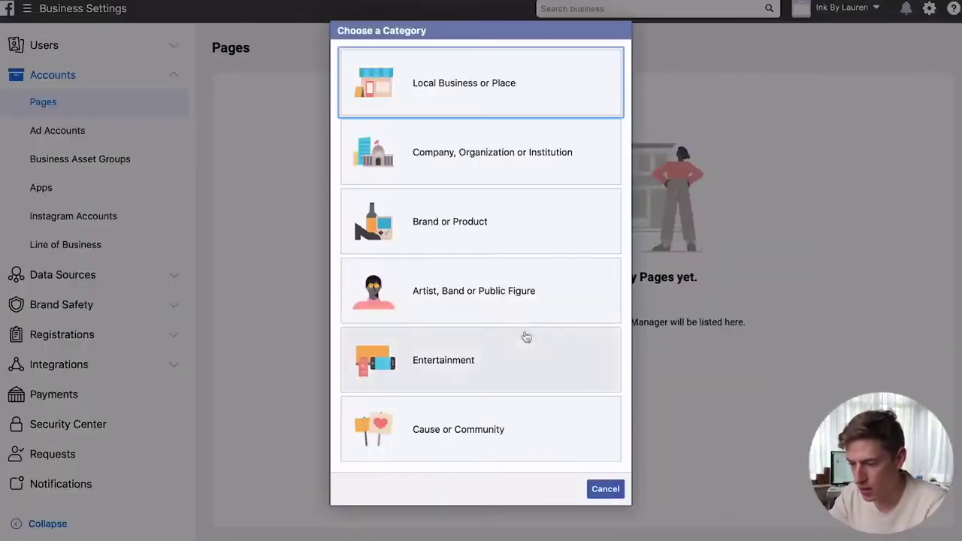
{"action": "left_click", "coordinate": [485, 214]}
{"action": "type", "text": "Test"}
{"action": "left_click", "coordinate": [466, 200]}
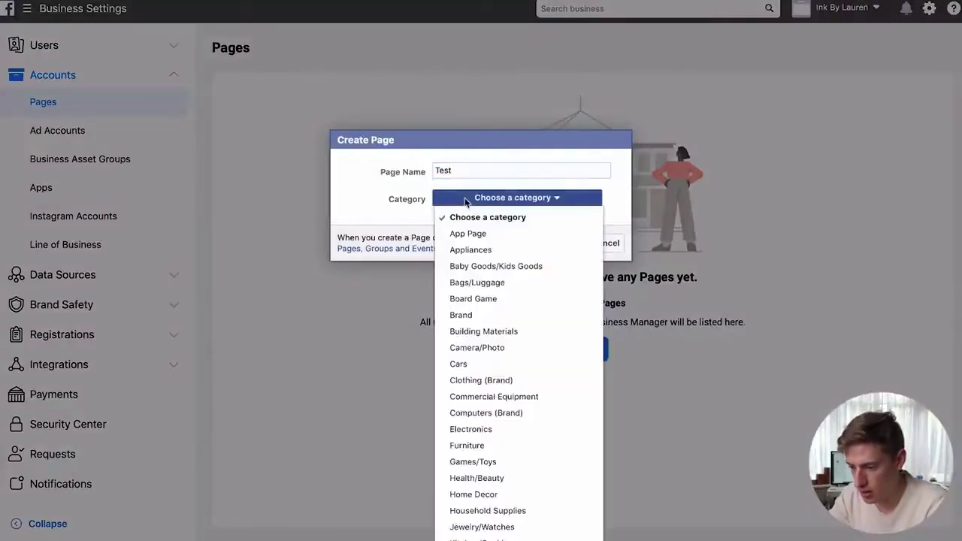
{"action": "left_click", "coordinate": [492, 380]}
{"action": "left_click", "coordinate": [565, 249]}
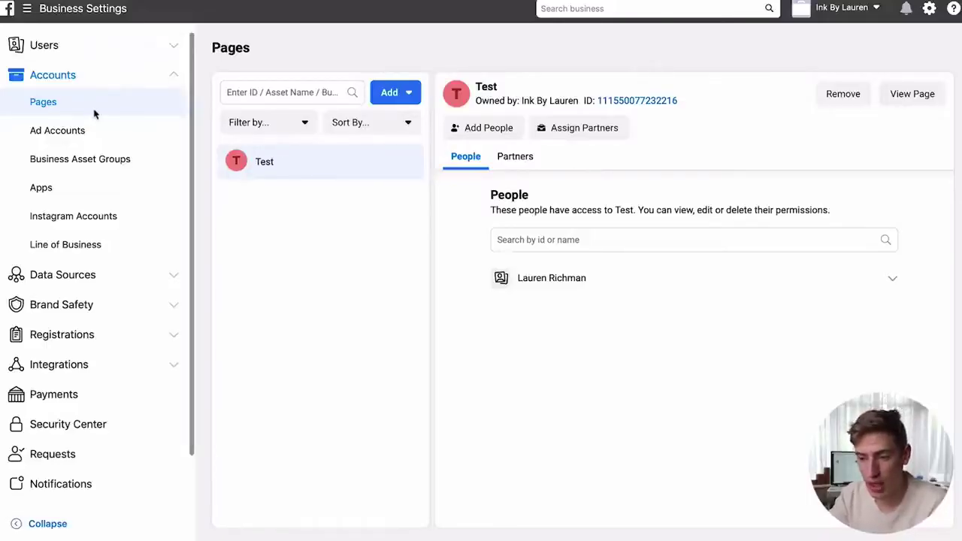
Step: Go to Ads Manager from the business tools menu and accept the non-discrimination policy
{"action": "left_click", "coordinate": [80, 136]}
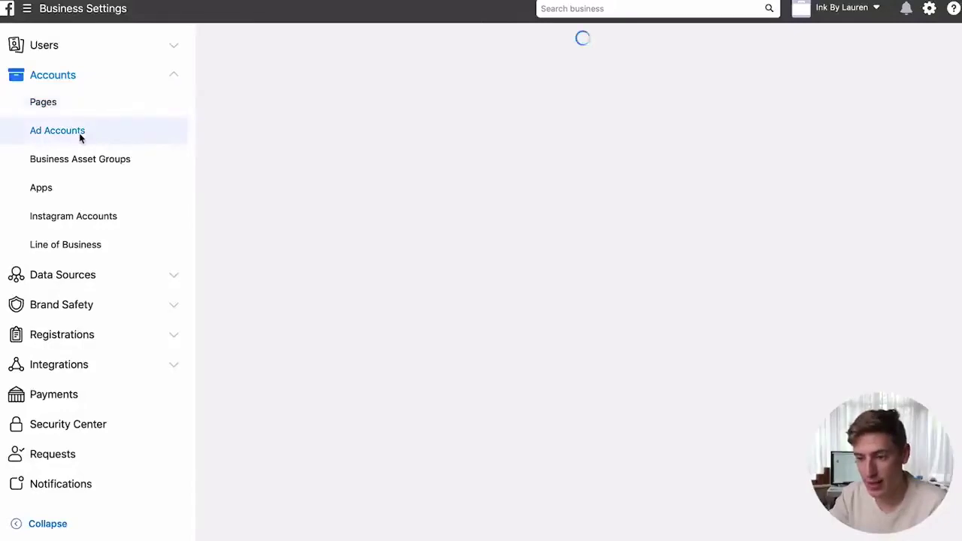
{"action": "left_click", "coordinate": [64, 85]}
{"action": "left_click", "coordinate": [26, 8]}
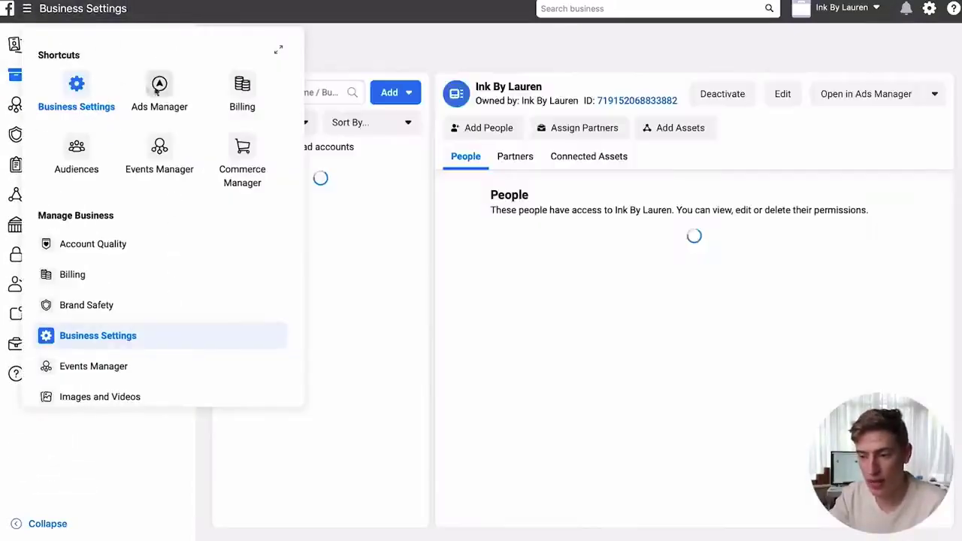
{"action": "left_click", "coordinate": [157, 89]}
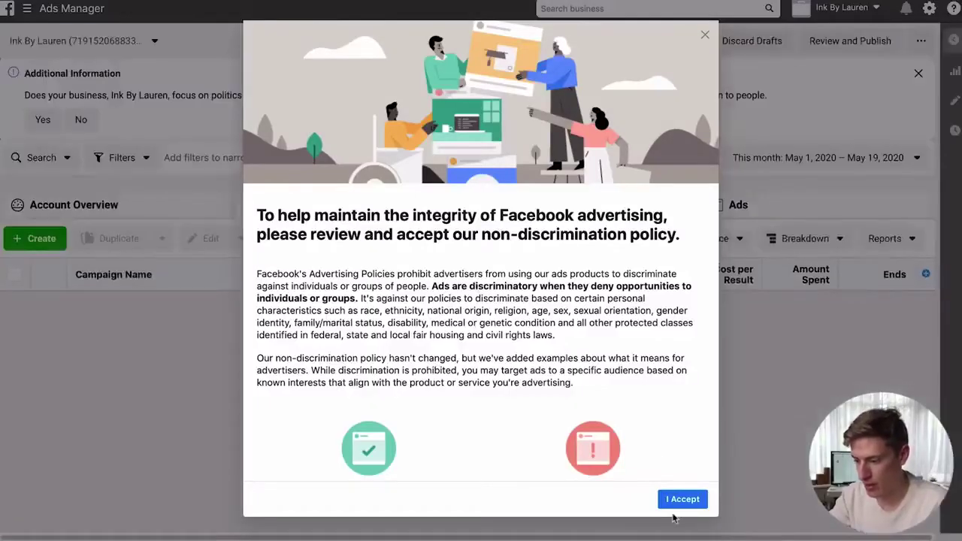
{"action": "left_click", "coordinate": [677, 500]}
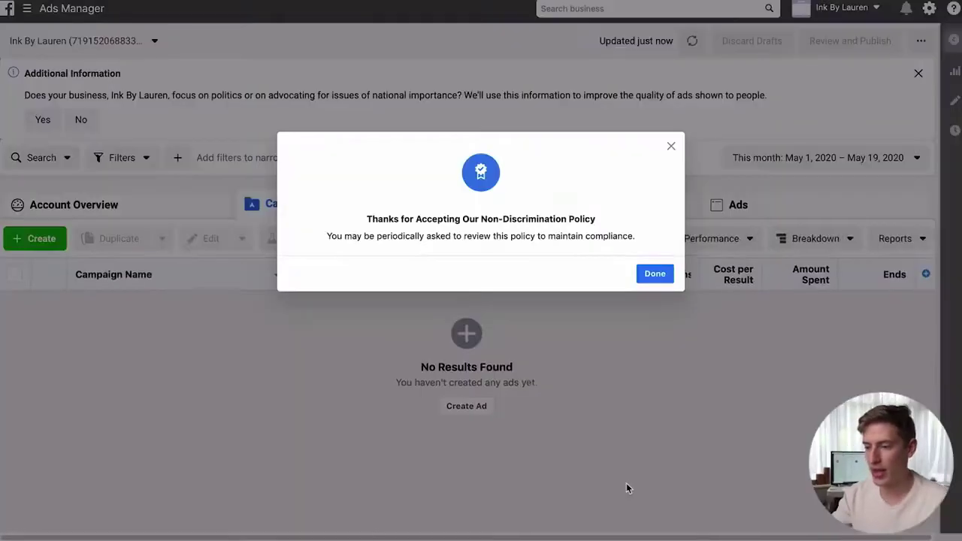
{"action": "left_click", "coordinate": [657, 275]}
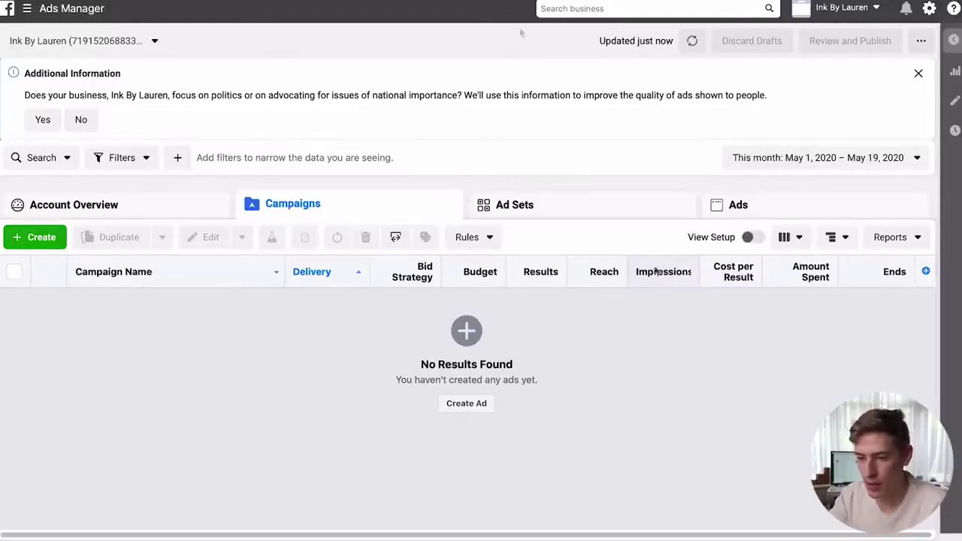
{"action": "left_click", "coordinate": [26, 9]}
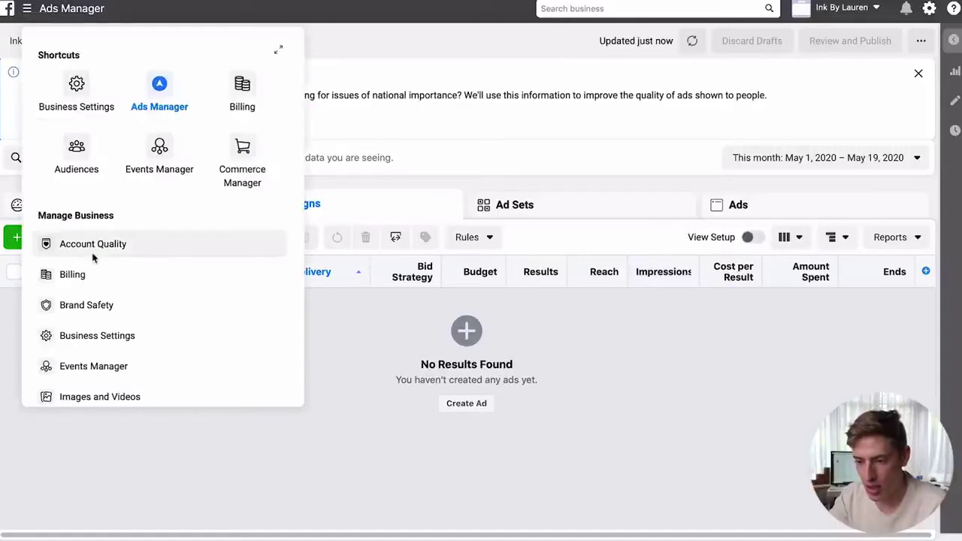
Step: Open Billing's payment settings and back out of adding a payment method
{"action": "left_click", "coordinate": [81, 275]}
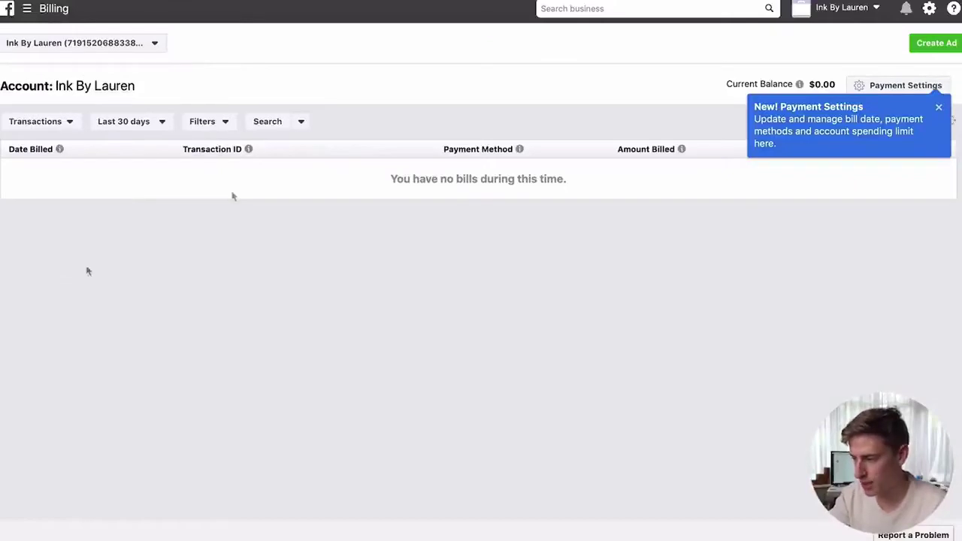
{"action": "left_click", "coordinate": [938, 107]}
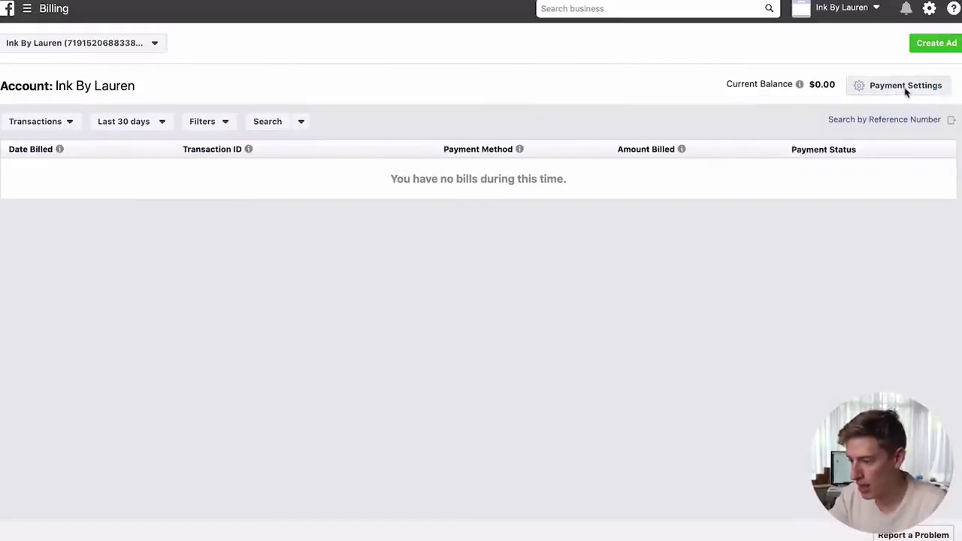
{"action": "left_click", "coordinate": [905, 88]}
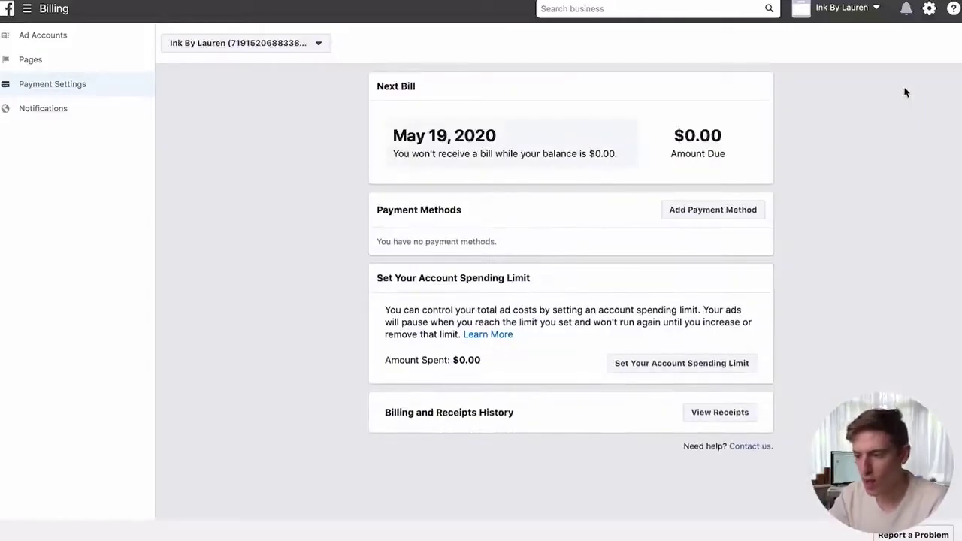
{"action": "left_click", "coordinate": [713, 212]}
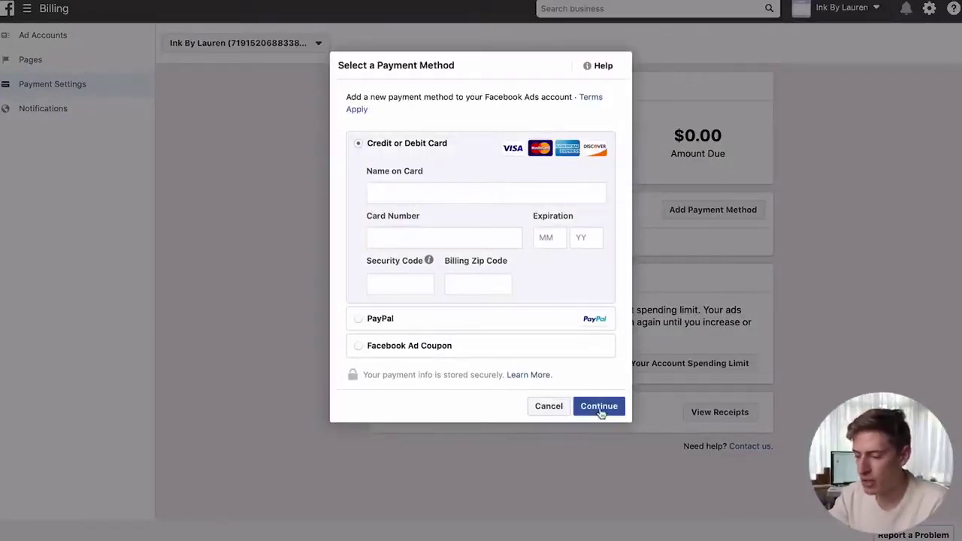
{"action": "left_click", "coordinate": [557, 412]}
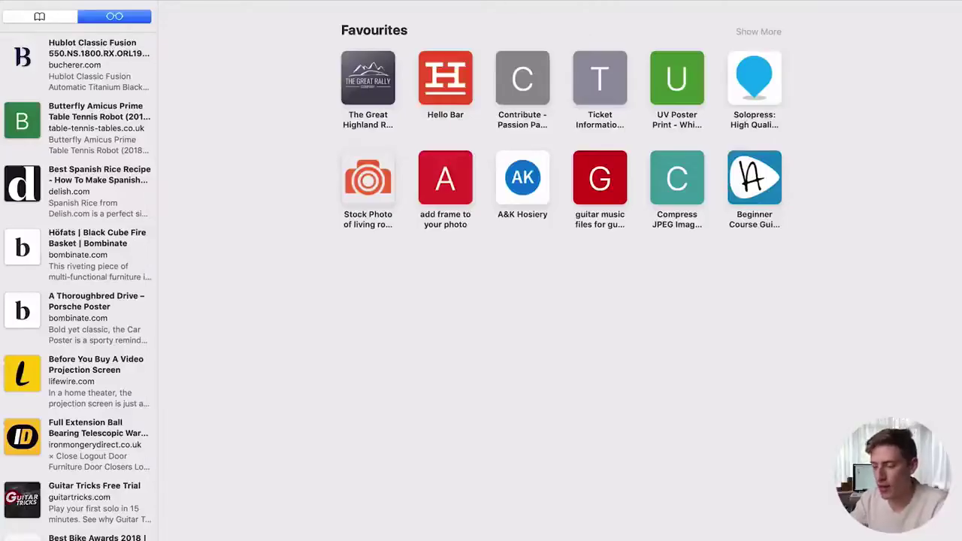
Step: Enter teespring.com in Safari's address bar to load the Teespring homepage
{"action": "type", "text": "teespring.co"}
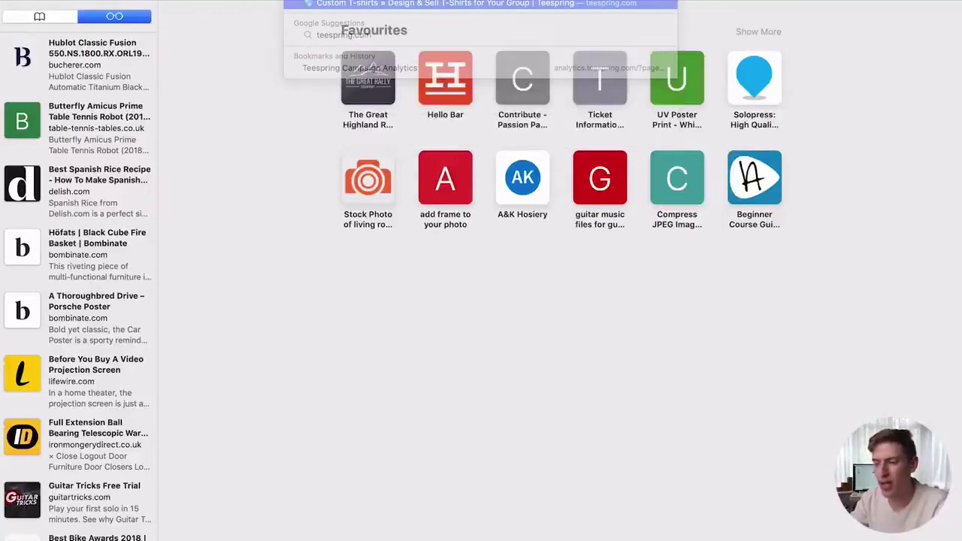
{"action": "key", "text": "Return"}
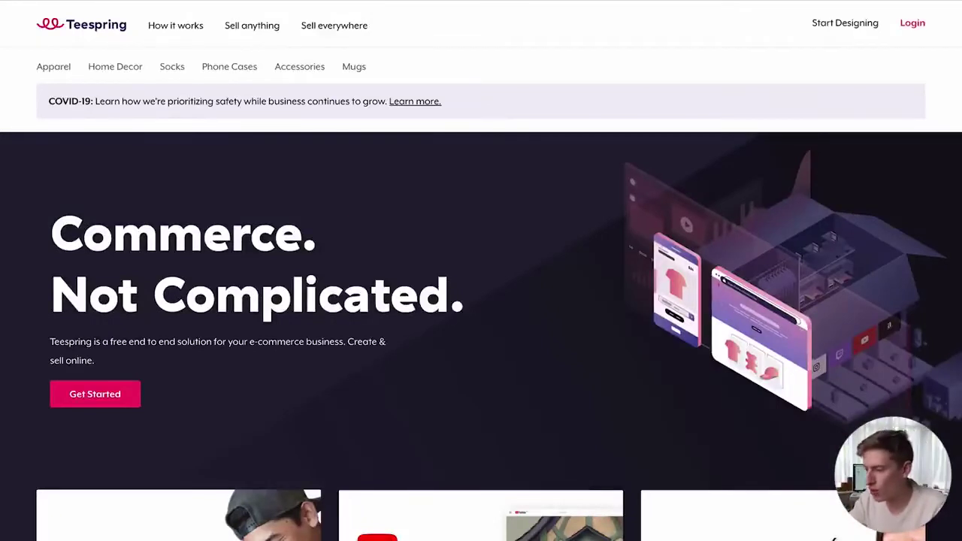
Step: Open Teespring's sign-up form and enter an email and password, declining Safari's suggested password
{"action": "left_click", "coordinate": [911, 24]}
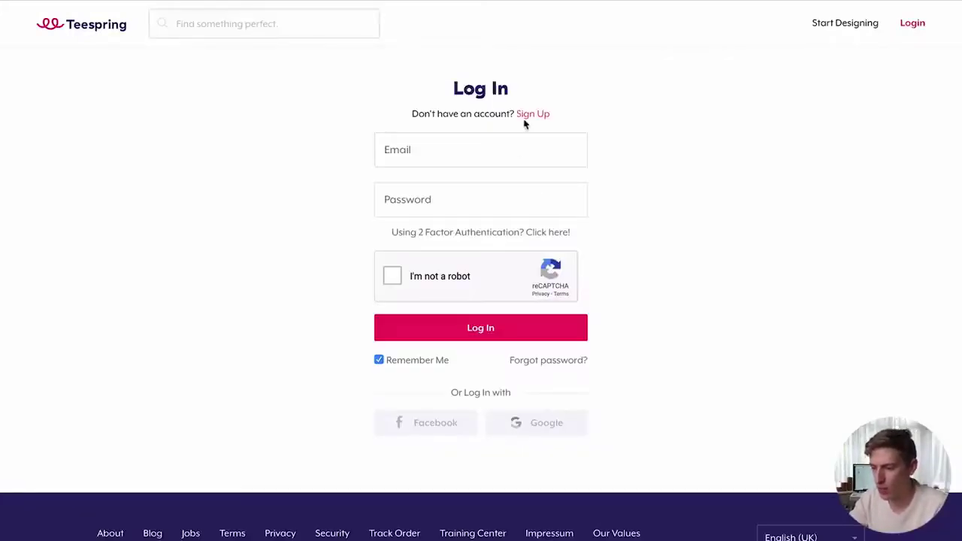
{"action": "left_click", "coordinate": [530, 118]}
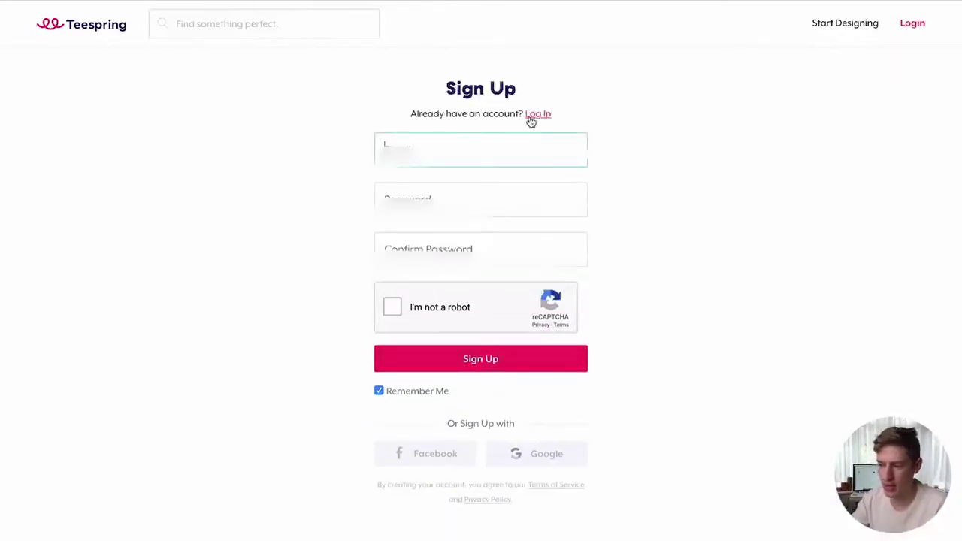
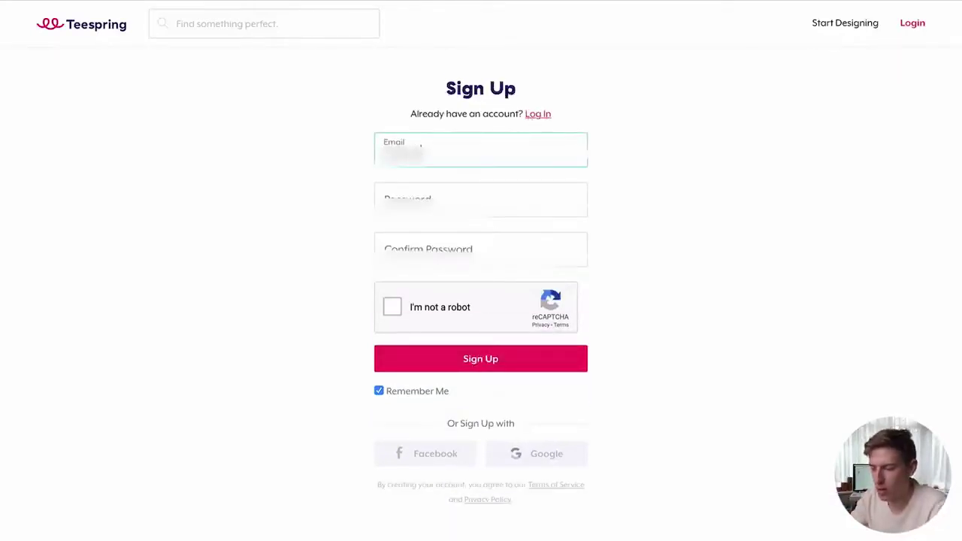
{"action": "key", "text": "Tab"}
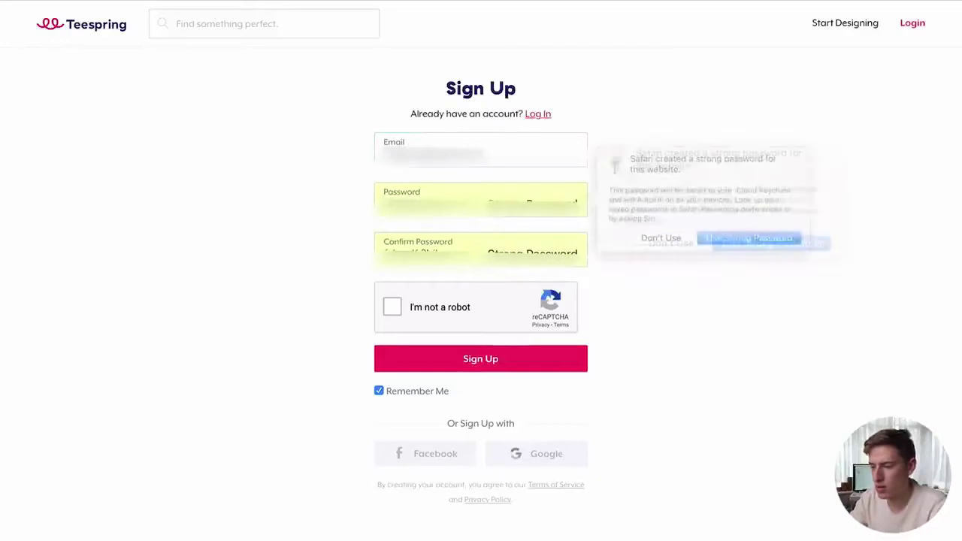
{"action": "left_click", "coordinate": [457, 212]}
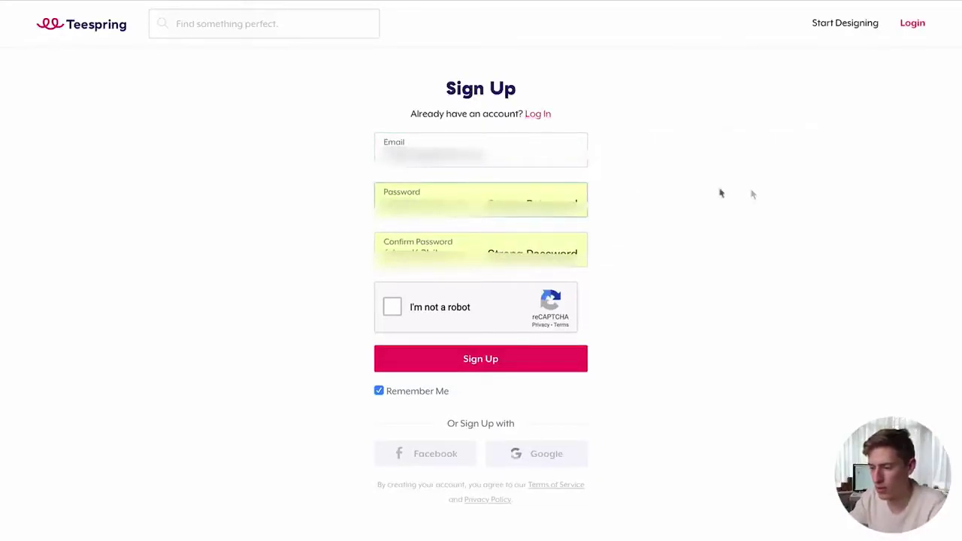
{"action": "left_click", "coordinate": [508, 199]}
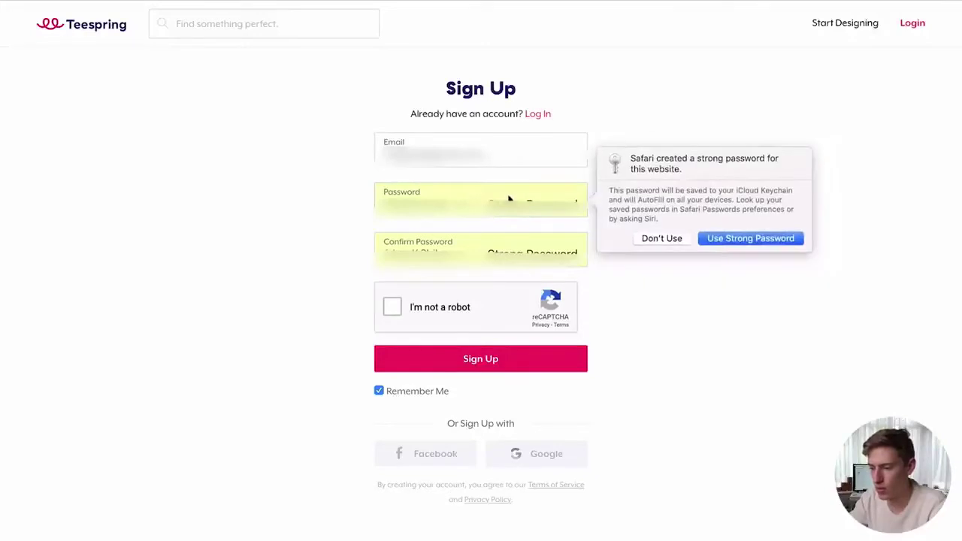
{"action": "left_click", "coordinate": [637, 238]}
{"action": "left_click", "coordinate": [386, 248]}
Step: Pass the reCAPTCHA image challenge, submit the sign-up, and save the password in Safari
{"action": "left_click", "coordinate": [392, 306]}
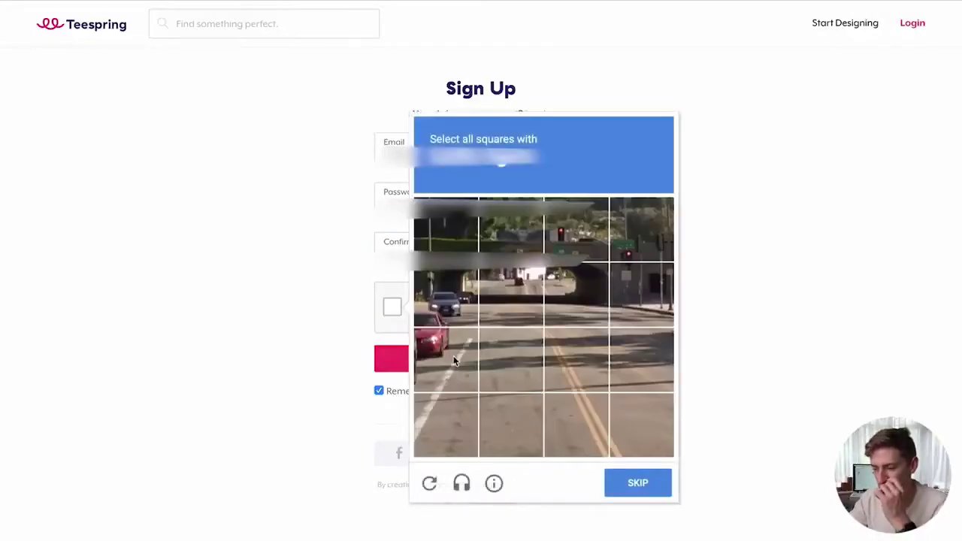
{"action": "left_click", "coordinate": [575, 233]}
{"action": "left_click", "coordinate": [648, 234]}
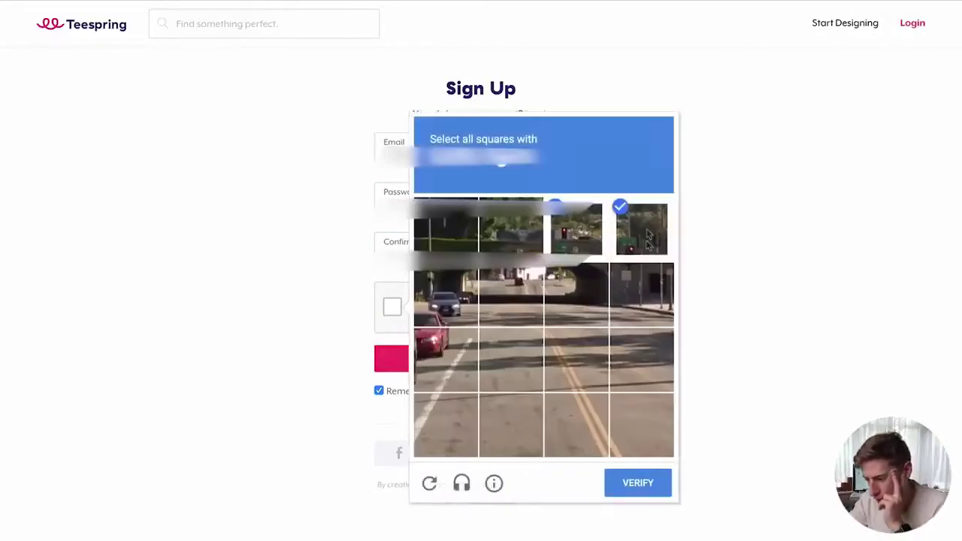
{"action": "left_click", "coordinate": [638, 281]}
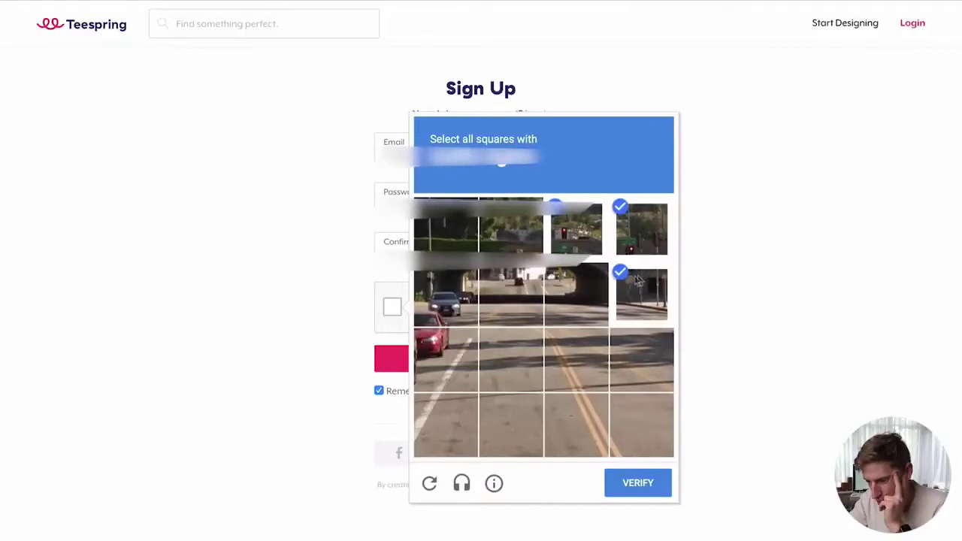
{"action": "left_click", "coordinate": [427, 287]}
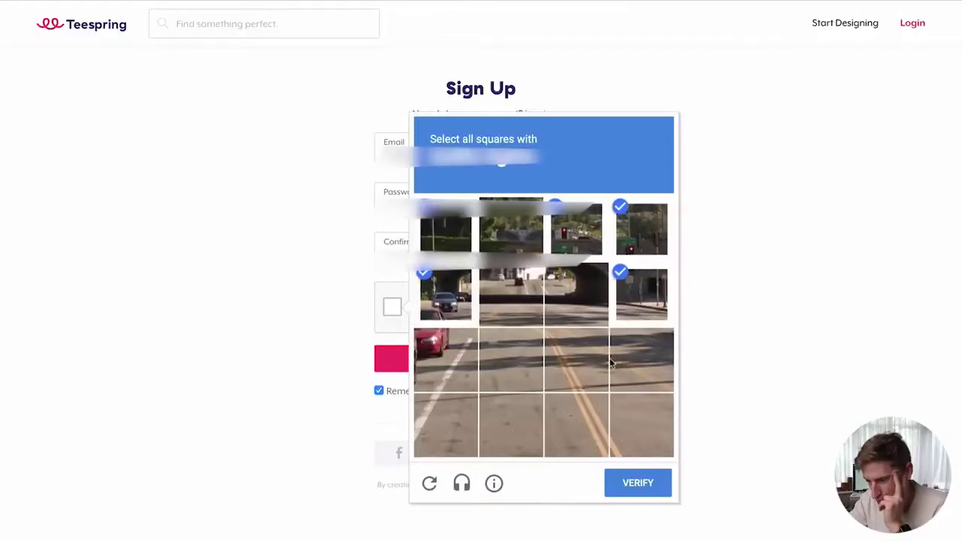
{"action": "left_click", "coordinate": [638, 483]}
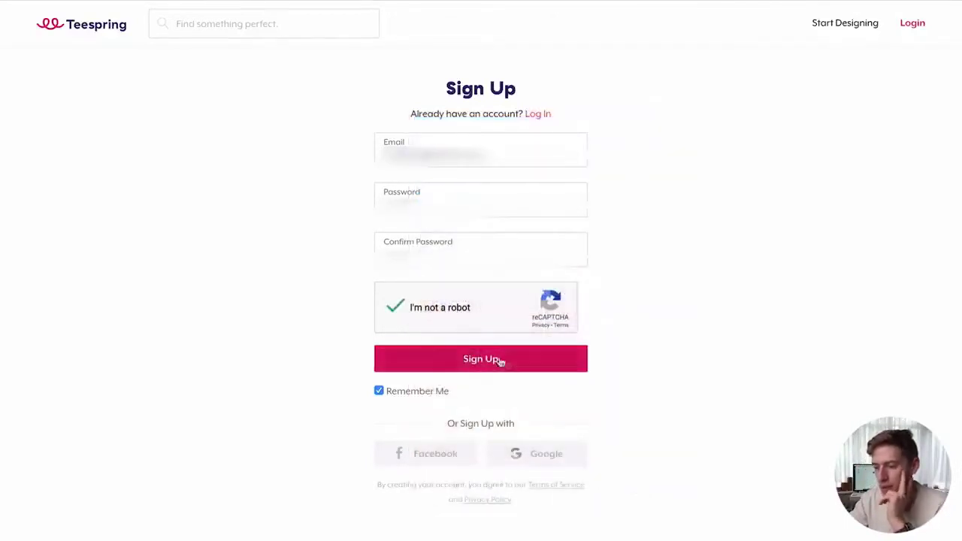
{"action": "left_click", "coordinate": [486, 355]}
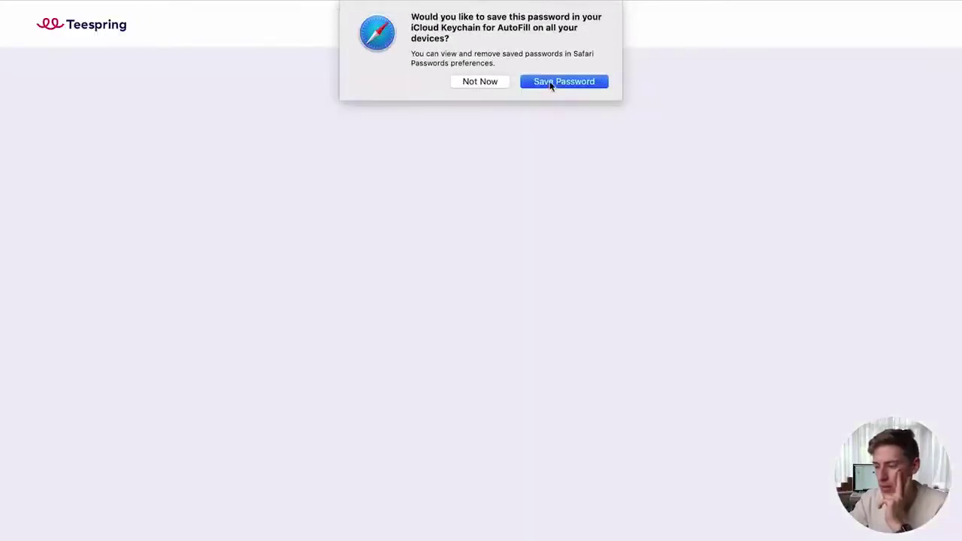
{"action": "left_click", "coordinate": [550, 84]}
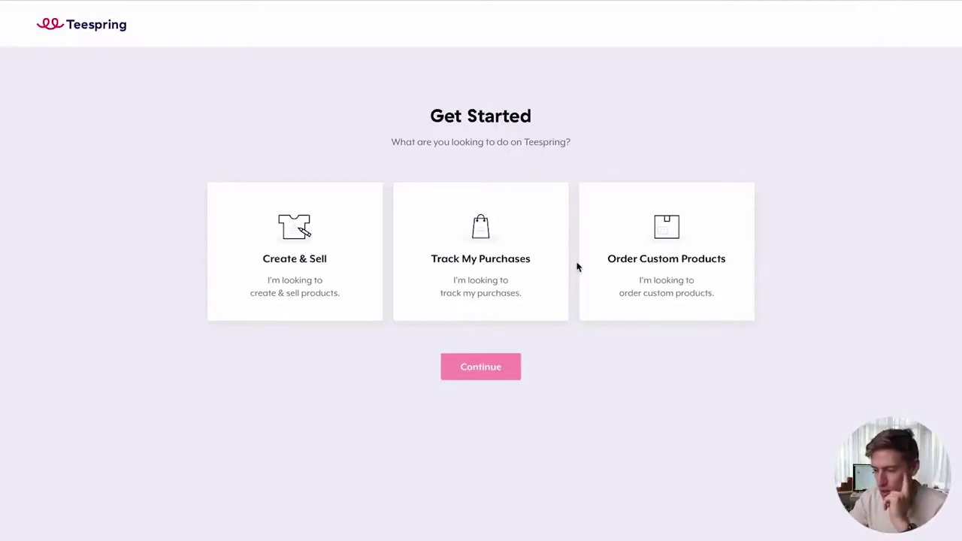
Step: Choose Create & Sell and the Marketer role in Teespring's onboarding
{"action": "left_click", "coordinate": [326, 254]}
{"action": "left_click", "coordinate": [494, 378]}
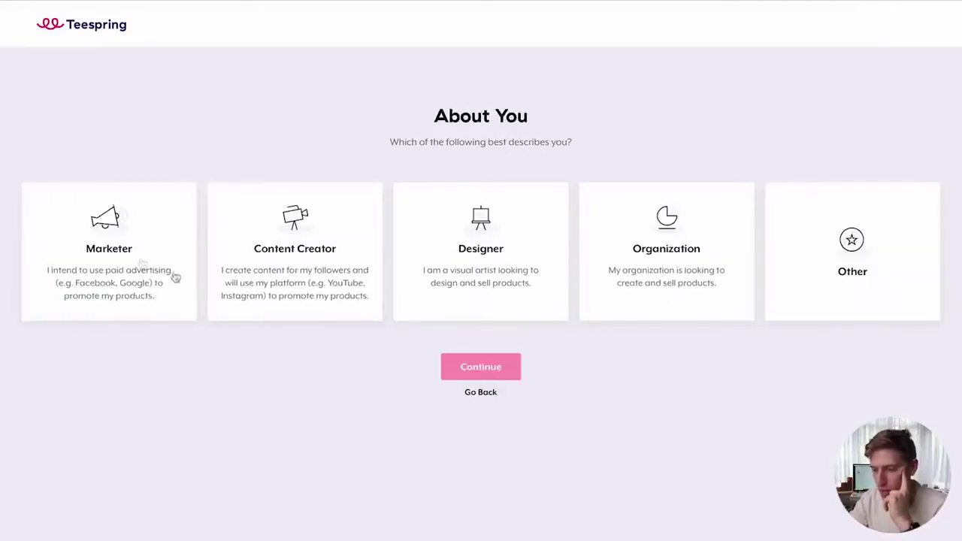
{"action": "left_click", "coordinate": [133, 260]}
{"action": "left_click", "coordinate": [423, 269]}
{"action": "left_click", "coordinate": [127, 272]}
{"action": "left_click", "coordinate": [466, 364]}
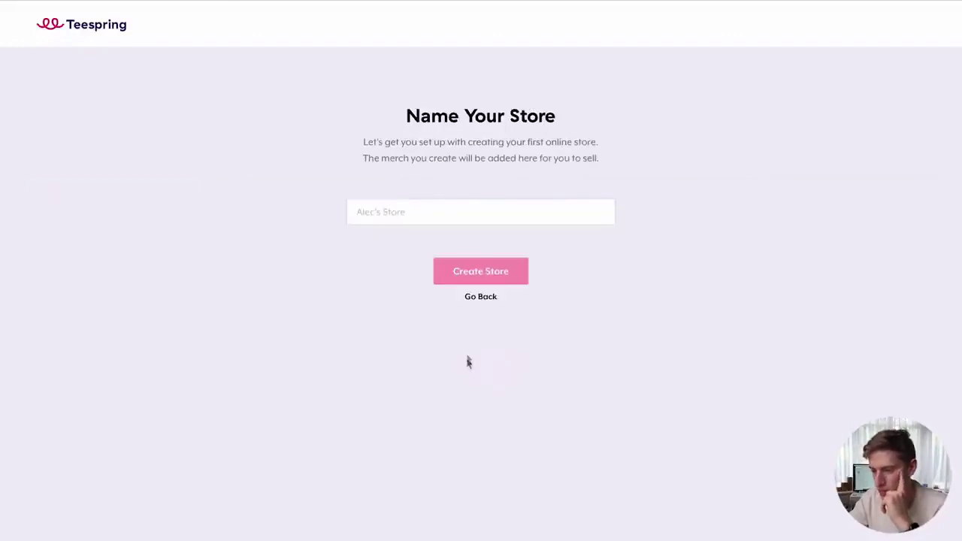
Step: Name the store 'InkByLauren' and create it
{"action": "left_click", "coordinate": [484, 215]}
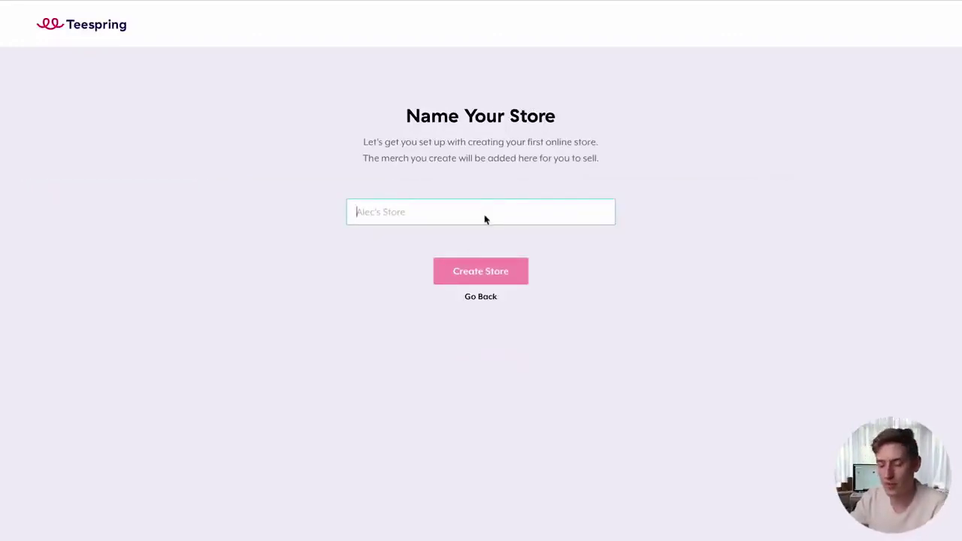
{"action": "type", "text": "Ink"}
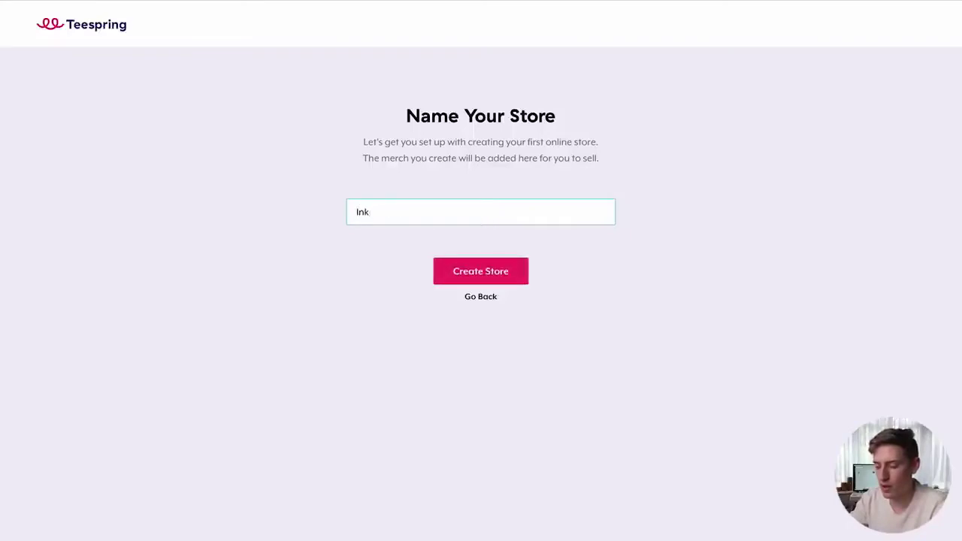
{"action": "type", "text": "ByLauren"}
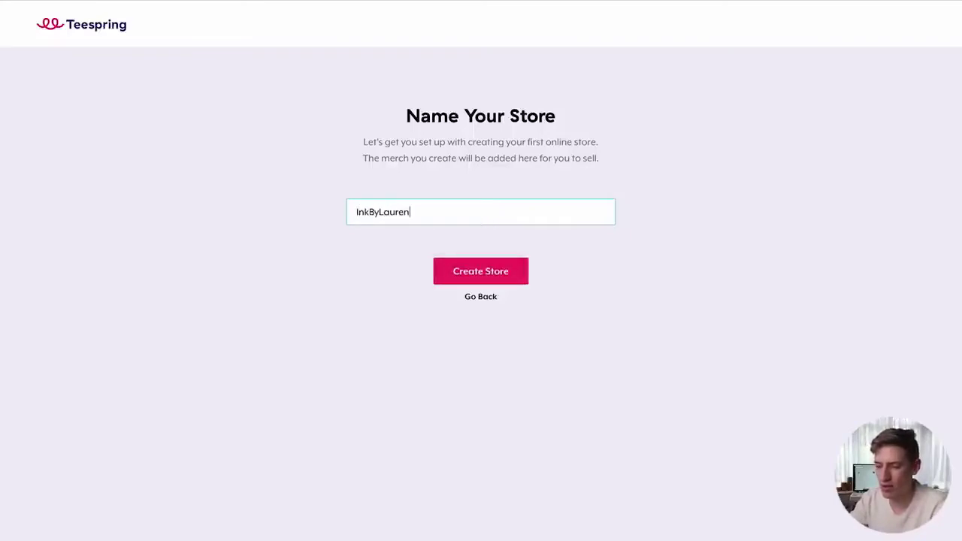
{"action": "left_click", "coordinate": [492, 271]}
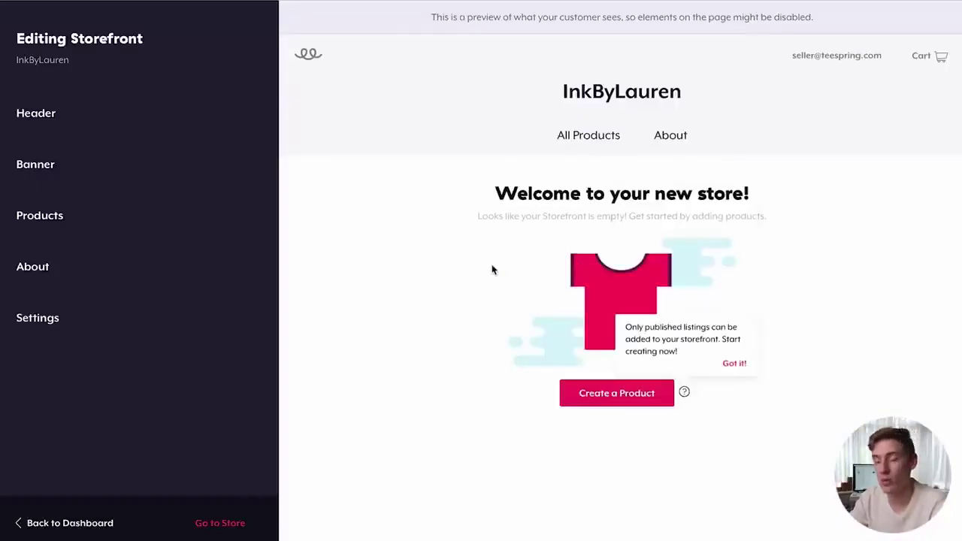
Step: Dismiss the listings tip and product tour to get back to the seller dashboard
{"action": "left_click", "coordinate": [737, 364]}
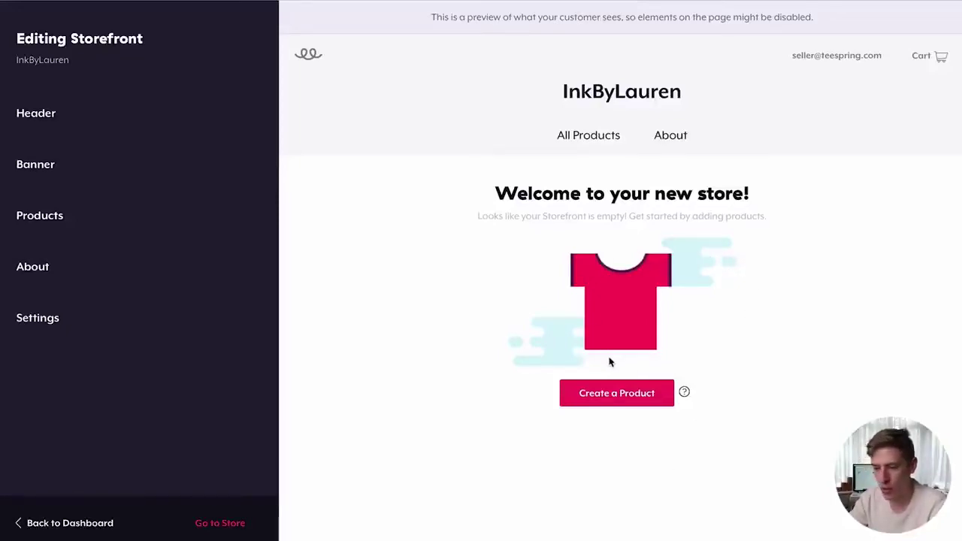
{"action": "left_click", "coordinate": [67, 524]}
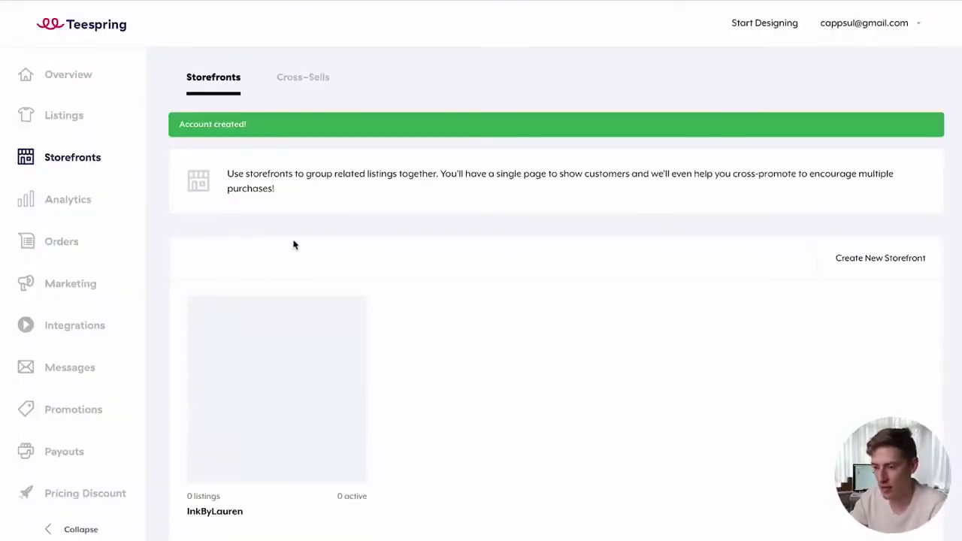
{"action": "scroll", "coordinate": [501, 154], "scroll_direction": "down", "scroll_amount": 2}
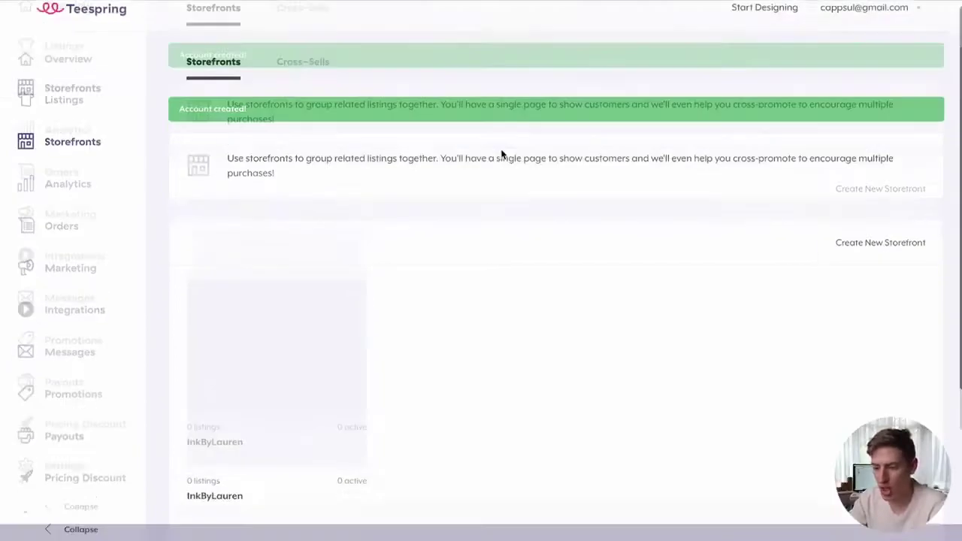
{"action": "scroll", "coordinate": [501, 154], "scroll_direction": "up", "scroll_amount": 2}
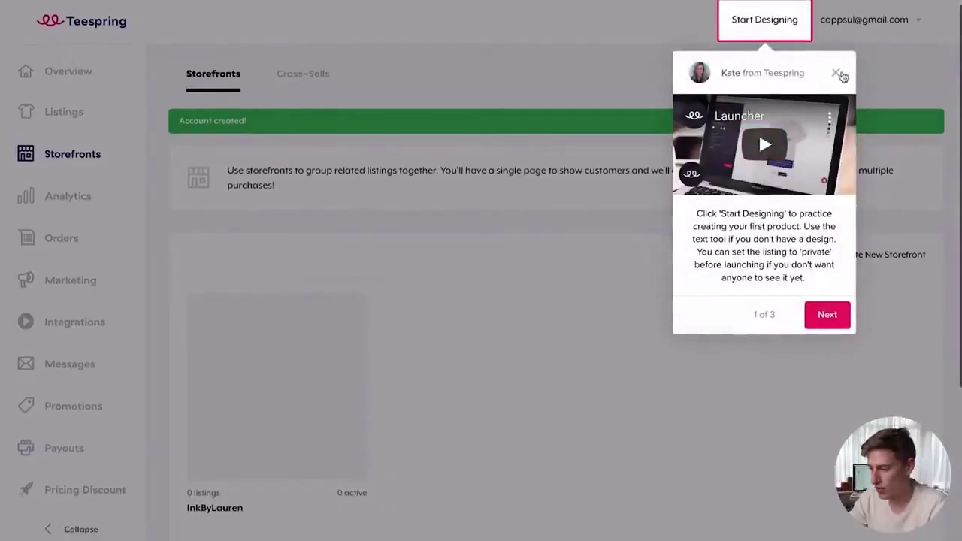
{"action": "left_click", "coordinate": [836, 73]}
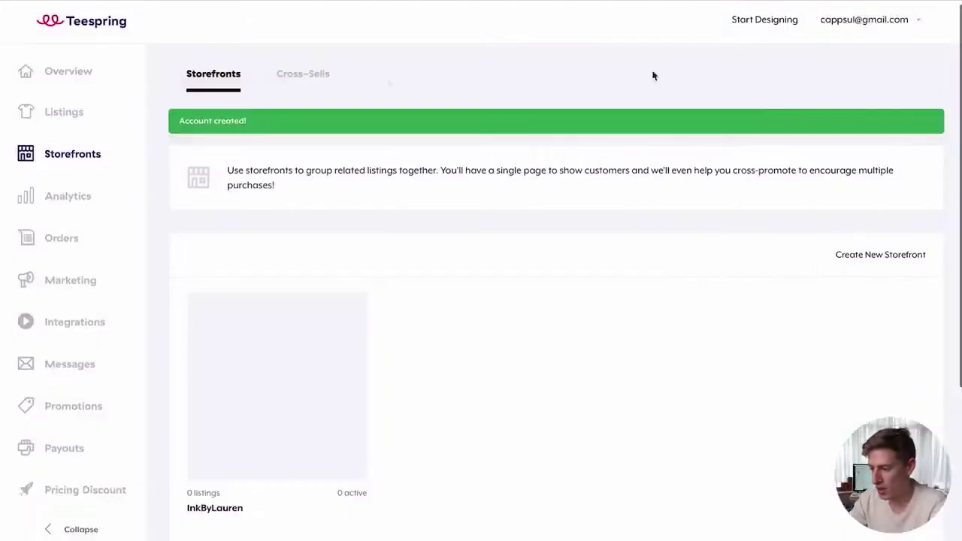
Step: Check all-time stats on Overview, visit Payouts, then go to Profile settings
{"action": "left_click", "coordinate": [64, 71]}
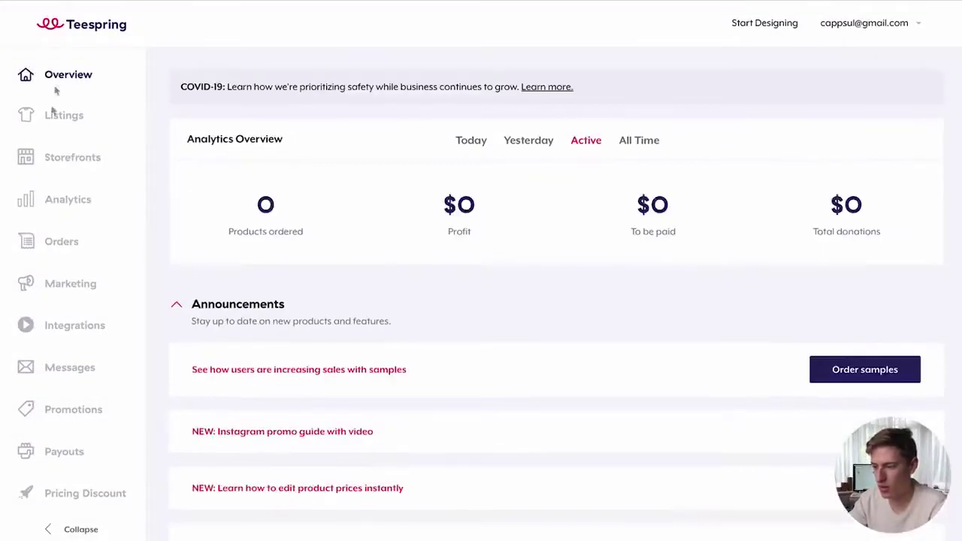
{"action": "left_click", "coordinate": [638, 142]}
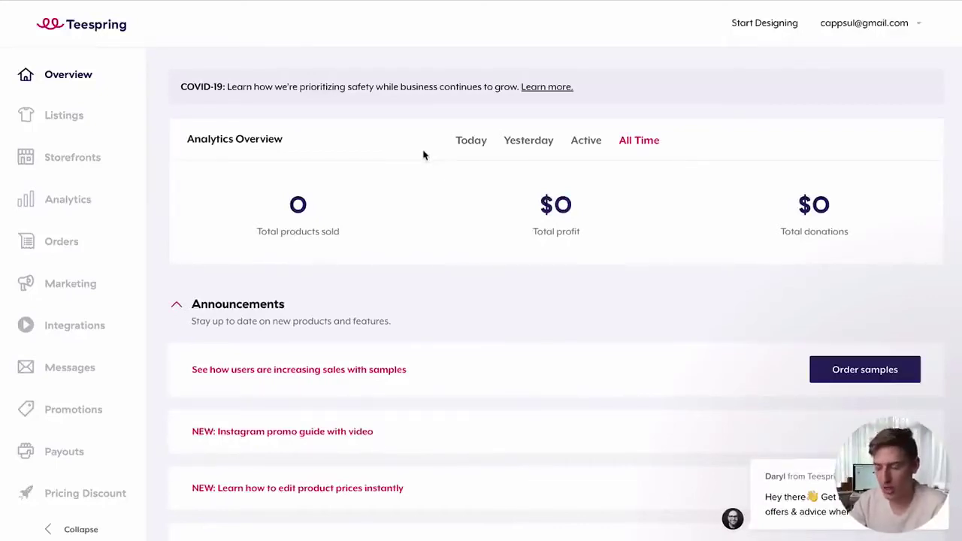
{"action": "scroll", "coordinate": [67, 228], "scroll_direction": "down", "scroll_amount": 2}
{"action": "left_click", "coordinate": [63, 357]}
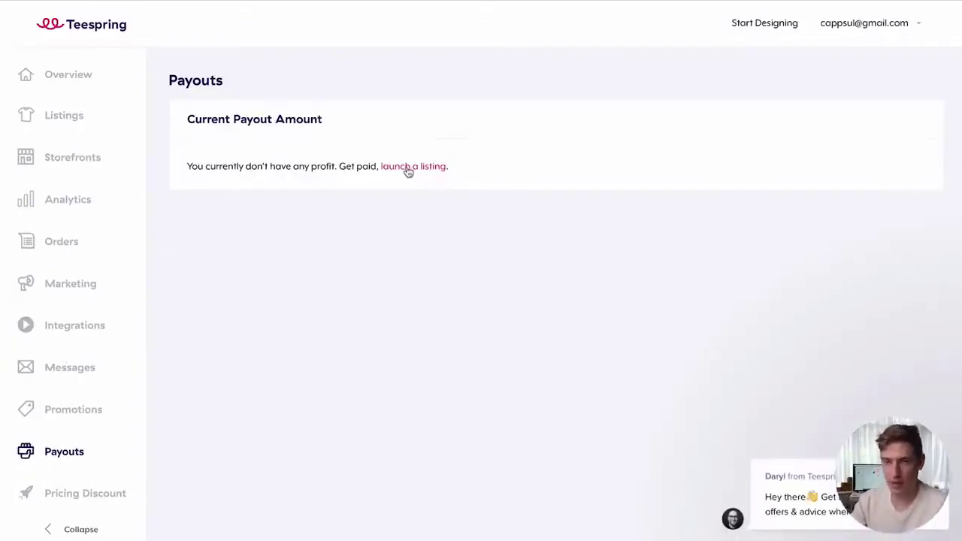
{"action": "scroll", "coordinate": [97, 376], "scroll_direction": "down", "scroll_amount": 3}
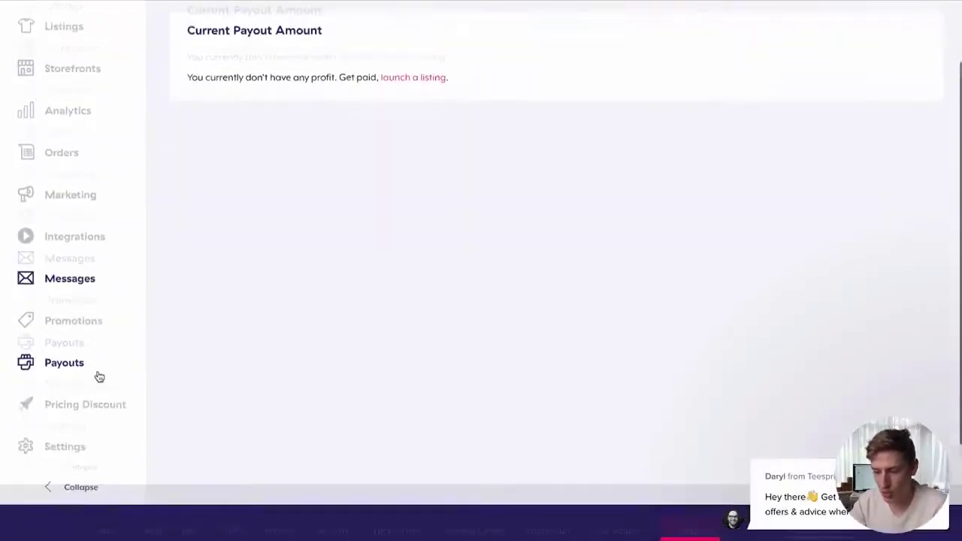
{"action": "left_click", "coordinate": [64, 401]}
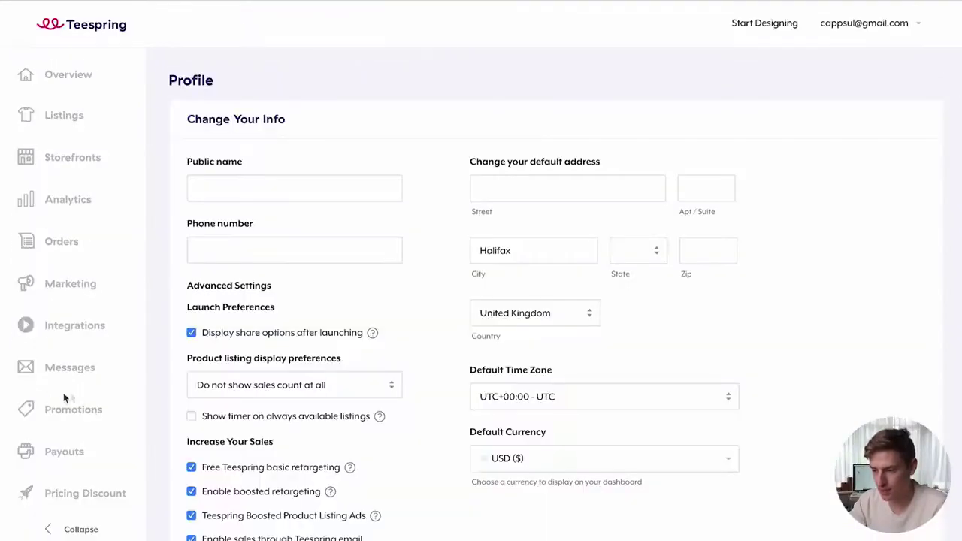
Step: Enter the public name on the profile, leaving the phone number empty
{"action": "left_click", "coordinate": [313, 188]}
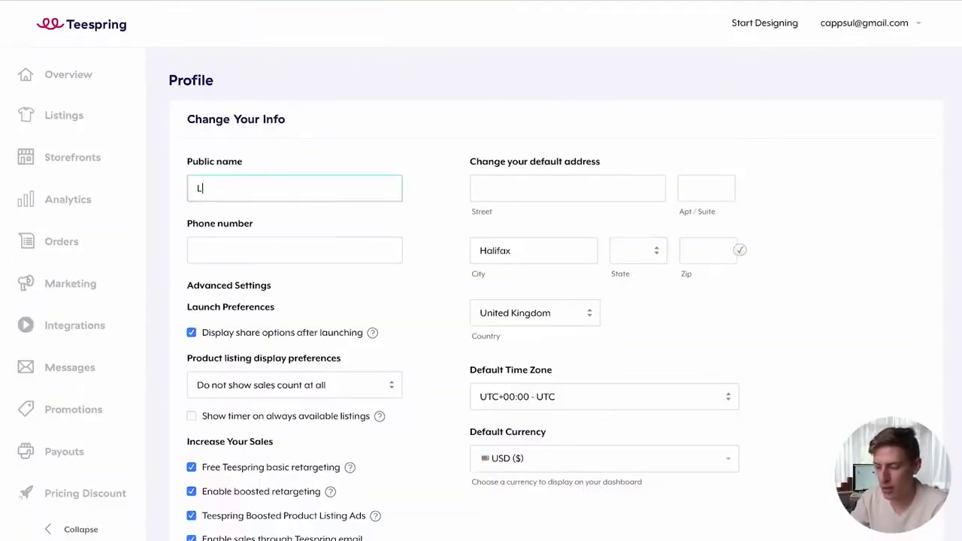
{"action": "key", "text": "Tab"}
{"action": "type", "text": "r"}
{"action": "left_click", "coordinate": [326, 181]}
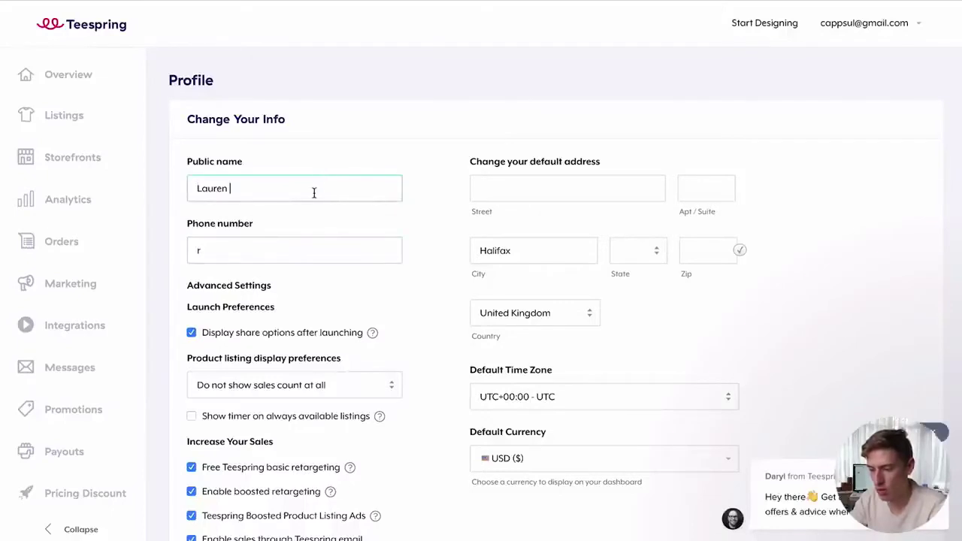
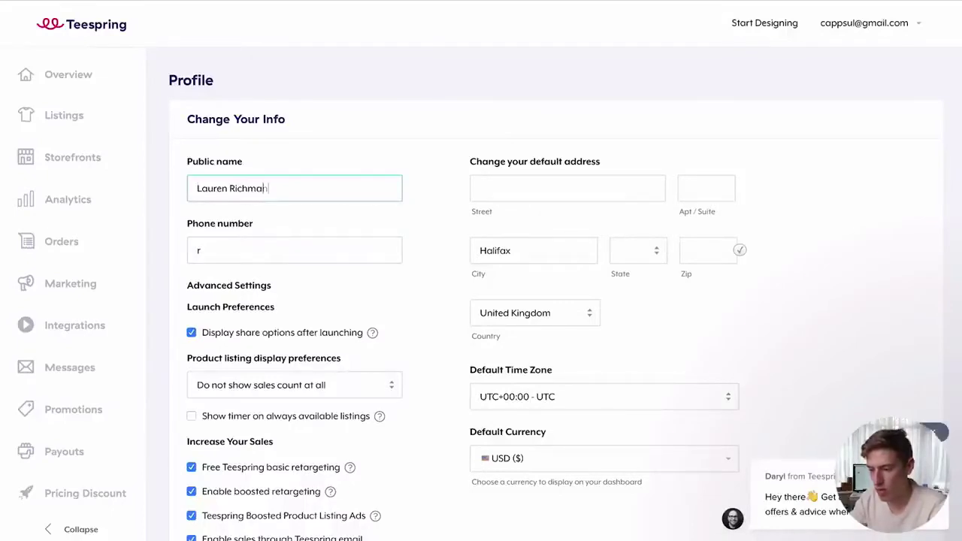
{"action": "left_click", "coordinate": [268, 242]}
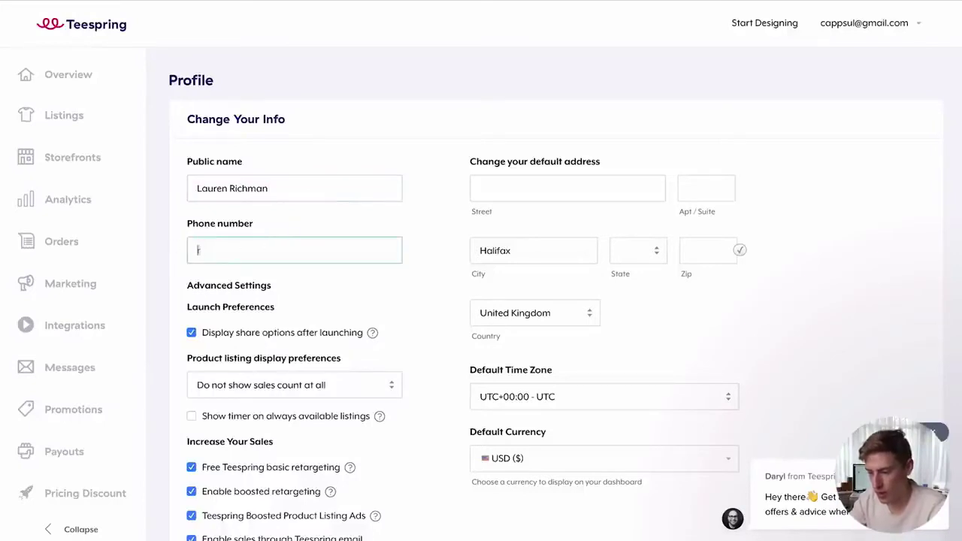
{"action": "left_click", "coordinate": [425, 275]}
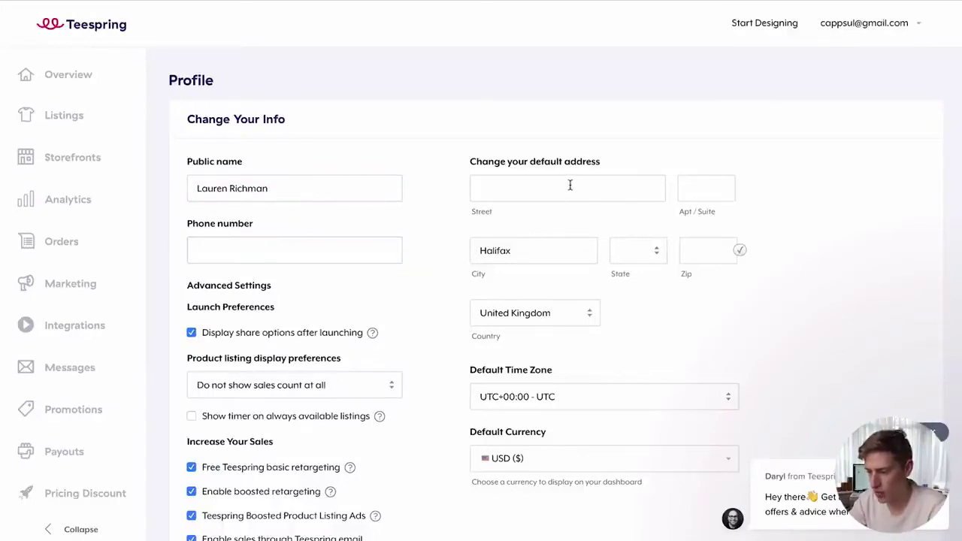
{"action": "left_click", "coordinate": [526, 258]}
{"action": "left_click", "coordinate": [419, 290]}
Step: Uncheck 'Feature my listings in Teespring's Boosted Network'
{"action": "scroll", "coordinate": [418, 290], "scroll_direction": "down", "scroll_amount": 2}
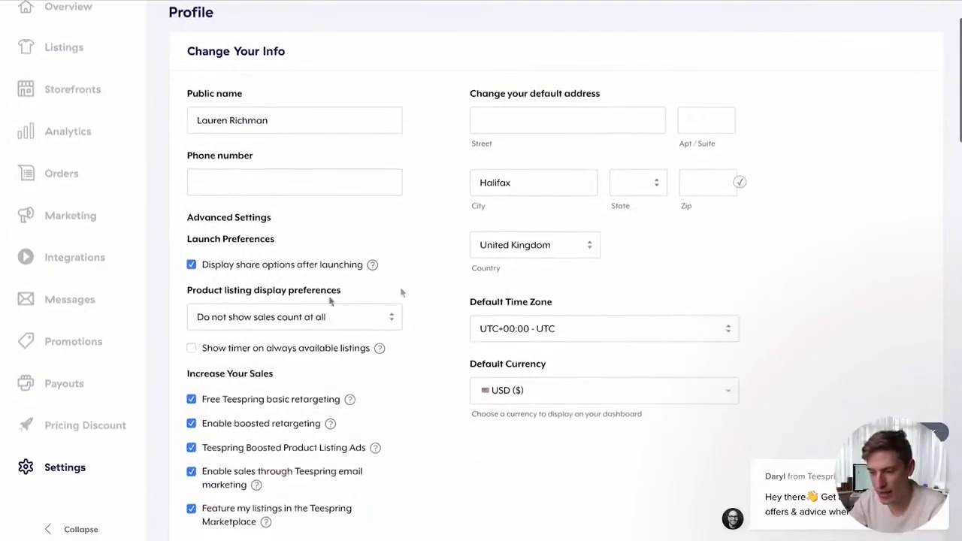
{"action": "scroll", "coordinate": [223, 264], "scroll_direction": "down", "scroll_amount": 2}
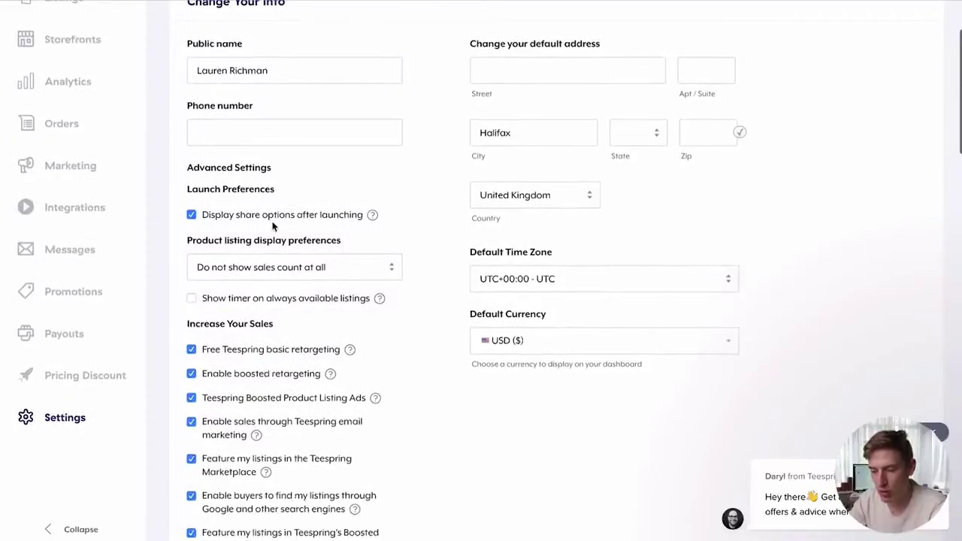
{"action": "scroll", "coordinate": [272, 226], "scroll_direction": "down", "scroll_amount": 2}
{"action": "scroll", "coordinate": [245, 284], "scroll_direction": "down", "scroll_amount": 2}
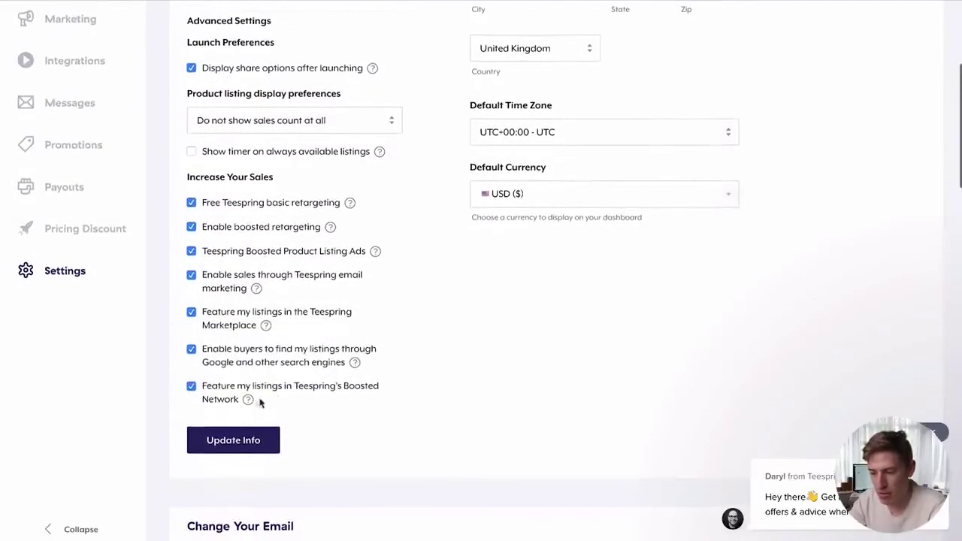
{"action": "left_click_drag", "start_coordinate": [254, 400], "coordinate": [207, 389]}
{"action": "left_click", "coordinate": [208, 390]}
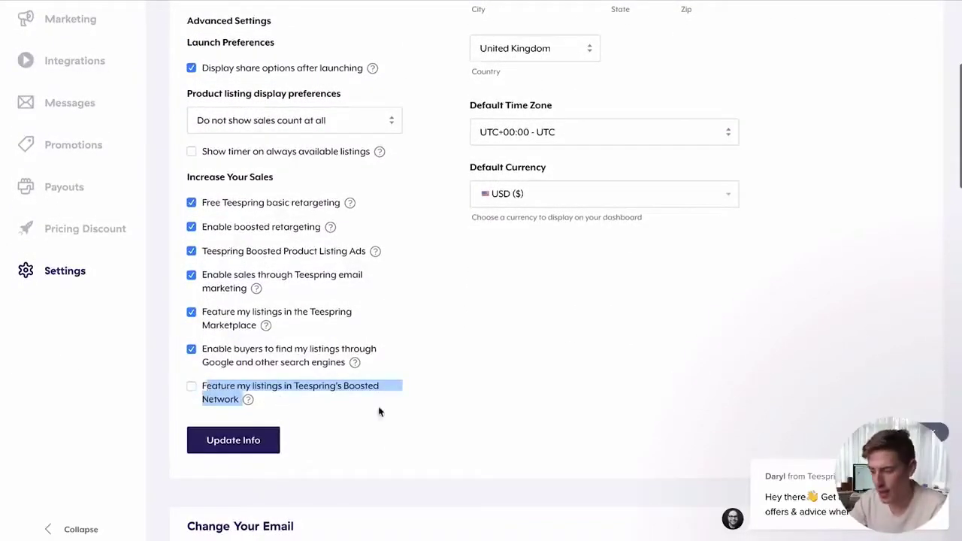
{"action": "left_click", "coordinate": [436, 396]}
{"action": "scroll", "coordinate": [436, 397], "scroll_direction": "down", "scroll_amount": 8}
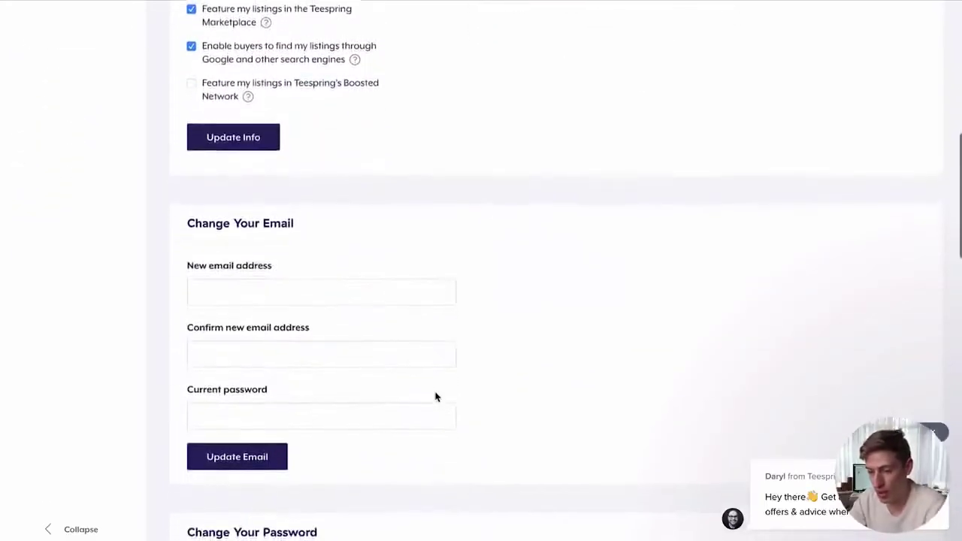
{"action": "scroll", "coordinate": [398, 268], "scroll_direction": "down", "scroll_amount": 5}
{"action": "scroll", "coordinate": [416, 118], "scroll_direction": "down", "scroll_amount": 10}
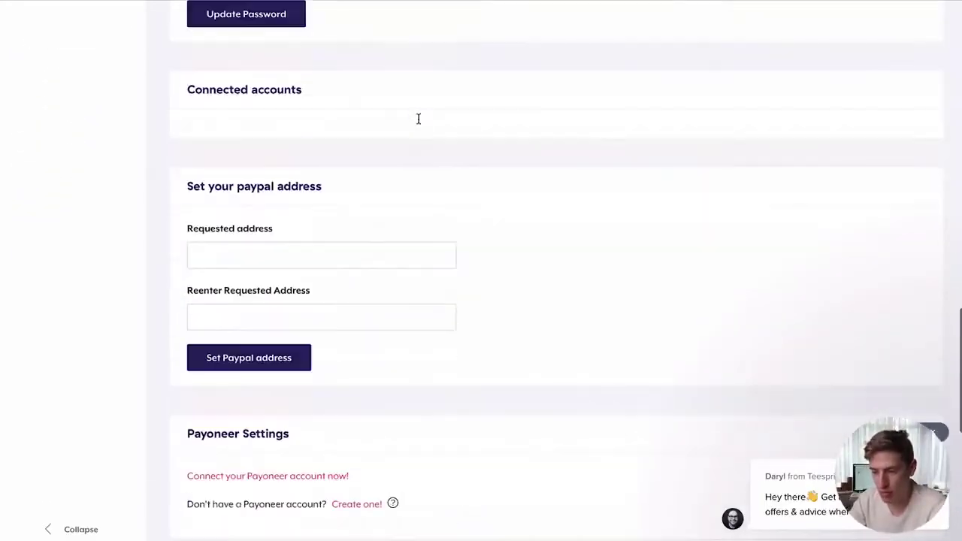
Step: Look over the PayPal payout field and remaining settings, then go back to Overview
{"action": "left_click", "coordinate": [280, 261]}
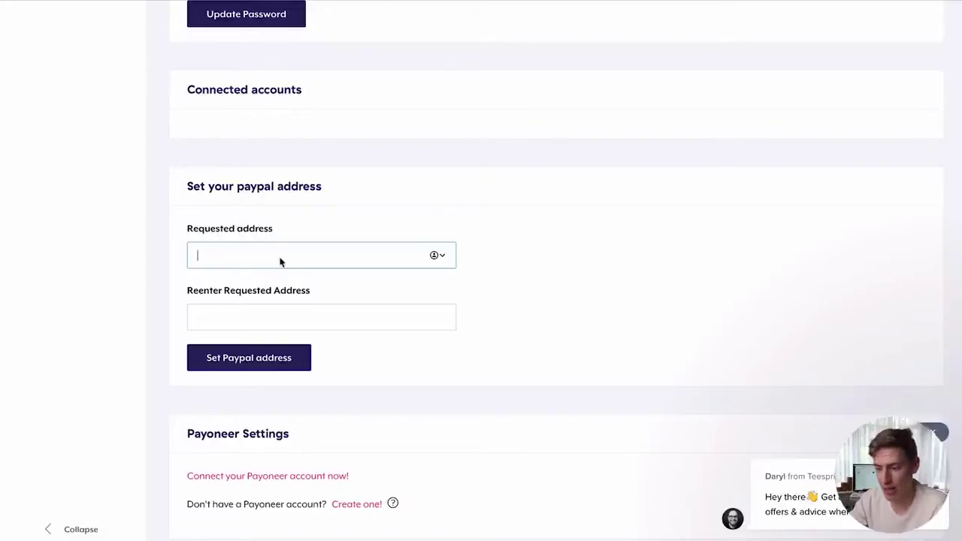
{"action": "scroll", "coordinate": [280, 261], "scroll_direction": "down", "scroll_amount": 2}
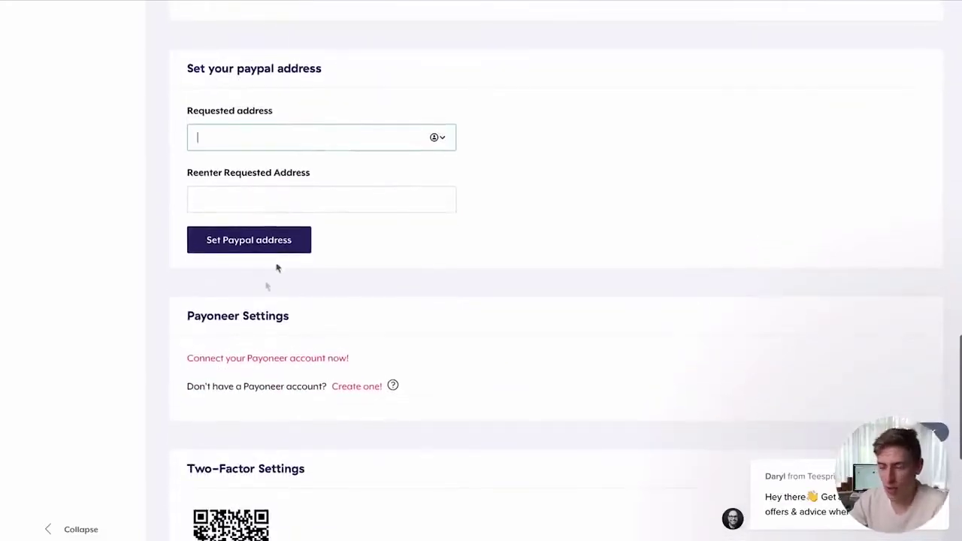
{"action": "scroll", "coordinate": [288, 312], "scroll_direction": "down", "scroll_amount": 4}
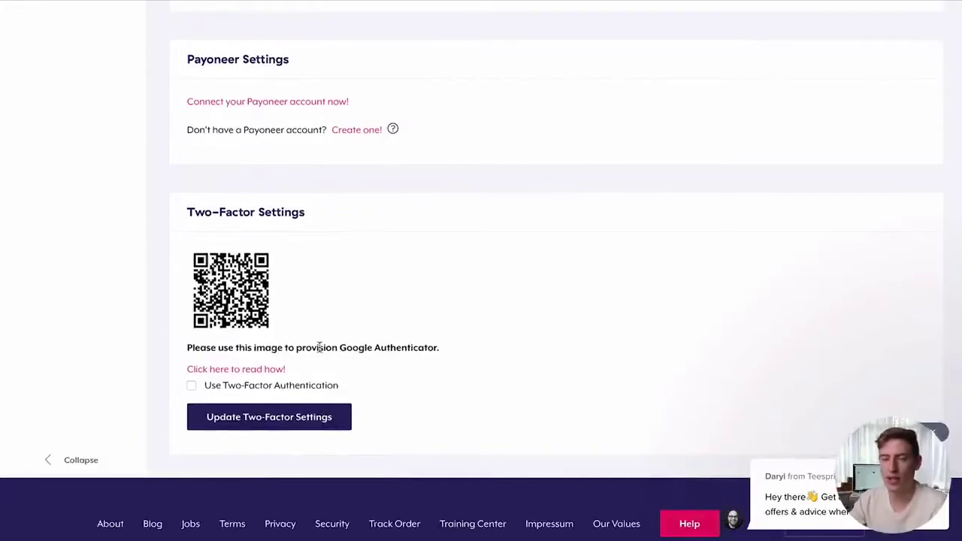
{"action": "scroll", "coordinate": [319, 347], "scroll_direction": "up", "scroll_amount": 18}
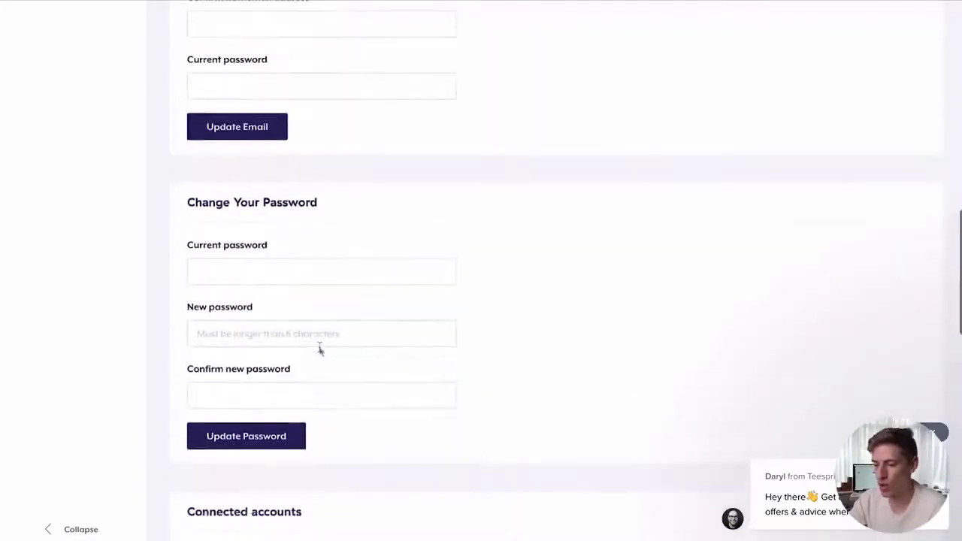
{"action": "scroll", "coordinate": [319, 348], "scroll_direction": "up", "scroll_amount": 10}
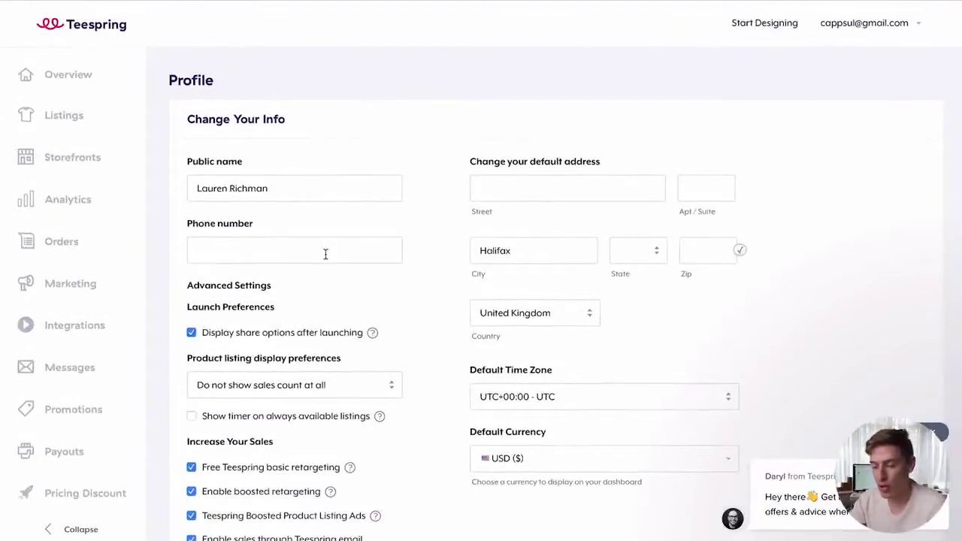
{"action": "left_click", "coordinate": [73, 263]}
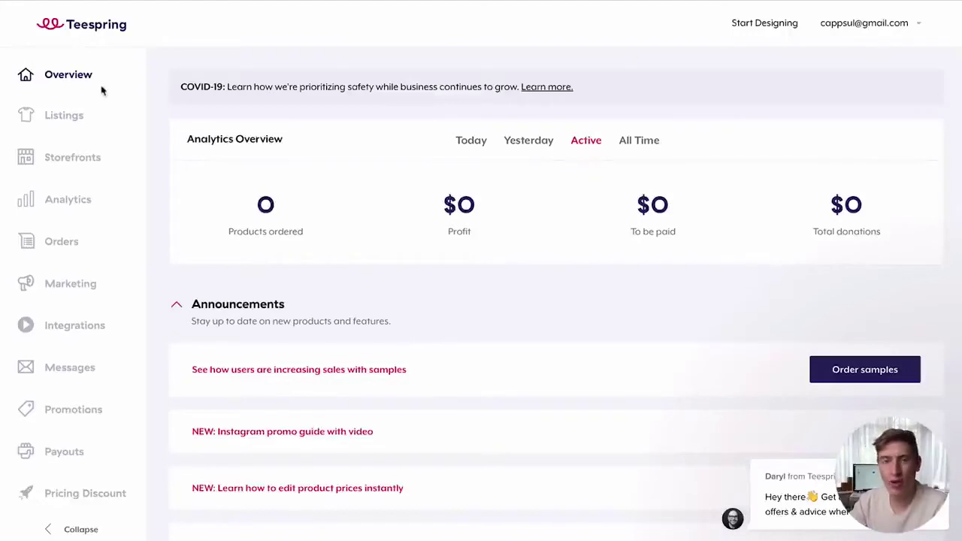
Step: Start a new Unisex Classic Tee design
{"action": "left_click", "coordinate": [780, 25]}
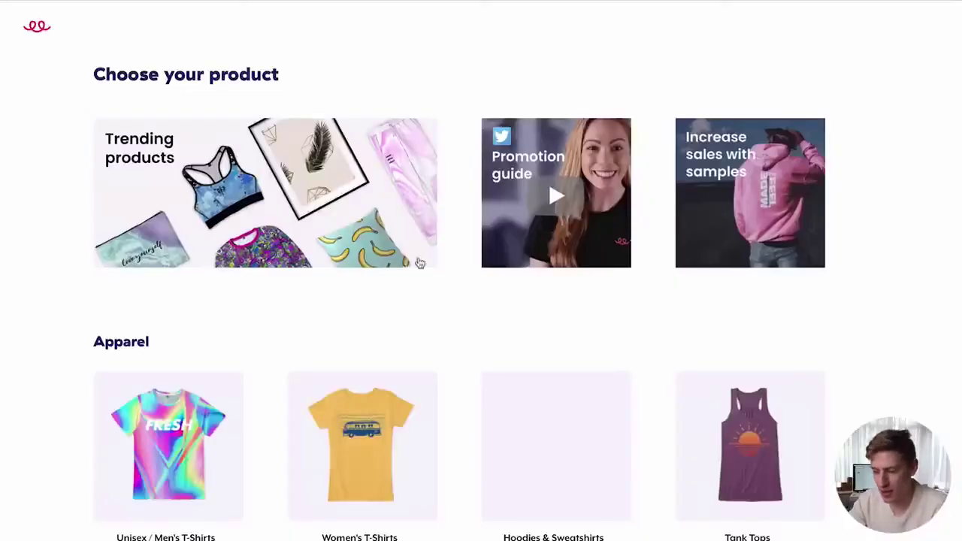
{"action": "left_click", "coordinate": [227, 378]}
{"action": "left_click", "coordinate": [241, 178]}
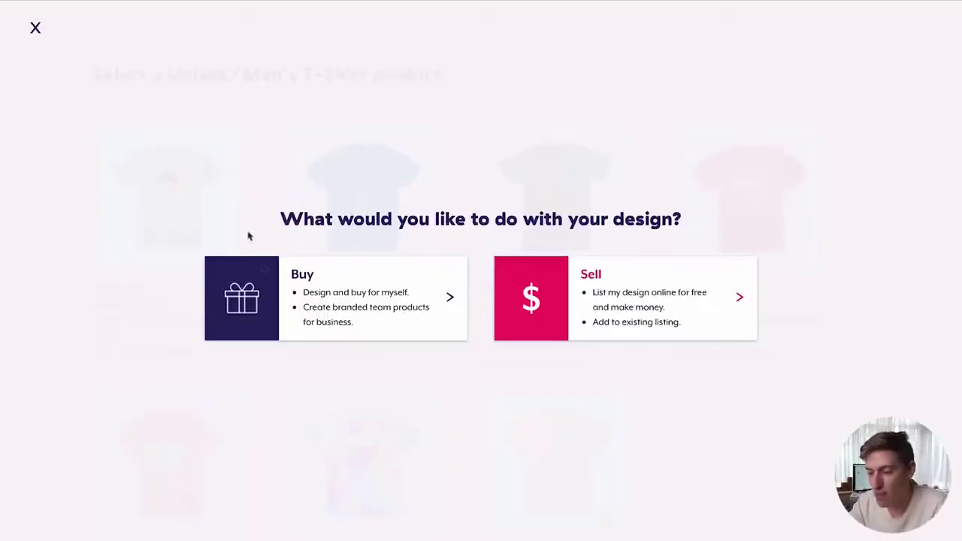
{"action": "left_click", "coordinate": [492, 283]}
{"action": "left_click", "coordinate": [524, 290]}
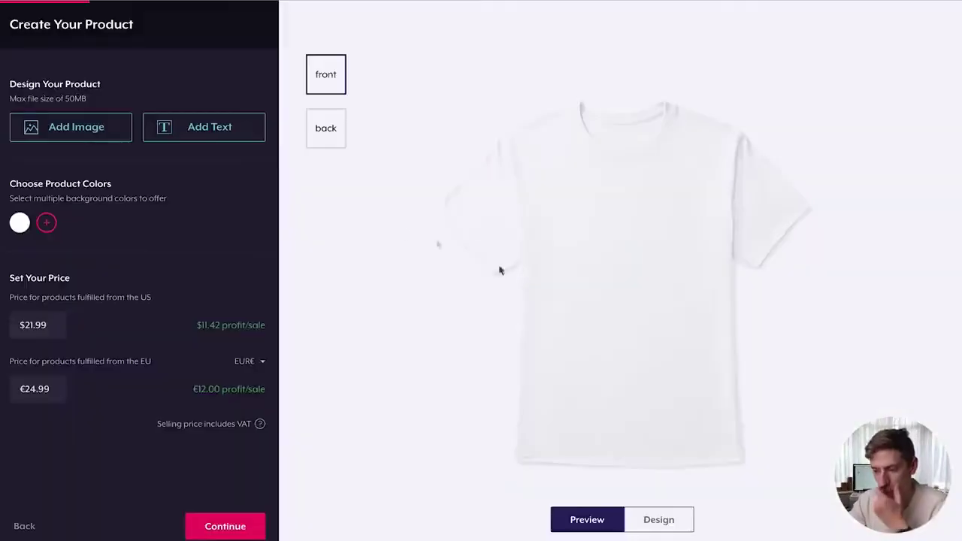
Step: Add the text 'TEST' to the shirt and continue to the listing details
{"action": "left_click", "coordinate": [172, 129]}
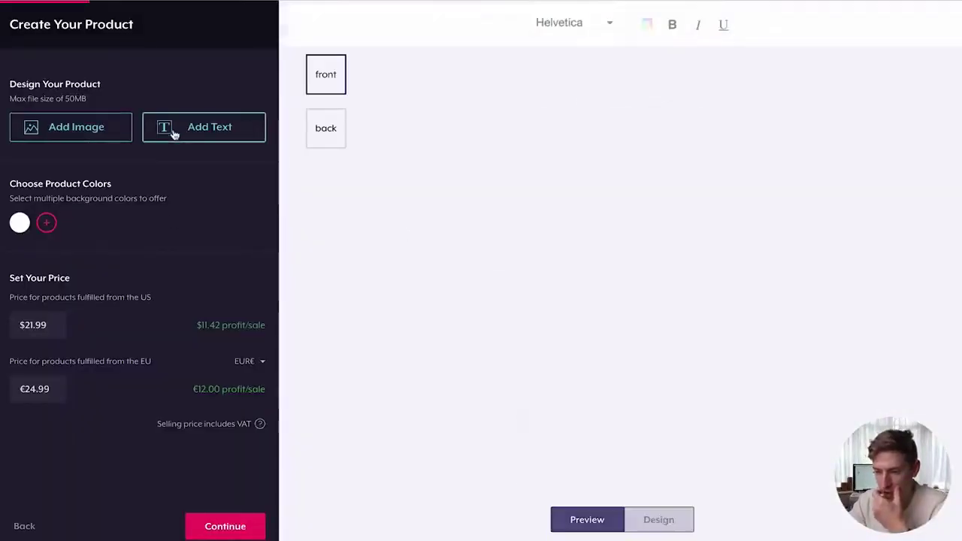
{"action": "double_click", "coordinate": [637, 214]}
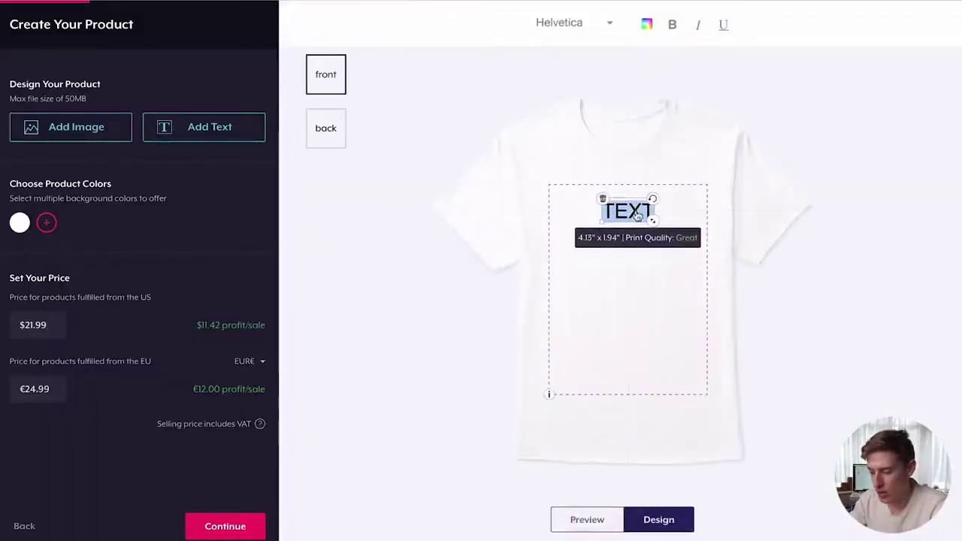
{"action": "type", "text": "TEST"}
{"action": "left_click", "coordinate": [710, 352]}
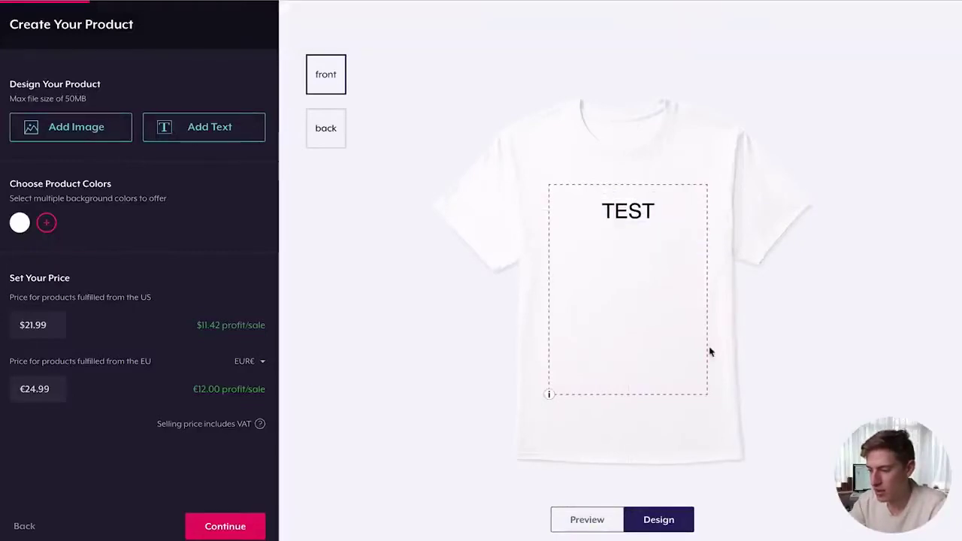
{"action": "left_click", "coordinate": [231, 520]}
{"action": "left_click", "coordinate": [231, 523]}
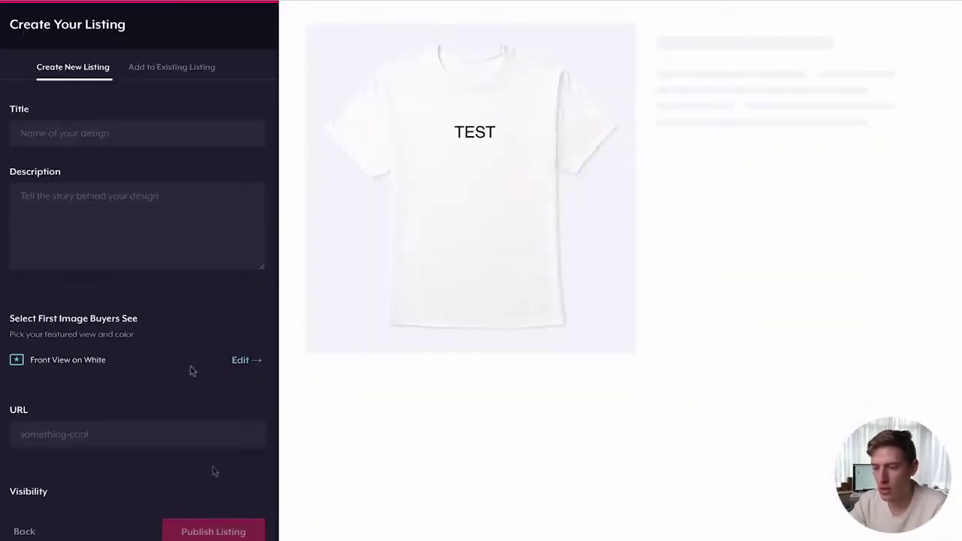
Step: Set the listing title and description to TEST and publish it
{"action": "left_click", "coordinate": [142, 128]}
{"action": "type", "text": "E"}
{"action": "type", "text": "EST"}
{"action": "left_click", "coordinate": [105, 218]}
{"action": "type", "text": "TEST"}
{"action": "left_click", "coordinate": [197, 524]}
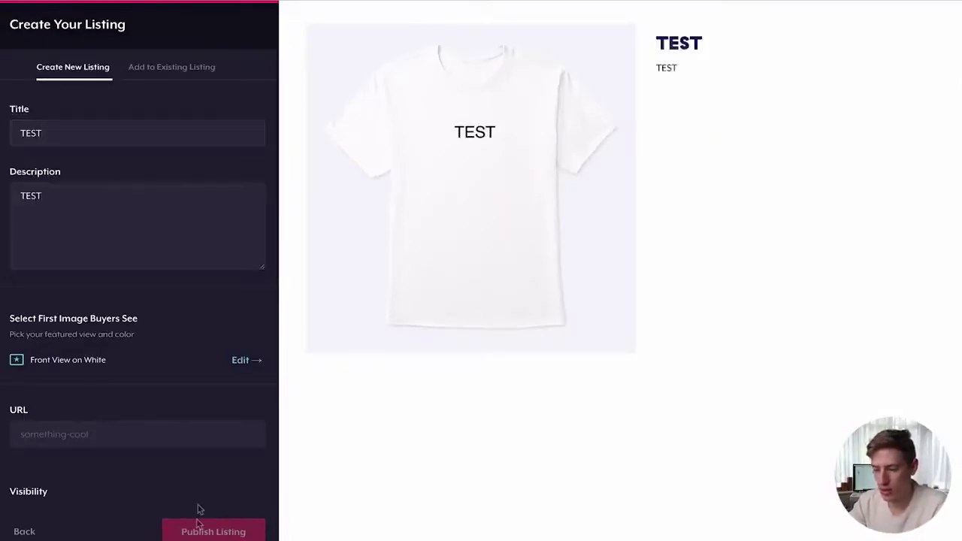
{"action": "left_click", "coordinate": [209, 531]}
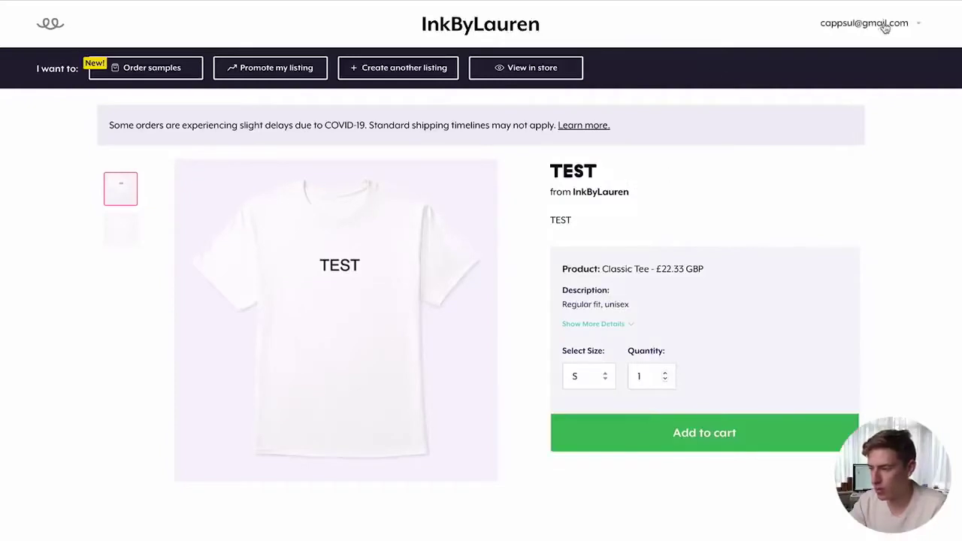
Step: Open Settings > Marketing and review the Twitter and Facebook pixel fields
{"action": "left_click", "coordinate": [846, 24]}
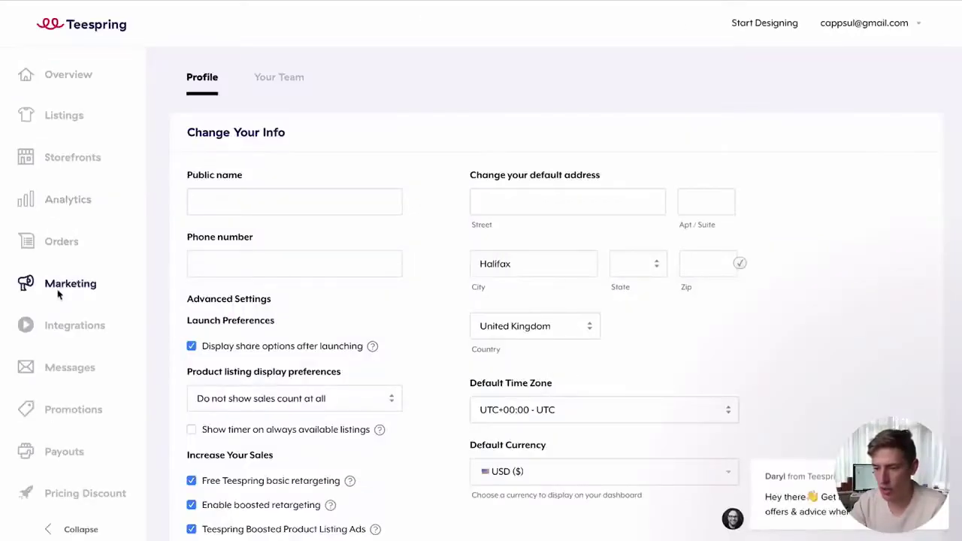
{"action": "left_click", "coordinate": [58, 294]}
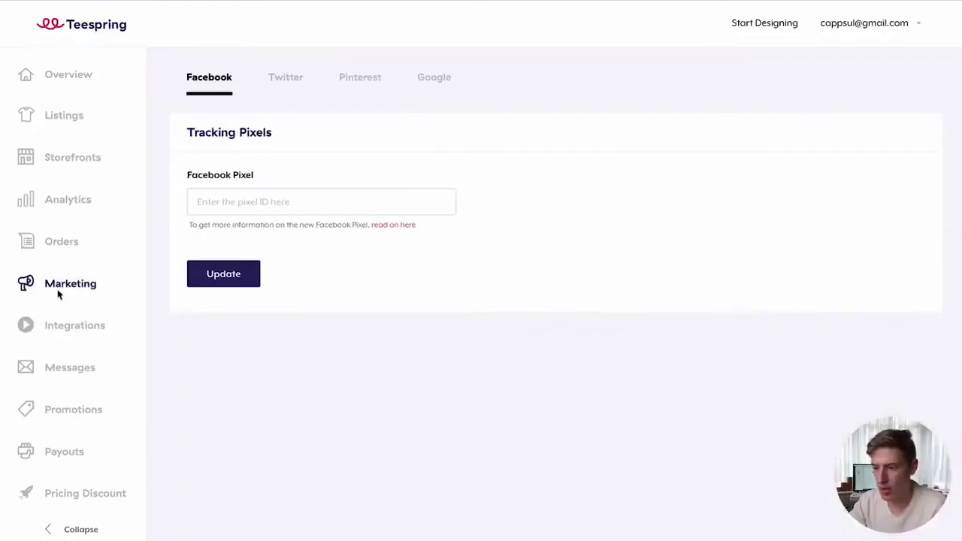
{"action": "left_click", "coordinate": [283, 91]}
{"action": "left_click", "coordinate": [224, 90]}
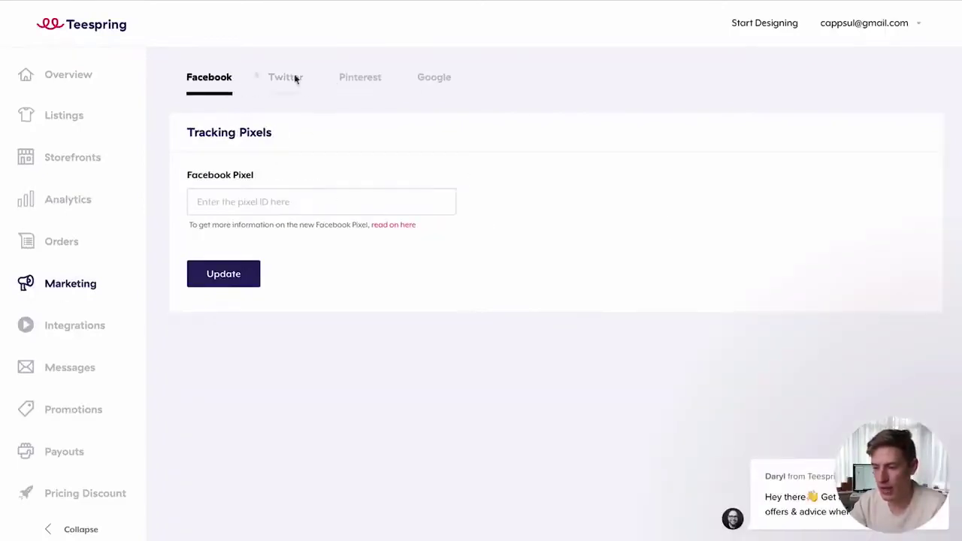
{"action": "left_click", "coordinate": [200, 203]}
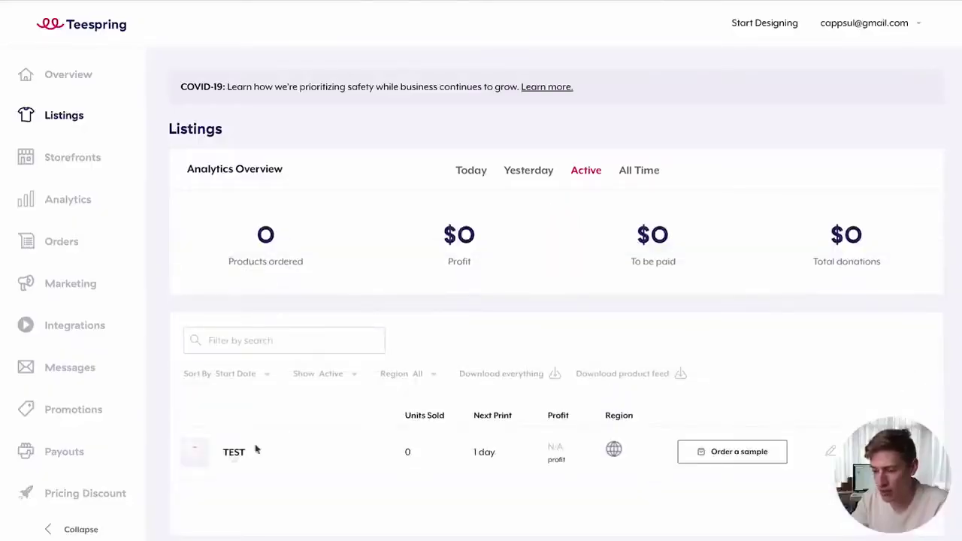
Step: Open the TEST listing's product page and scroll through it
{"action": "left_click", "coordinate": [231, 453]}
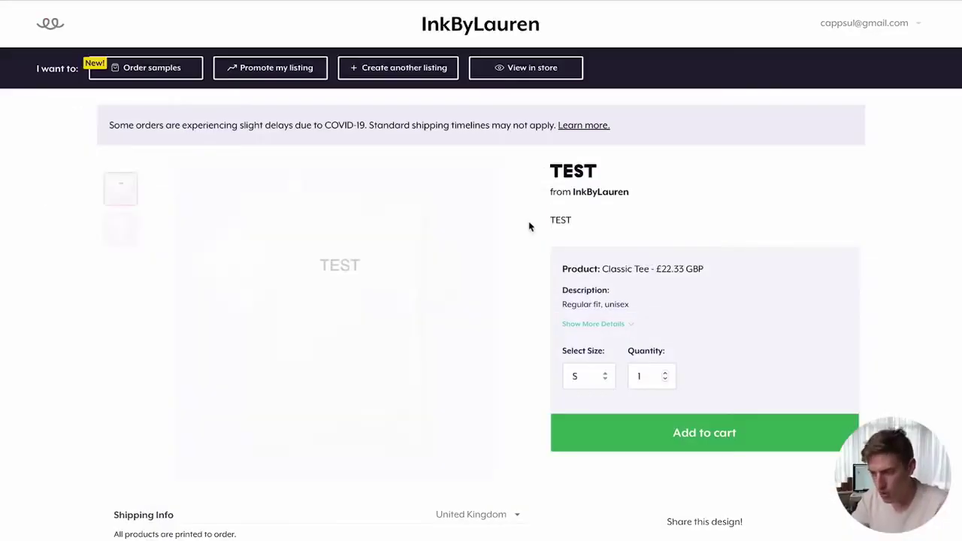
{"action": "scroll", "coordinate": [531, 228], "scroll_direction": "down", "scroll_amount": 1}
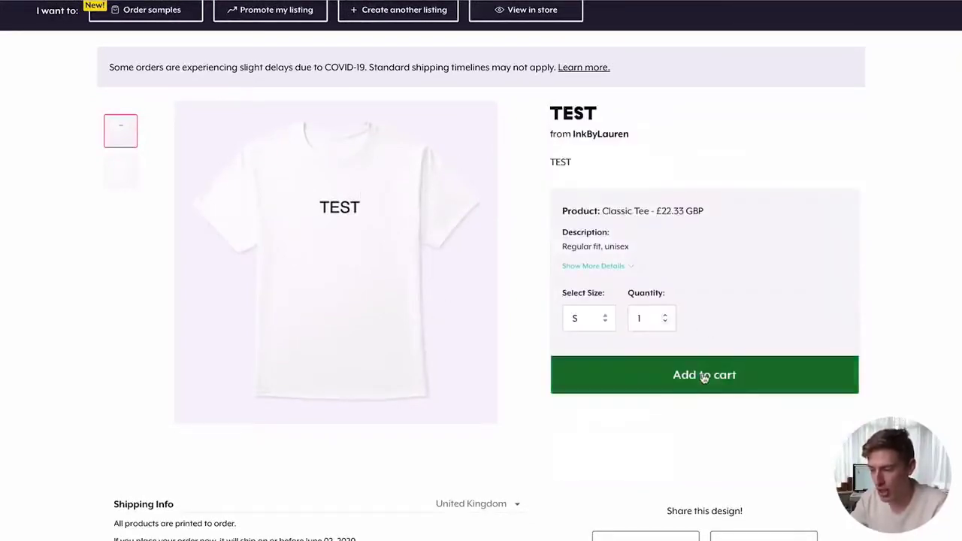
{"action": "scroll", "coordinate": [703, 377], "scroll_direction": "down", "scroll_amount": 4}
{"action": "scroll", "coordinate": [704, 377], "scroll_direction": "up", "scroll_amount": 5}
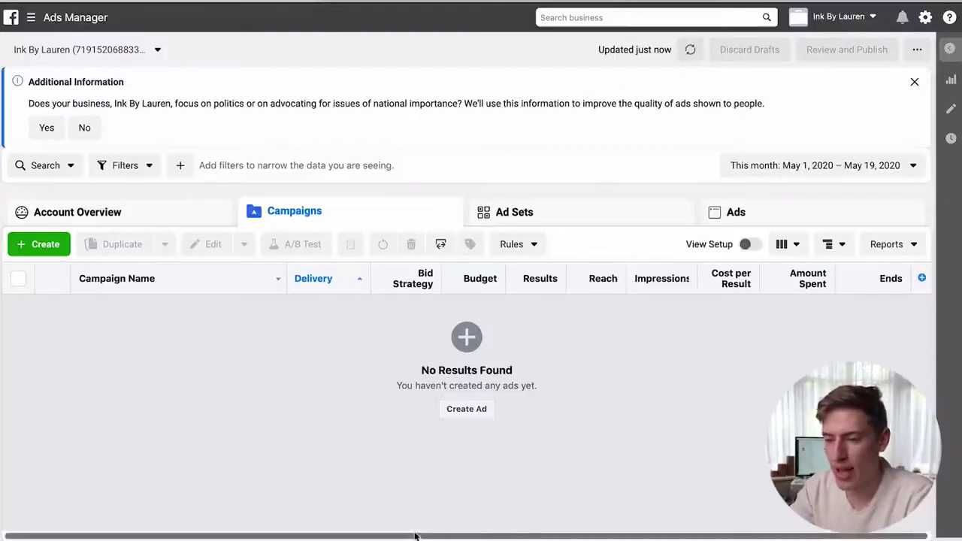
Step: Go to Events Manager from the business menu and browse its Data Sources page
{"action": "left_click", "coordinate": [31, 17]}
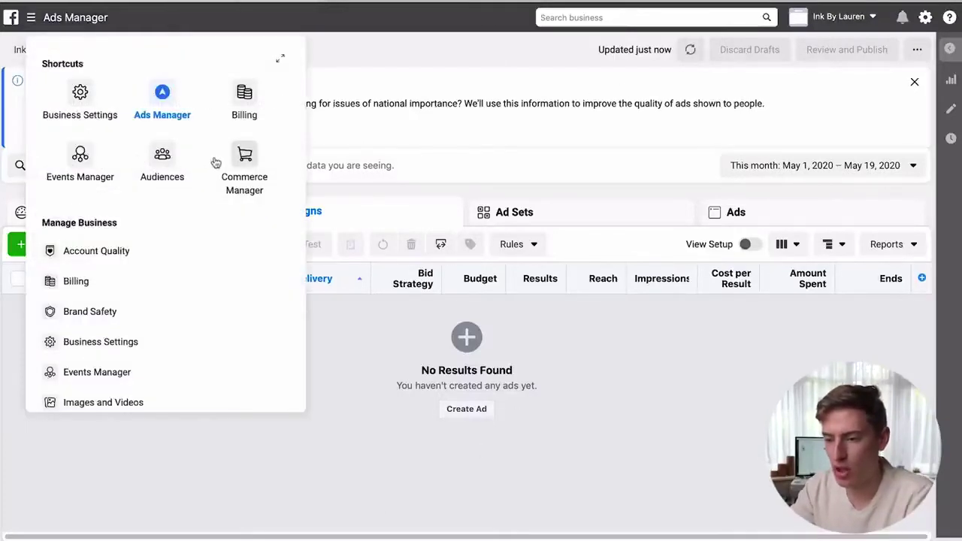
{"action": "left_click", "coordinate": [371, 362]}
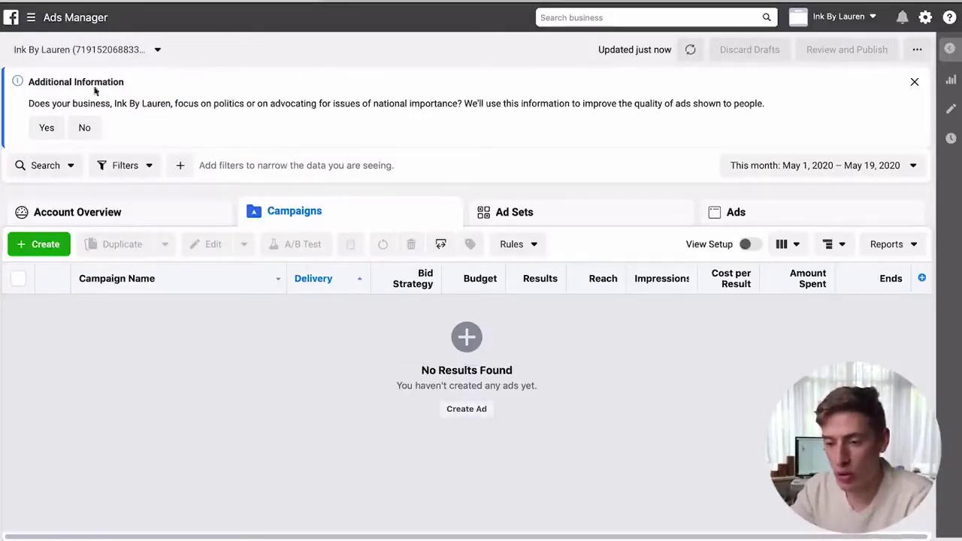
{"action": "left_click", "coordinate": [31, 17]}
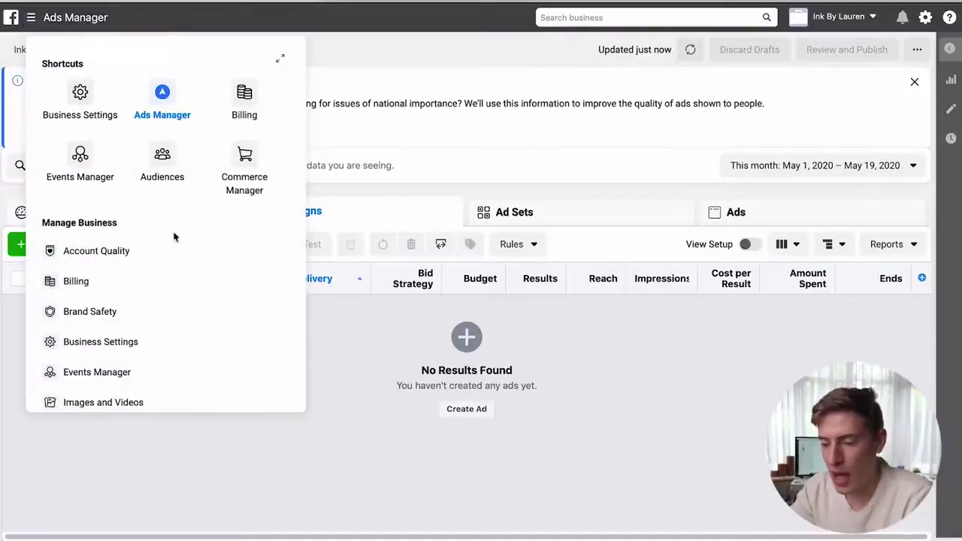
{"action": "left_click", "coordinate": [81, 156]}
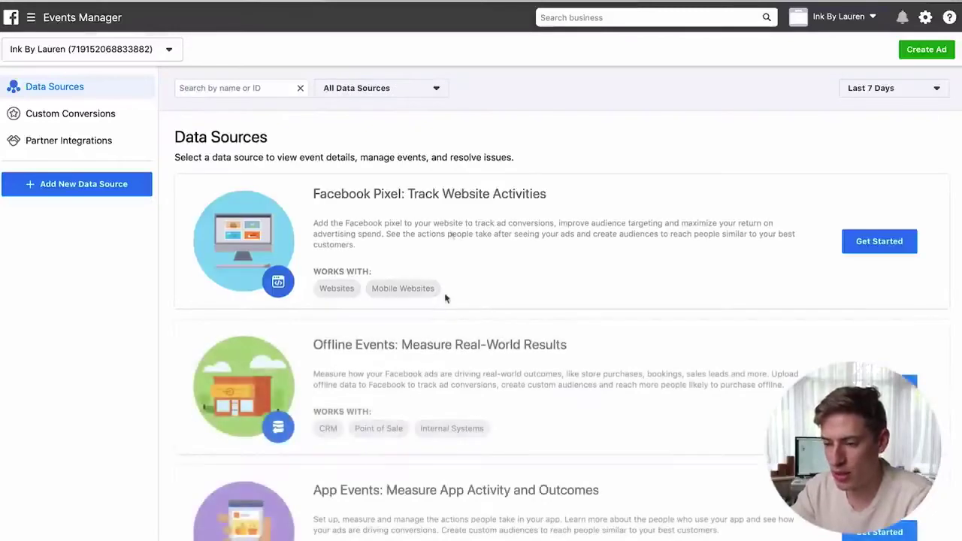
{"action": "scroll", "coordinate": [338, 150], "scroll_direction": "down", "scroll_amount": 1}
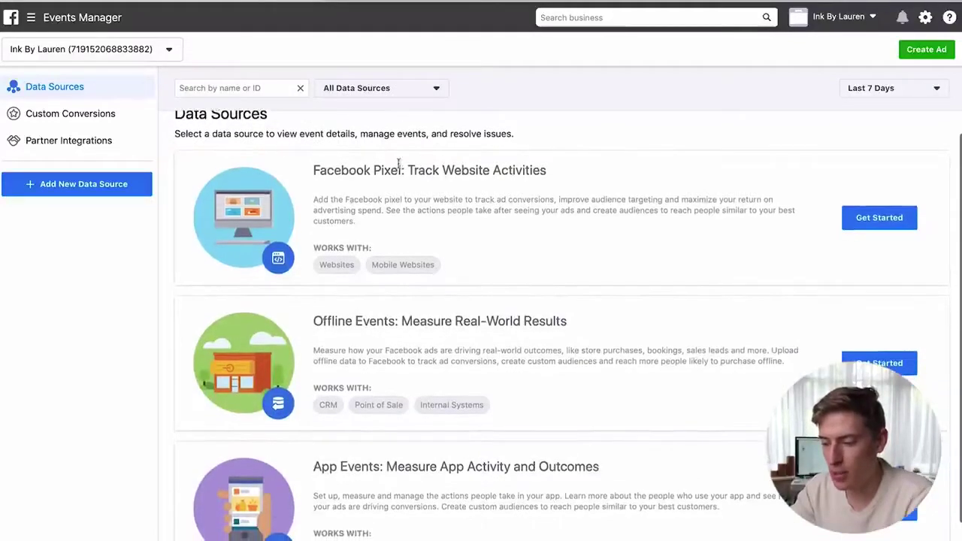
{"action": "scroll", "coordinate": [425, 184], "scroll_direction": "down", "scroll_amount": 1}
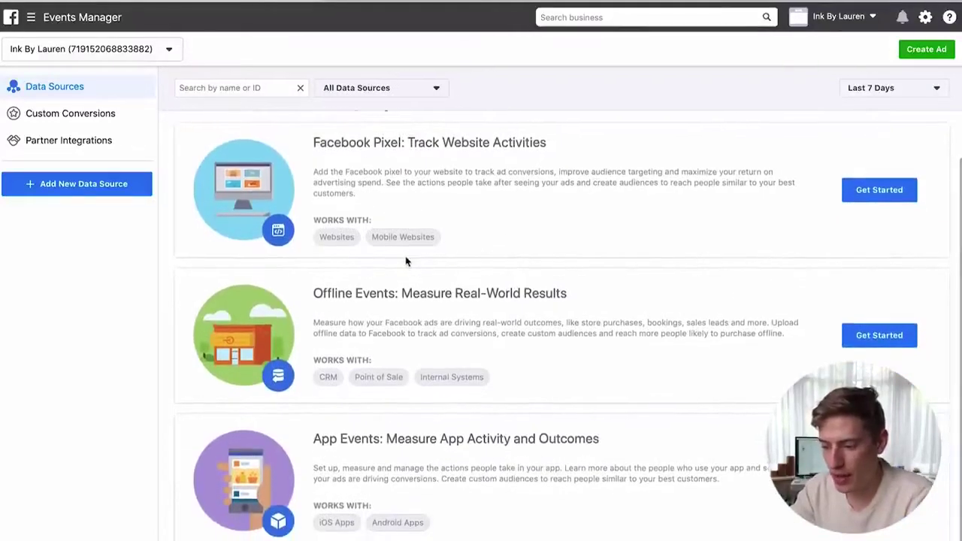
{"action": "scroll", "coordinate": [406, 454], "scroll_direction": "up", "scroll_amount": 1}
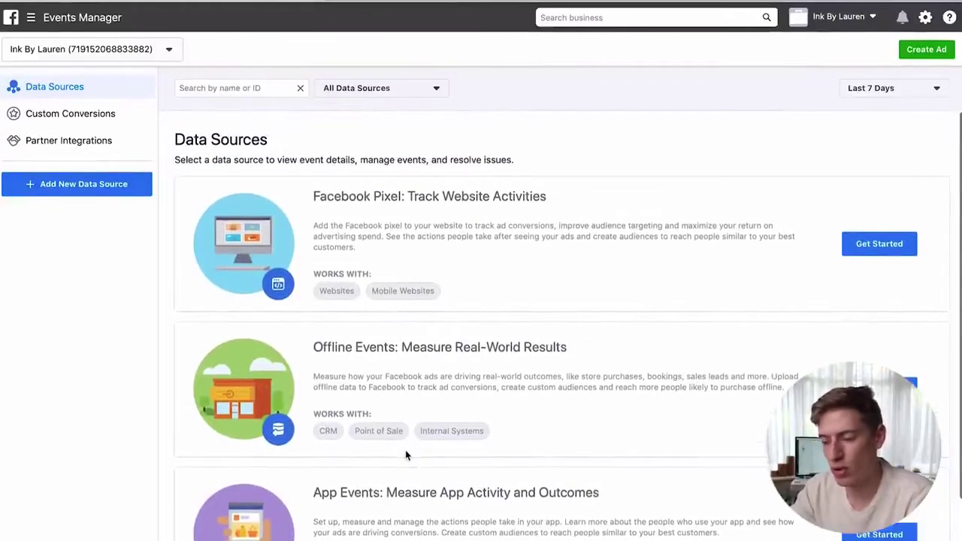
{"action": "scroll", "coordinate": [391, 421], "scroll_direction": "down", "scroll_amount": 1}
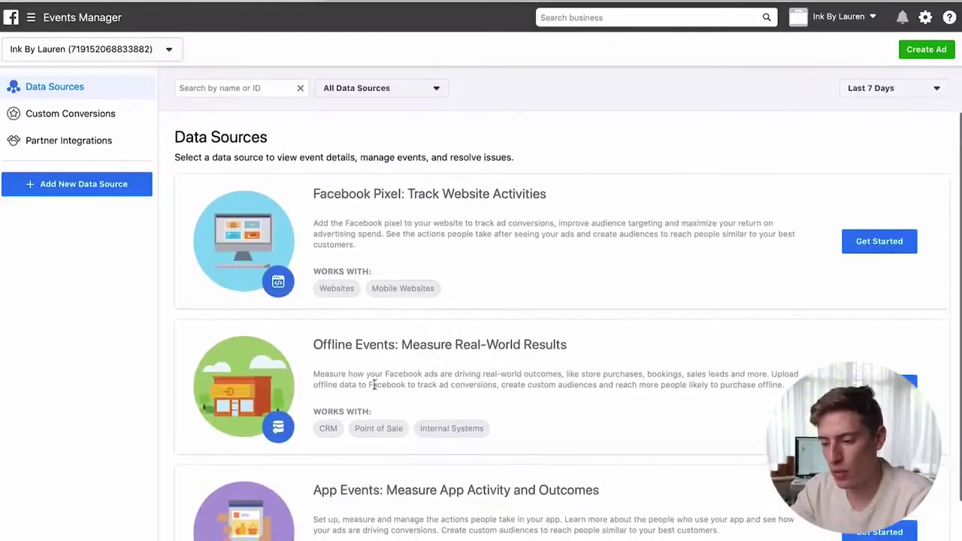
Step: Create a Facebook Pixel named 'Teespring'
{"action": "left_click", "coordinate": [877, 247]}
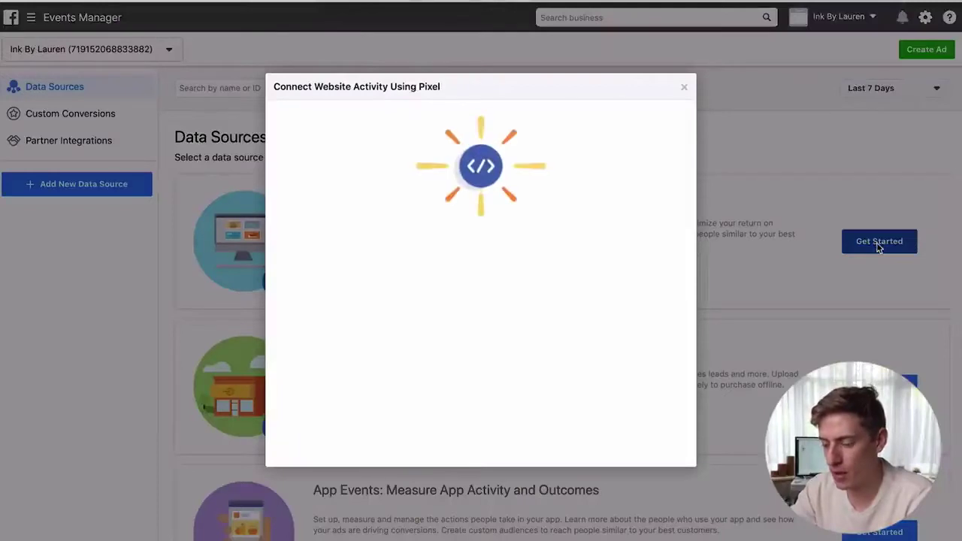
{"action": "left_click_drag", "start_coordinate": [412, 335], "coordinate": [302, 334]}
{"action": "type", "text": "Teespring"}
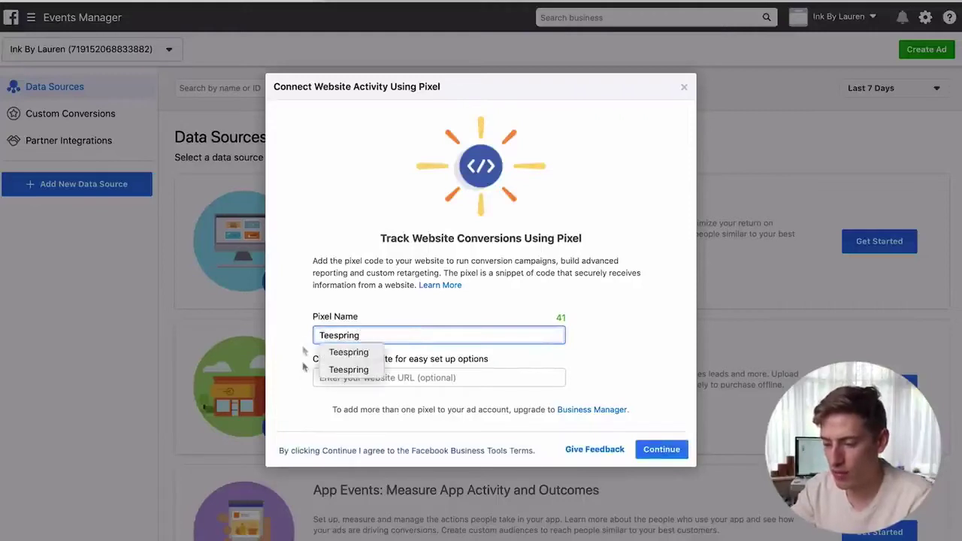
{"action": "left_click", "coordinate": [402, 377]}
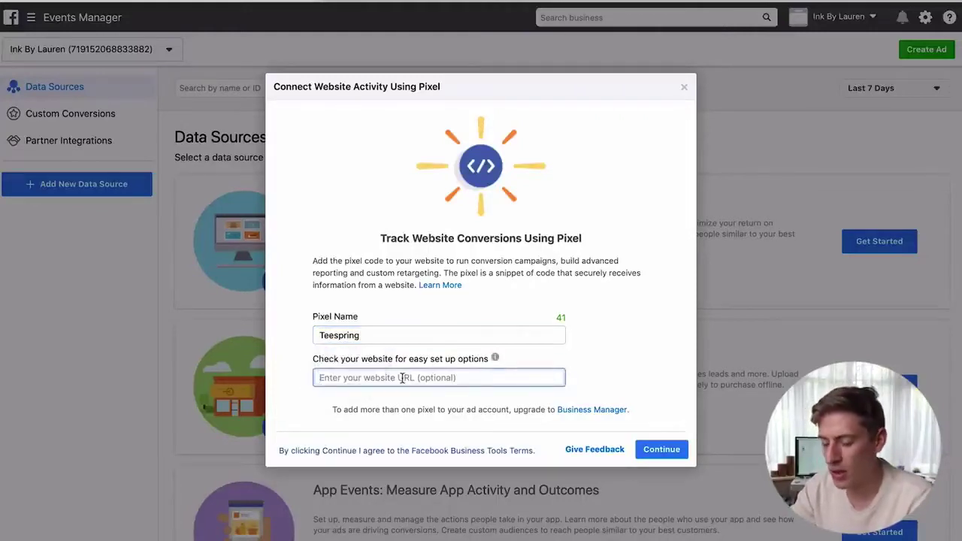
{"action": "left_click", "coordinate": [642, 449]}
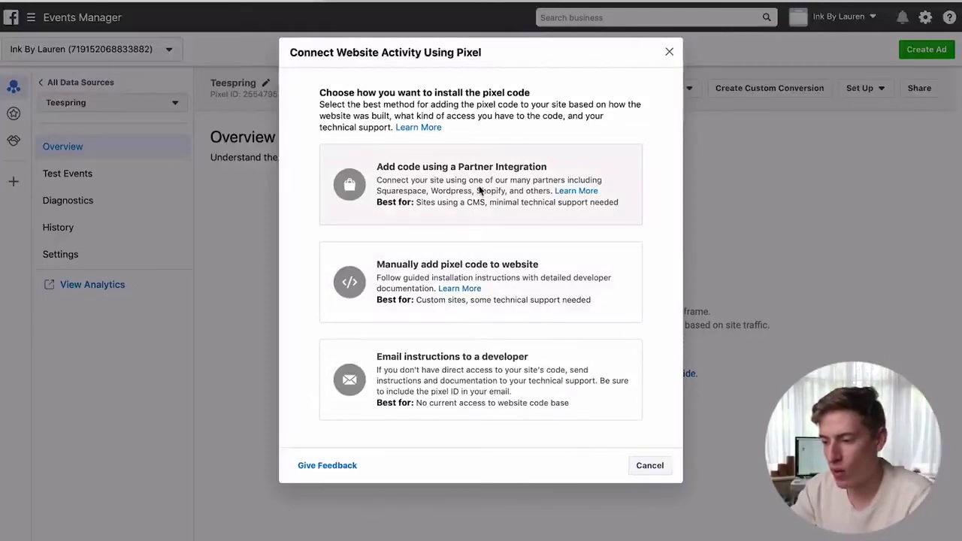
Step: Install it via Partner Integration with Teespring, keeping automatic advanced matching, up to Paste Pixel ID
{"action": "left_click", "coordinate": [479, 191]}
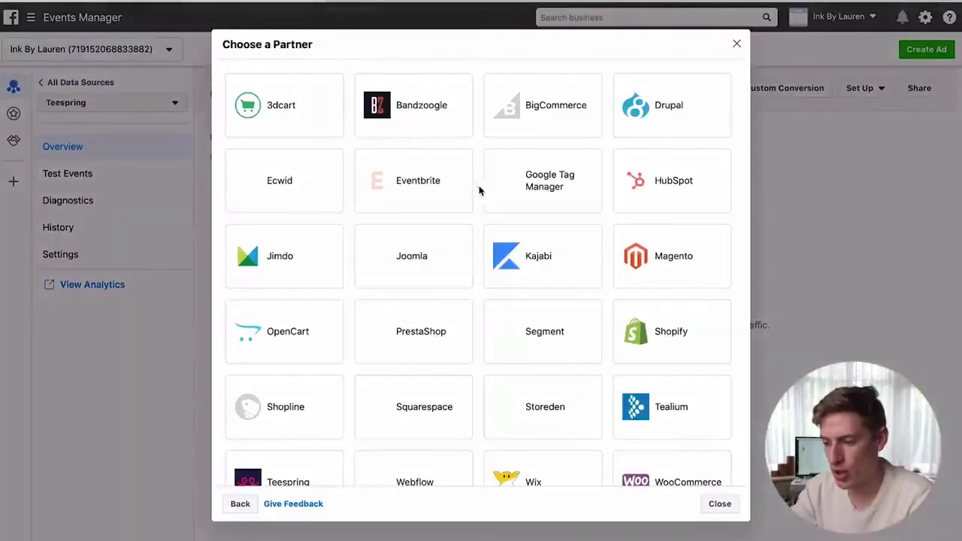
{"action": "scroll", "coordinate": [480, 191], "scroll_direction": "down", "scroll_amount": 3}
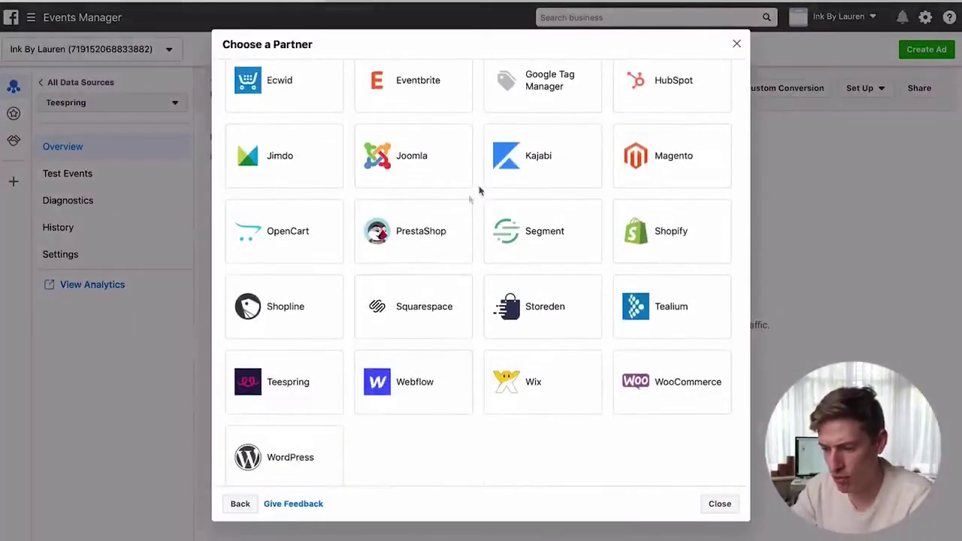
{"action": "left_click", "coordinate": [289, 374]}
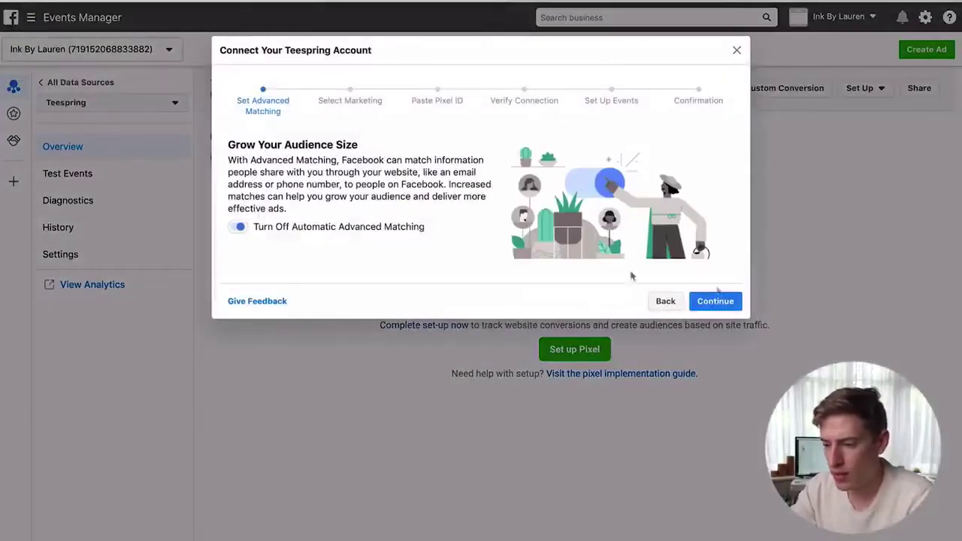
{"action": "left_click", "coordinate": [715, 305]}
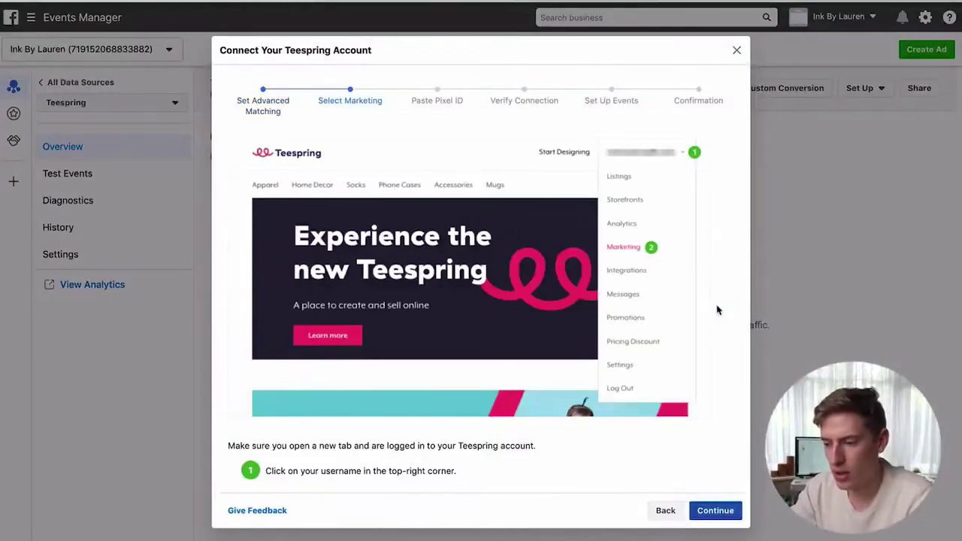
{"action": "scroll", "coordinate": [634, 327], "scroll_direction": "down", "scroll_amount": 1}
{"action": "scroll", "coordinate": [634, 327], "scroll_direction": "up", "scroll_amount": 1}
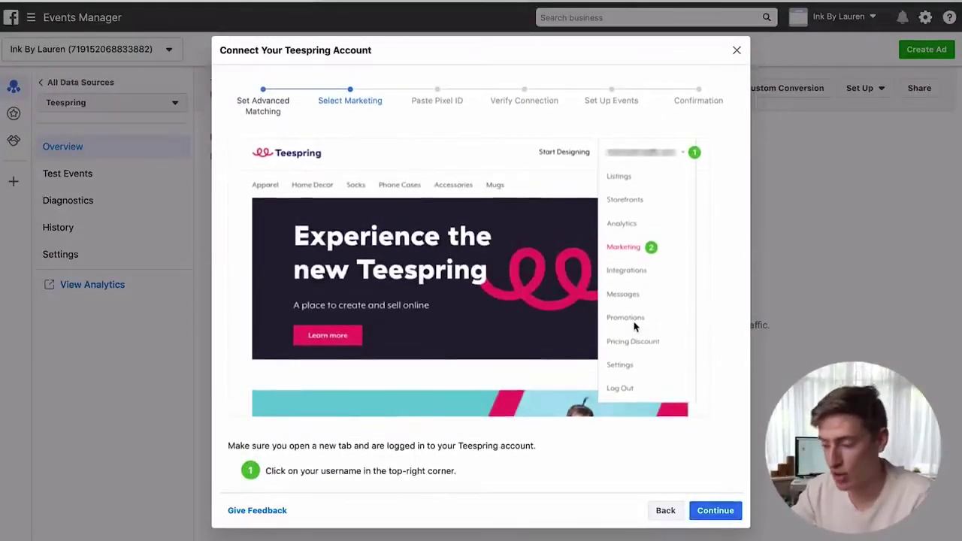
{"action": "scroll", "coordinate": [634, 327], "scroll_direction": "down", "scroll_amount": 2}
{"action": "scroll", "coordinate": [637, 326], "scroll_direction": "up", "scroll_amount": 2}
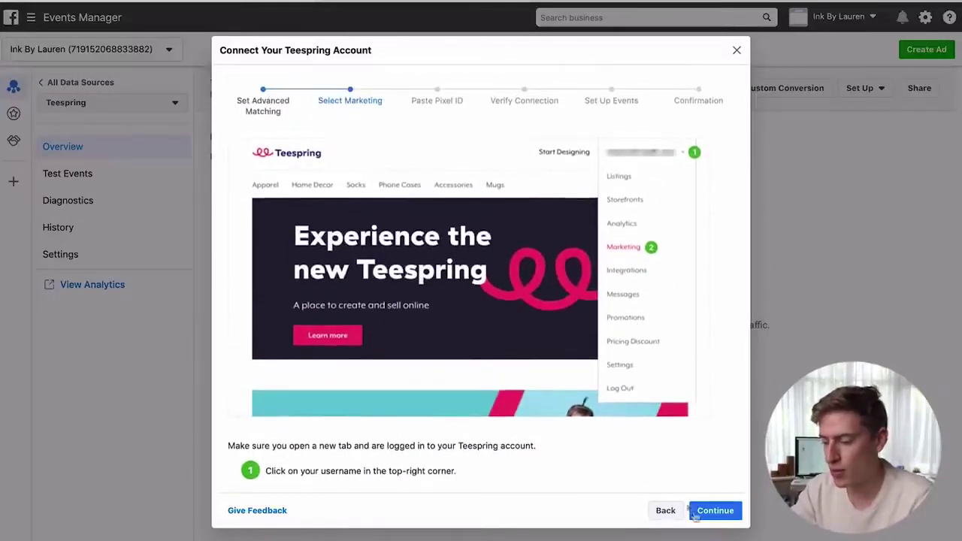
{"action": "left_click", "coordinate": [703, 510]}
Step: Copy the pixel ID and switch to the Teespring store
{"action": "scroll", "coordinate": [514, 190], "scroll_direction": "down", "scroll_amount": 2}
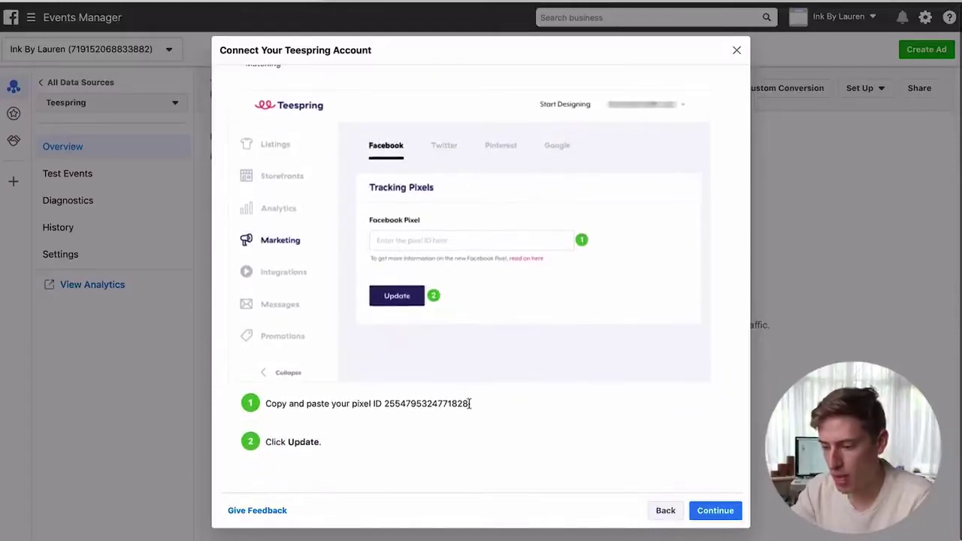
{"action": "left_click_drag", "start_coordinate": [470, 404], "coordinate": [378, 403]}
{"action": "key", "text": "ctrl+c"}
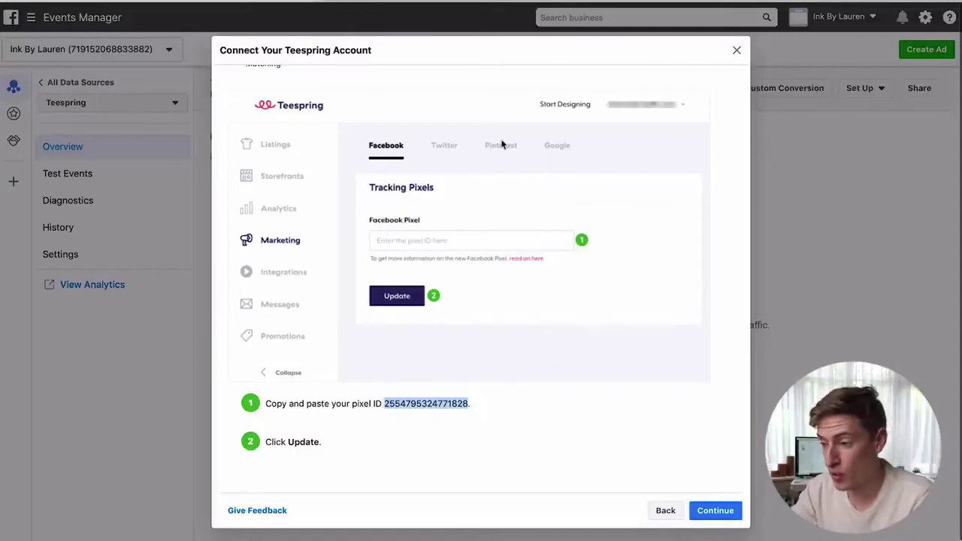
{"action": "left_click", "coordinate": [731, 2]}
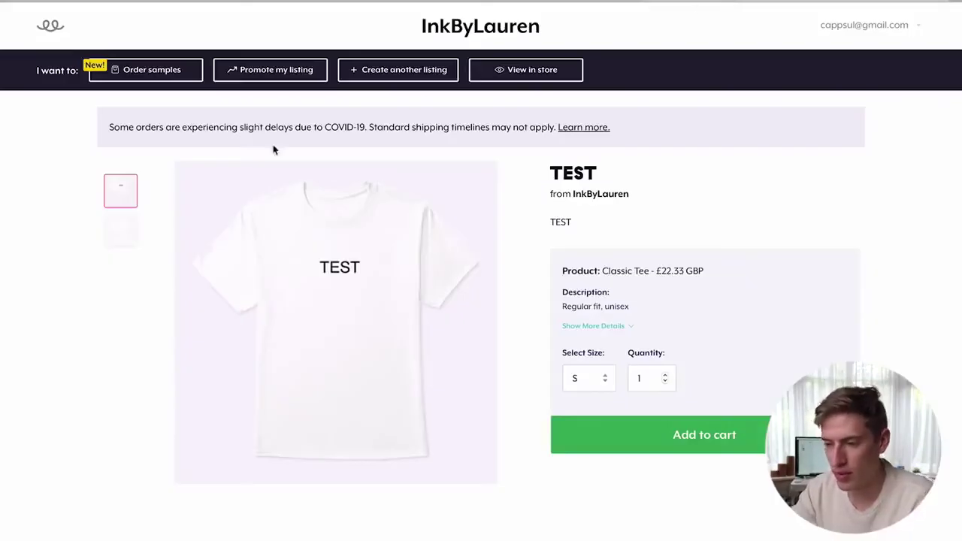
Step: Paste the pixel ID into Teespring's Facebook Pixel setting, save it, and return to Events Manager
{"action": "left_click", "coordinate": [822, 28]}
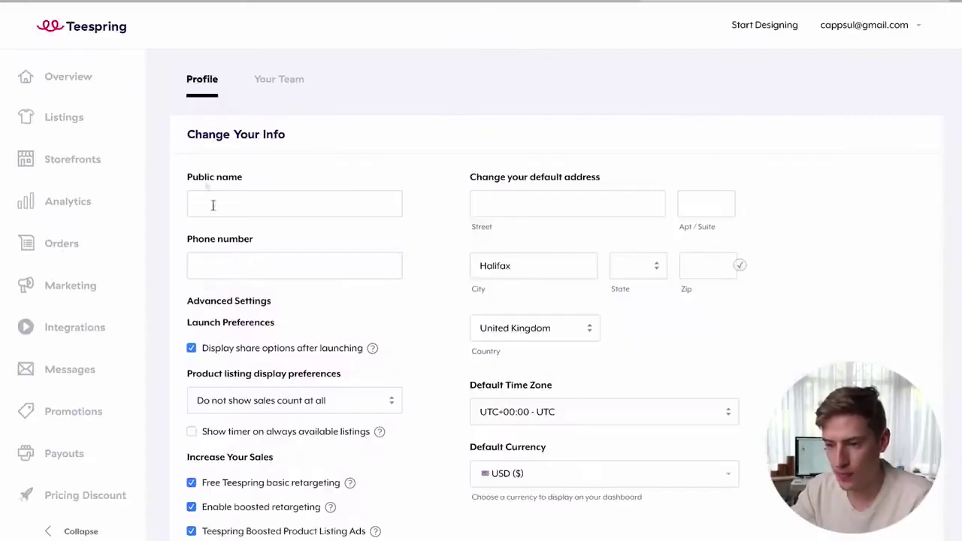
{"action": "left_click", "coordinate": [47, 293]}
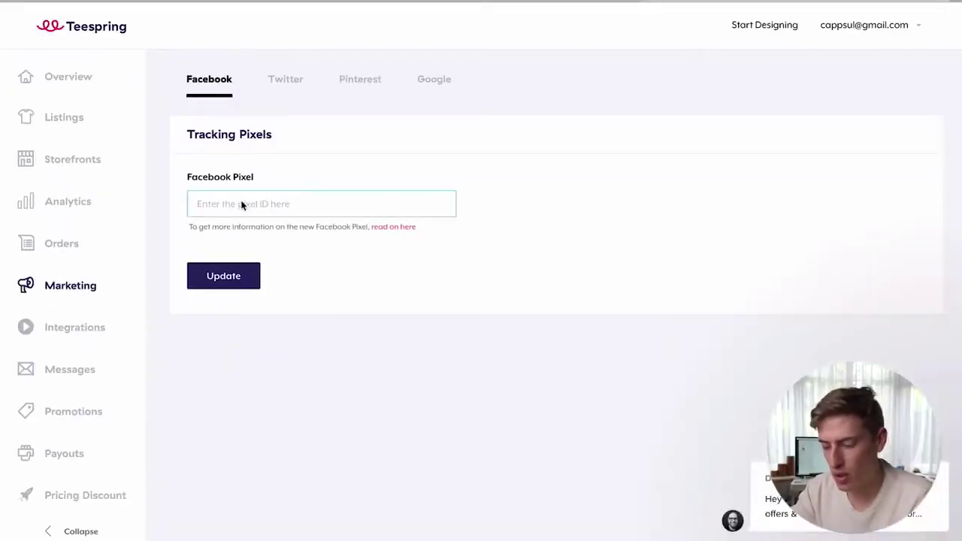
{"action": "key", "text": "ctrl+v"}
{"action": "left_click", "coordinate": [214, 283]}
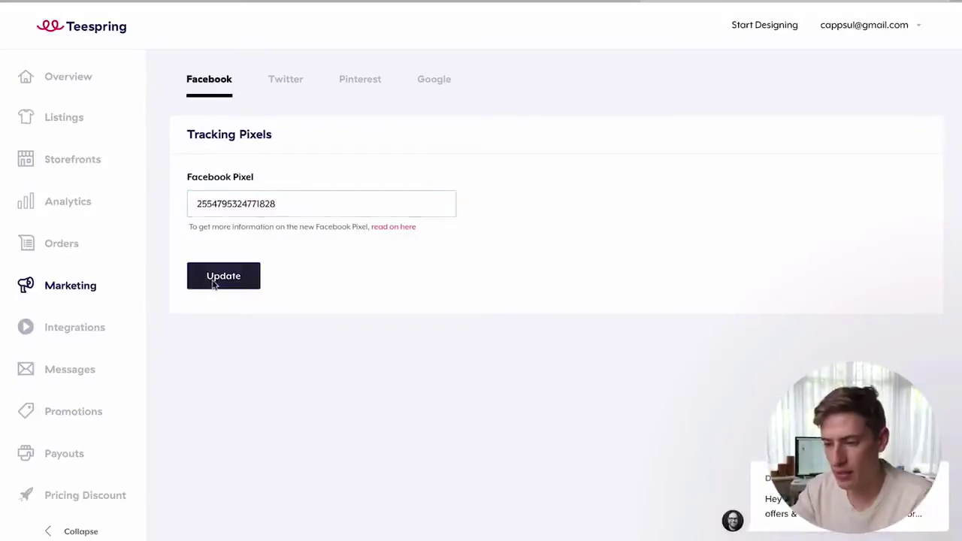
{"action": "left_click", "coordinate": [202, 4]}
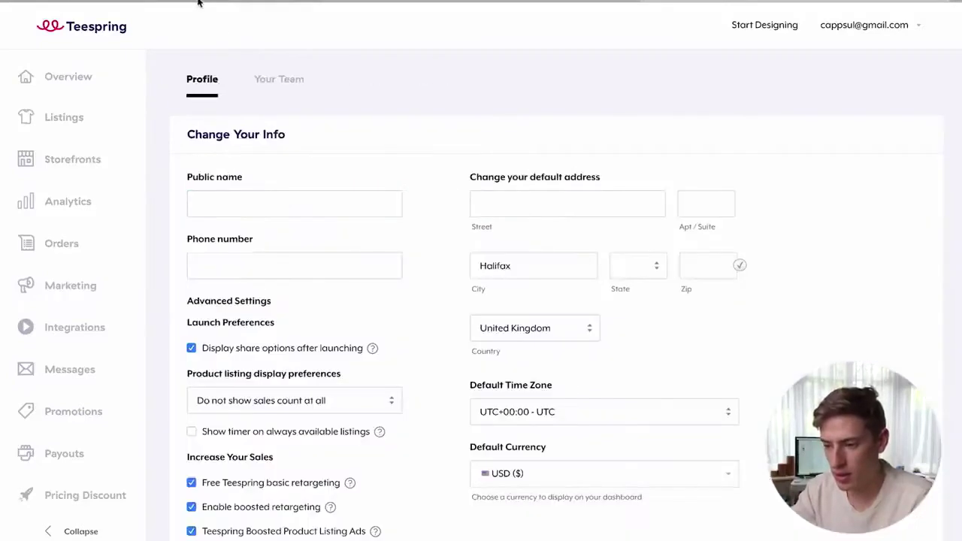
{"action": "left_click", "coordinate": [200, 2]}
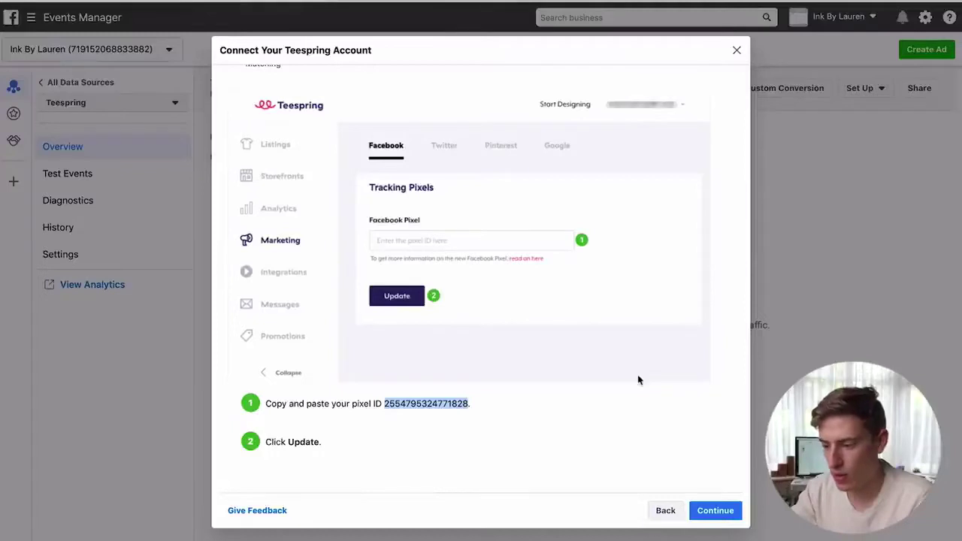
Step: Copy the TEST listing's product page link from Teespring for the website address field
{"action": "left_click", "coordinate": [715, 510]}
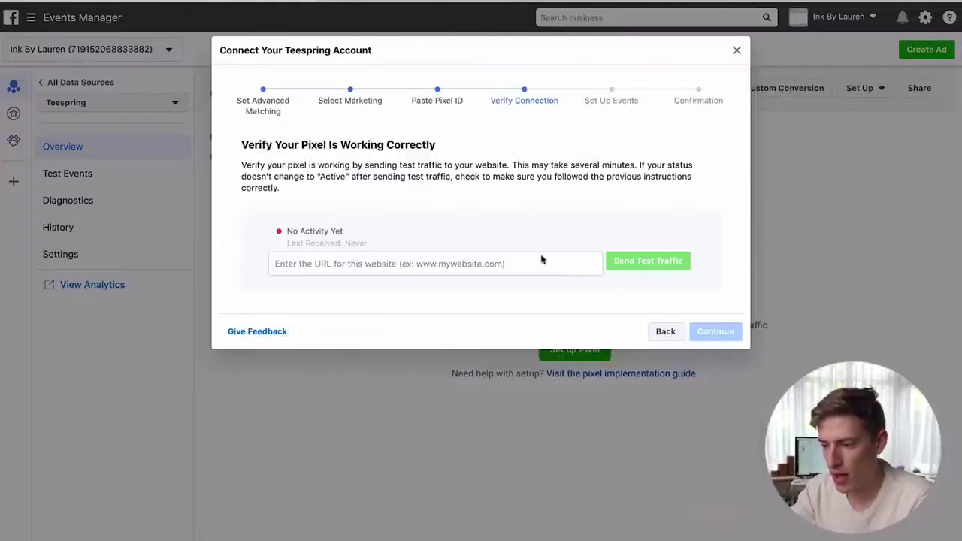
{"action": "left_click", "coordinate": [481, 265]}
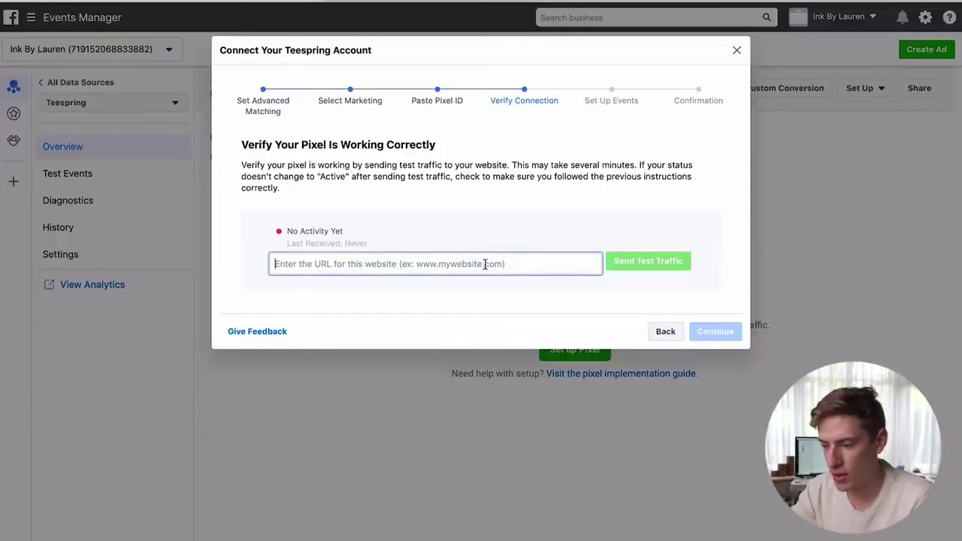
{"action": "left_click", "coordinate": [823, 2]}
{"action": "left_click", "coordinate": [64, 120]}
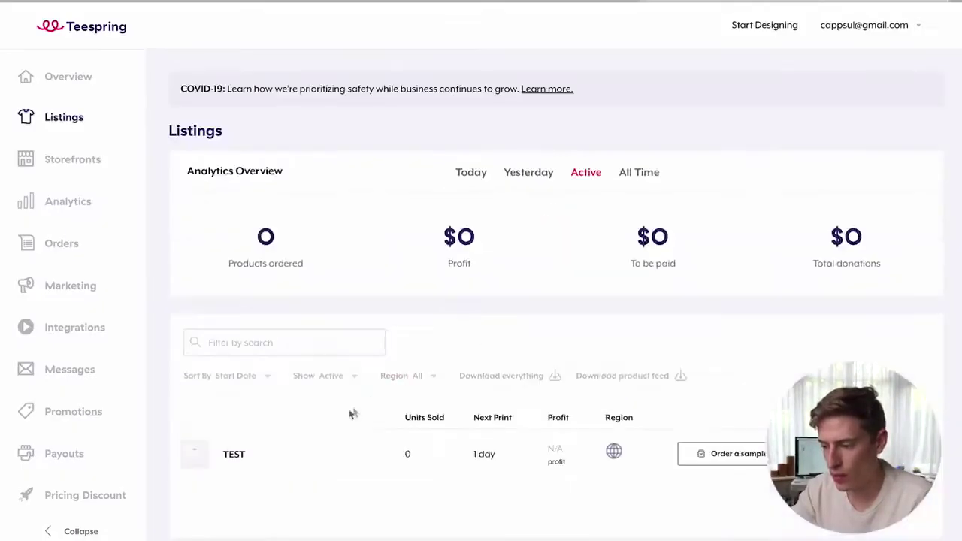
{"action": "right_click", "coordinate": [236, 457]}
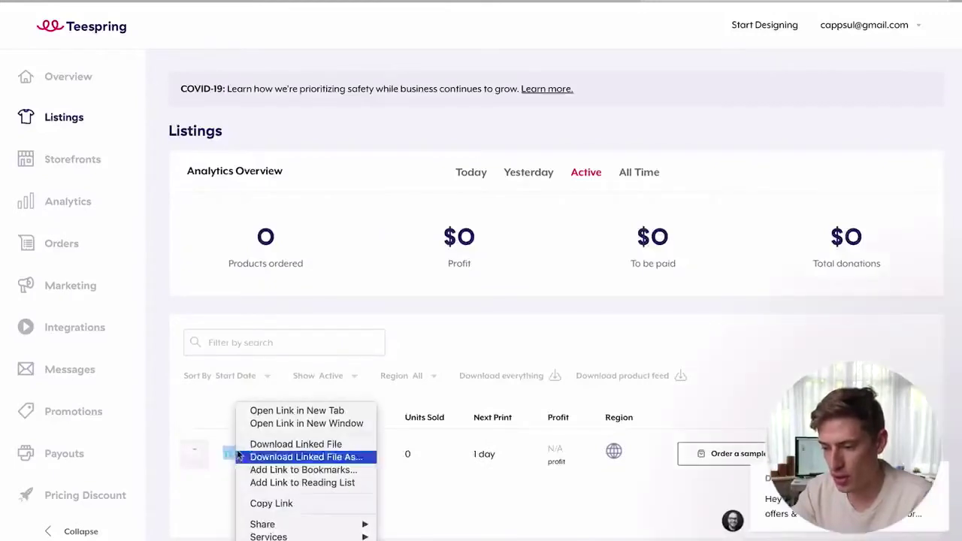
{"action": "left_click", "coordinate": [270, 503]}
Step: Paste the TEST product URL and send test traffic so the pixel shows Active
{"action": "left_click", "coordinate": [179, 5]}
{"action": "key", "text": "ctrl+v"}
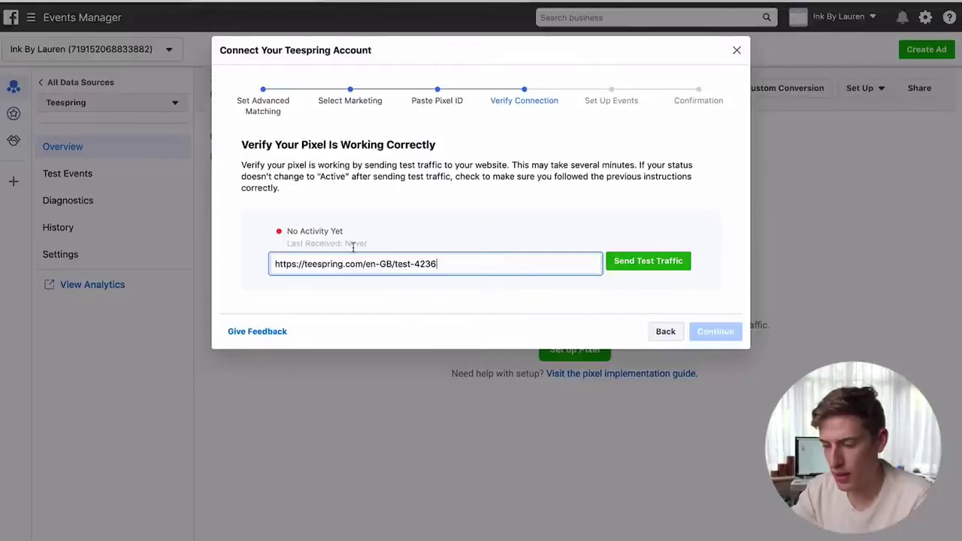
{"action": "left_click", "coordinate": [649, 269]}
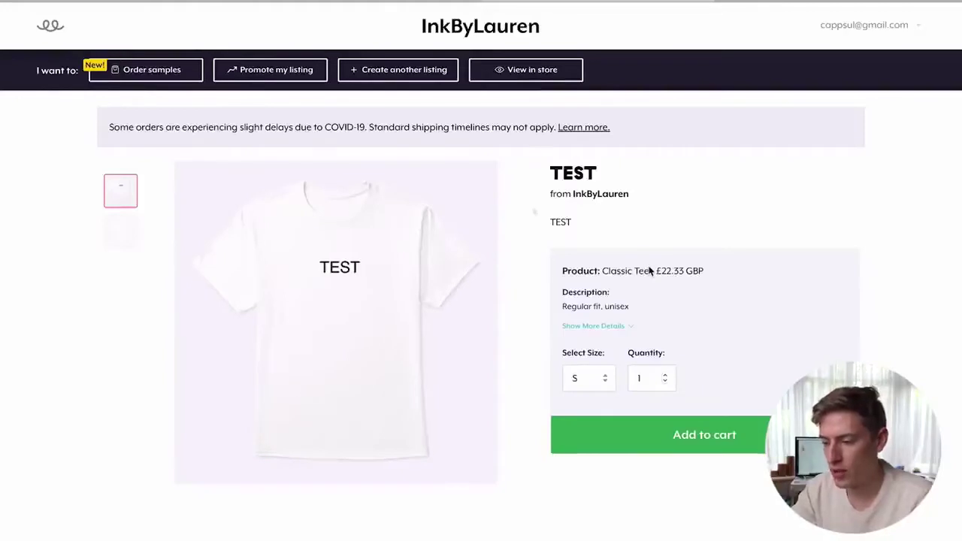
{"action": "key", "text": "ctrl+w"}
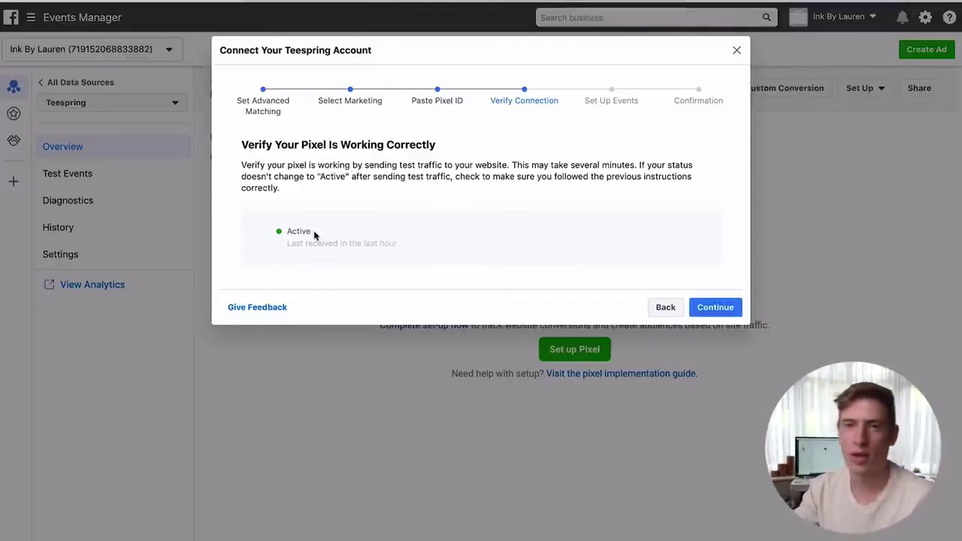
Step: Enter the Teespring product page as Website URL, open it in the event setup, and finish
{"action": "left_click", "coordinate": [705, 309]}
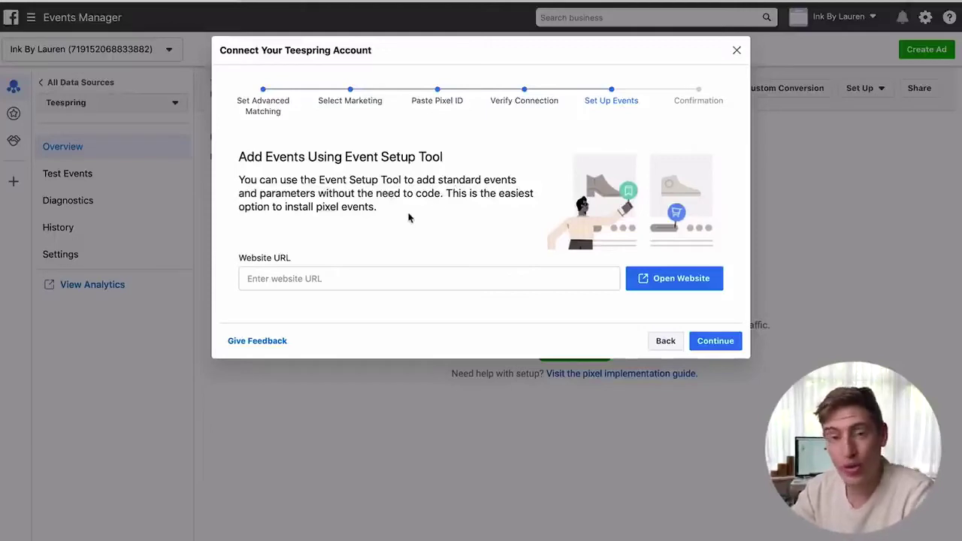
{"action": "left_click", "coordinate": [382, 289]}
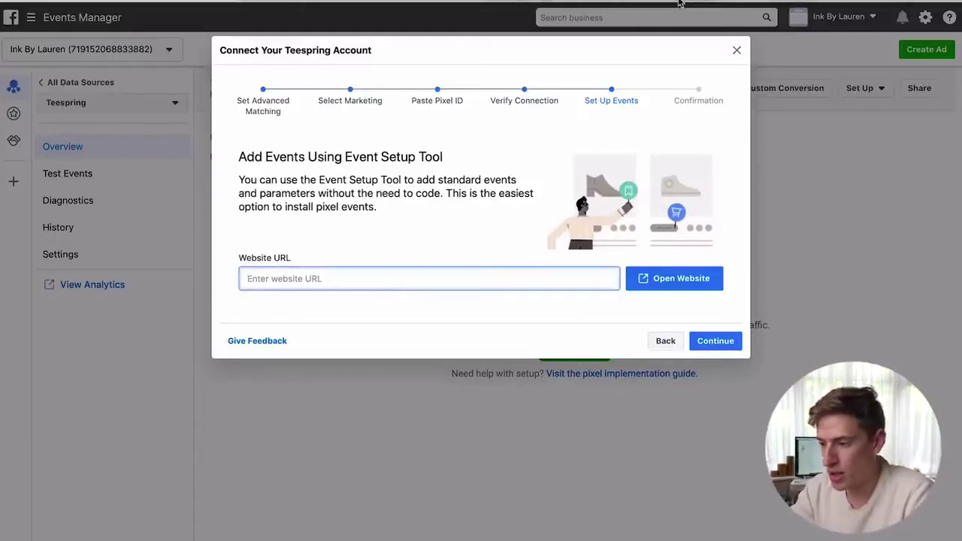
{"action": "left_click", "coordinate": [679, 3]}
{"action": "key", "text": "super+l"}
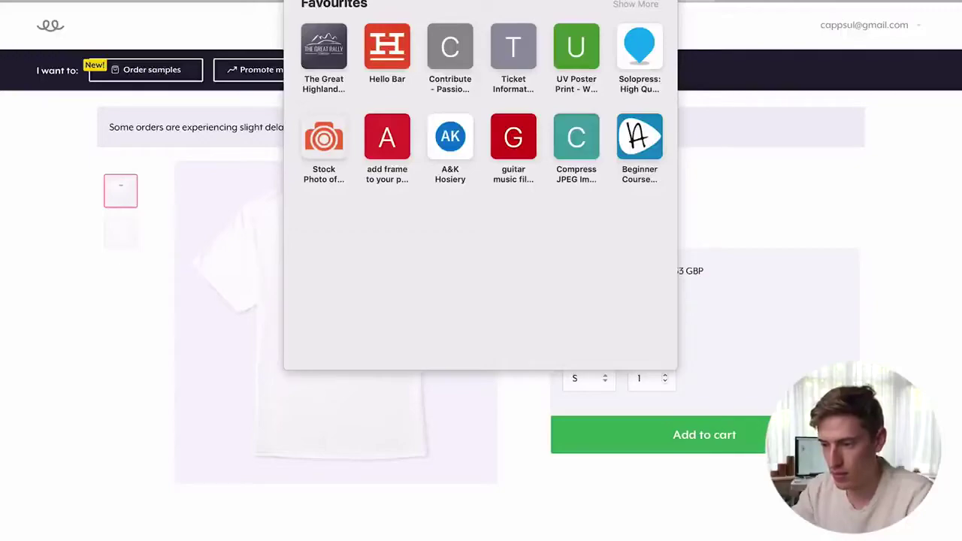
{"action": "key", "text": "ctrl+shift+Tab"}
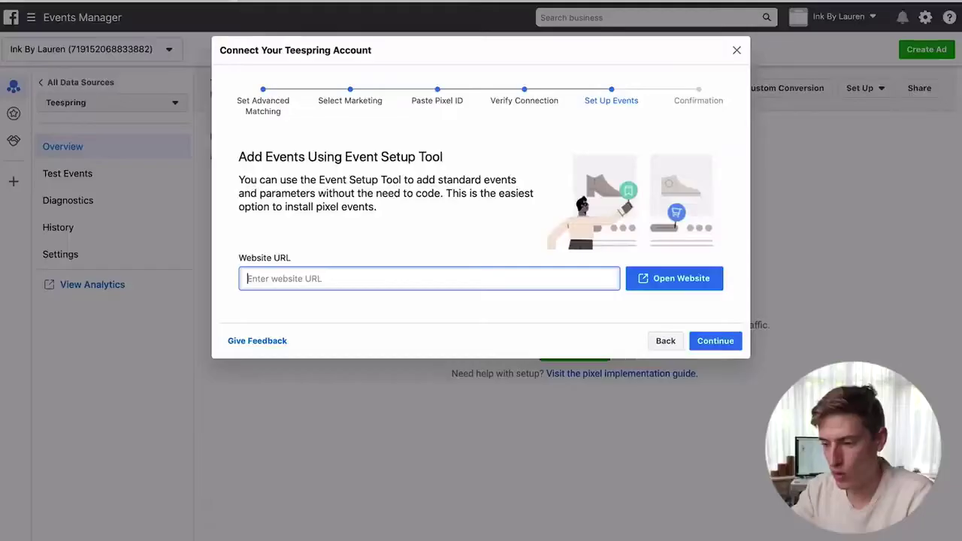
{"action": "key", "text": "super+v"}
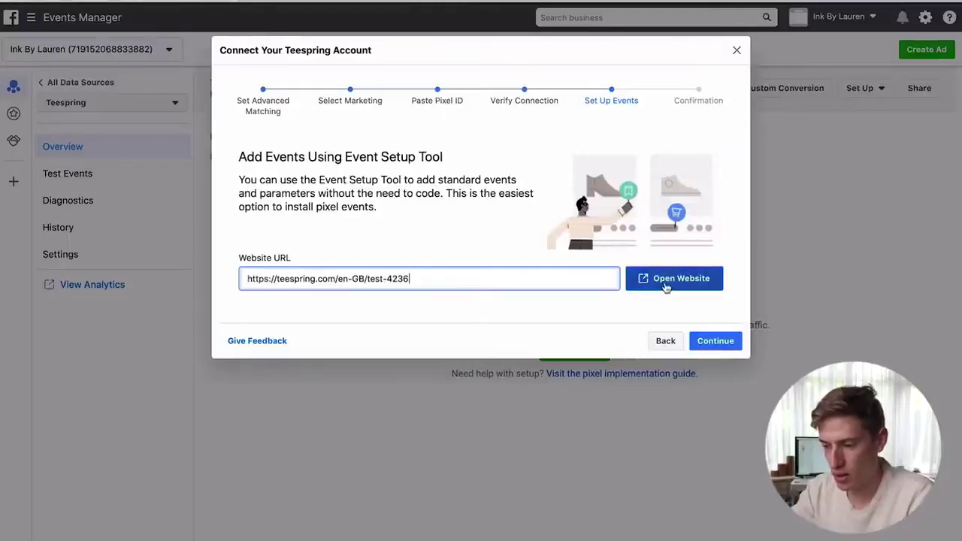
{"action": "left_click", "coordinate": [665, 286]}
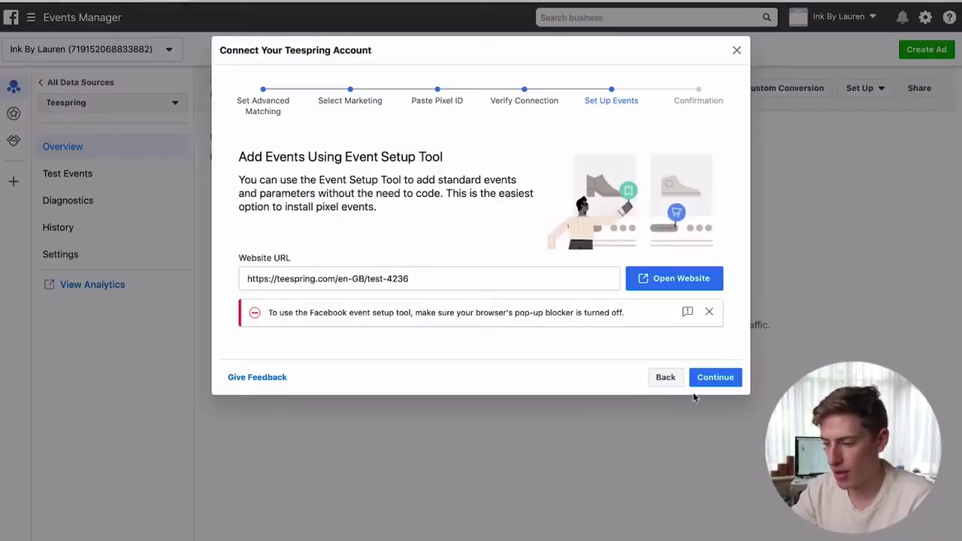
{"action": "left_click", "coordinate": [714, 378]}
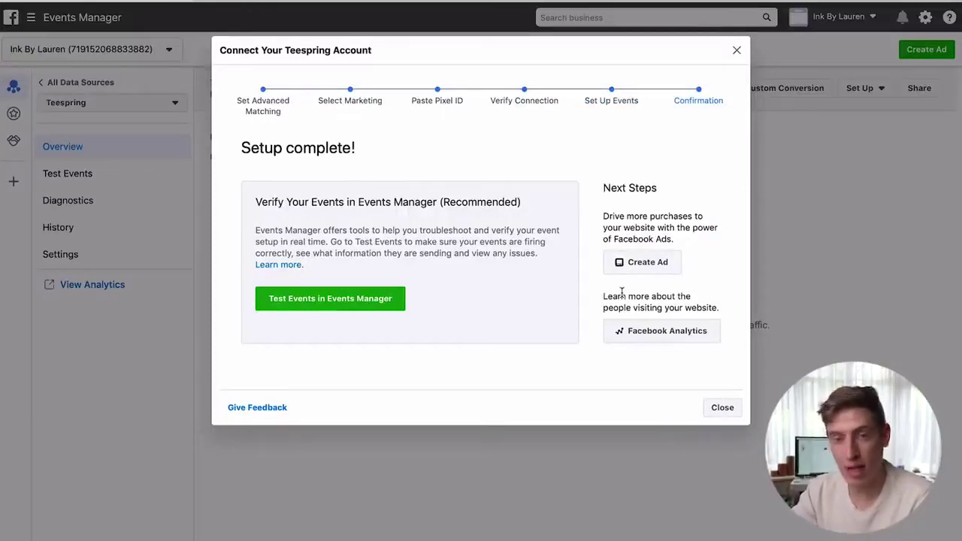
Step: Go to the Teespring pixel's Test Events page and start a new Custom Conversion
{"action": "left_click", "coordinate": [355, 297]}
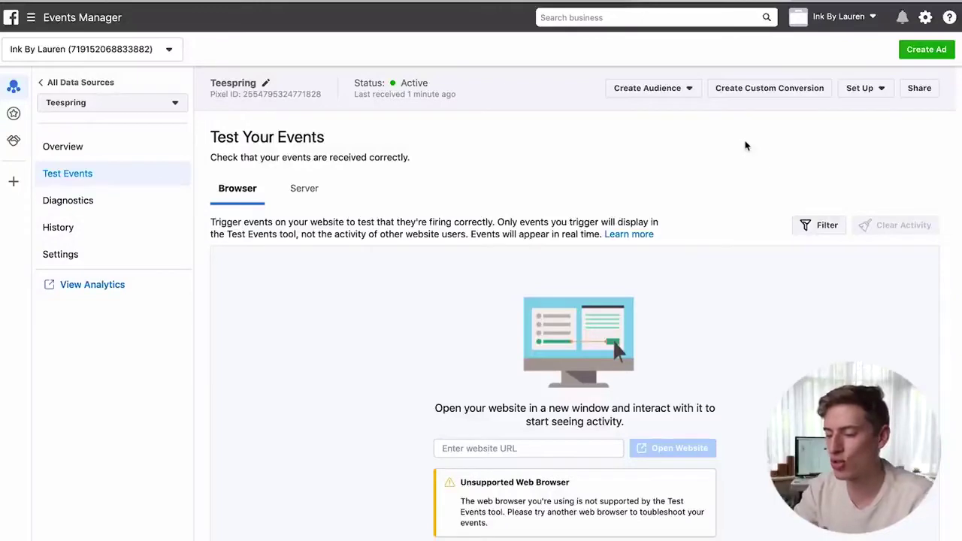
{"action": "left_click", "coordinate": [761, 95]}
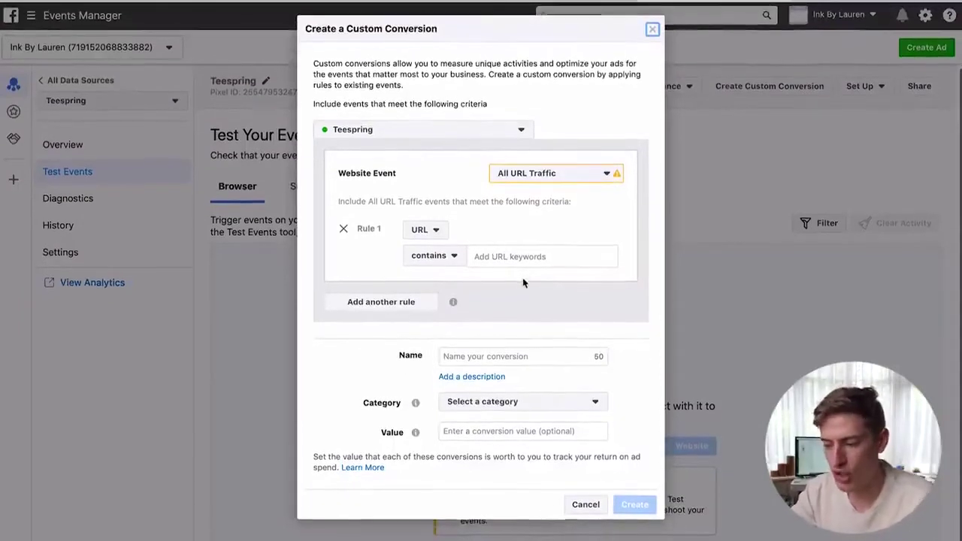
Step: Add the test tee to the cart on Teespring and dismiss the confirmation
{"action": "left_click", "coordinate": [477, 441]}
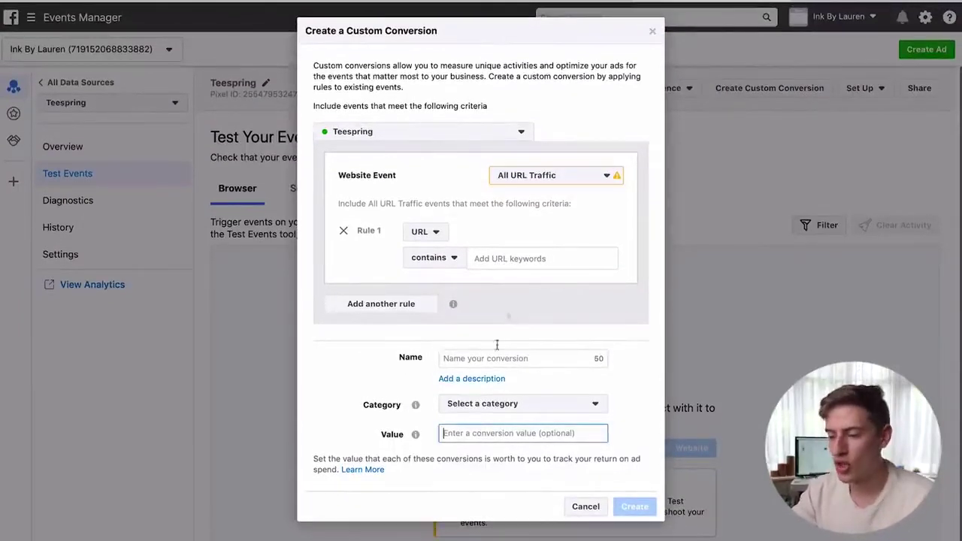
{"action": "left_click", "coordinate": [535, 260]}
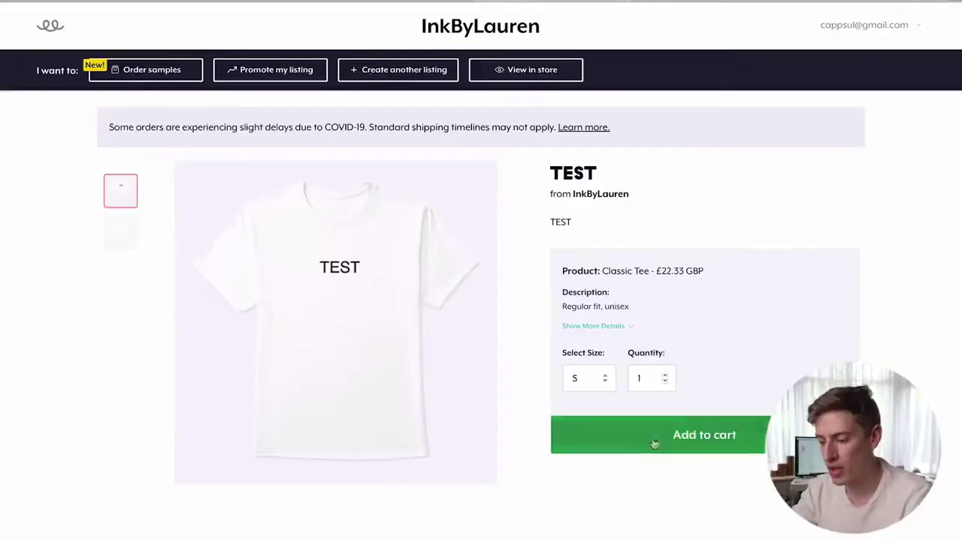
{"action": "left_click", "coordinate": [652, 448]}
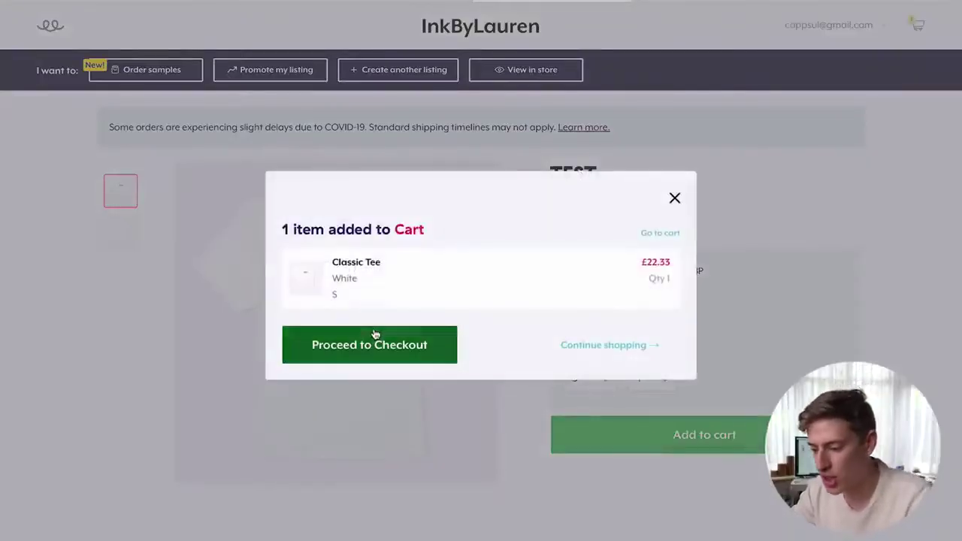
{"action": "left_click", "coordinate": [675, 198]}
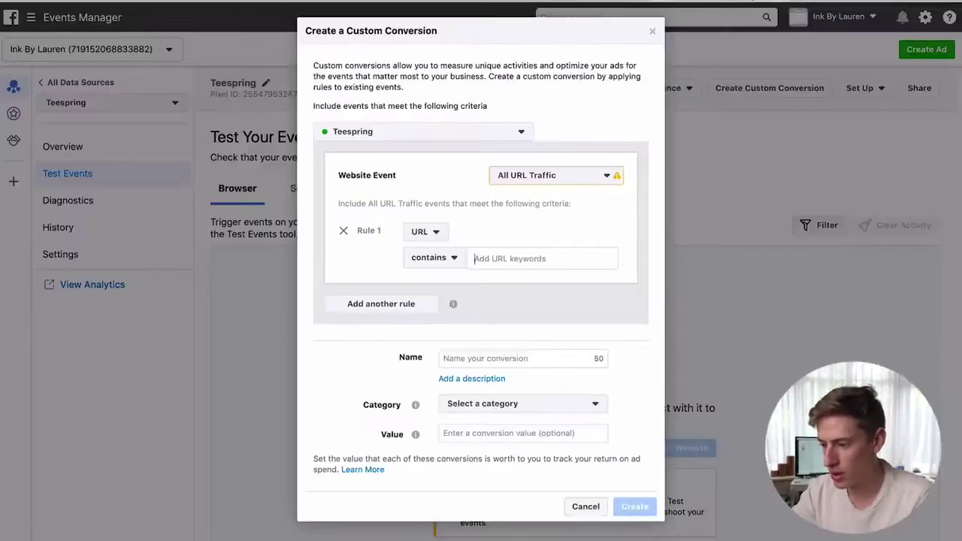
Step: Enter value $12, category Purchase and name 'bought test tee', then cancel the conversion form
{"action": "left_click", "coordinate": [505, 435]}
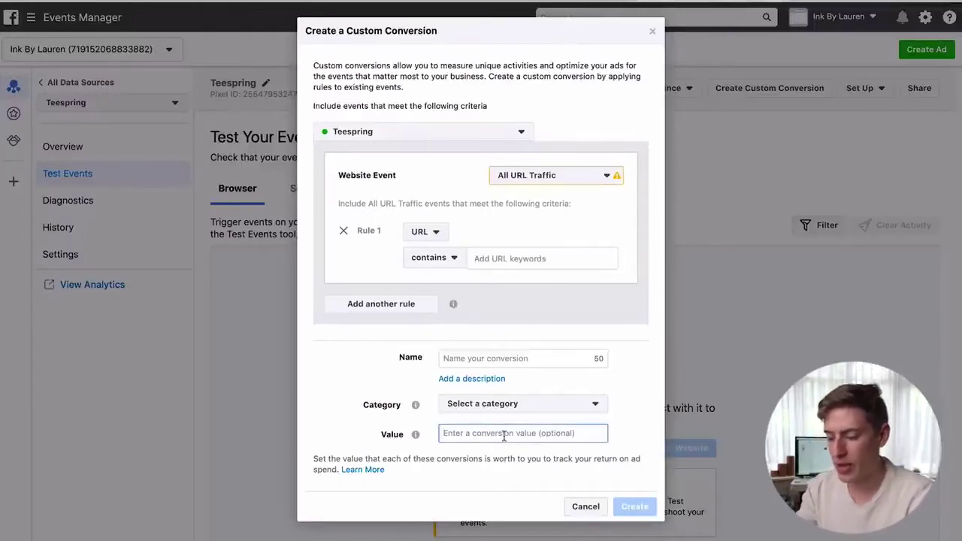
{"action": "type", "text": "$12"}
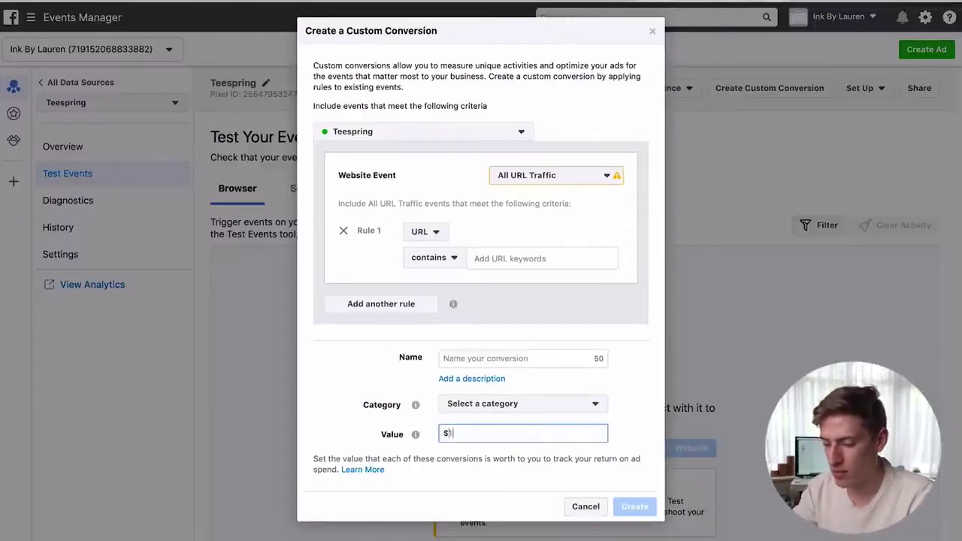
{"action": "left_click", "coordinate": [618, 431]}
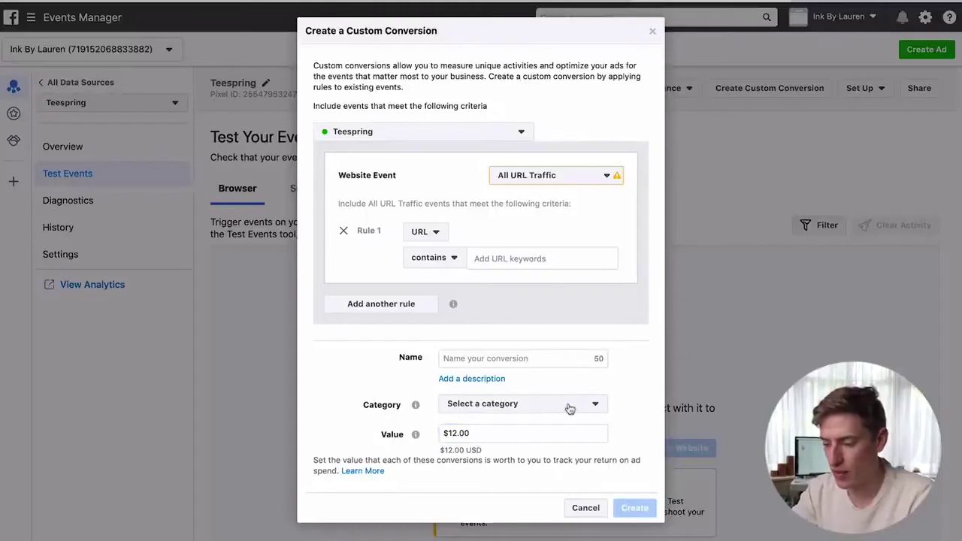
{"action": "left_click", "coordinate": [571, 406]}
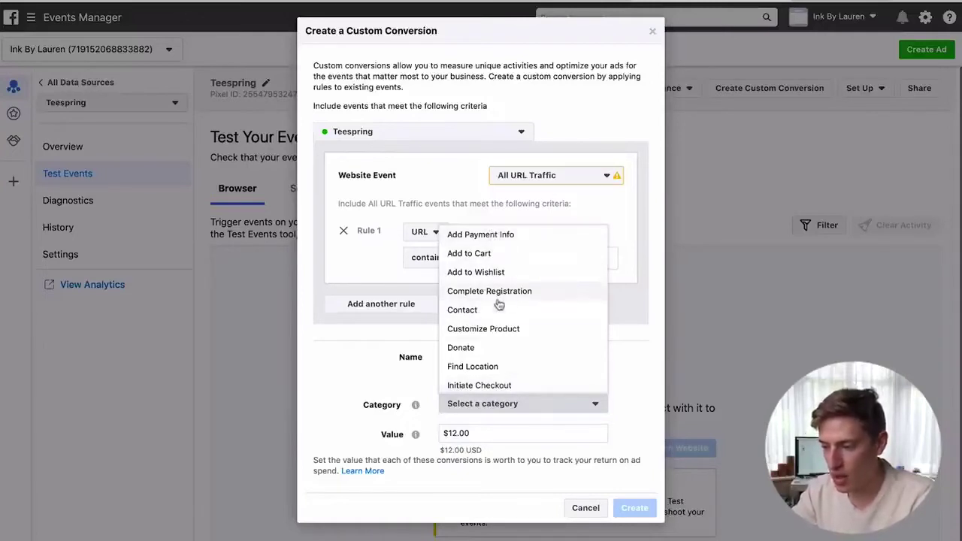
{"action": "scroll", "coordinate": [511, 294], "scroll_direction": "down", "scroll_amount": 5}
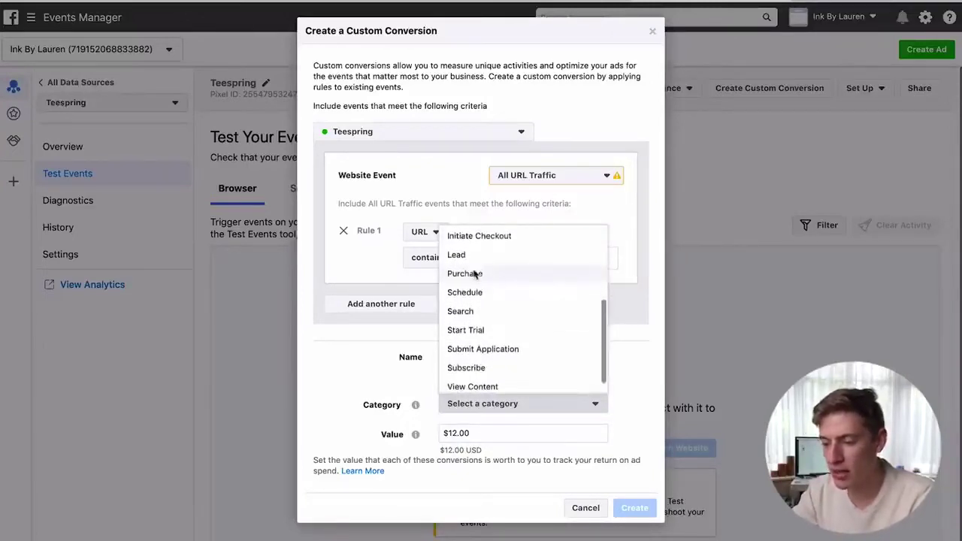
{"action": "left_click", "coordinate": [475, 274]}
{"action": "left_click", "coordinate": [507, 360]}
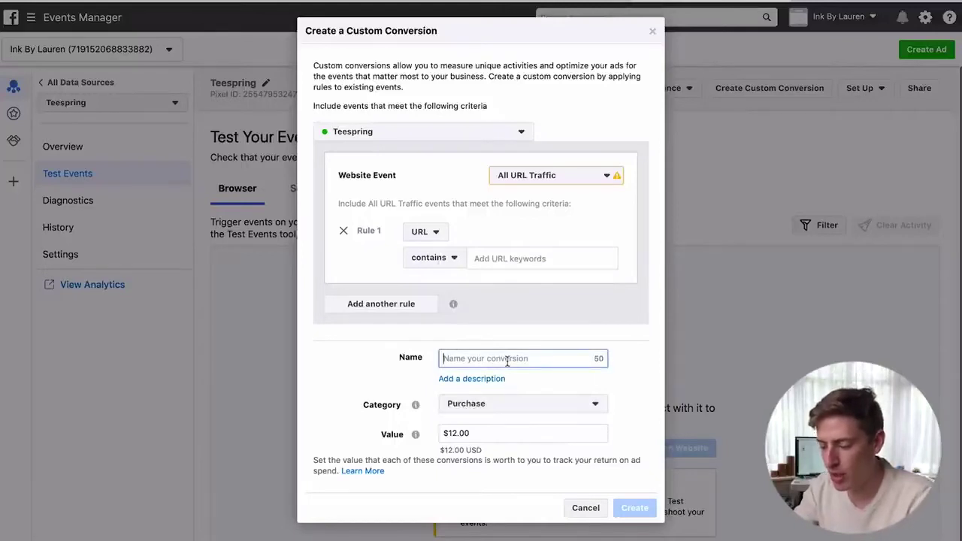
{"action": "type", "text": "bought test tee"}
{"action": "left_click", "coordinate": [626, 389]}
{"action": "left_click", "coordinate": [528, 263]}
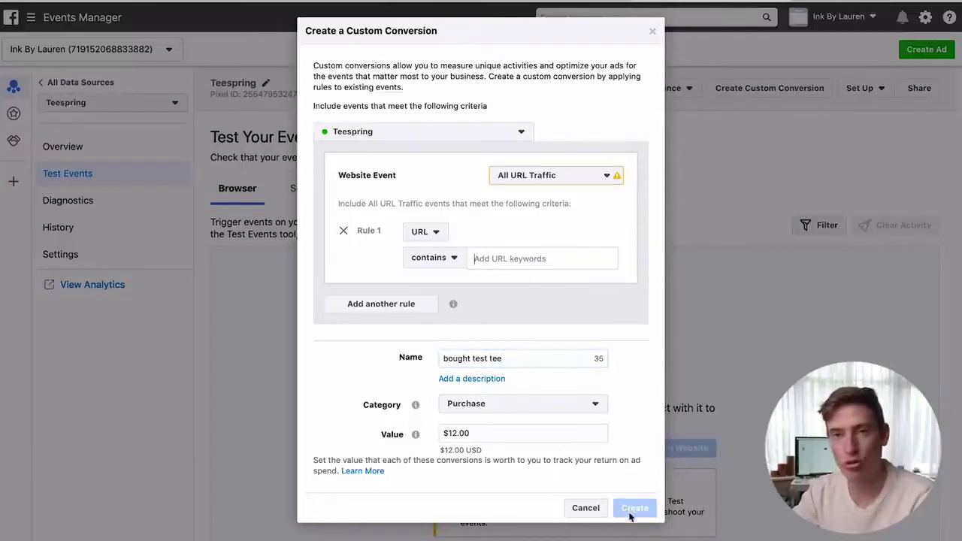
{"action": "left_click", "coordinate": [584, 508]}
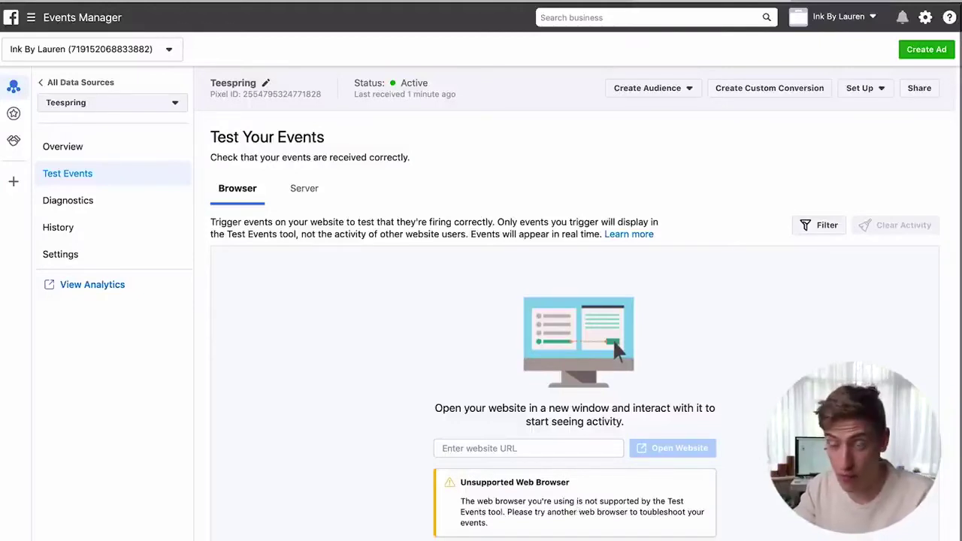
Step: Check the Facebook Pixel in Teespring's Marketing settings, then view the empty Analytics Overview
{"action": "left_click", "coordinate": [864, 4]}
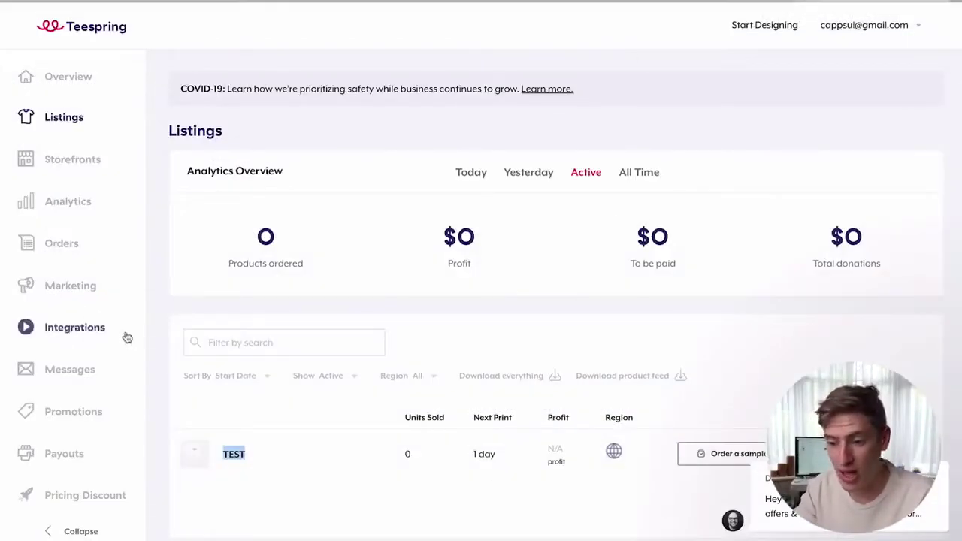
{"action": "left_click", "coordinate": [66, 287]}
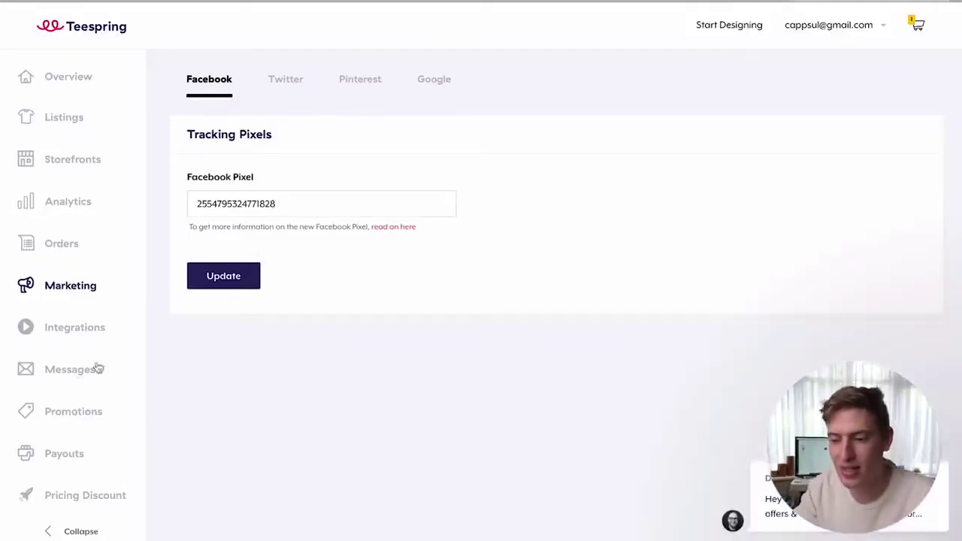
{"action": "left_click", "coordinate": [61, 208]}
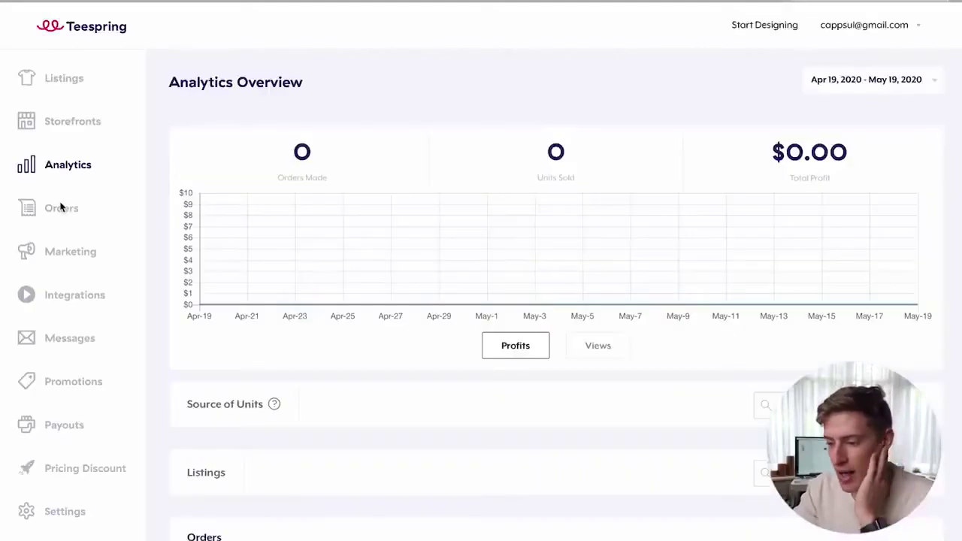
{"action": "scroll", "coordinate": [293, 354], "scroll_direction": "down", "scroll_amount": 3}
{"action": "scroll", "coordinate": [294, 354], "scroll_direction": "up", "scroll_amount": 3}
{"action": "mouse_move", "coordinate": [272, 421]}
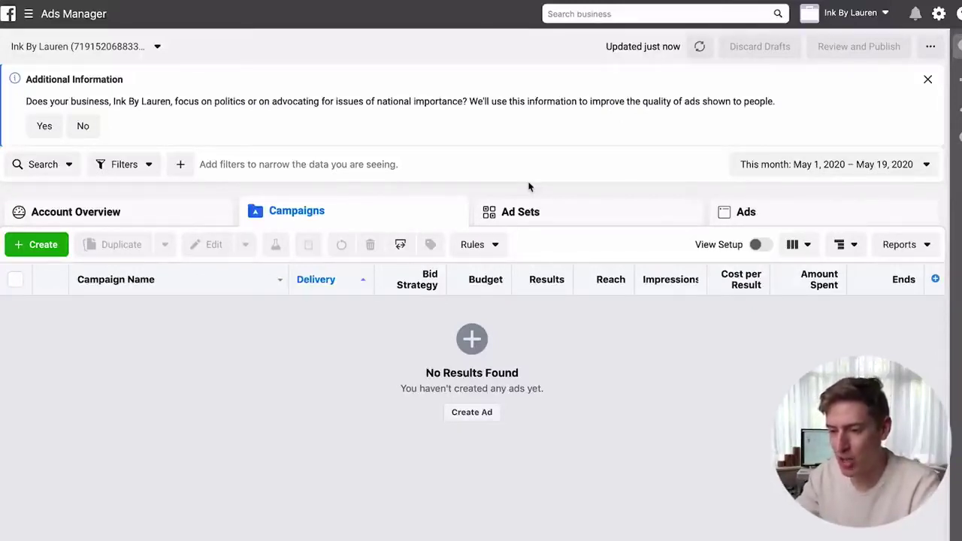
Step: Go to Audience Insights under Analyze and Report in the Ads Manager menu
{"action": "left_click", "coordinate": [28, 17]}
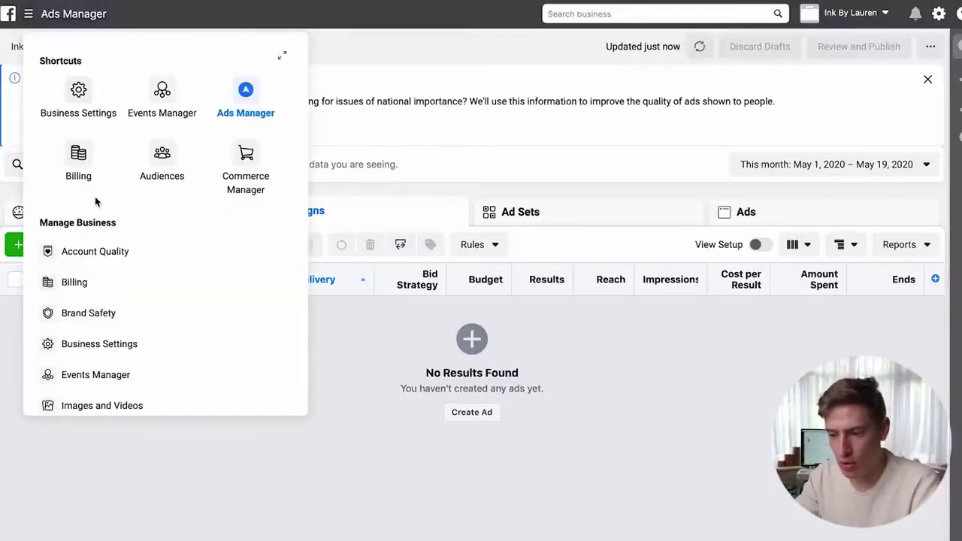
{"action": "scroll", "coordinate": [97, 201], "scroll_direction": "down", "scroll_amount": 2}
{"action": "scroll", "coordinate": [96, 199], "scroll_direction": "down", "scroll_amount": 5}
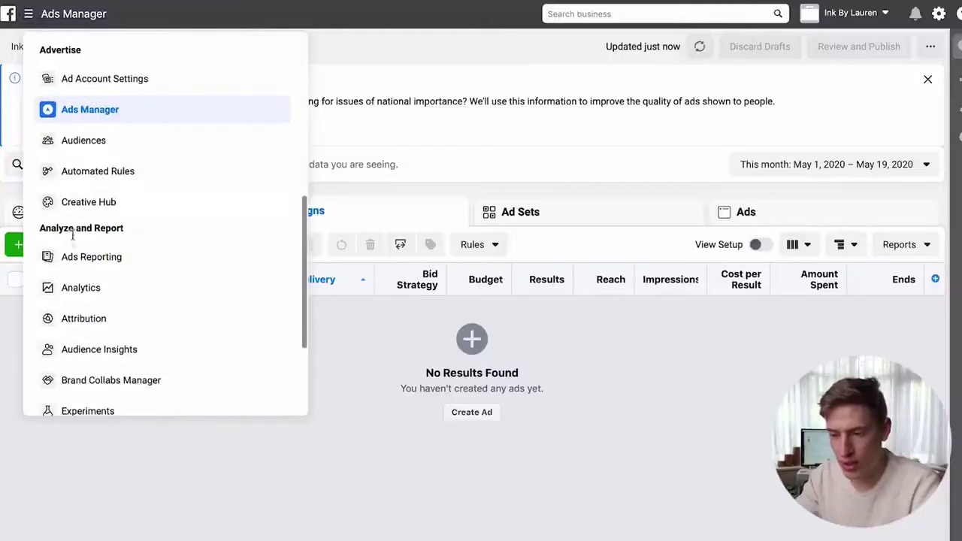
{"action": "scroll", "coordinate": [79, 226], "scroll_direction": "down", "scroll_amount": 2}
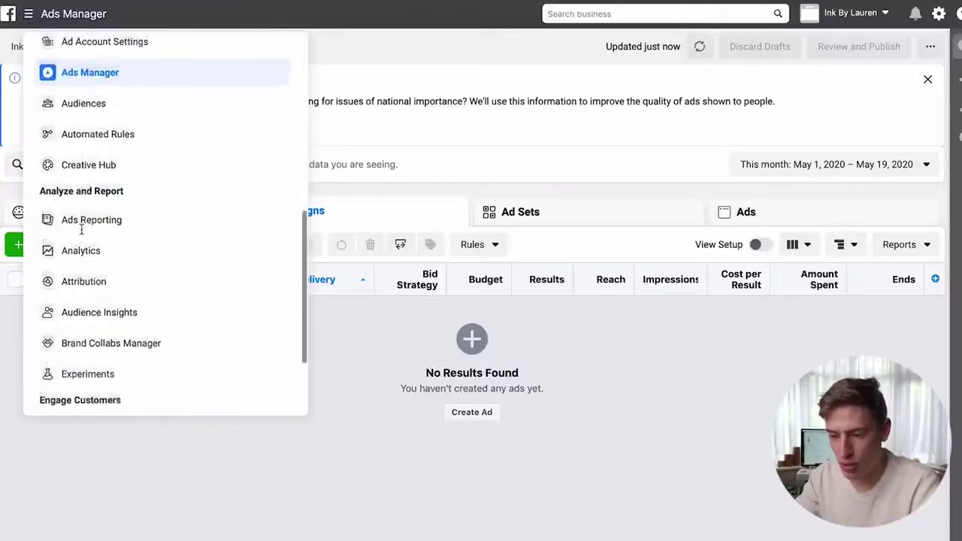
{"action": "left_click", "coordinate": [90, 307]}
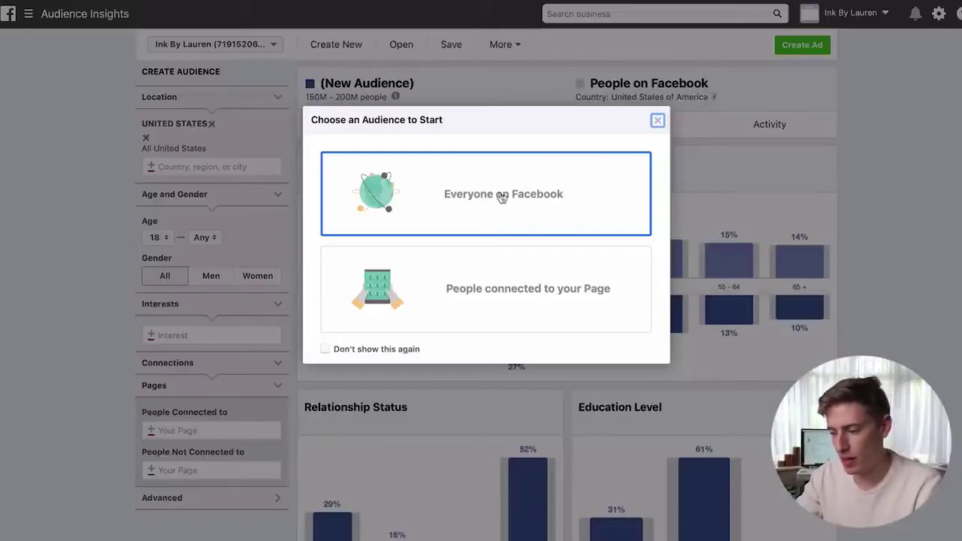
Step: Start from Everyone on Facebook and dismiss the Location tip for the United States audience
{"action": "left_click", "coordinate": [501, 195]}
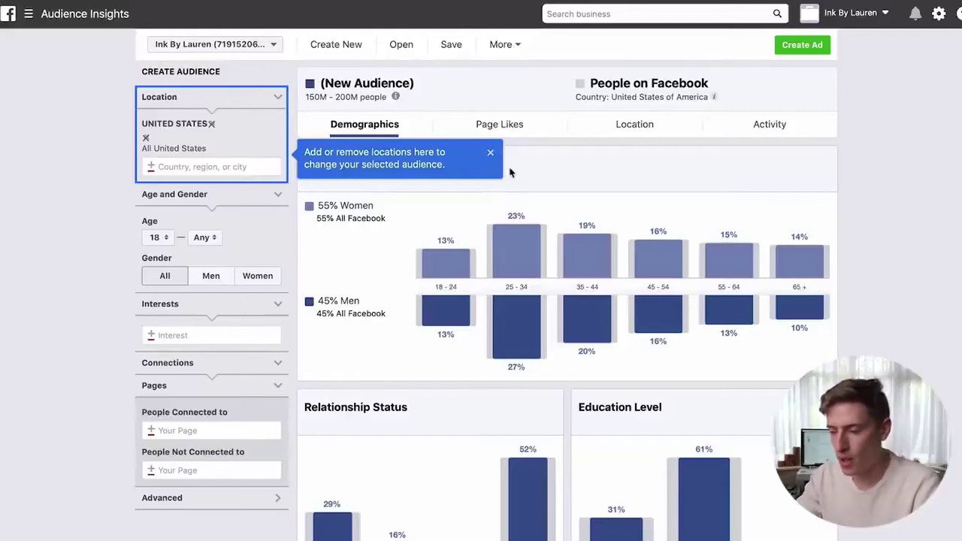
{"action": "left_click", "coordinate": [490, 154]}
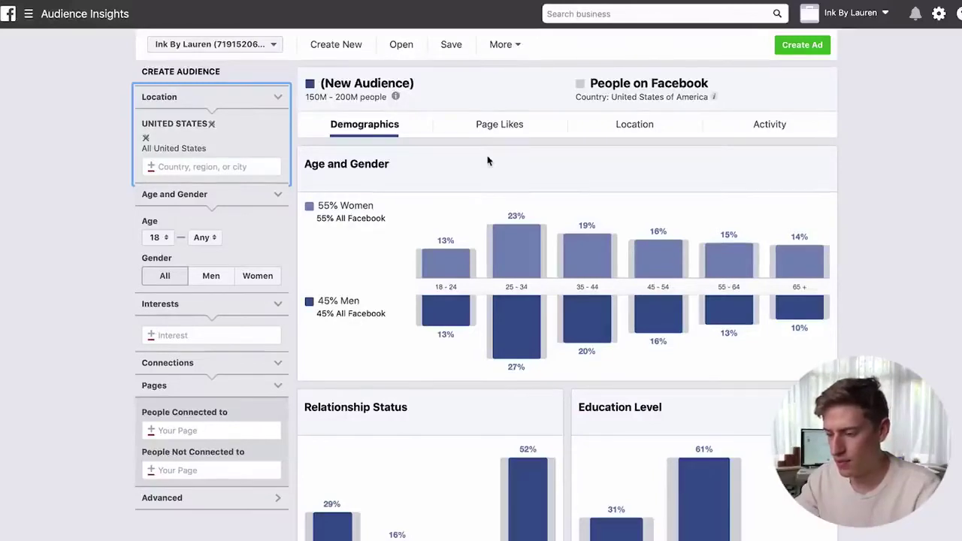
{"action": "mouse_move", "coordinate": [403, 11]}
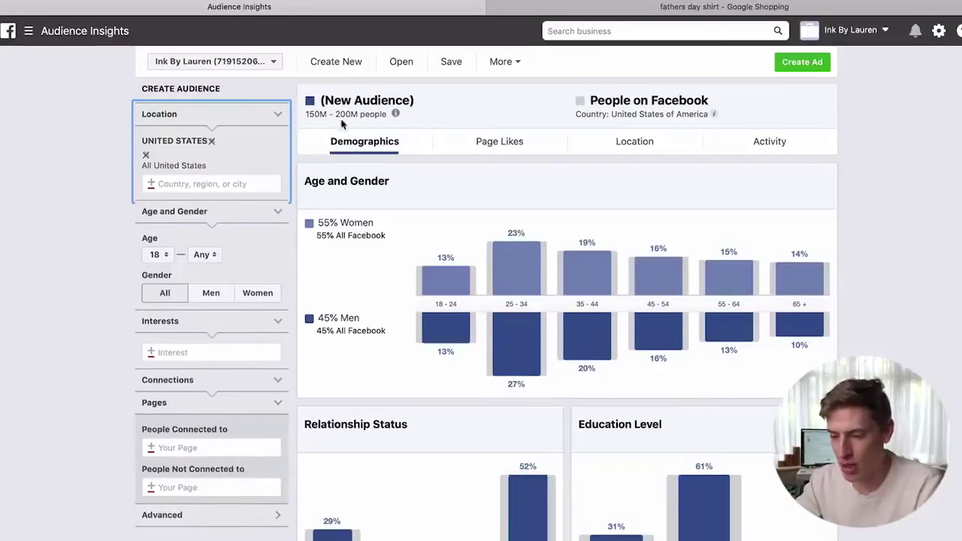
Step: Restrict the audience to women (100M–150M people) and expand the Advanced filters
{"action": "left_click_drag", "start_coordinate": [304, 114], "coordinate": [381, 112]}
{"action": "left_click", "coordinate": [442, 121]}
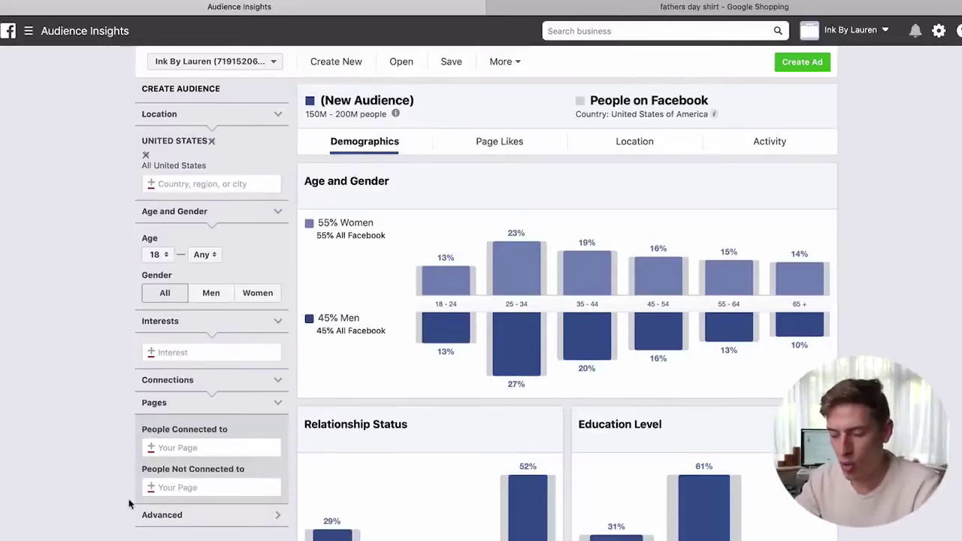
{"action": "left_click", "coordinate": [241, 298]}
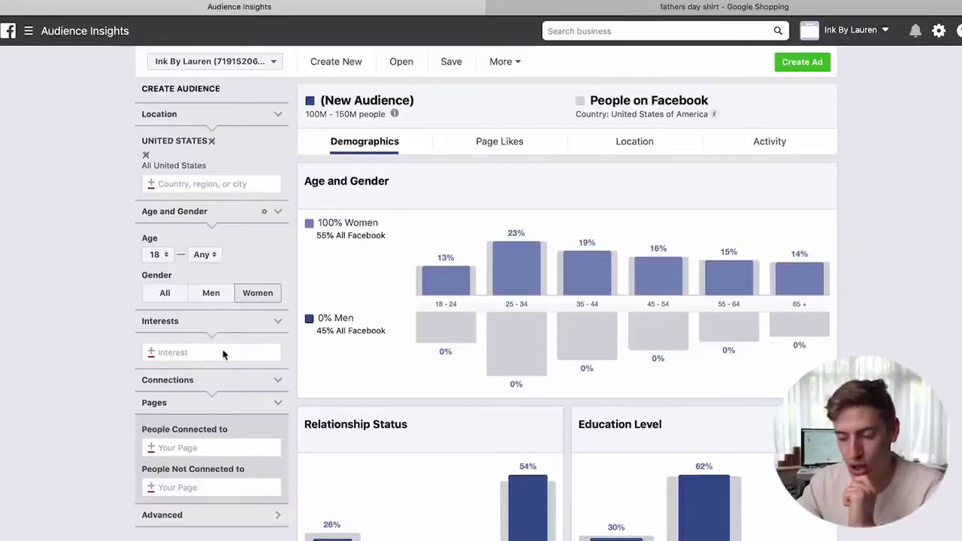
{"action": "left_click", "coordinate": [271, 323]}
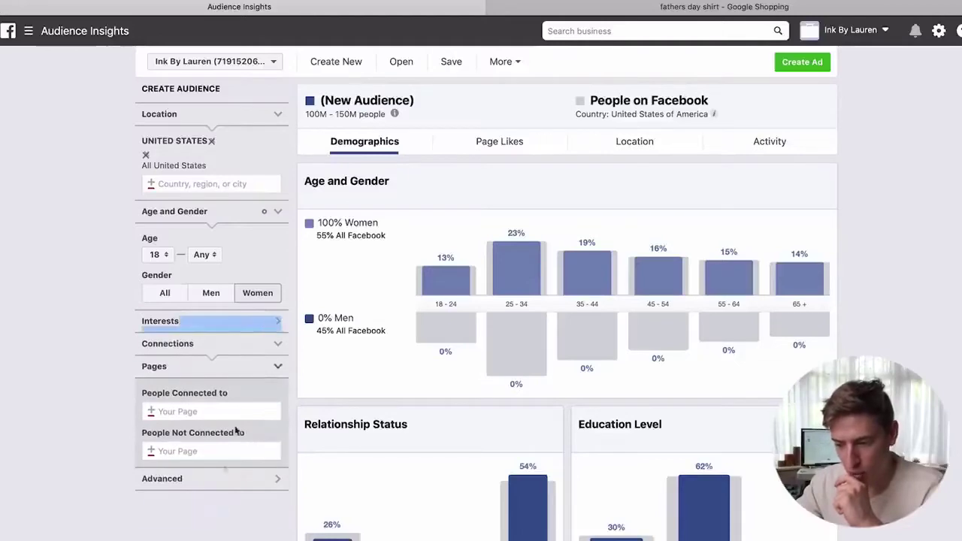
{"action": "left_click", "coordinate": [222, 485]}
{"action": "scroll", "coordinate": [225, 490], "scroll_direction": "down", "scroll_amount": 4}
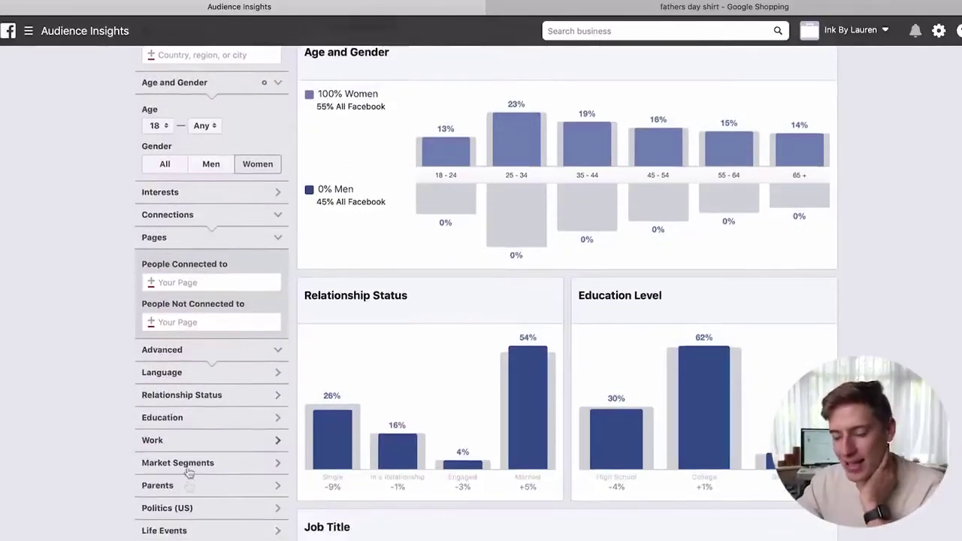
Step: Tick Married under Relationship Status, cutting the women audience to 30M–35M people
{"action": "left_click", "coordinate": [218, 393]}
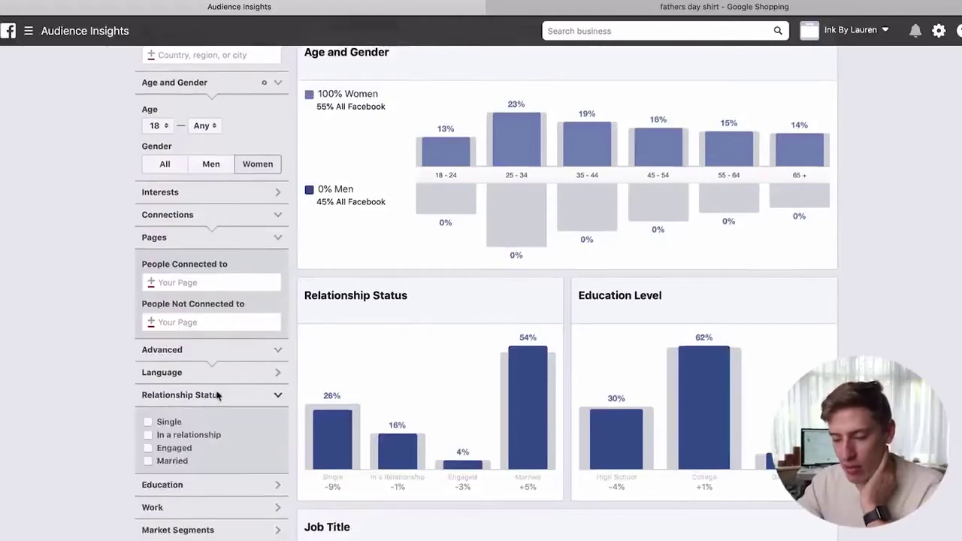
{"action": "scroll", "coordinate": [216, 396], "scroll_direction": "down", "scroll_amount": 1}
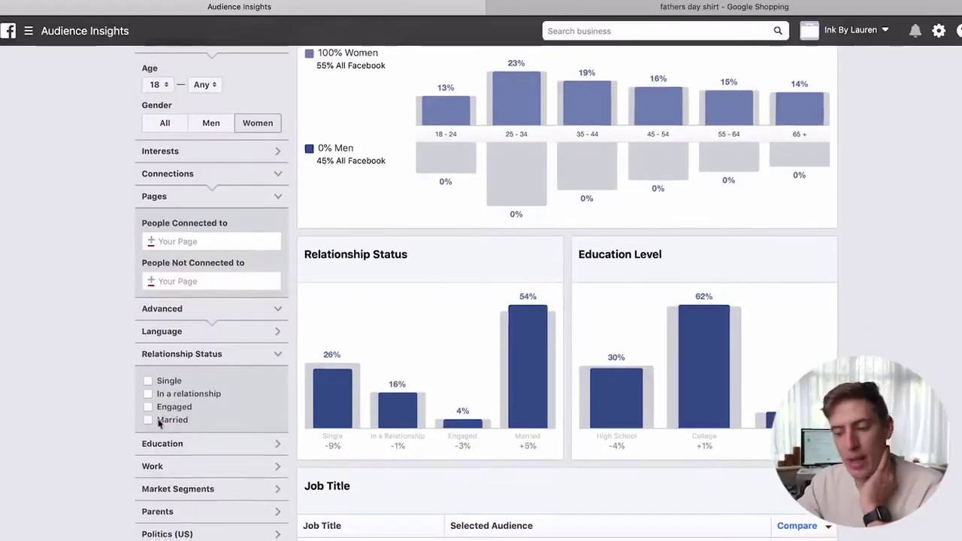
{"action": "left_click", "coordinate": [148, 423]}
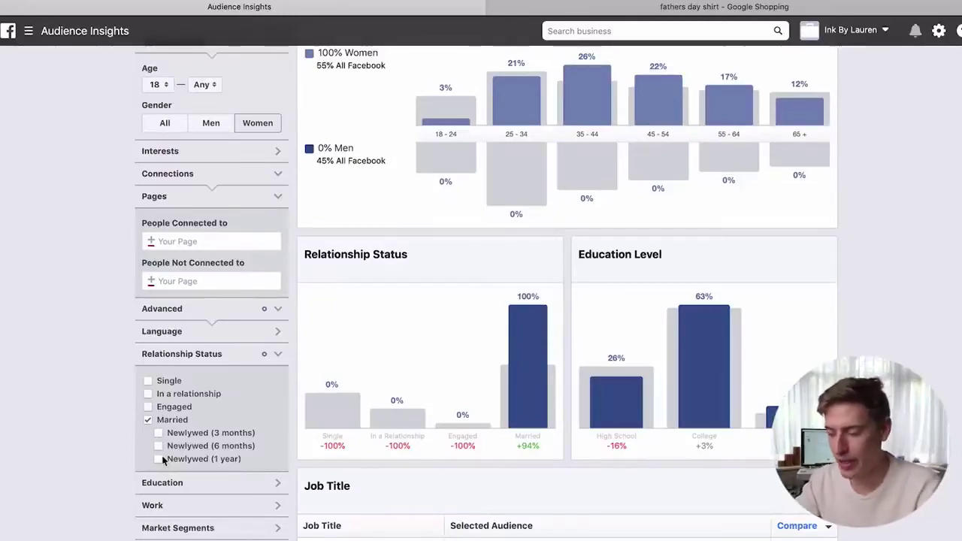
{"action": "scroll", "coordinate": [444, 451], "scroll_direction": "up", "scroll_amount": 2}
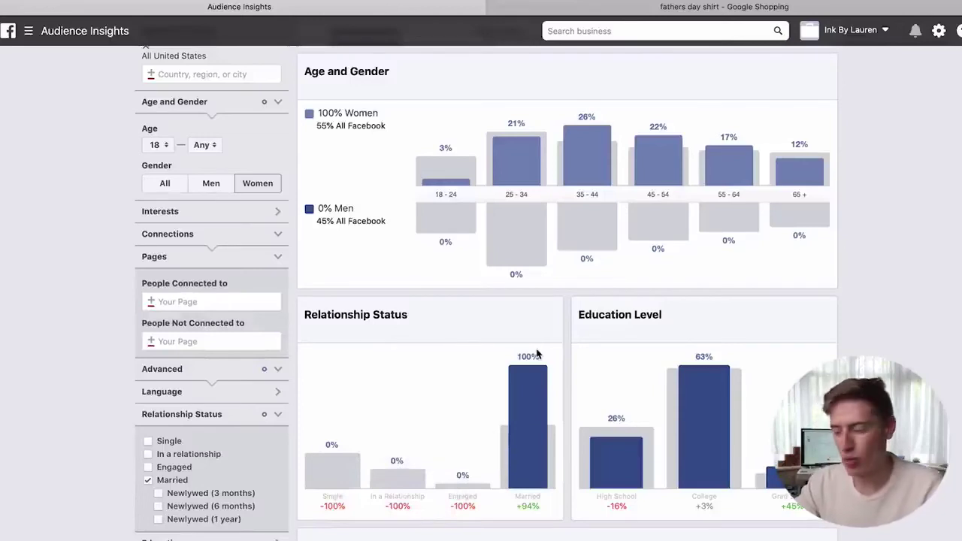
{"action": "scroll", "coordinate": [536, 354], "scroll_direction": "up", "scroll_amount": 2}
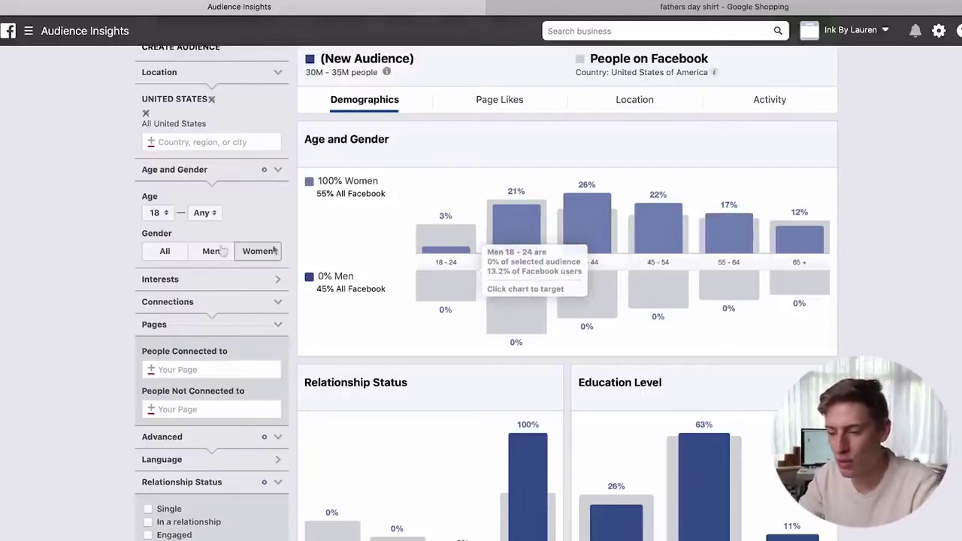
Step: Set the age range from 25 to 54, narrowing the audience to 20M–25M people
{"action": "left_click", "coordinate": [158, 213]}
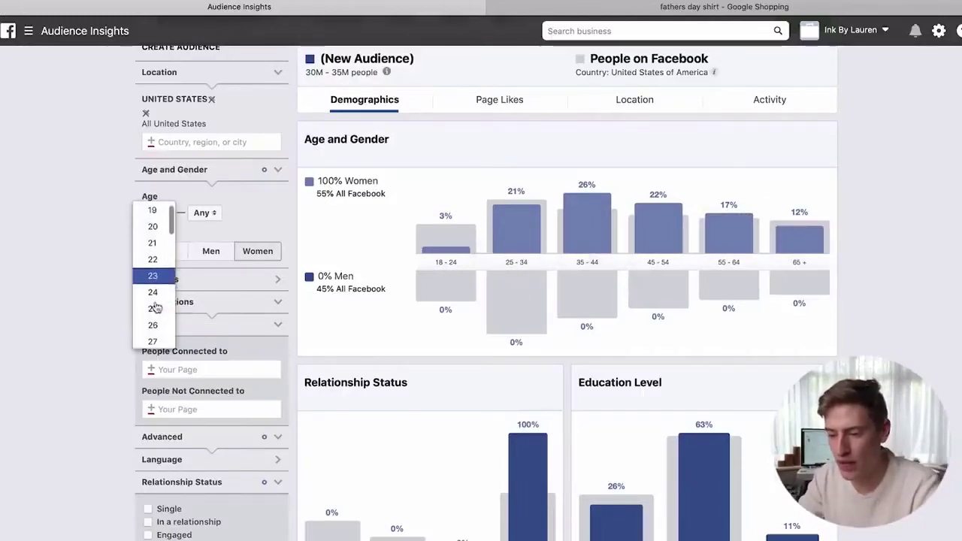
{"action": "left_click", "coordinate": [153, 308]}
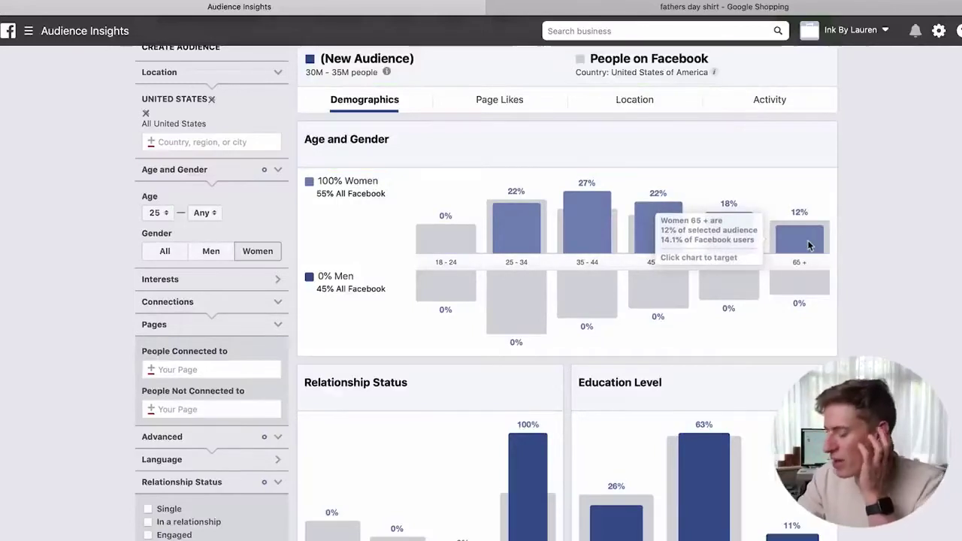
{"action": "left_click", "coordinate": [208, 214]}
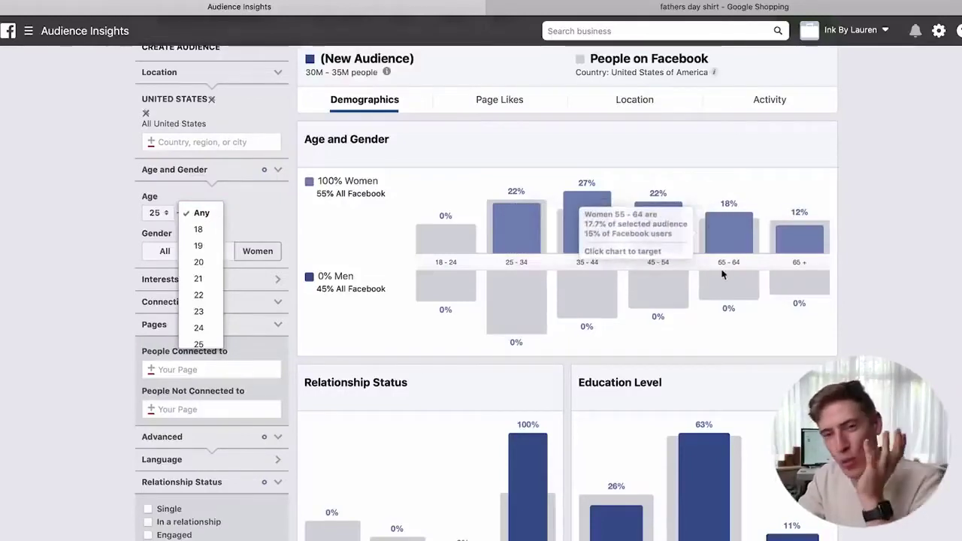
{"action": "scroll", "coordinate": [191, 285], "scroll_direction": "down", "scroll_amount": 5}
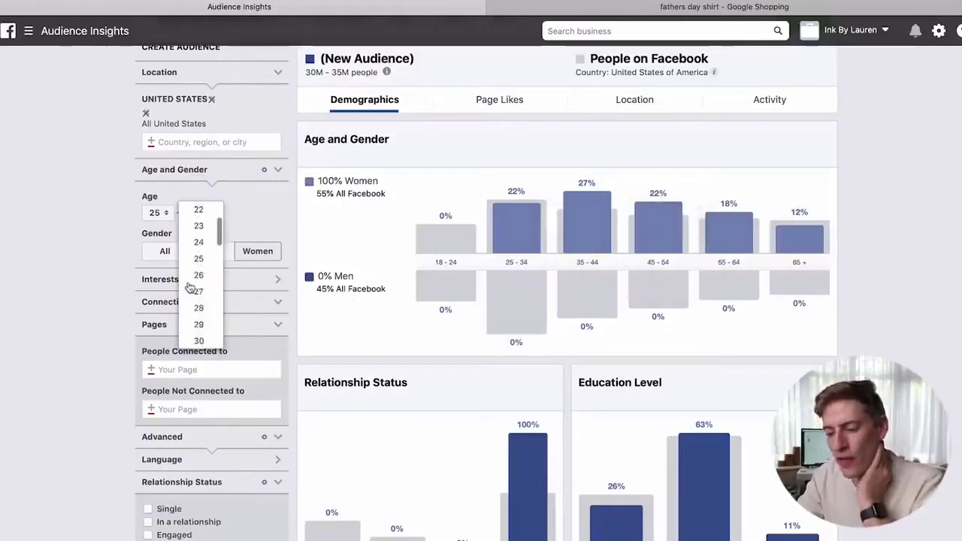
{"action": "scroll", "coordinate": [190, 287], "scroll_direction": "down", "scroll_amount": 8}
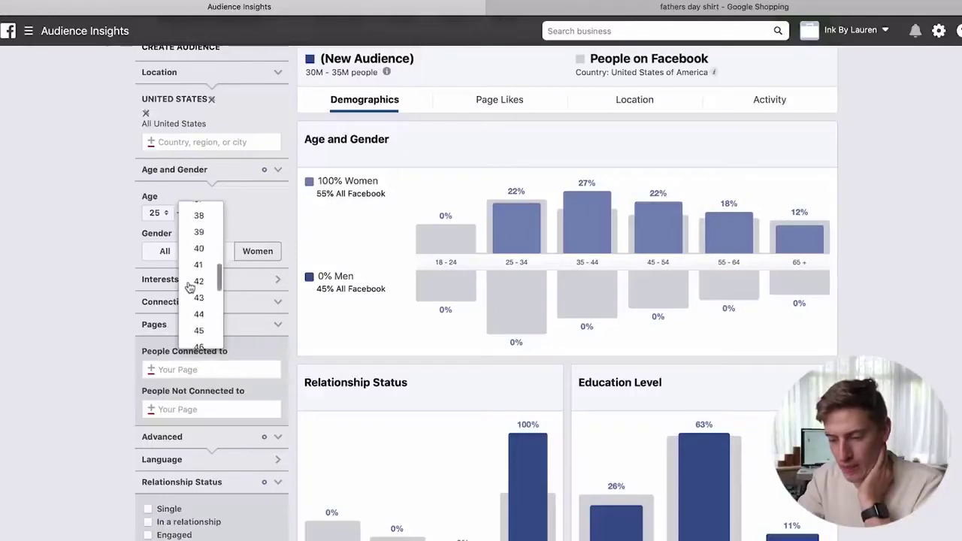
{"action": "scroll", "coordinate": [190, 287], "scroll_direction": "down", "scroll_amount": 4}
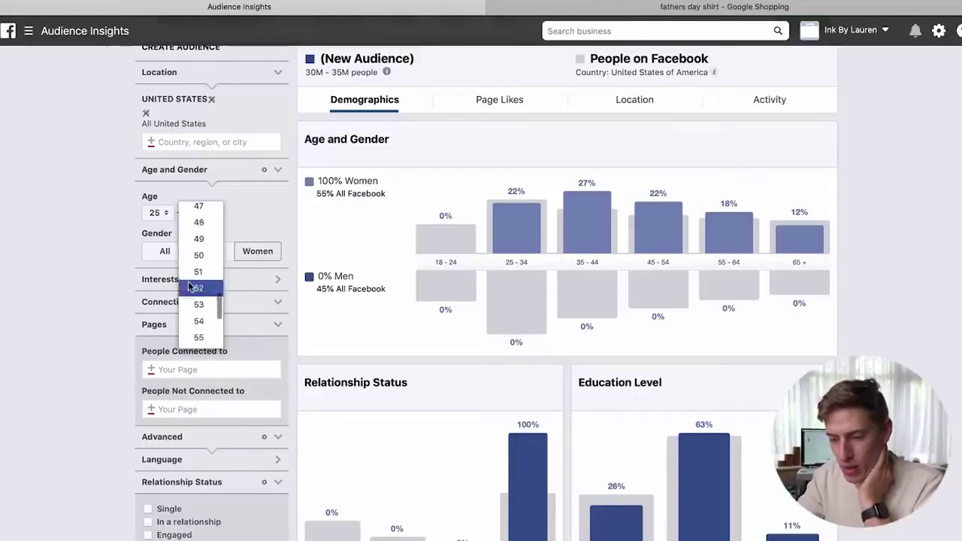
{"action": "left_click", "coordinate": [192, 292]}
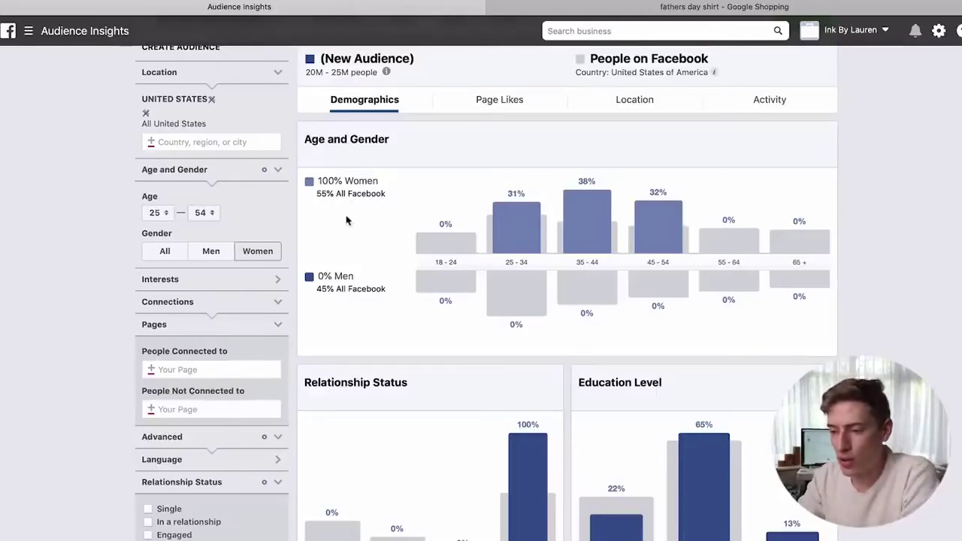
{"action": "scroll", "coordinate": [349, 222], "scroll_direction": "up", "scroll_amount": 1}
{"action": "left_click_drag", "start_coordinate": [307, 96], "coordinate": [376, 98]}
{"action": "left_click", "coordinate": [428, 105]}
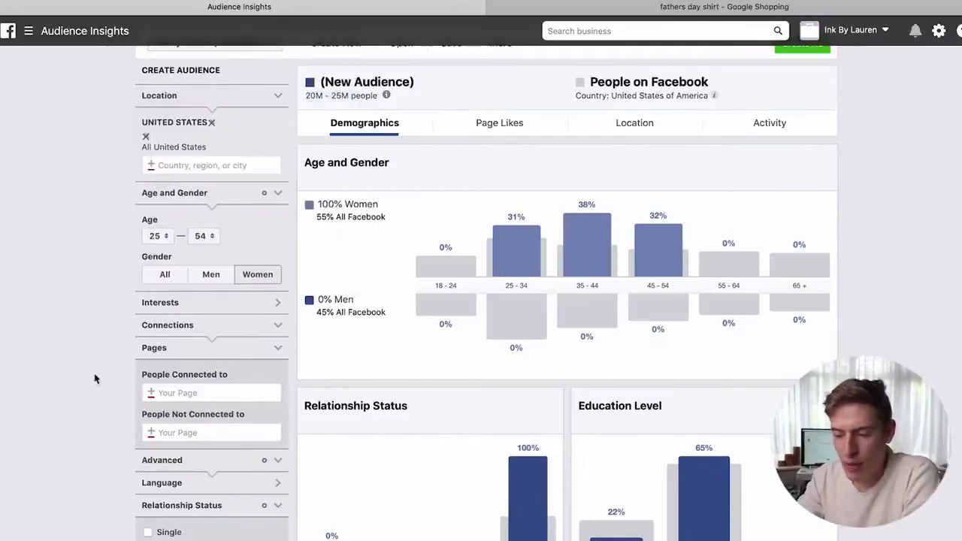
Step: Restrict the married women aged 25–54 audience to All parents
{"action": "scroll", "coordinate": [95, 378], "scroll_direction": "down", "scroll_amount": 5}
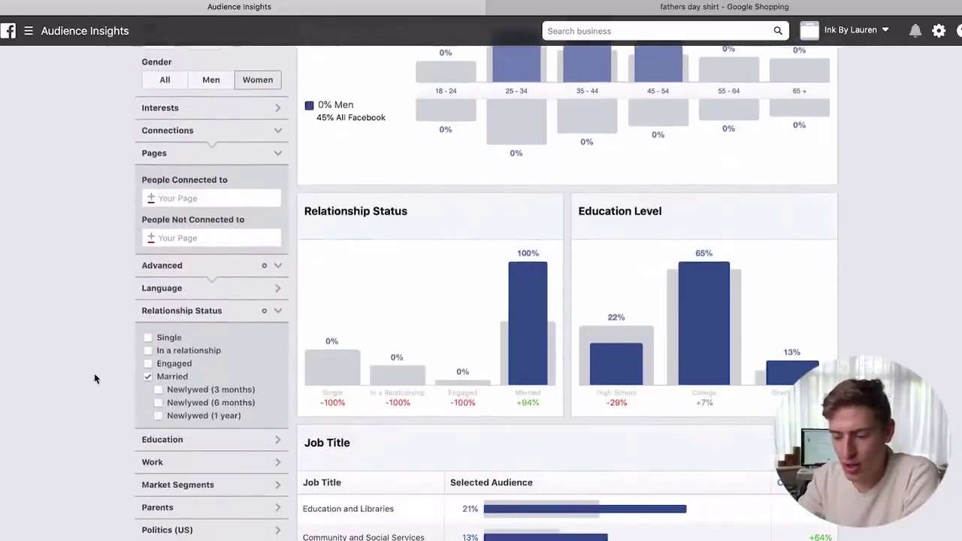
{"action": "scroll", "coordinate": [94, 378], "scroll_direction": "down", "scroll_amount": 2}
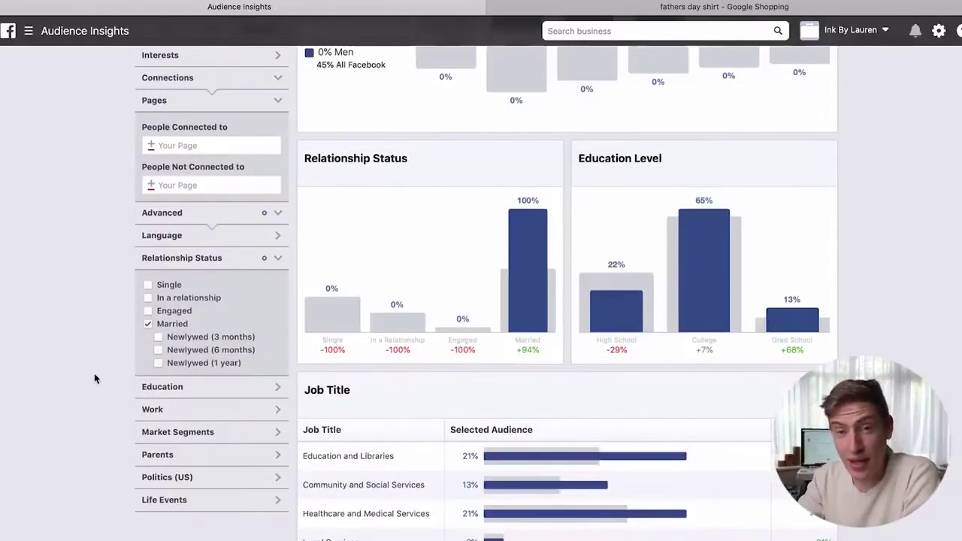
{"action": "left_click", "coordinate": [154, 458]}
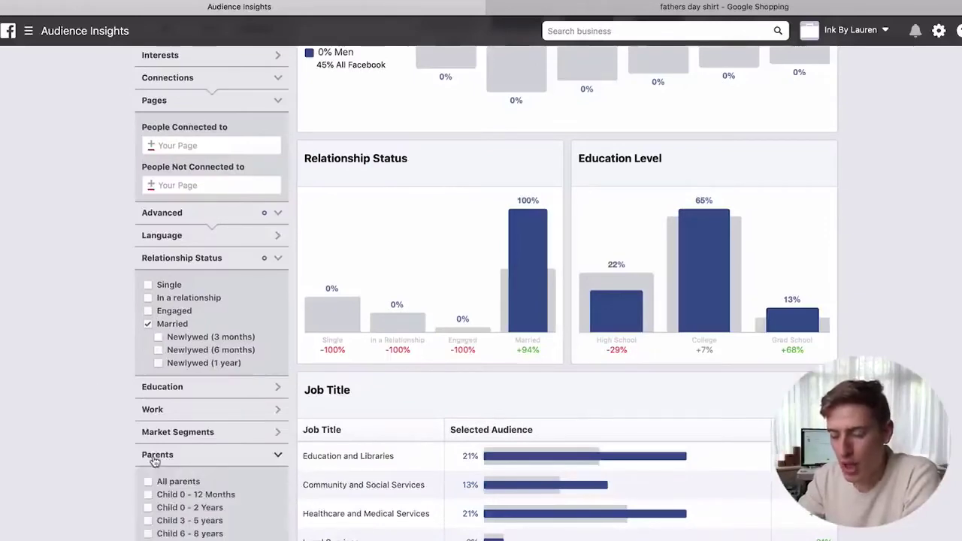
{"action": "scroll", "coordinate": [154, 460], "scroll_direction": "down", "scroll_amount": 3}
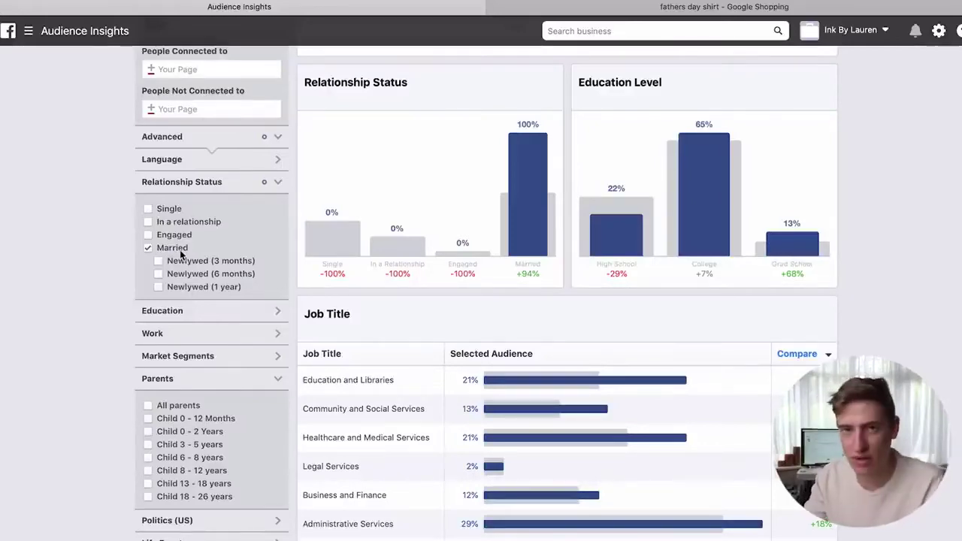
{"action": "scroll", "coordinate": [181, 254], "scroll_direction": "down", "scroll_amount": 3}
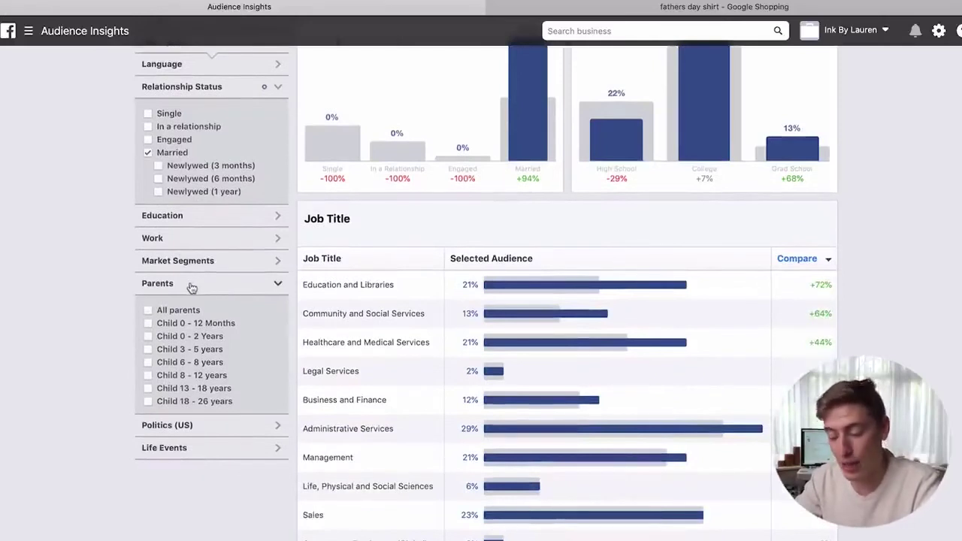
{"action": "left_click", "coordinate": [148, 311]}
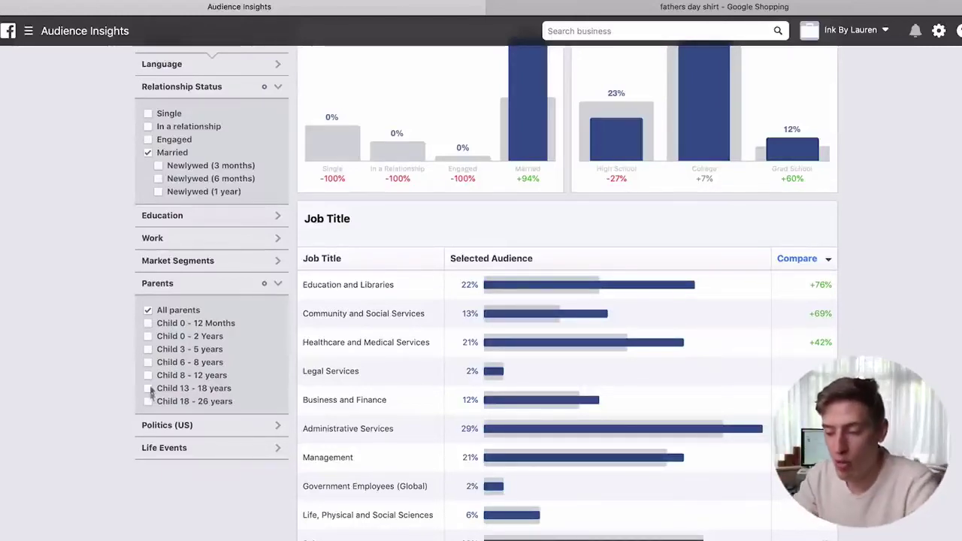
Step: Check the audience estimate, now 10M–15M people
{"action": "scroll", "coordinate": [188, 310], "scroll_direction": "up", "scroll_amount": 10}
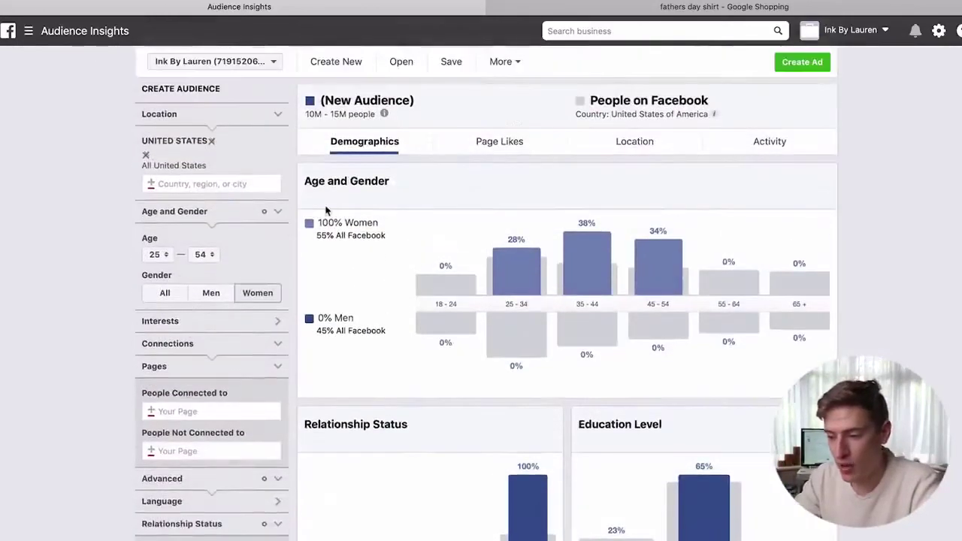
{"action": "left_click_drag", "start_coordinate": [307, 113], "coordinate": [344, 114]}
{"action": "left_click", "coordinate": [451, 170]}
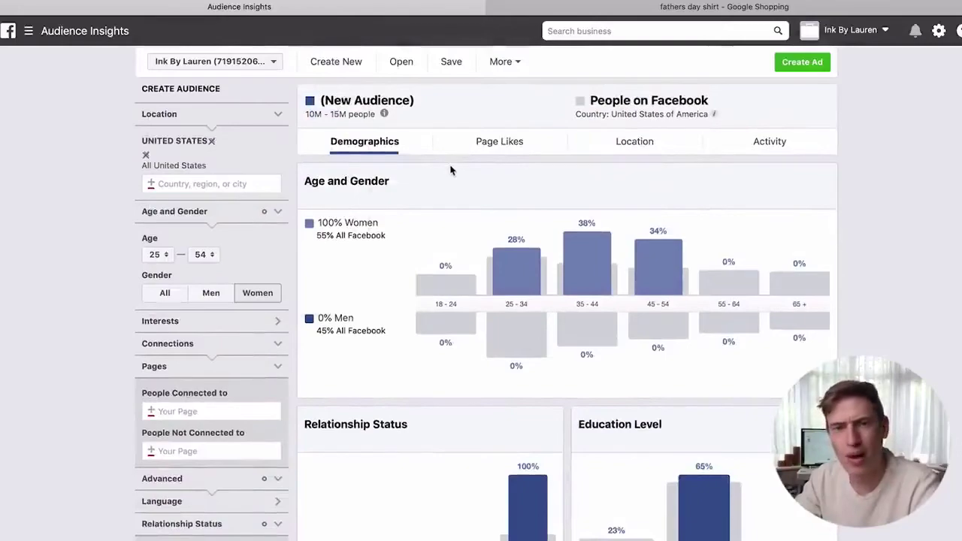
{"action": "scroll", "coordinate": [451, 170], "scroll_direction": "down", "scroll_amount": 5}
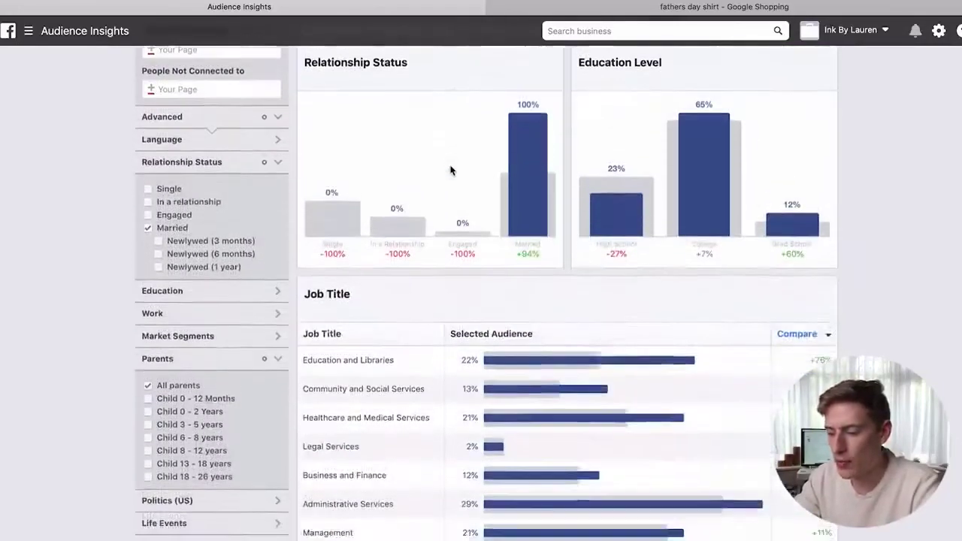
{"action": "scroll", "coordinate": [451, 171], "scroll_direction": "up", "scroll_amount": 3}
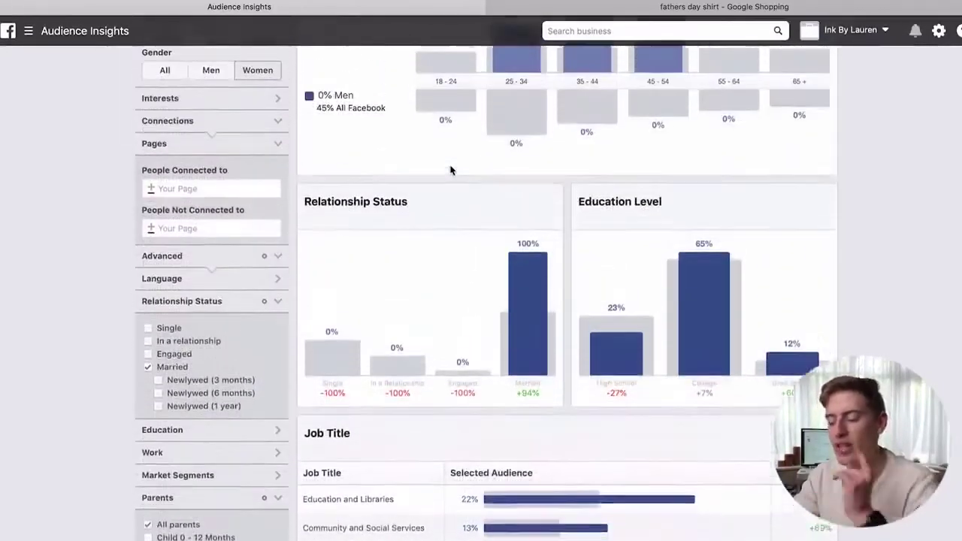
{"action": "scroll", "coordinate": [451, 170], "scroll_direction": "up", "scroll_amount": 1}
{"action": "scroll", "coordinate": [451, 171], "scroll_direction": "up", "scroll_amount": 3}
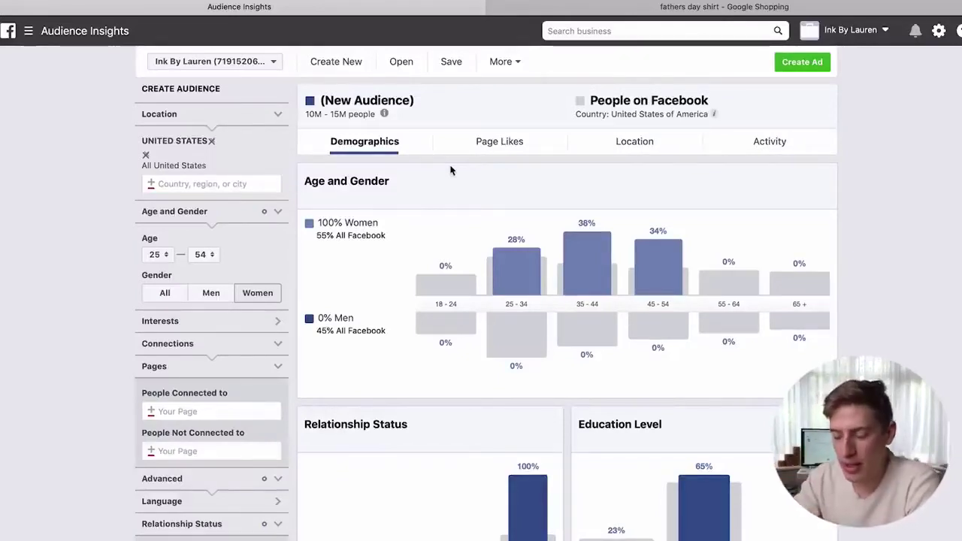
Step: Review Page Likes top categories and Pages, led by Jane (54x) and Smallwoods (53x)
{"action": "left_click", "coordinate": [497, 146]}
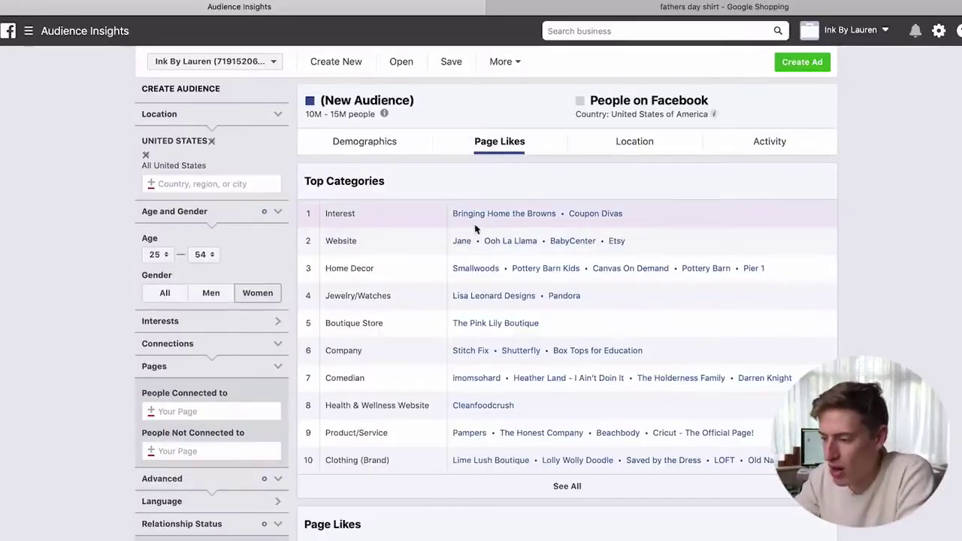
{"action": "scroll", "coordinate": [591, 218], "scroll_direction": "down", "scroll_amount": 3}
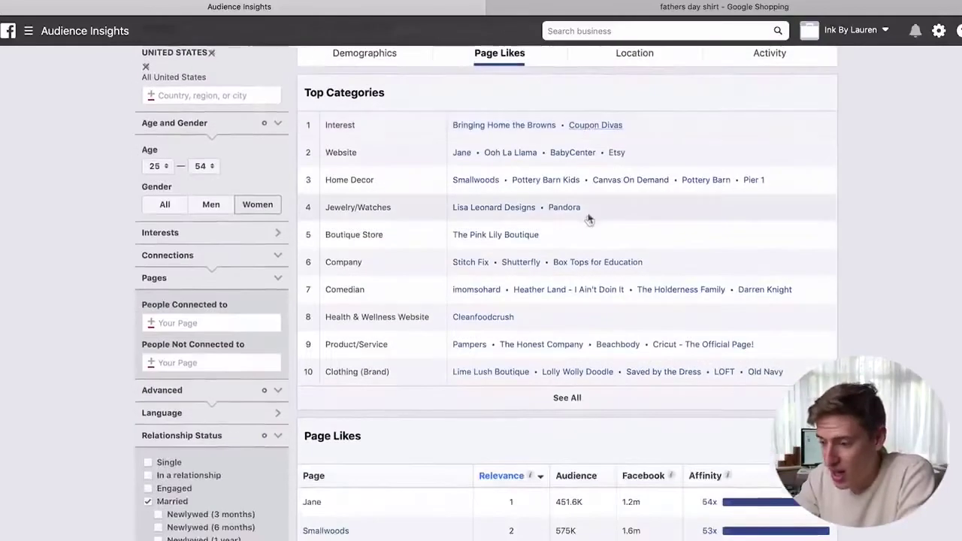
{"action": "scroll", "coordinate": [489, 180], "scroll_direction": "down", "scroll_amount": 2}
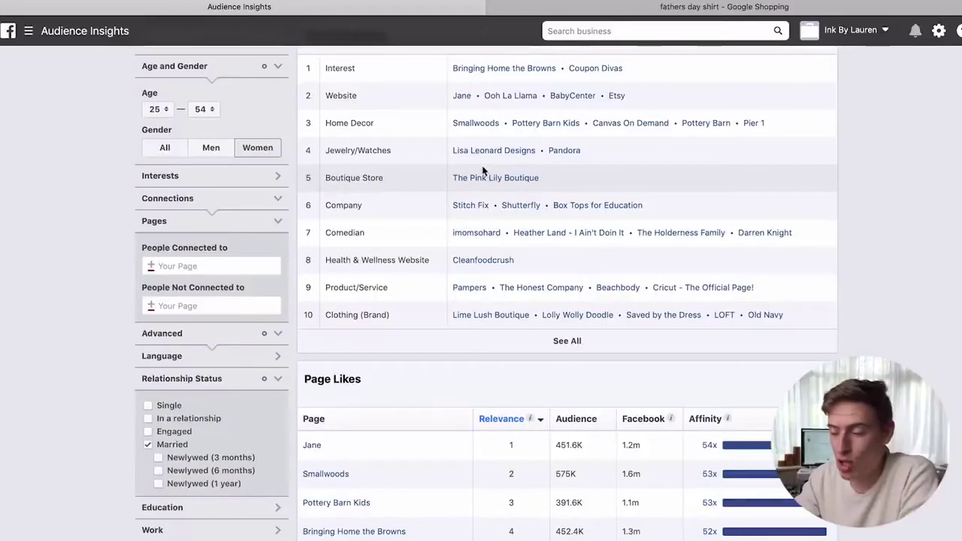
{"action": "scroll", "coordinate": [451, 169], "scroll_direction": "down", "scroll_amount": 5}
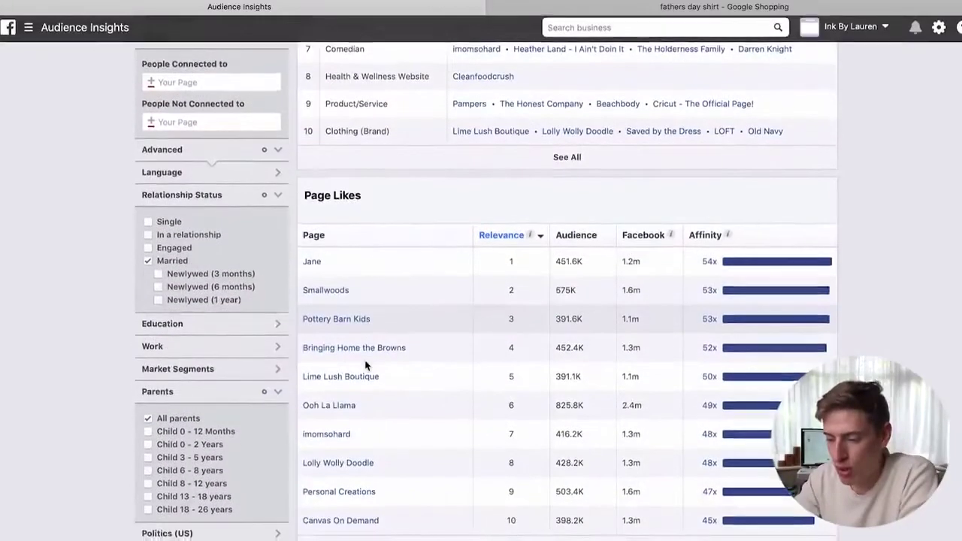
{"action": "scroll", "coordinate": [338, 462], "scroll_direction": "up", "scroll_amount": 4}
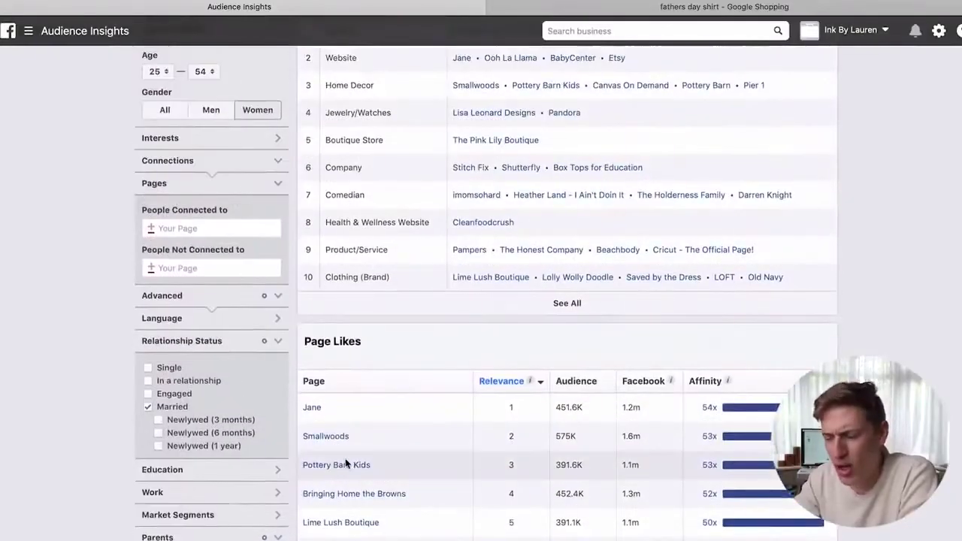
{"action": "scroll", "coordinate": [345, 465], "scroll_direction": "down", "scroll_amount": 4}
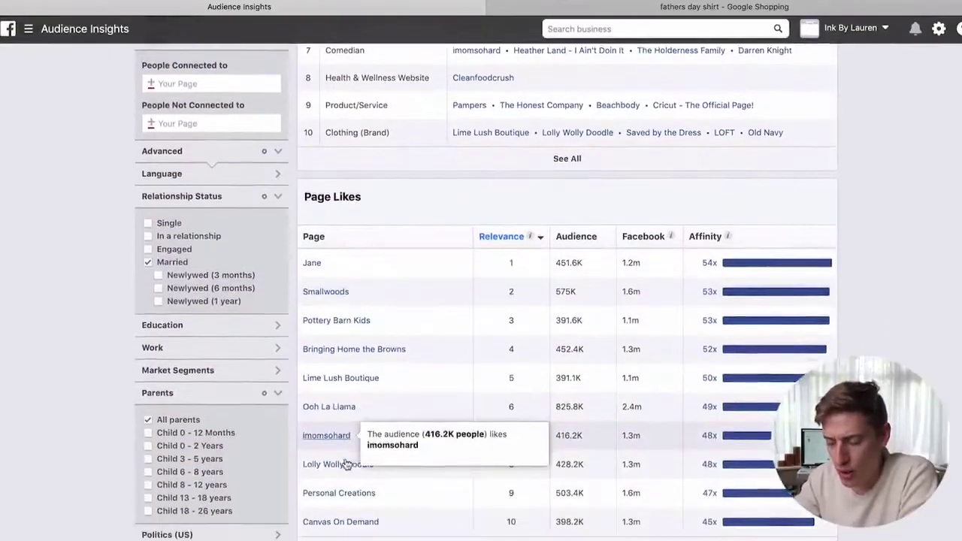
{"action": "scroll", "coordinate": [160, 494], "scroll_direction": "up", "scroll_amount": 3}
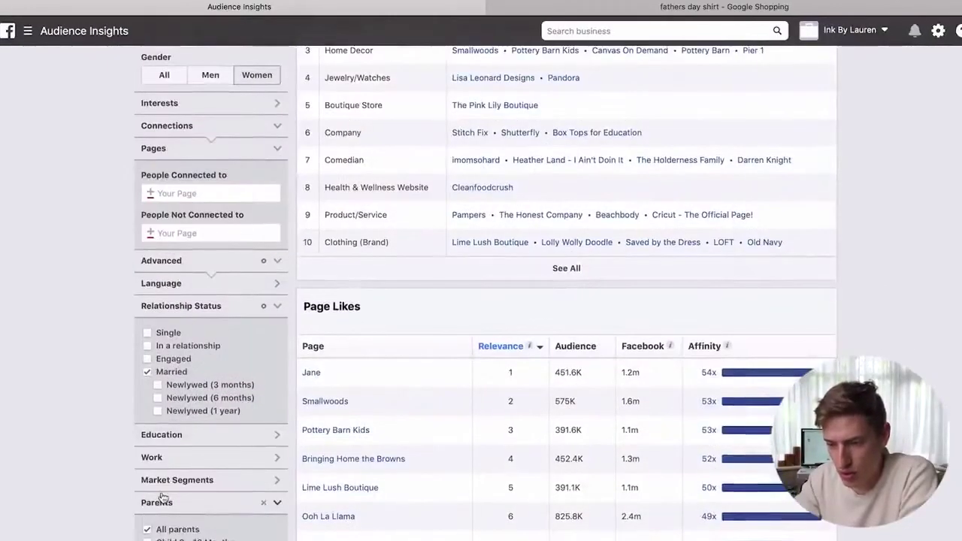
{"action": "scroll", "coordinate": [162, 498], "scroll_direction": "up", "scroll_amount": 1}
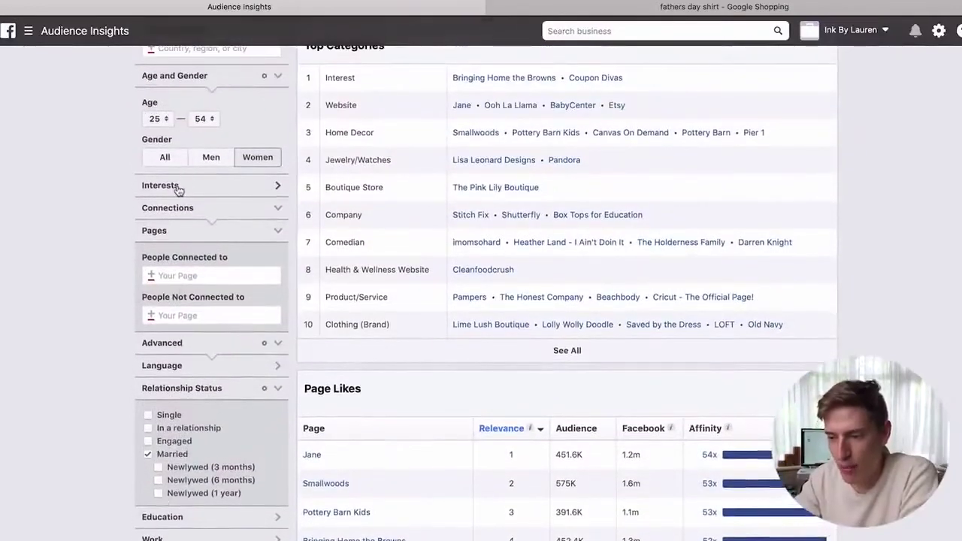
{"action": "left_click", "coordinate": [180, 190]}
Step: Add 2nd Amendment as an interest by searching '2nd'
{"action": "left_click", "coordinate": [208, 215]}
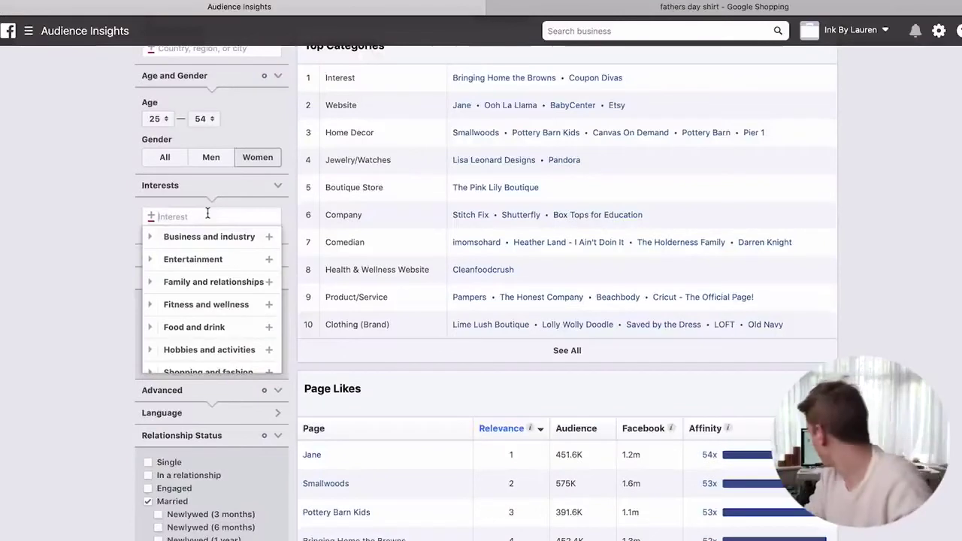
{"action": "type", "text": "2n"}
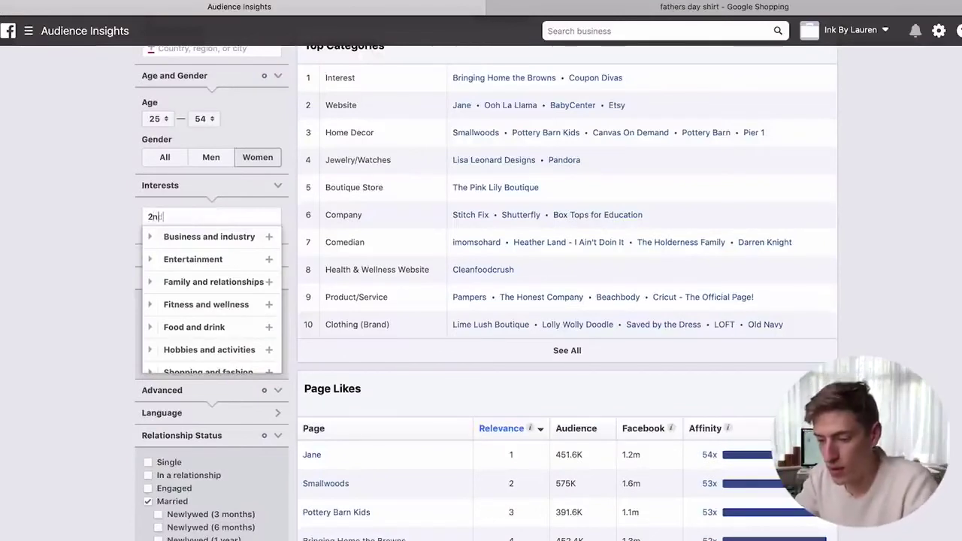
{"action": "type", "text": "d"}
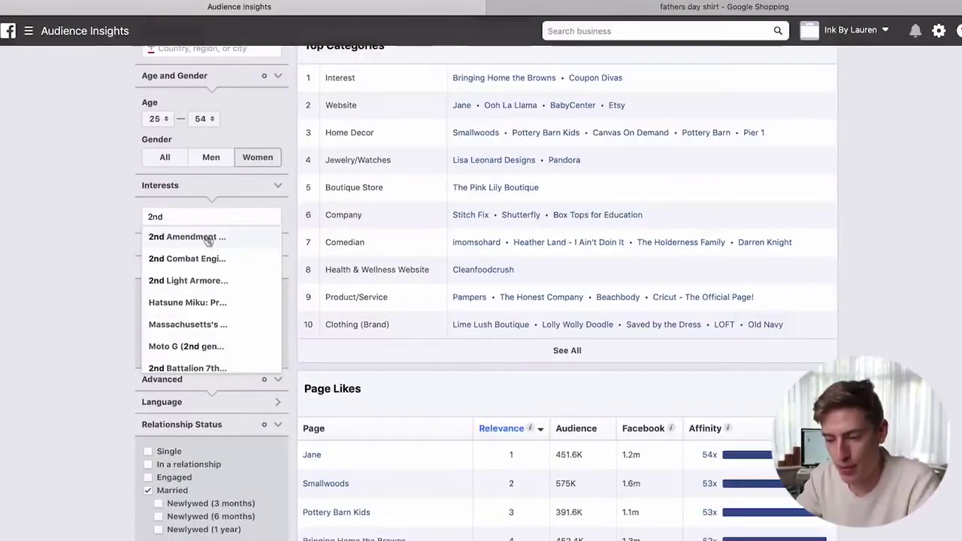
{"action": "left_click", "coordinate": [207, 237]}
{"action": "left_click", "coordinate": [108, 264]}
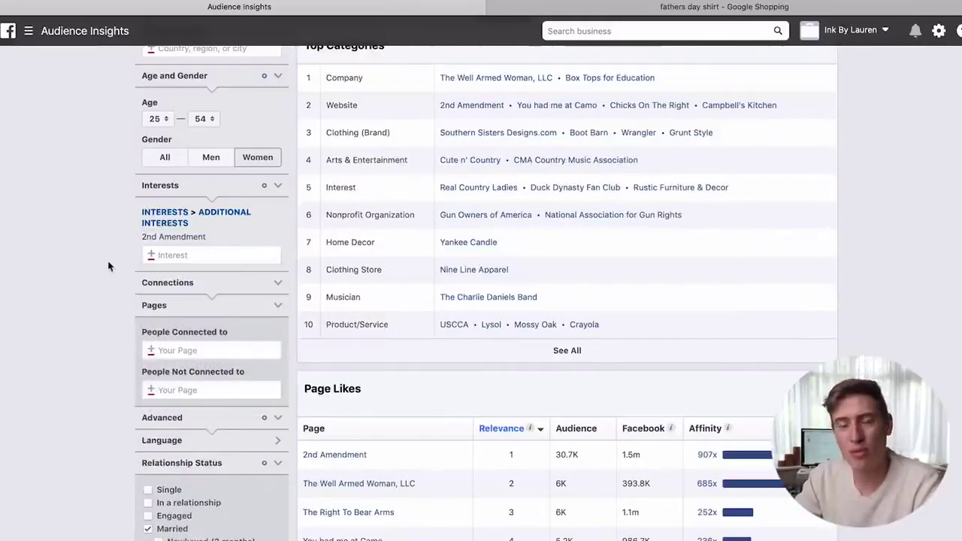
{"action": "scroll", "coordinate": [404, 306], "scroll_direction": "up", "scroll_amount": 1}
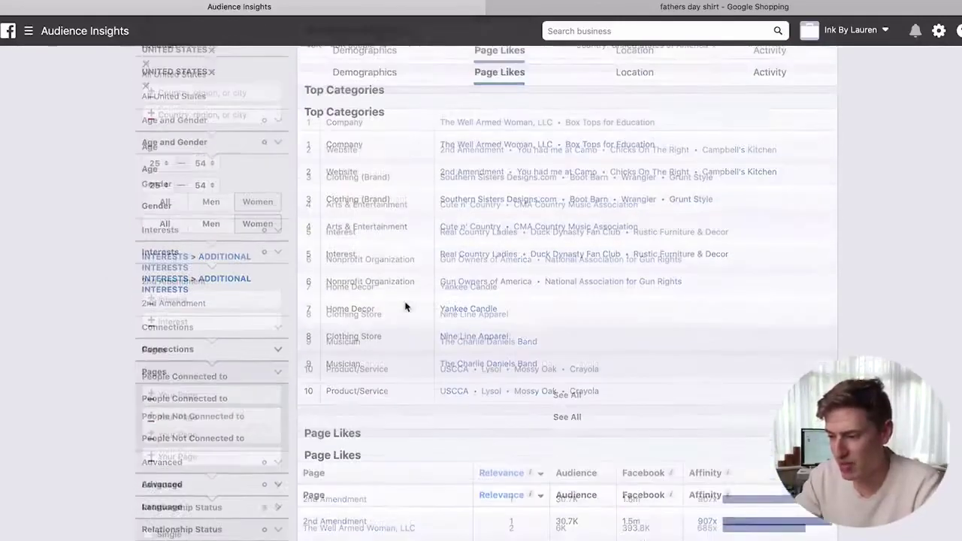
{"action": "scroll", "coordinate": [404, 306], "scroll_direction": "up", "scroll_amount": 2}
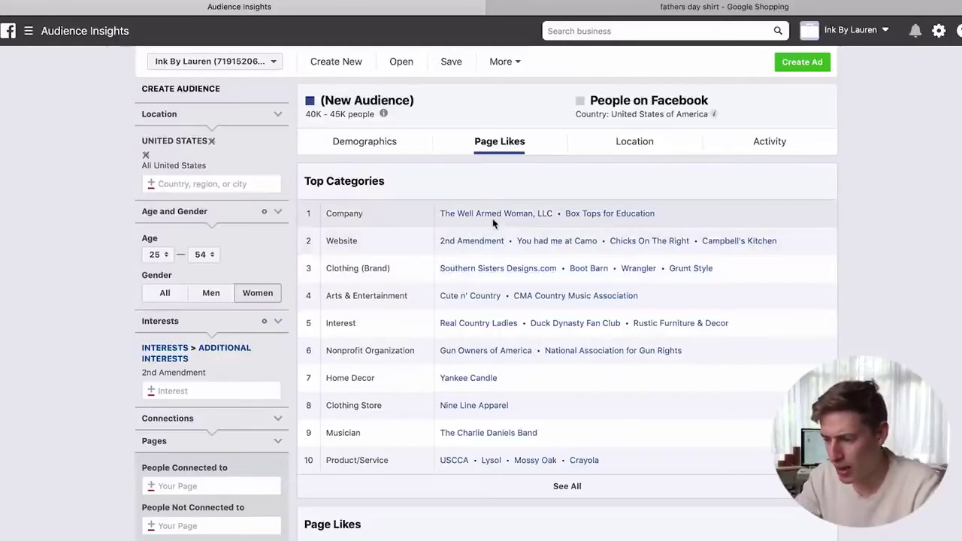
{"action": "scroll", "coordinate": [594, 224], "scroll_direction": "down", "scroll_amount": 1}
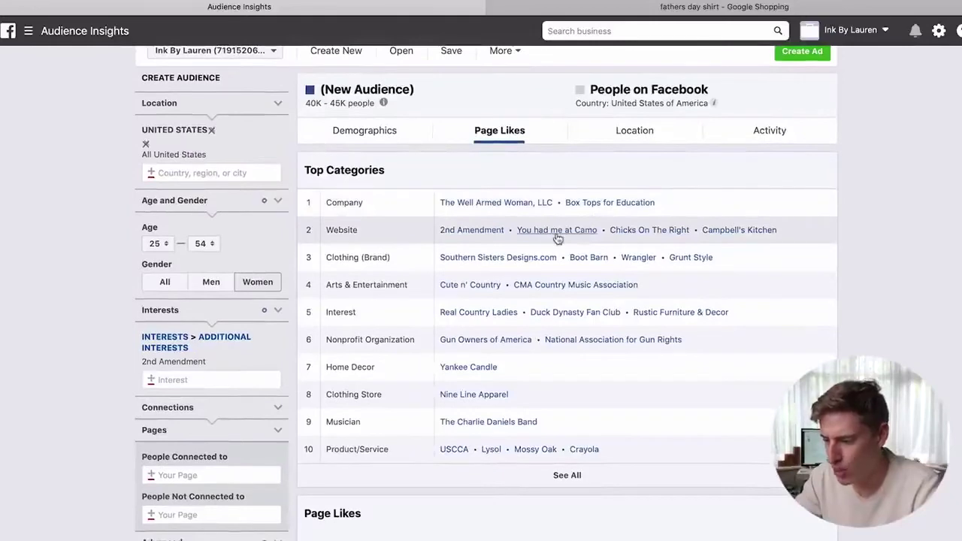
{"action": "scroll", "coordinate": [548, 256], "scroll_direction": "down", "scroll_amount": 1}
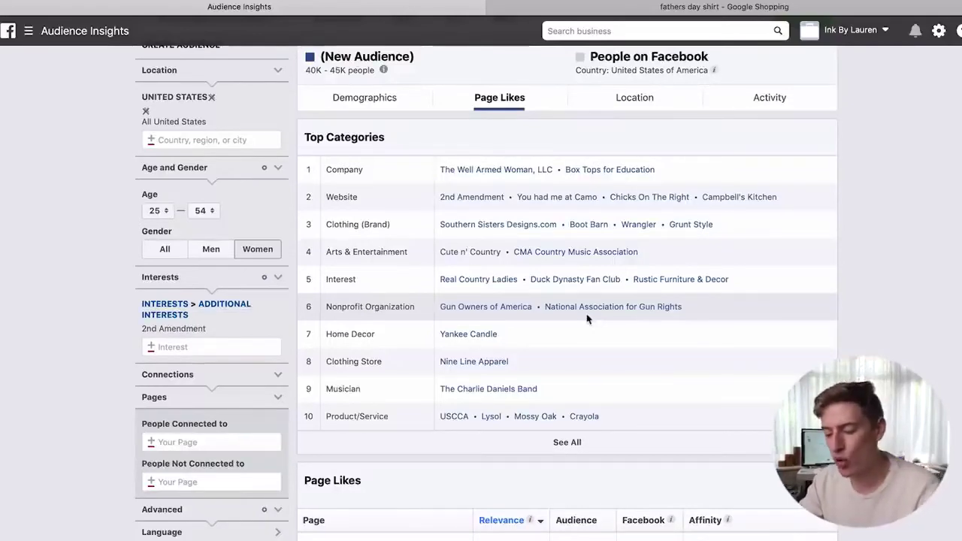
{"action": "scroll", "coordinate": [587, 319], "scroll_direction": "down", "scroll_amount": 5}
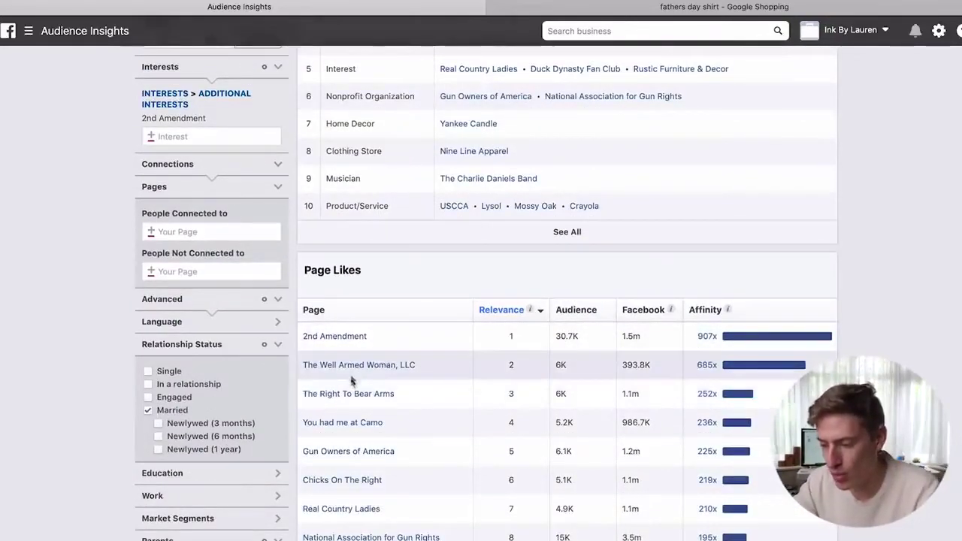
{"action": "mouse_move", "coordinate": [353, 397]}
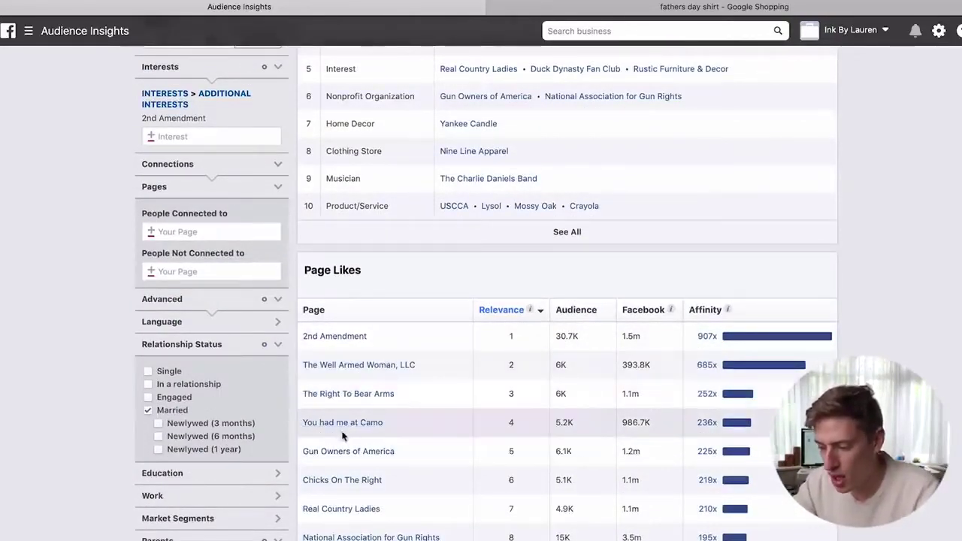
{"action": "scroll", "coordinate": [191, 211], "scroll_direction": "up", "scroll_amount": 1}
Step: Add 'Right to keep and bear arms' as a second interest
{"action": "left_click", "coordinate": [203, 182]}
{"action": "type", "text": "the right to bear arms"}
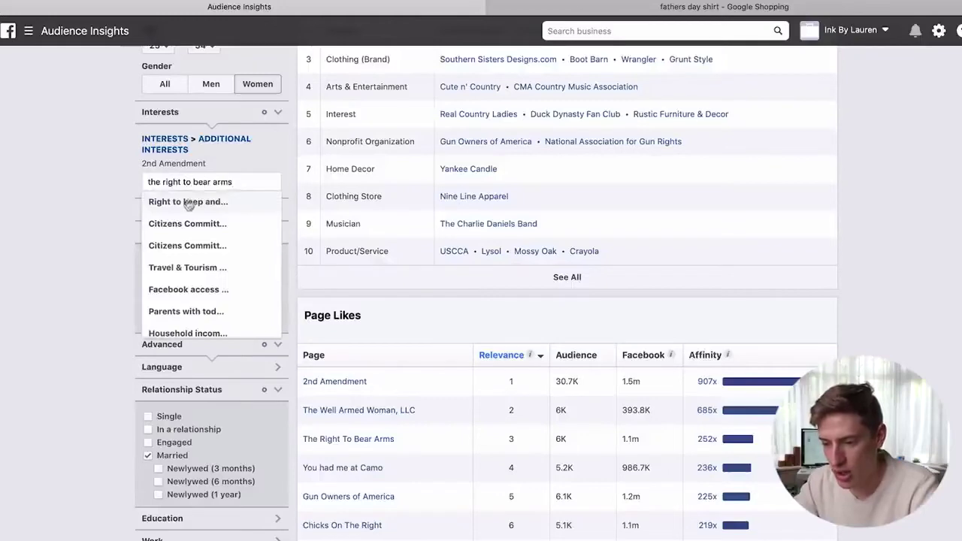
{"action": "left_click", "coordinate": [189, 202]}
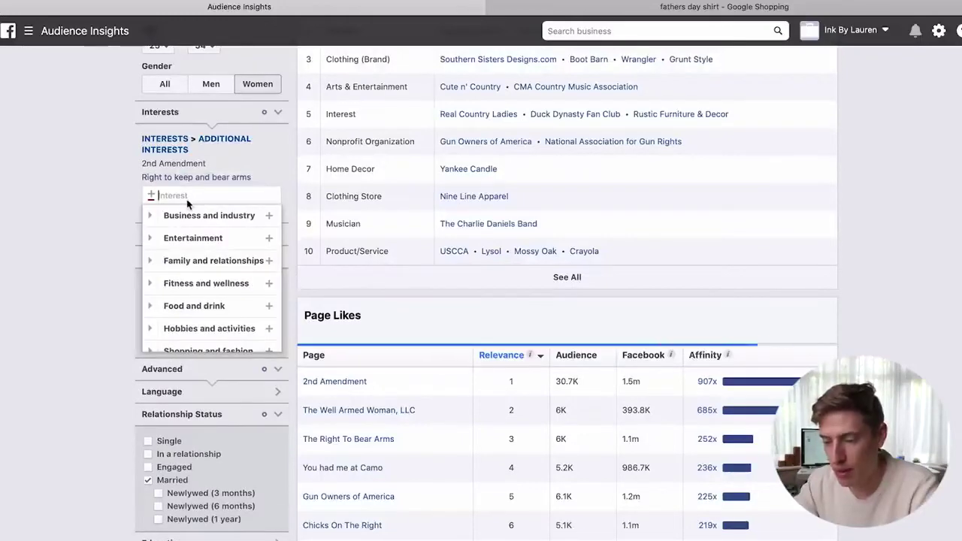
{"action": "left_click", "coordinate": [104, 227]}
Step: Review the 80K–90K audience's Page Likes table, led by The Well Armed Woman, LLC
{"action": "scroll", "coordinate": [104, 229], "scroll_direction": "up", "scroll_amount": 3}
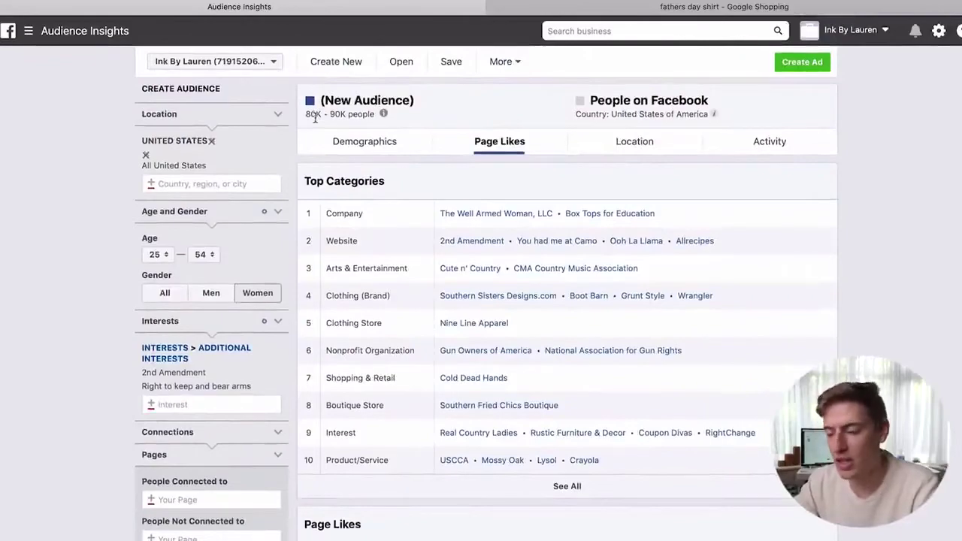
{"action": "scroll", "coordinate": [474, 168], "scroll_direction": "down", "scroll_amount": 3}
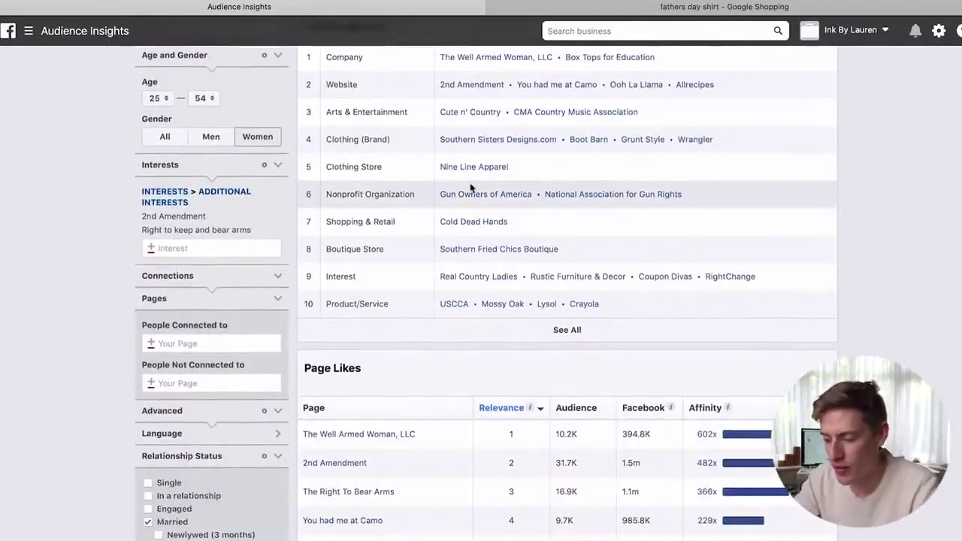
{"action": "scroll", "coordinate": [472, 187], "scroll_direction": "down", "scroll_amount": 4}
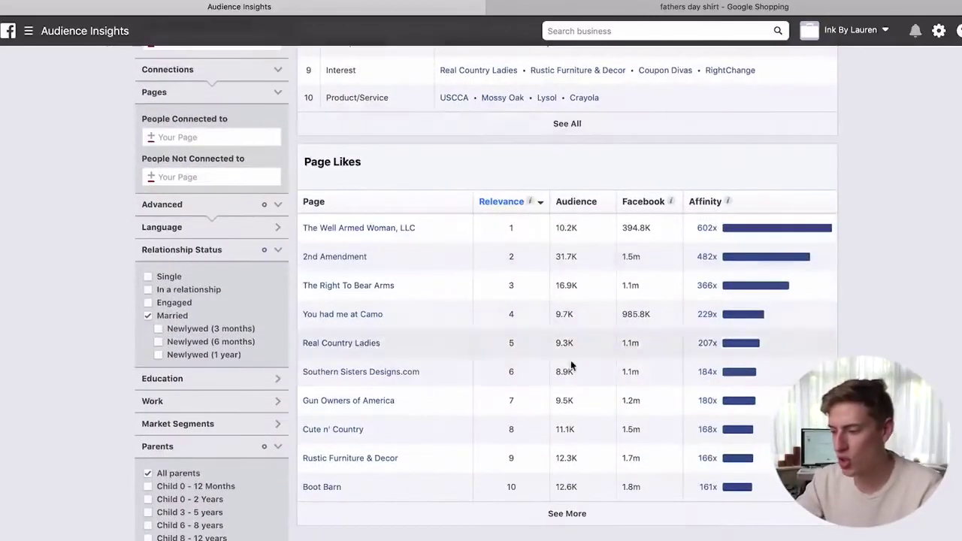
{"action": "mouse_move", "coordinate": [726, 204]}
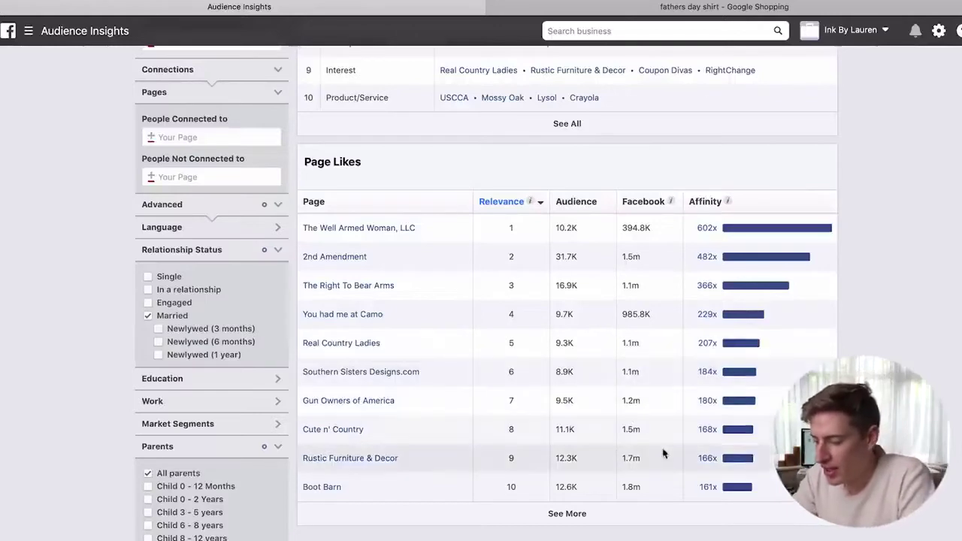
{"action": "mouse_move", "coordinate": [716, 234]}
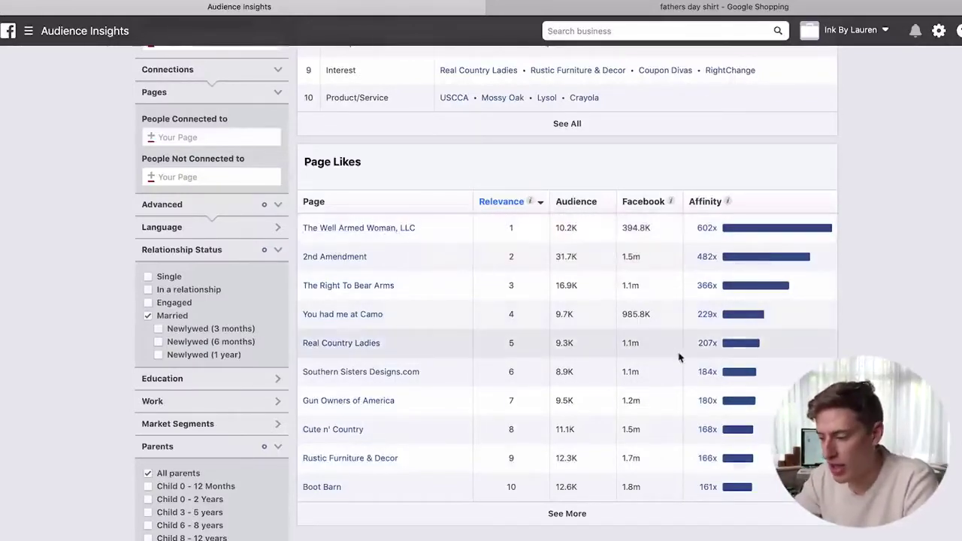
{"action": "mouse_move", "coordinate": [719, 325]}
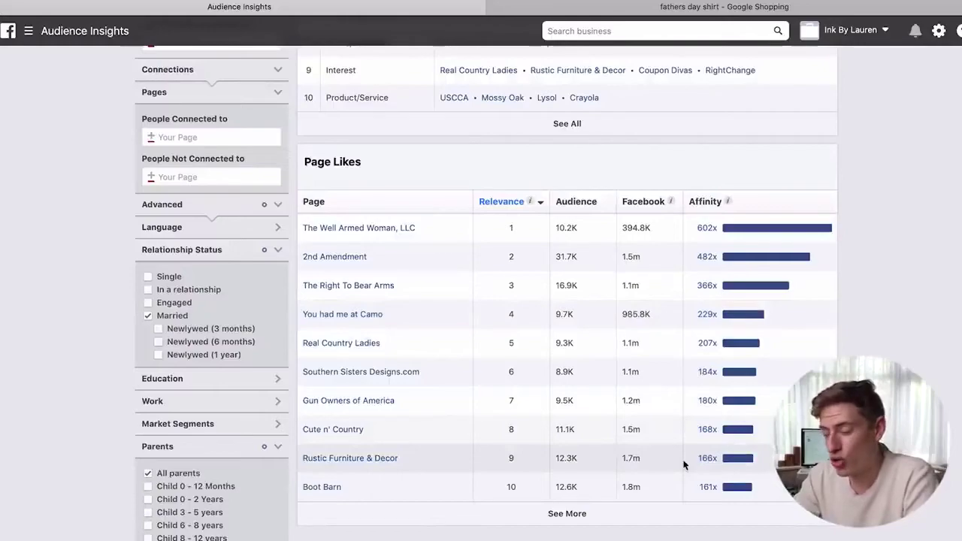
{"action": "mouse_move", "coordinate": [708, 487]}
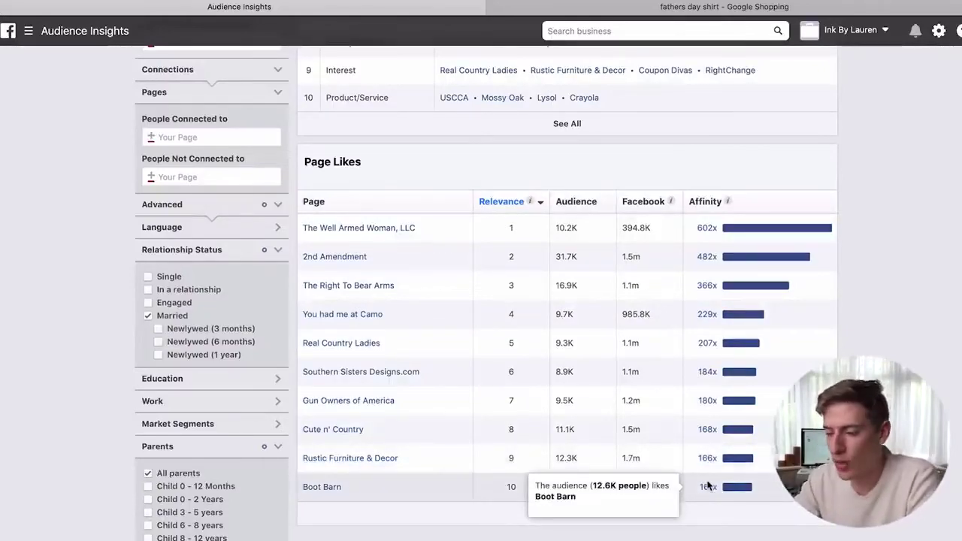
{"action": "scroll", "coordinate": [708, 486], "scroll_direction": "up", "scroll_amount": 5}
{"action": "scroll", "coordinate": [708, 486], "scroll_direction": "down", "scroll_amount": 6}
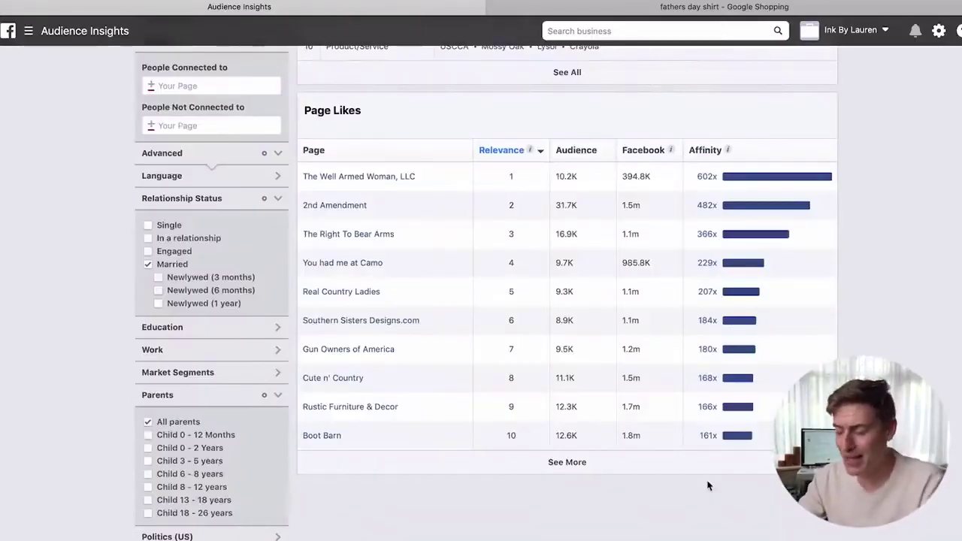
{"action": "scroll", "coordinate": [708, 486], "scroll_direction": "up", "scroll_amount": 5}
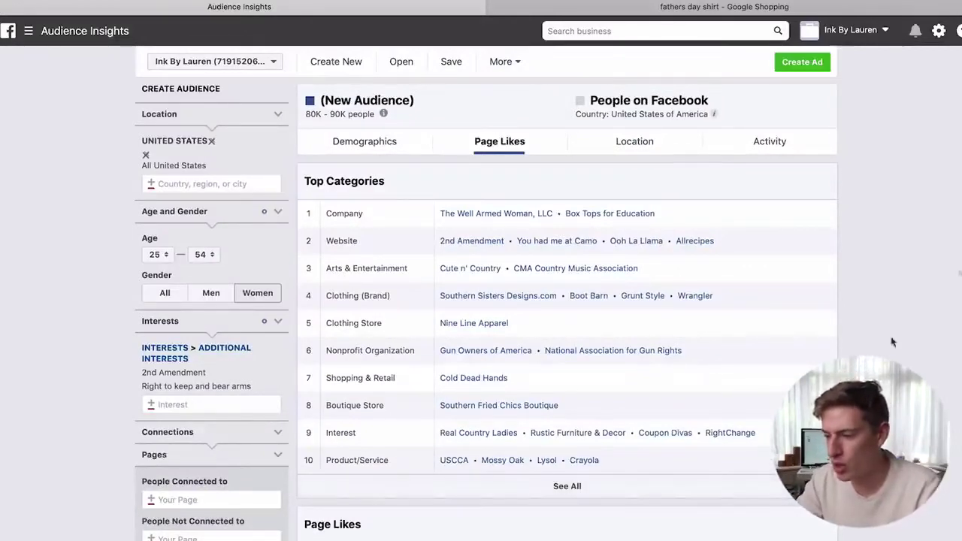
{"action": "left_click", "coordinate": [499, 63]}
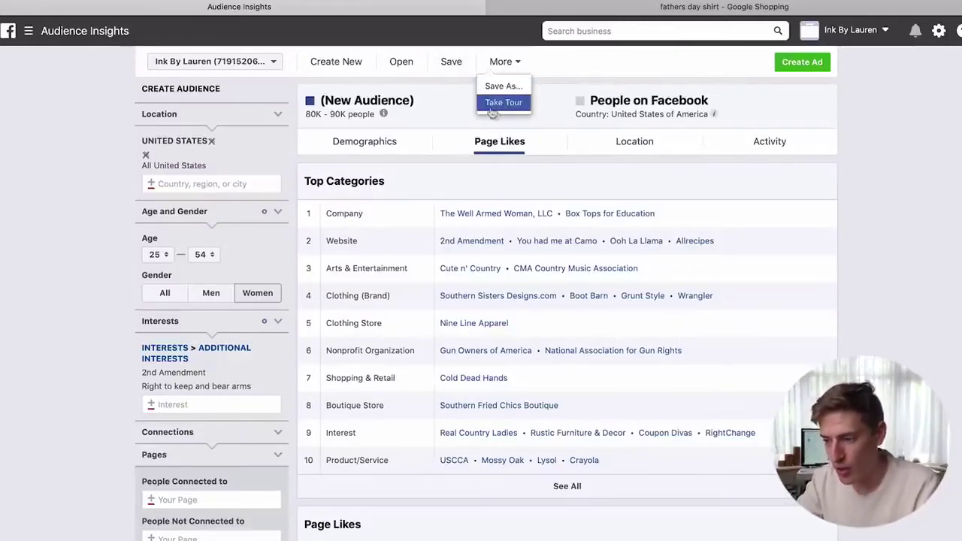
{"action": "left_click", "coordinate": [454, 95]}
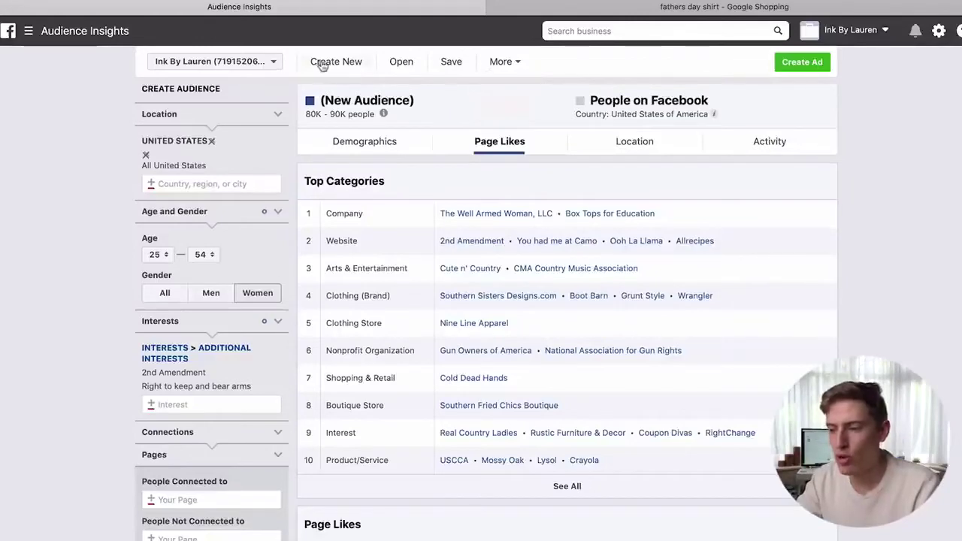
{"action": "left_click", "coordinate": [323, 61]}
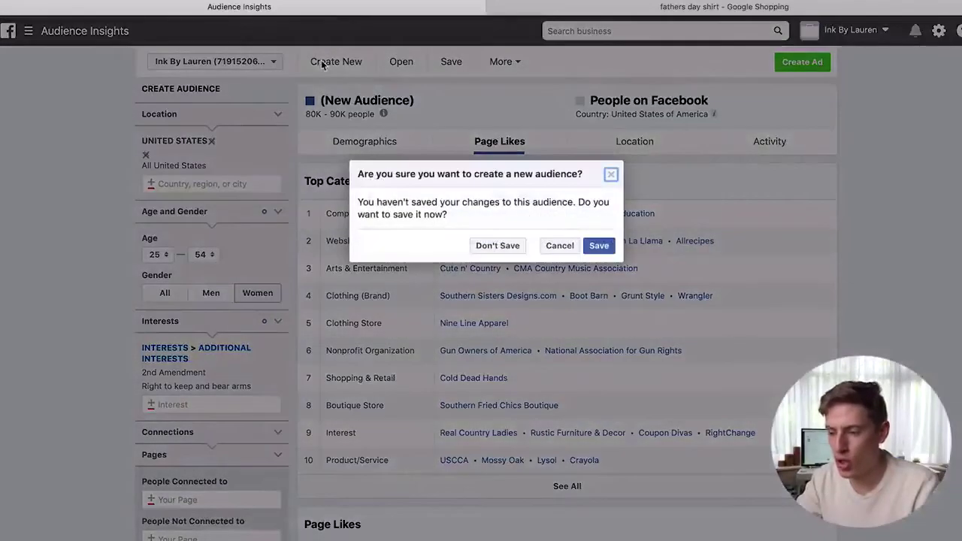
{"action": "left_click", "coordinate": [611, 175]}
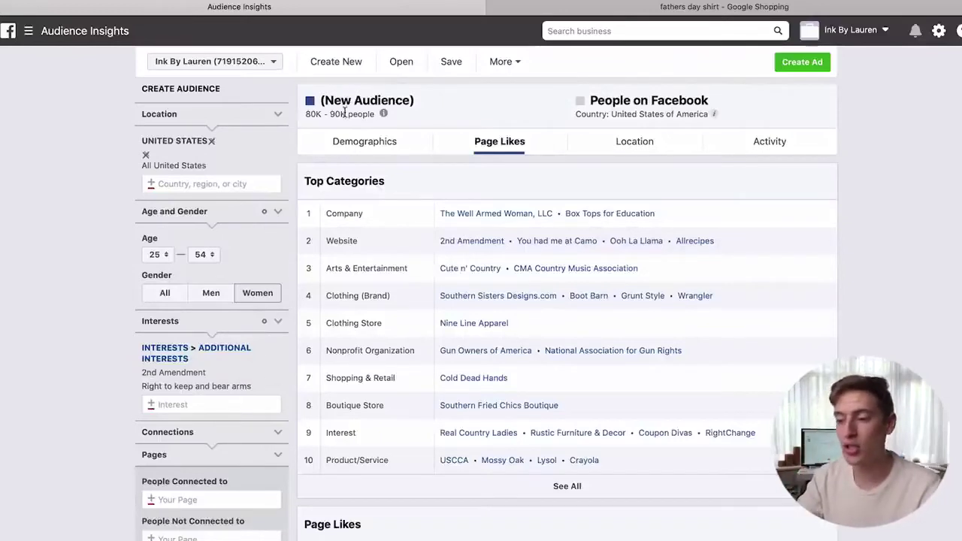
{"action": "left_click_drag", "start_coordinate": [342, 113], "coordinate": [299, 114]}
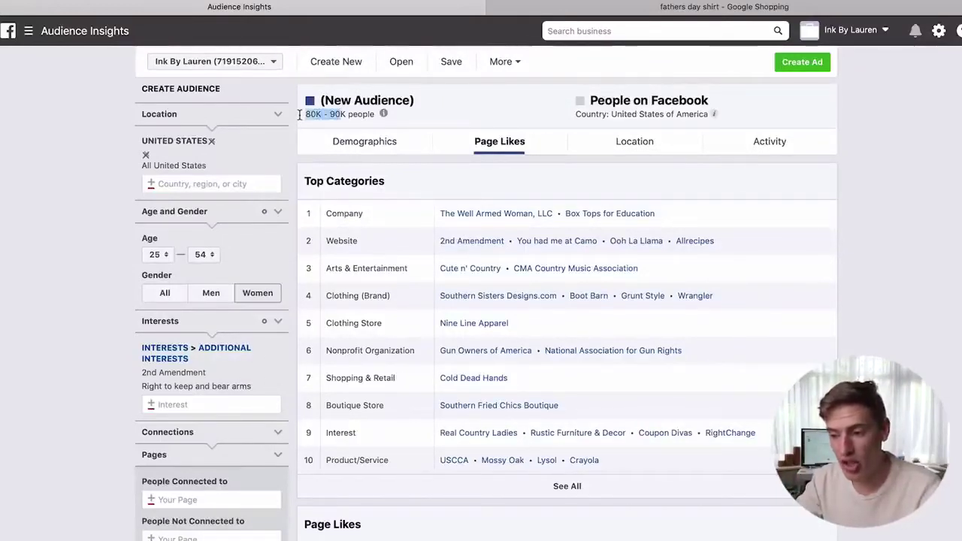
{"action": "left_click", "coordinate": [211, 292]}
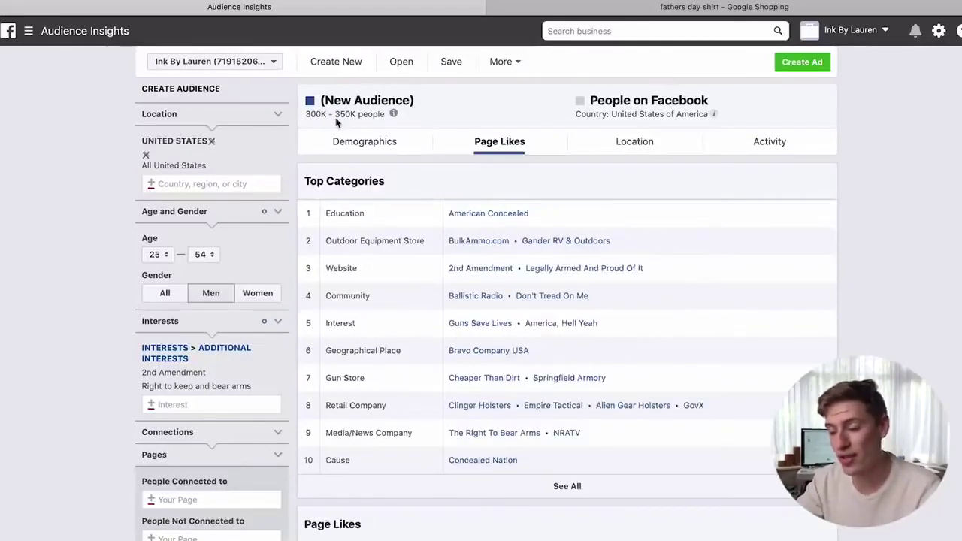
{"action": "left_click", "coordinate": [243, 292]}
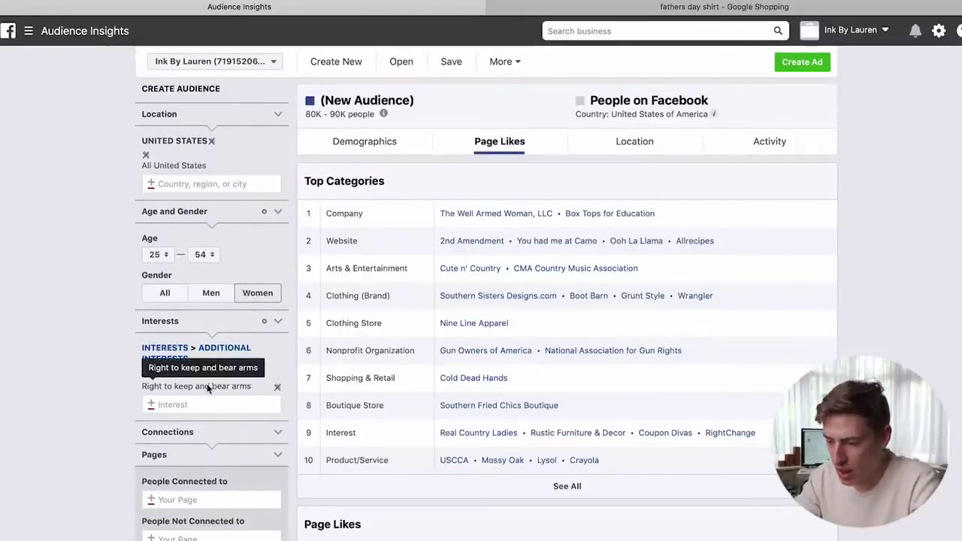
Step: Replace the All parents filter with Married plus Newlywed (1 year), giving 4.5K–5K people
{"action": "scroll", "coordinate": [208, 388], "scroll_direction": "down", "scroll_amount": 5}
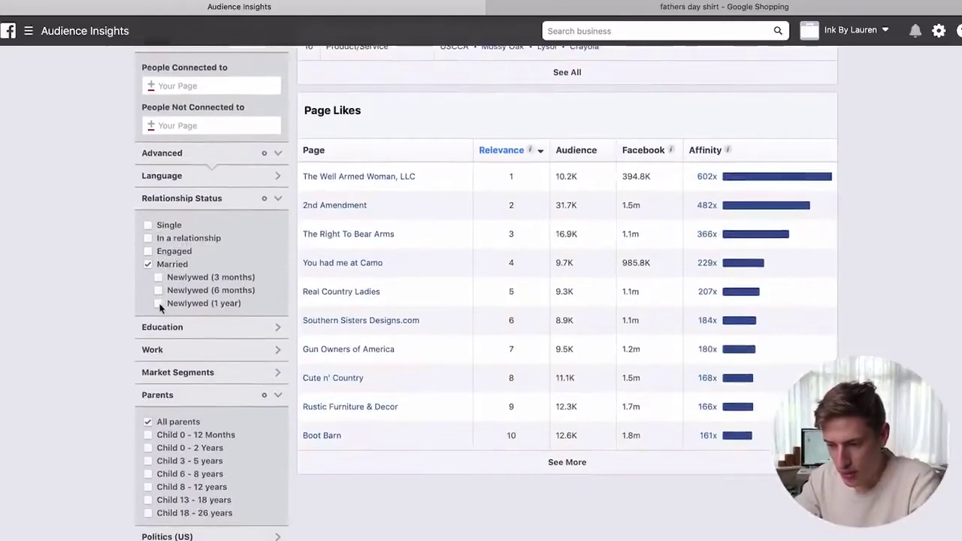
{"action": "left_click", "coordinate": [151, 267]}
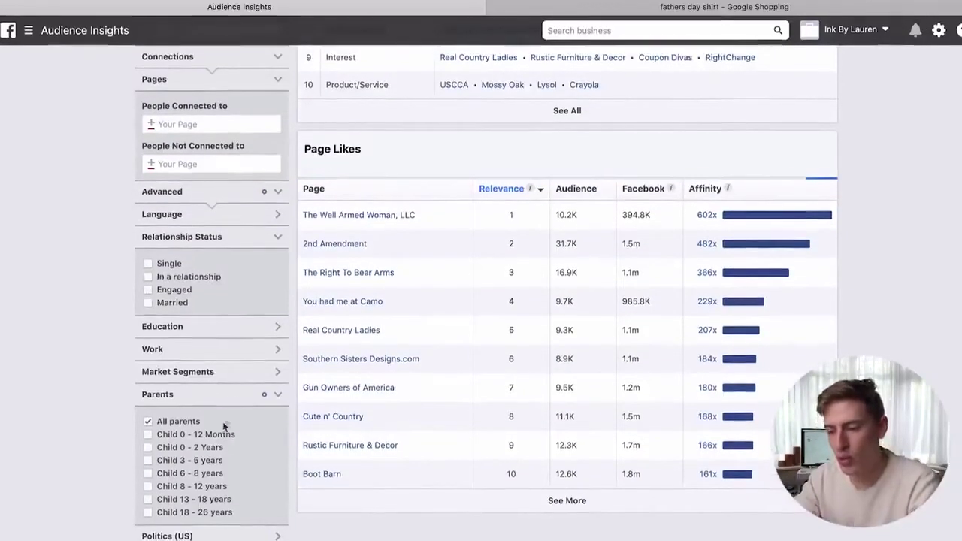
{"action": "left_click", "coordinate": [148, 423]}
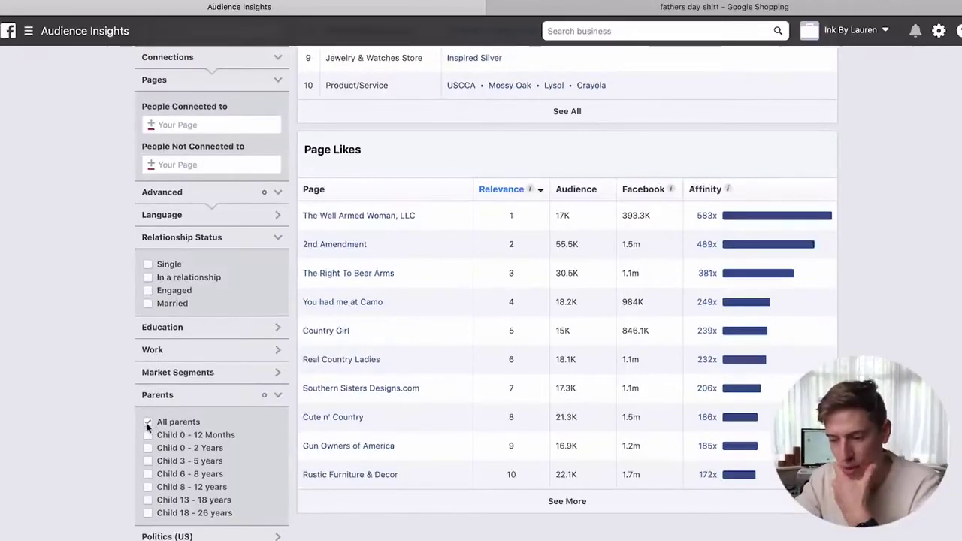
{"action": "left_click", "coordinate": [148, 303]}
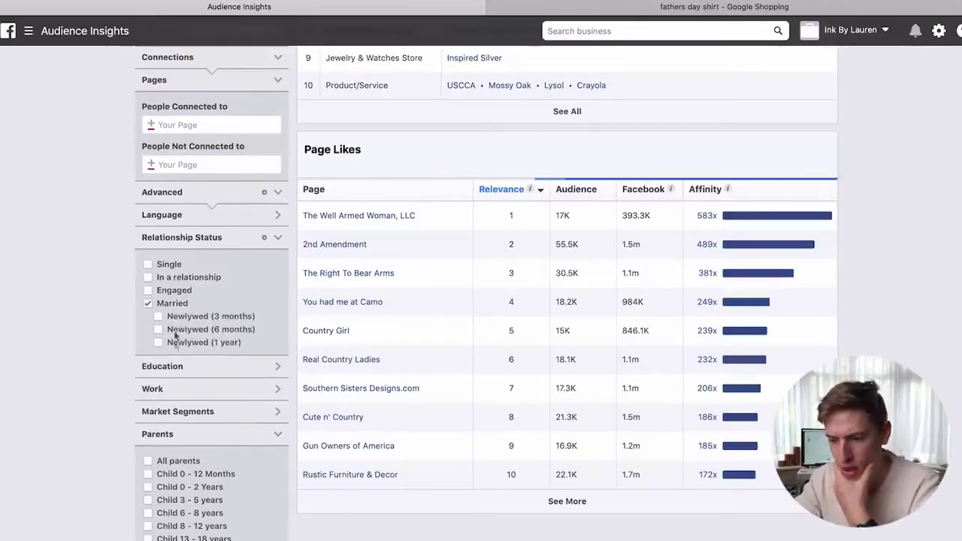
{"action": "left_click", "coordinate": [158, 343]}
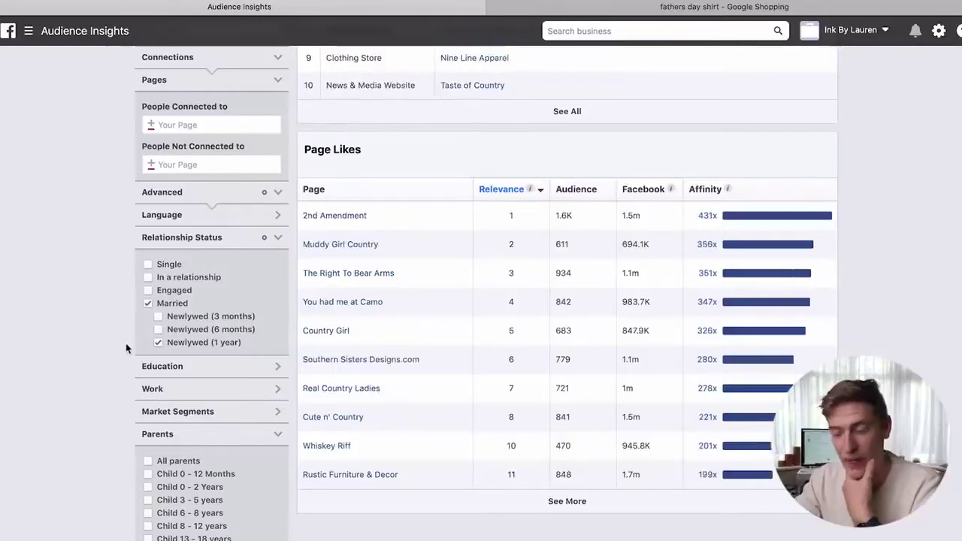
{"action": "scroll", "coordinate": [125, 342], "scroll_direction": "up", "scroll_amount": 5}
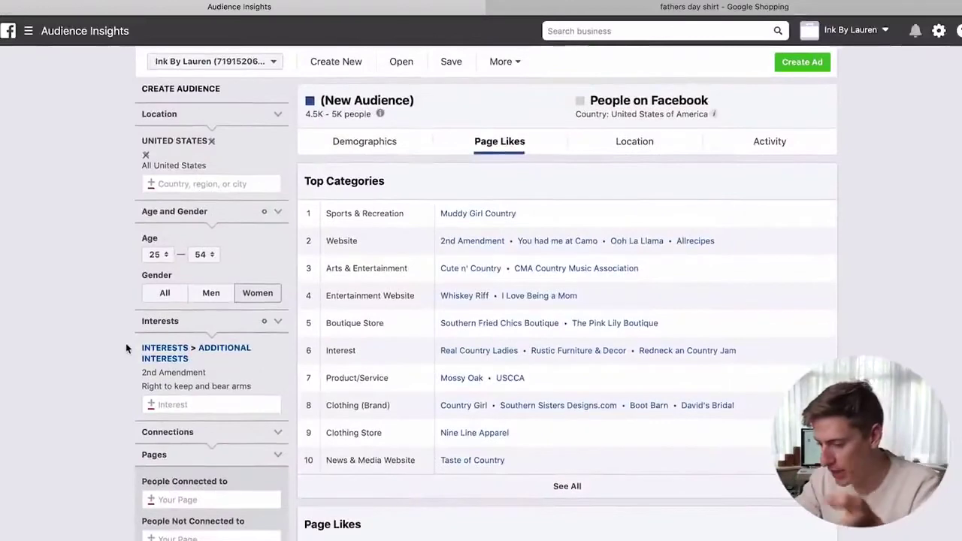
{"action": "scroll", "coordinate": [126, 343], "scroll_direction": "down", "scroll_amount": 1}
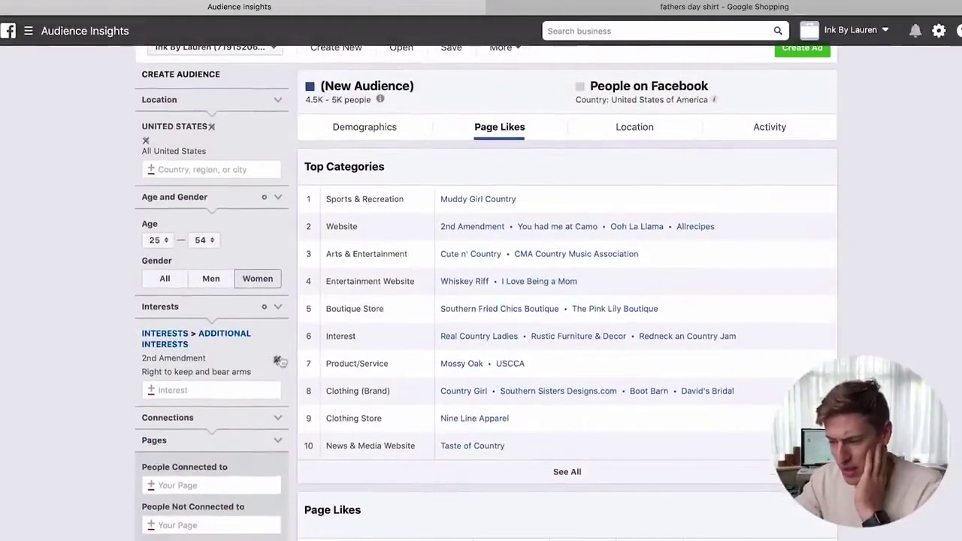
Step: Remove the 2nd Amendment interest and the Newlywed (1 year) filter
{"action": "left_click", "coordinate": [278, 359]}
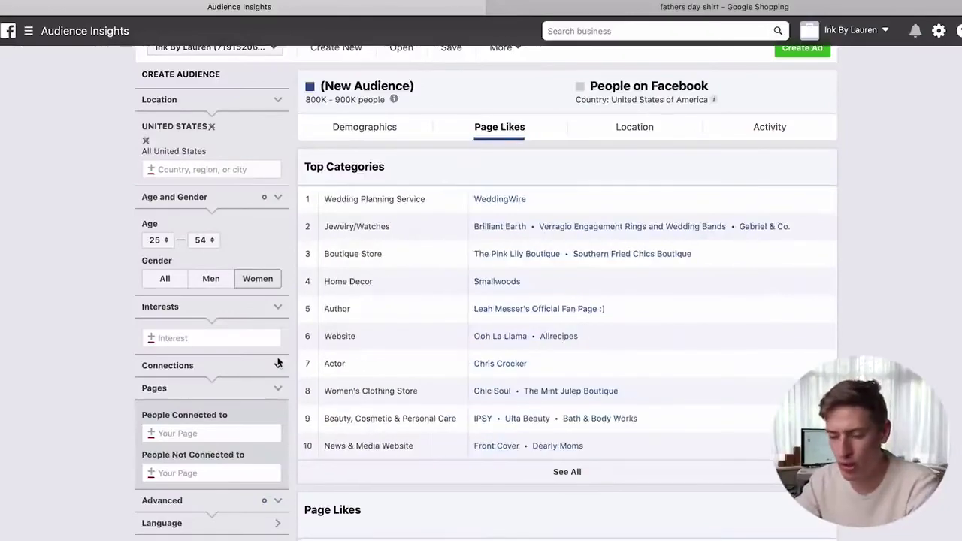
{"action": "scroll", "coordinate": [276, 362], "scroll_direction": "down", "scroll_amount": 3}
{"action": "scroll", "coordinate": [277, 362], "scroll_direction": "down", "scroll_amount": 2}
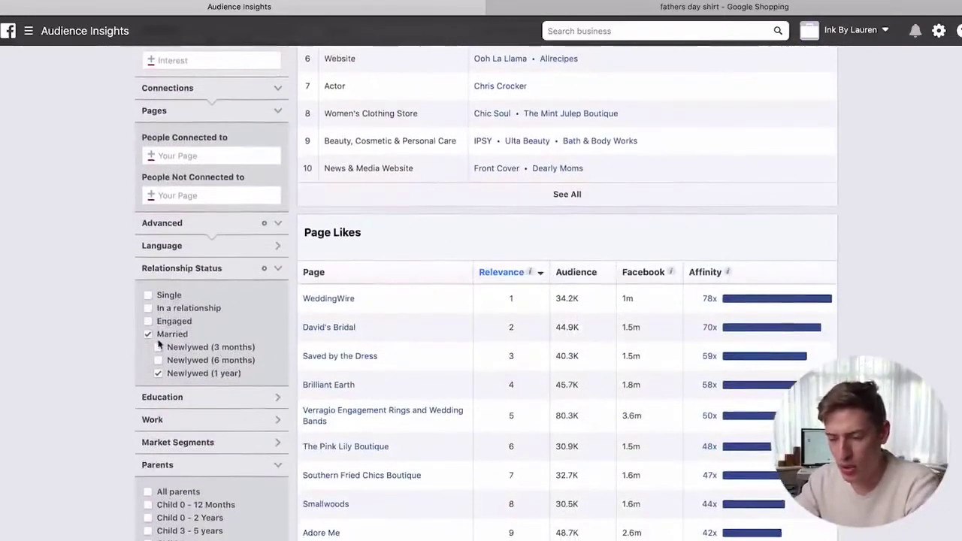
{"action": "left_click", "coordinate": [157, 373]}
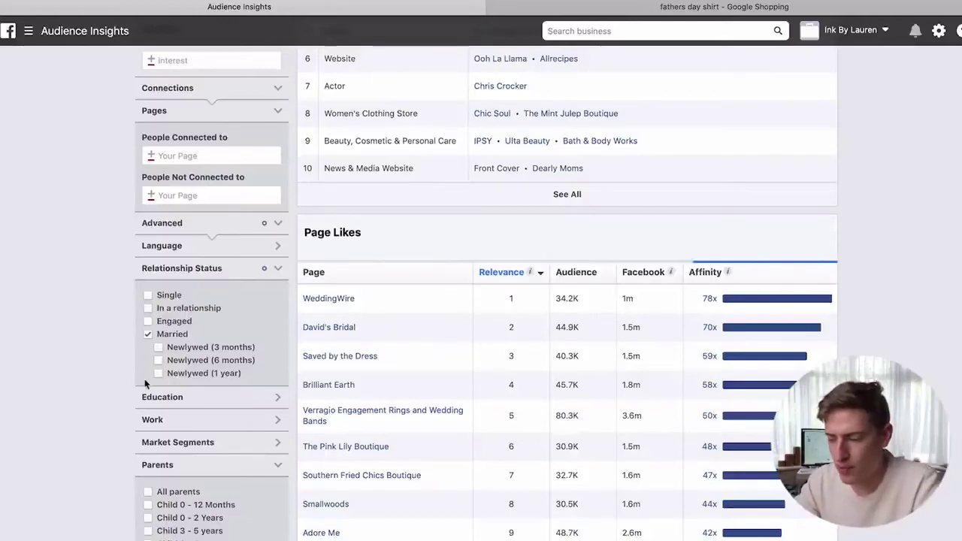
{"action": "scroll", "coordinate": [144, 379], "scroll_direction": "up", "scroll_amount": 3}
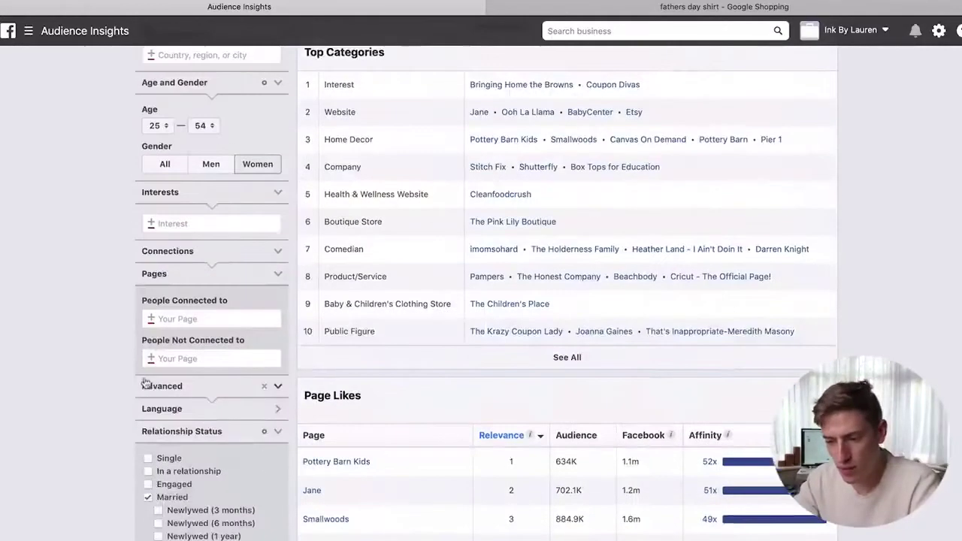
Step: Add Bartender as the audience interest, searching 'bartend'
{"action": "left_click", "coordinate": [214, 223]}
{"action": "type", "text": "bartend"}
{"action": "left_click", "coordinate": [207, 242]}
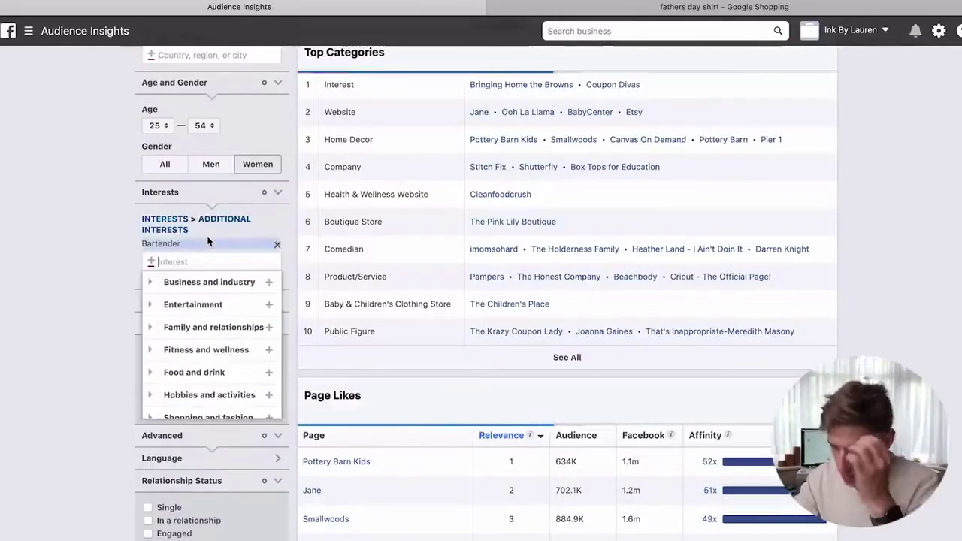
{"action": "left_click", "coordinate": [61, 255]}
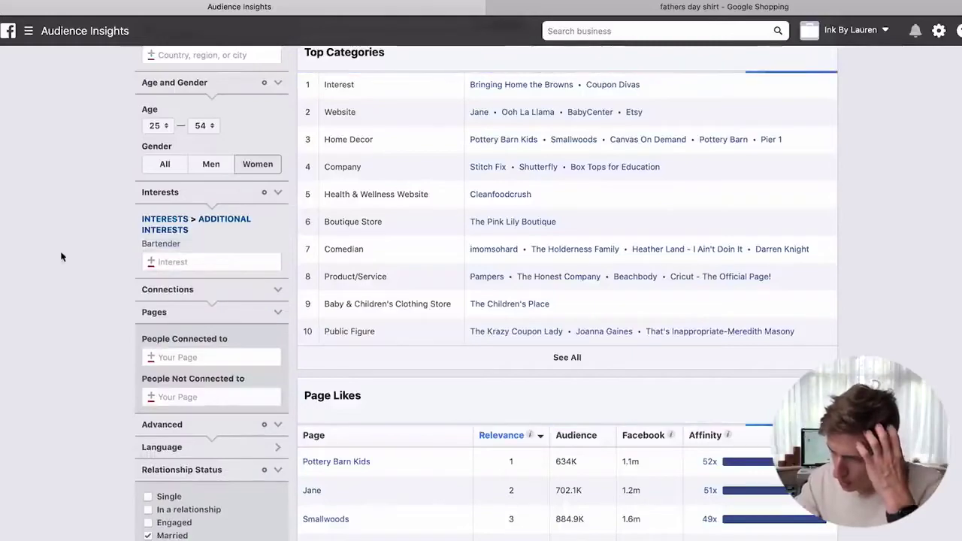
{"action": "scroll", "coordinate": [61, 257], "scroll_direction": "up", "scroll_amount": 3}
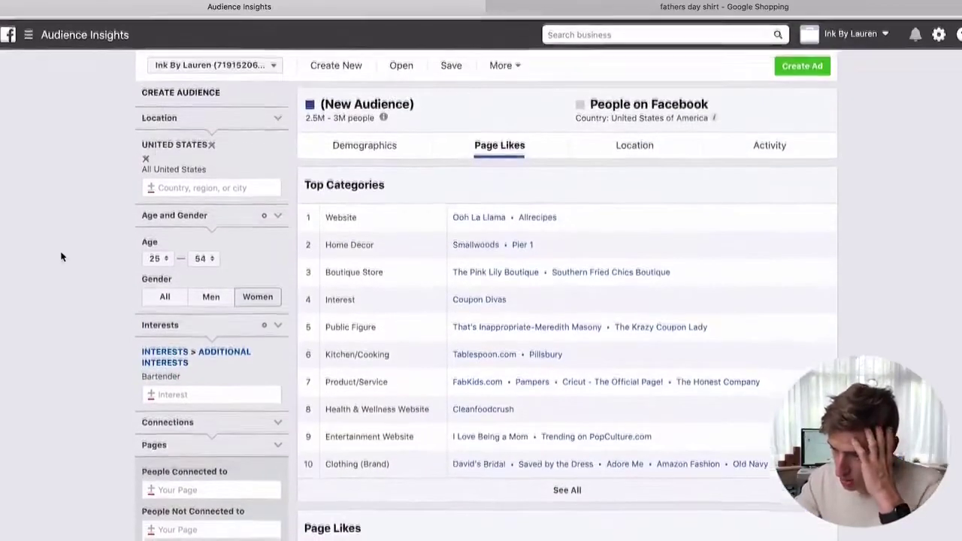
{"action": "scroll", "coordinate": [351, 128], "scroll_direction": "down", "scroll_amount": 3}
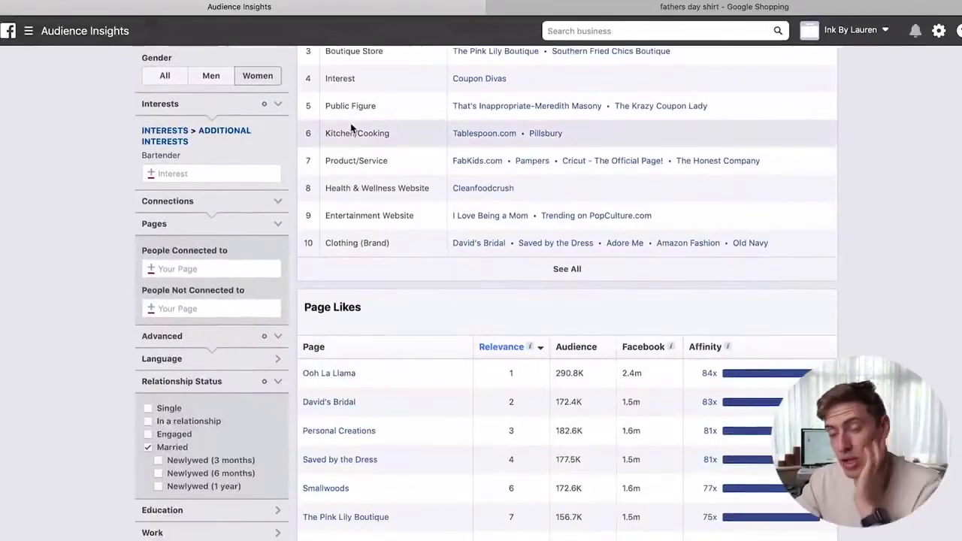
{"action": "scroll", "coordinate": [351, 128], "scroll_direction": "up", "scroll_amount": 3}
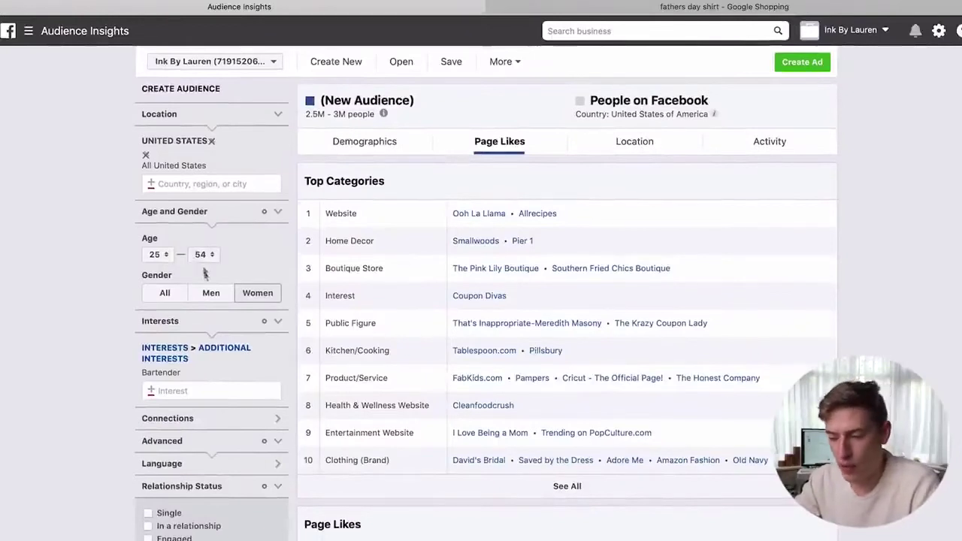
Step: Set Gender to Men, then to All, for about 4.5M–5M people
{"action": "left_click", "coordinate": [211, 294]}
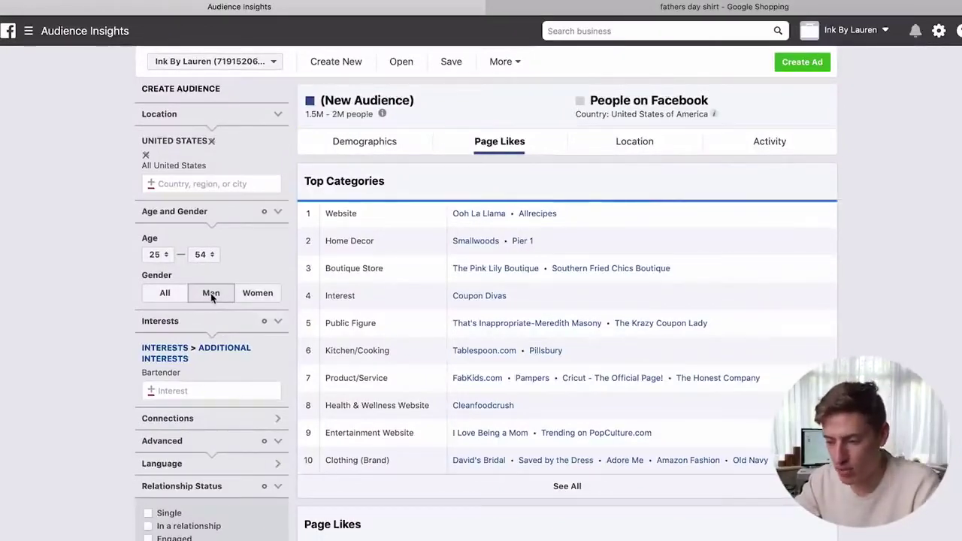
{"action": "left_click", "coordinate": [166, 295]}
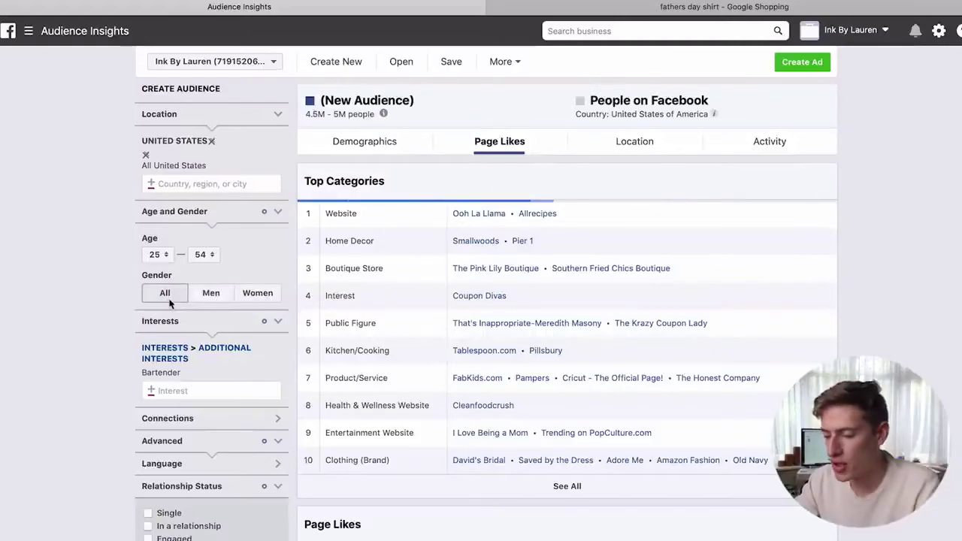
{"action": "scroll", "coordinate": [169, 303], "scroll_direction": "down", "scroll_amount": 5}
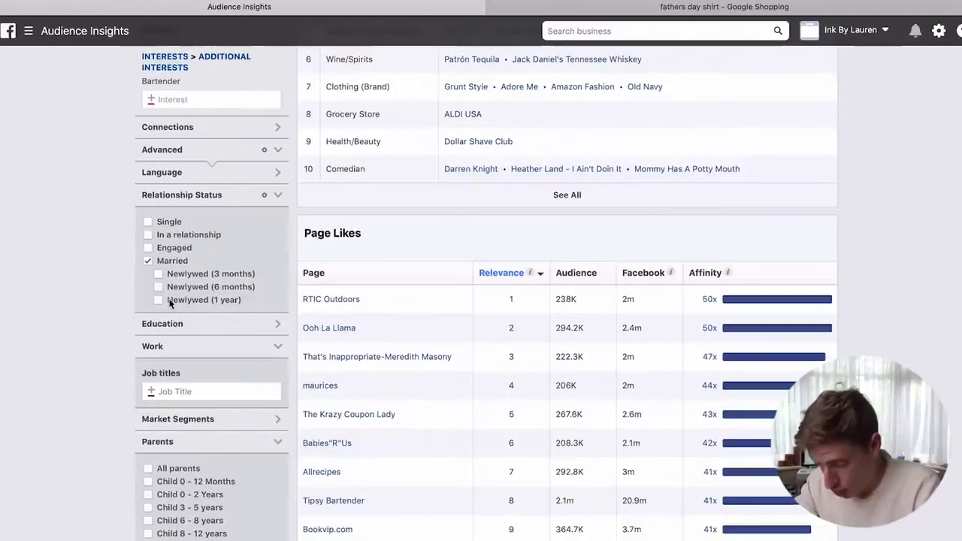
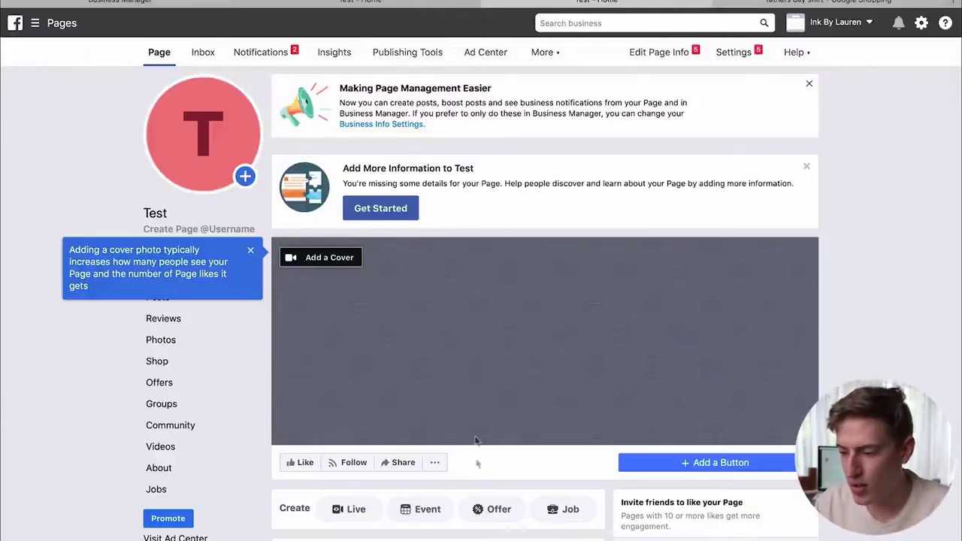
Step: Close the 'Making Page Management Easier' and 'Add More Information to Test' banners on the Test page
{"action": "scroll", "coordinate": [562, 399], "scroll_direction": "down", "scroll_amount": 1}
{"action": "scroll", "coordinate": [563, 399], "scroll_direction": "down", "scroll_amount": 3}
{"action": "scroll", "coordinate": [561, 393], "scroll_direction": "up", "scroll_amount": 5}
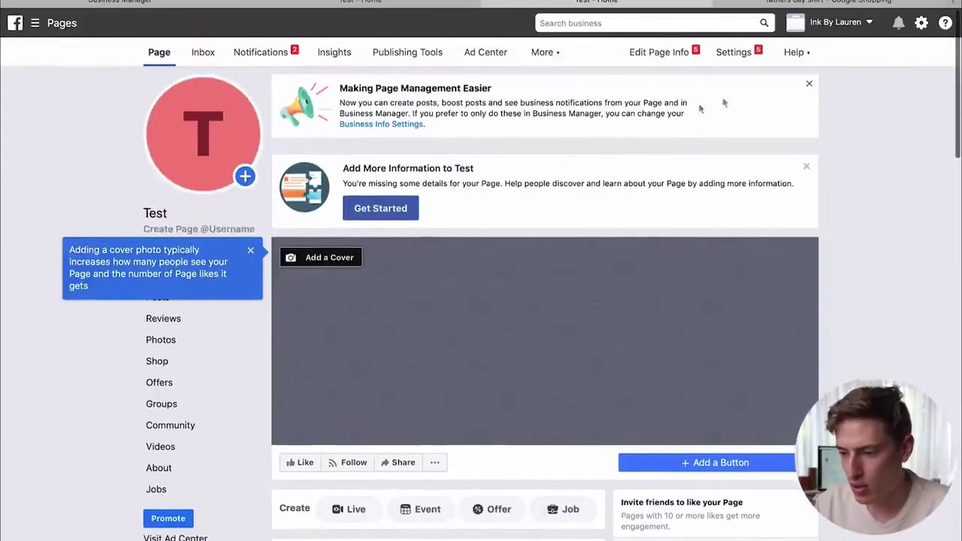
{"action": "left_click", "coordinate": [807, 84]}
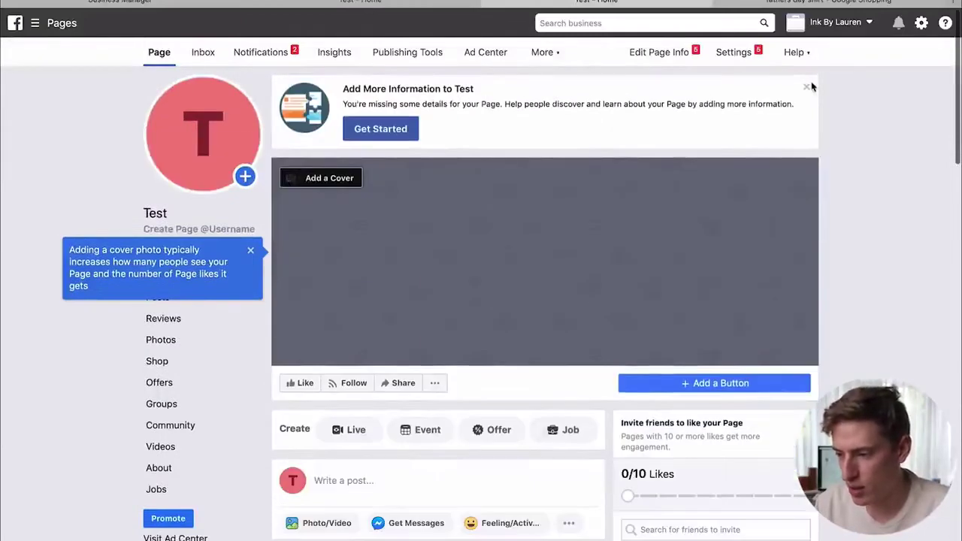
{"action": "left_click", "coordinate": [807, 91]}
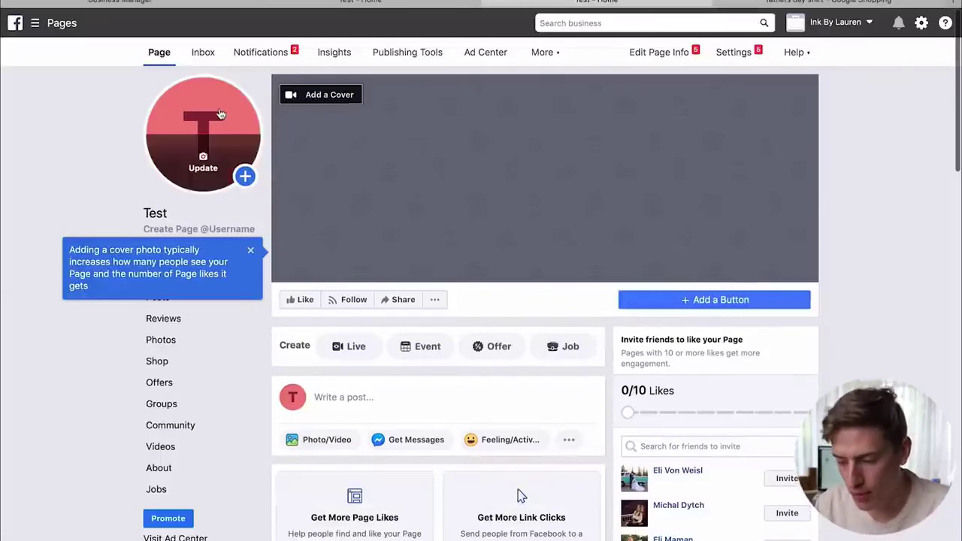
{"action": "scroll", "coordinate": [416, 412], "scroll_direction": "down", "scroll_amount": 3}
{"action": "scroll", "coordinate": [416, 412], "scroll_direction": "down", "scroll_amount": 2}
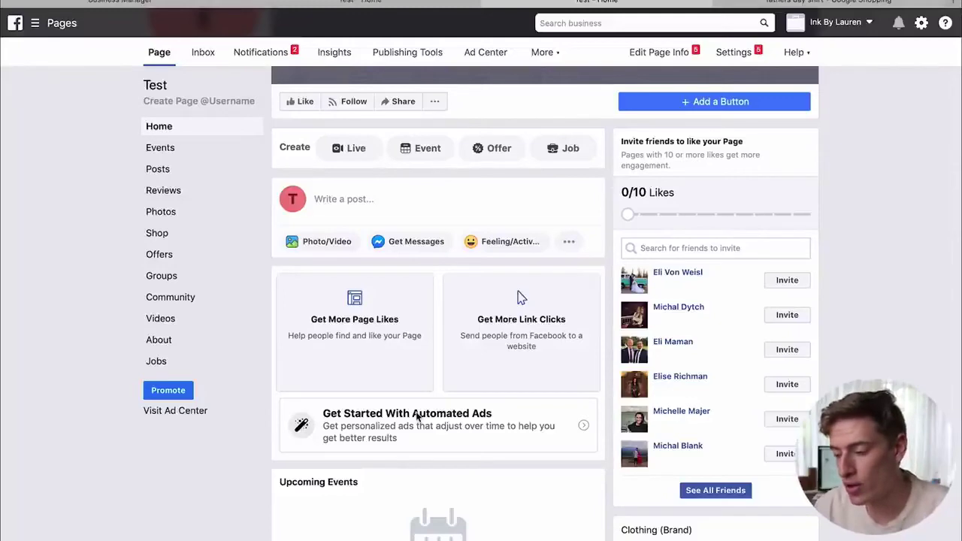
Step: Open the Test page's Create Post dialog and close it without publishing anything
{"action": "scroll", "coordinate": [418, 418], "scroll_direction": "up", "scroll_amount": 2}
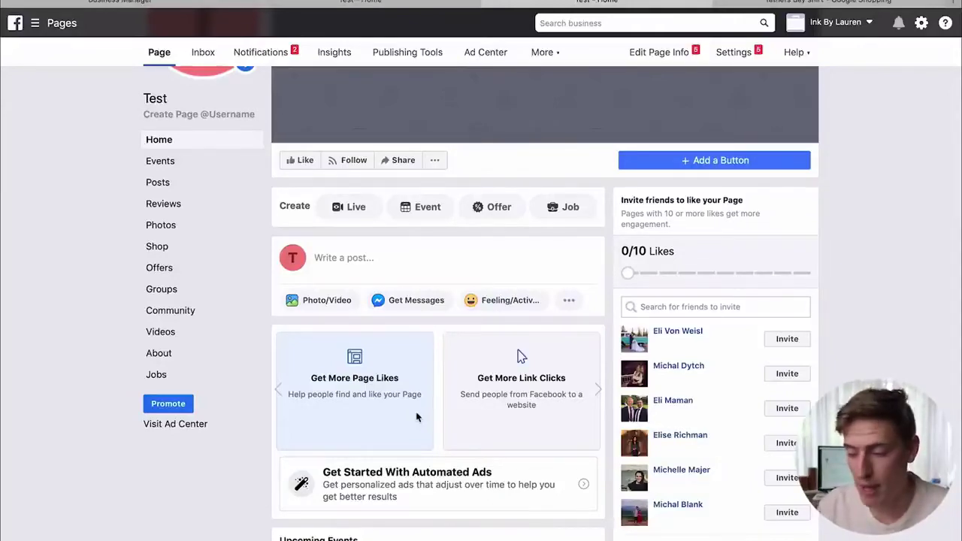
{"action": "scroll", "coordinate": [417, 417], "scroll_direction": "up", "scroll_amount": 2}
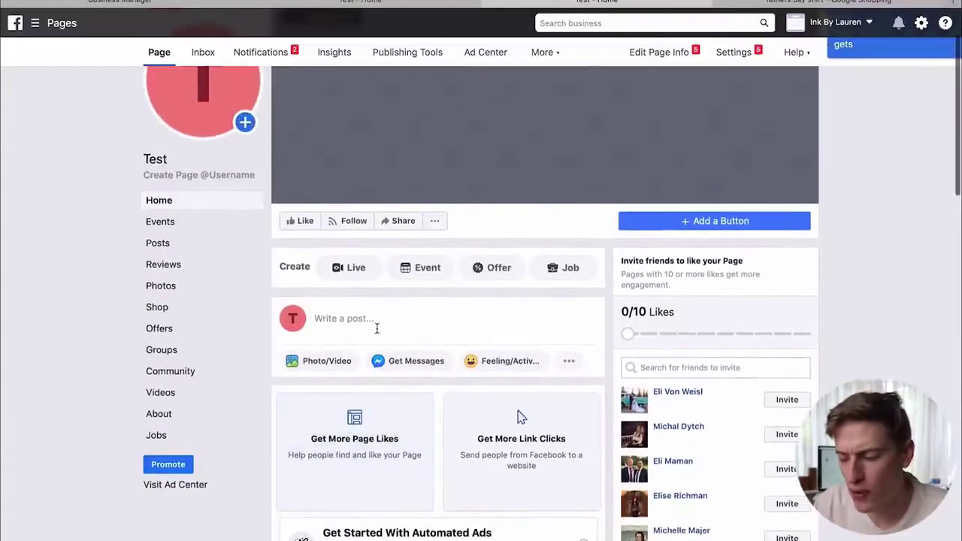
{"action": "left_click", "coordinate": [377, 333]}
{"action": "scroll", "coordinate": [75, 401], "scroll_direction": "down", "scroll_amount": 2}
{"action": "left_click", "coordinate": [75, 402]}
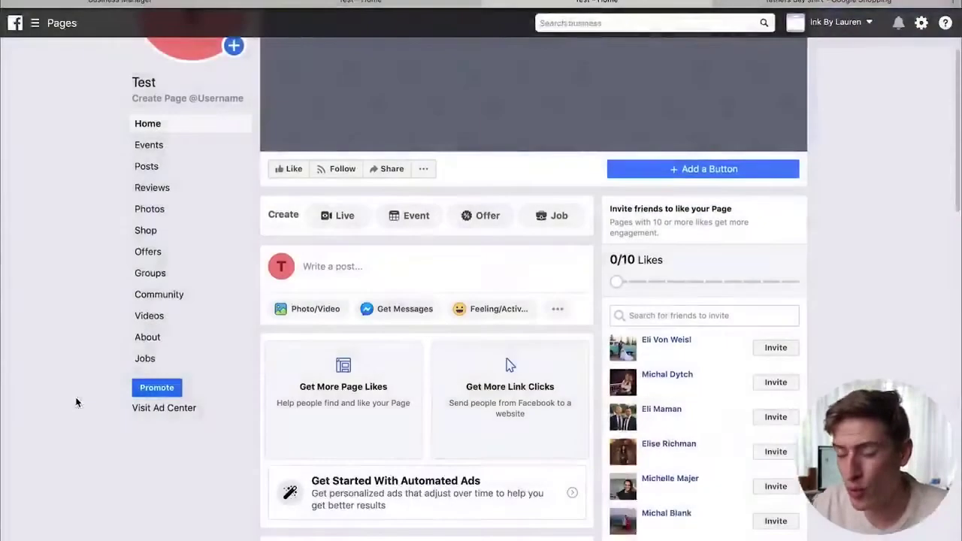
{"action": "scroll", "coordinate": [76, 402], "scroll_direction": "down", "scroll_amount": 1}
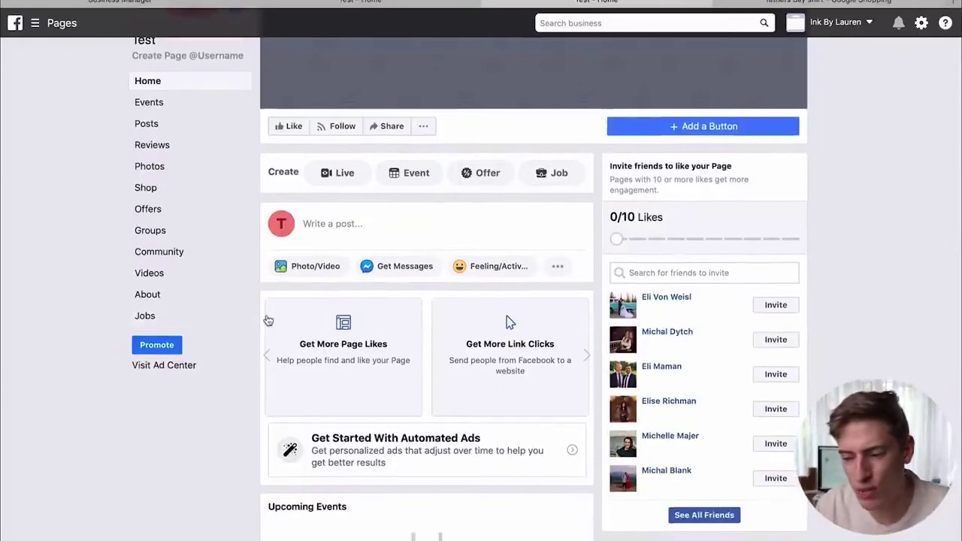
{"action": "scroll", "coordinate": [268, 321], "scroll_direction": "up", "scroll_amount": 2}
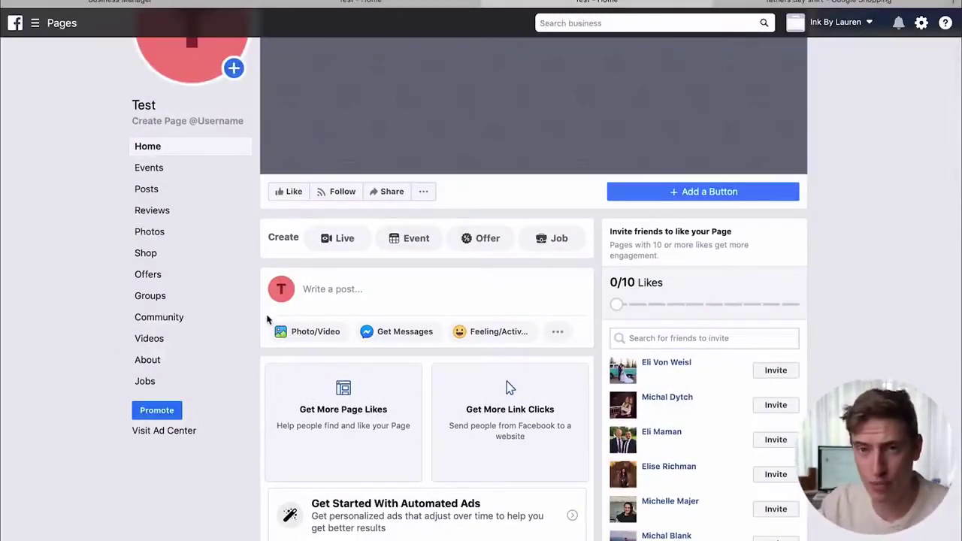
{"action": "scroll", "coordinate": [267, 320], "scroll_direction": "up", "scroll_amount": 3}
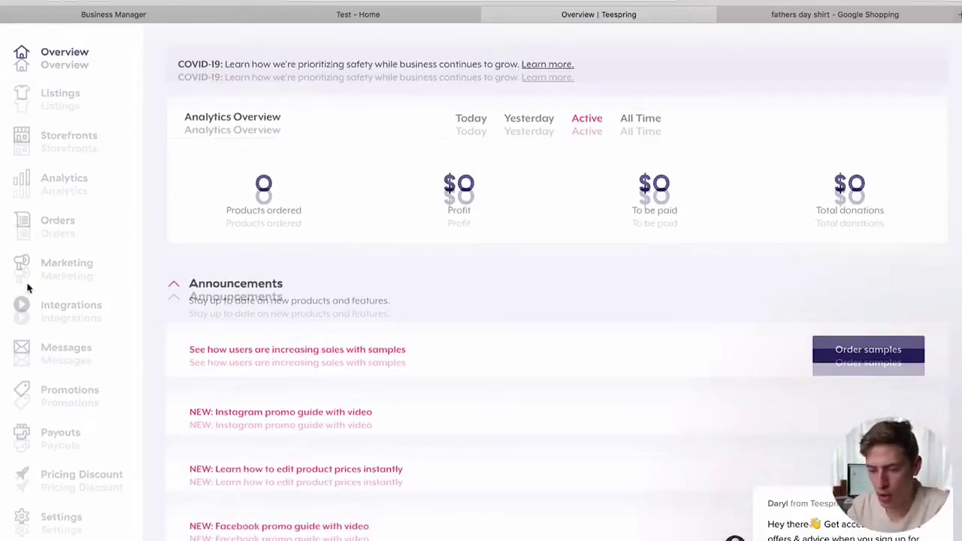
Step: On the Promotions page, try adding promo code 'FB1' with type Free Shipping (US)
{"action": "scroll", "coordinate": [28, 286], "scroll_direction": "down", "scroll_amount": 2}
{"action": "left_click", "coordinate": [54, 369]}
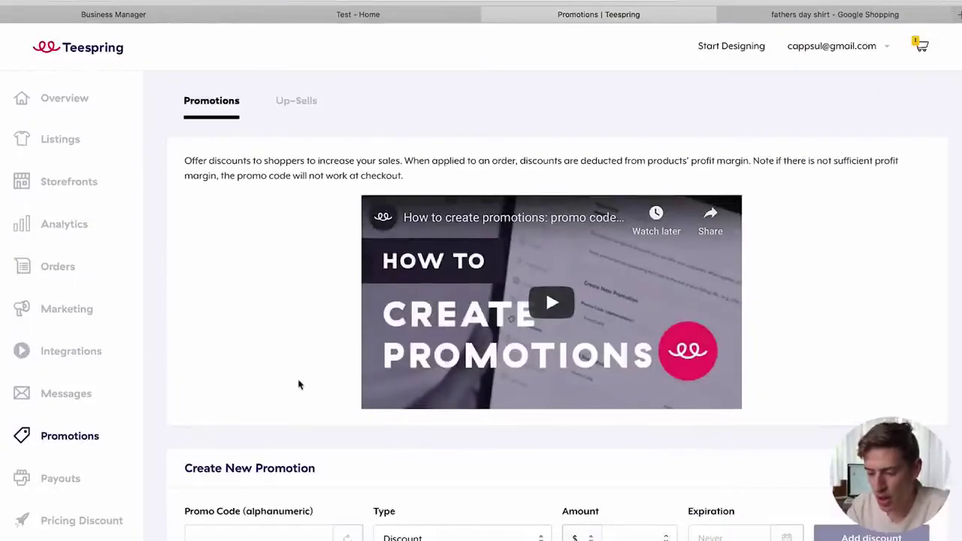
{"action": "scroll", "coordinate": [298, 385], "scroll_direction": "down", "scroll_amount": 3}
{"action": "left_click", "coordinate": [282, 408]}
{"action": "type", "text": "FB1"}
{"action": "left_click", "coordinate": [443, 406]}
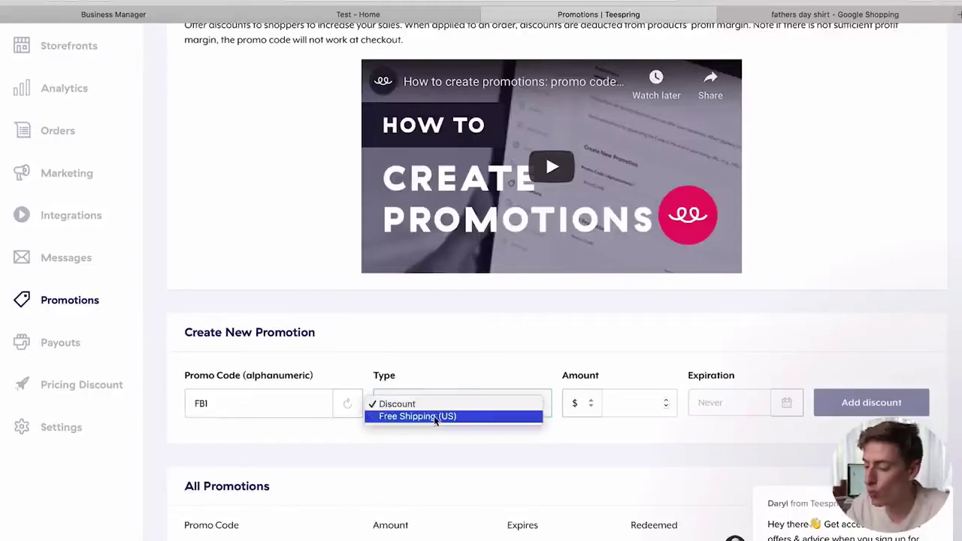
{"action": "left_click", "coordinate": [434, 416]}
{"action": "scroll", "coordinate": [433, 422], "scroll_direction": "down", "scroll_amount": 1}
{"action": "scroll", "coordinate": [434, 422], "scroll_direction": "down", "scroll_amount": 2}
{"action": "left_click", "coordinate": [849, 314]}
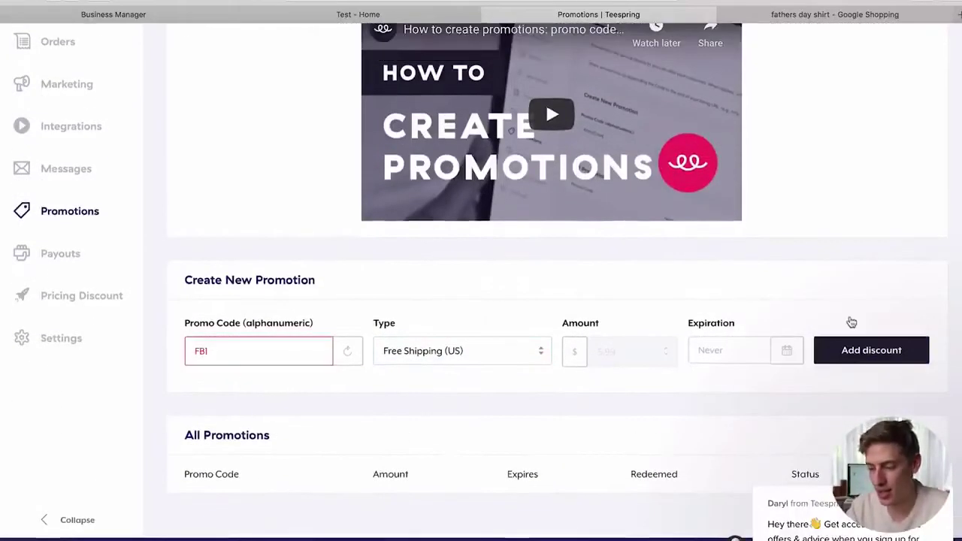
Step: Correct the rejected code to FBSPECIAL and add the Free Shipping (US) promotion
{"action": "left_click", "coordinate": [282, 353]}
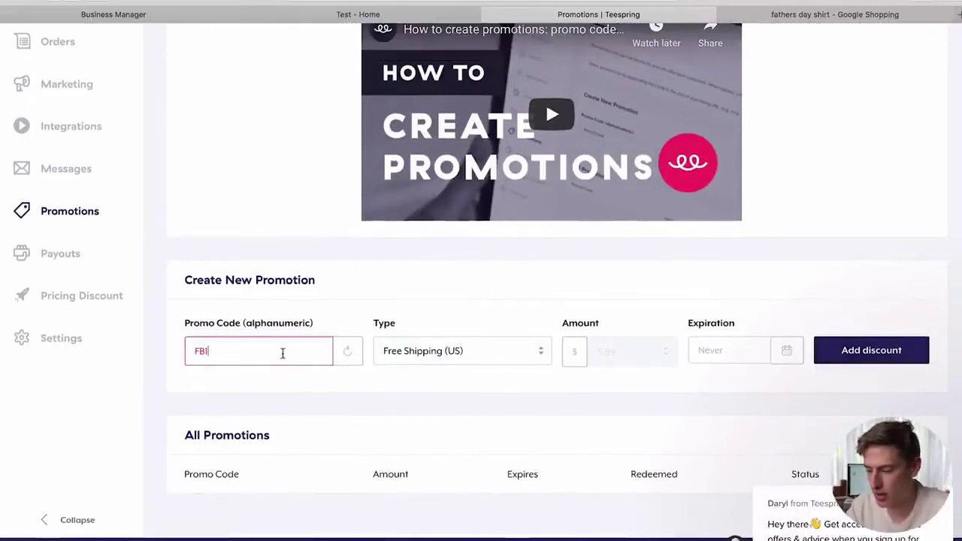
{"action": "key", "text": "BackSpace"}
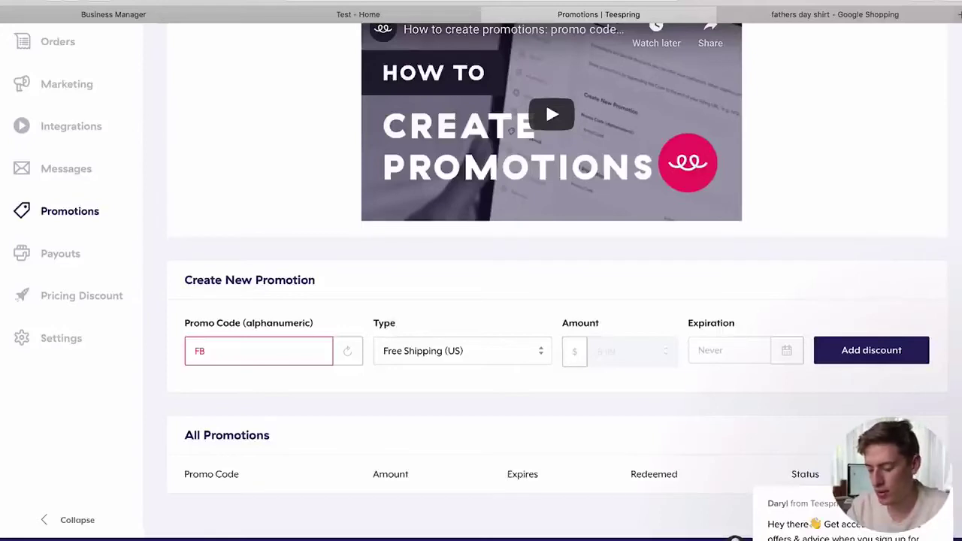
{"action": "type", "text": "SPECIAL"}
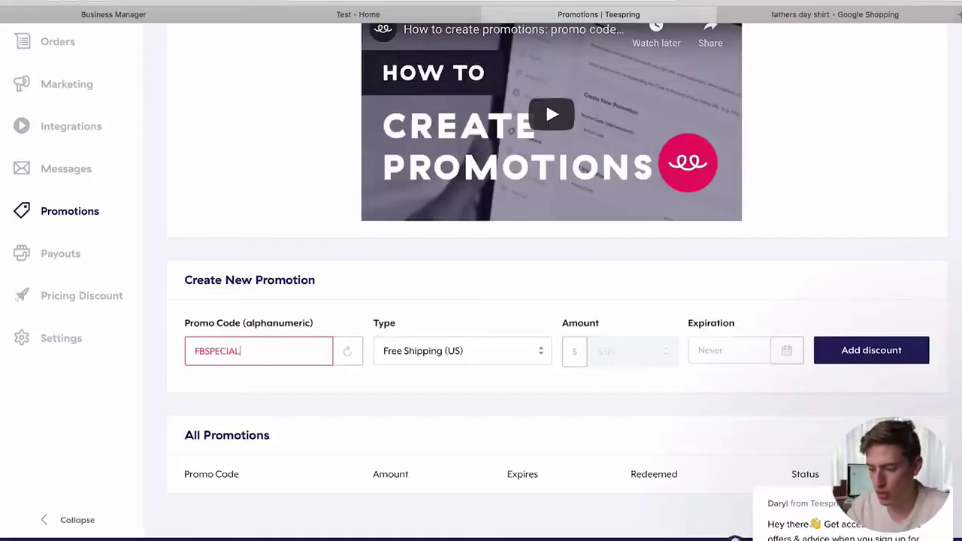
{"action": "left_click", "coordinate": [868, 357]}
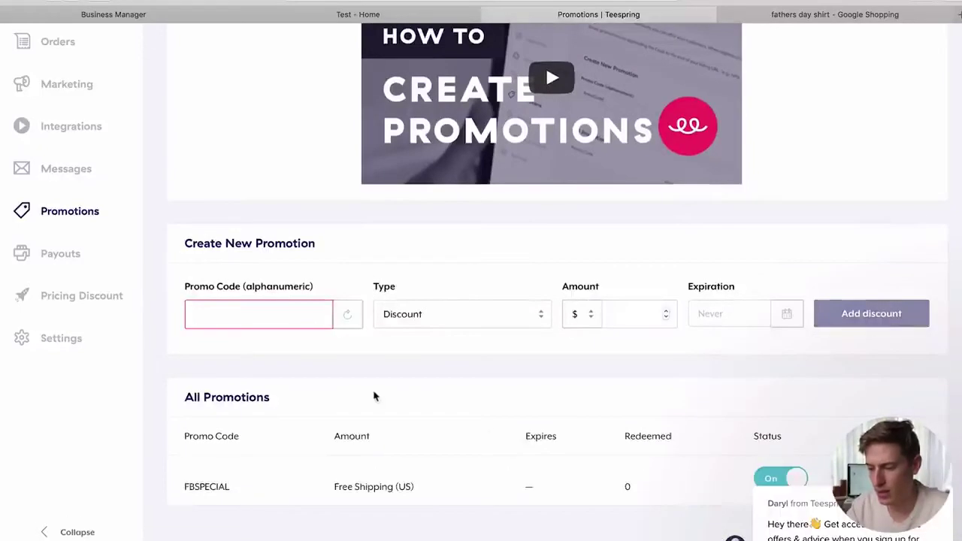
{"action": "scroll", "coordinate": [213, 517], "scroll_direction": "down", "scroll_amount": 2}
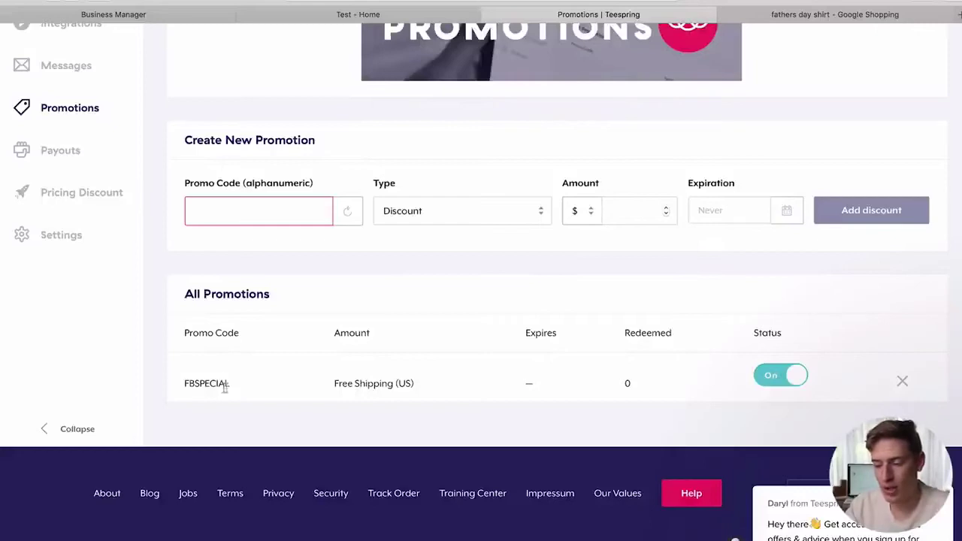
{"action": "left_click_drag", "start_coordinate": [185, 385], "coordinate": [224, 380]}
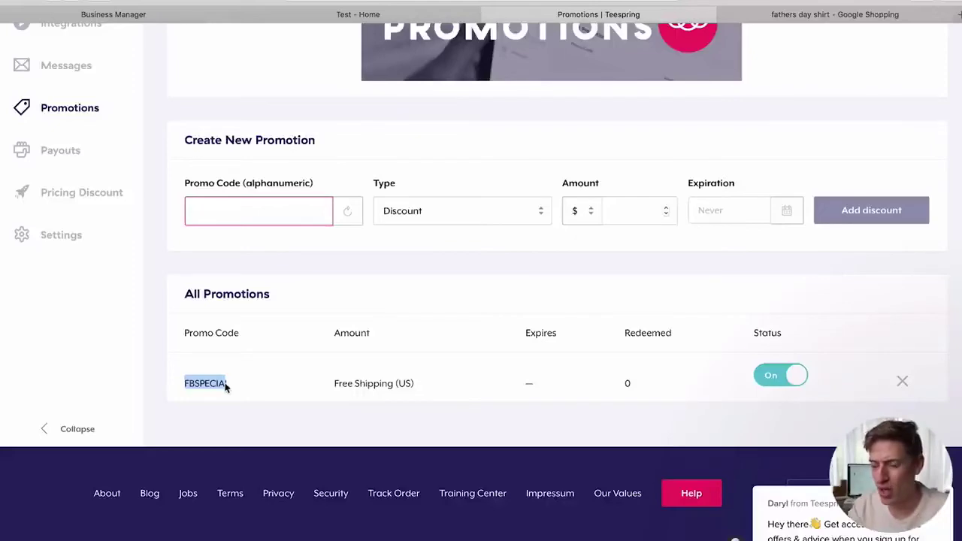
{"action": "scroll", "coordinate": [226, 387], "scroll_direction": "up", "scroll_amount": 2}
{"action": "scroll", "coordinate": [225, 387], "scroll_direction": "up", "scroll_amount": 2}
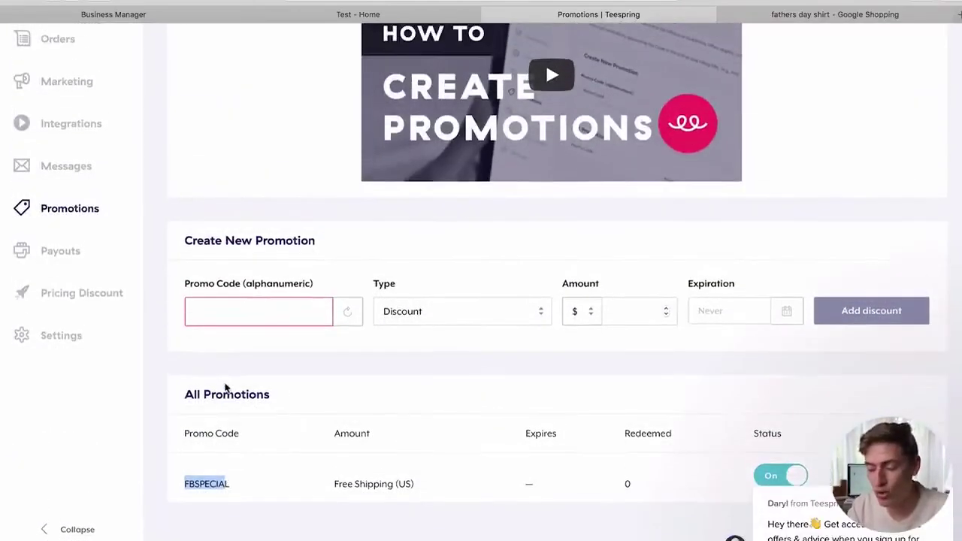
{"action": "scroll", "coordinate": [225, 387], "scroll_direction": "up", "scroll_amount": 2}
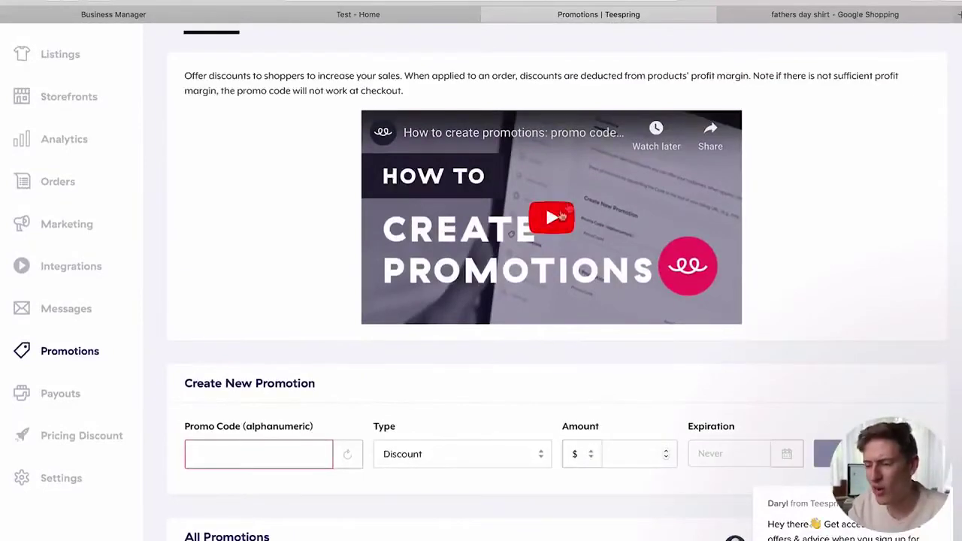
{"action": "scroll", "coordinate": [551, 239], "scroll_direction": "up", "scroll_amount": 2}
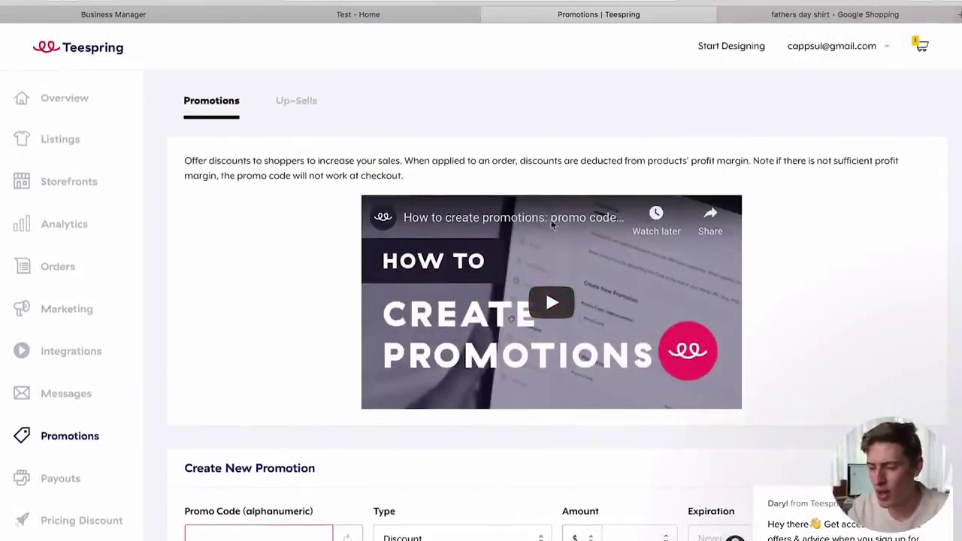
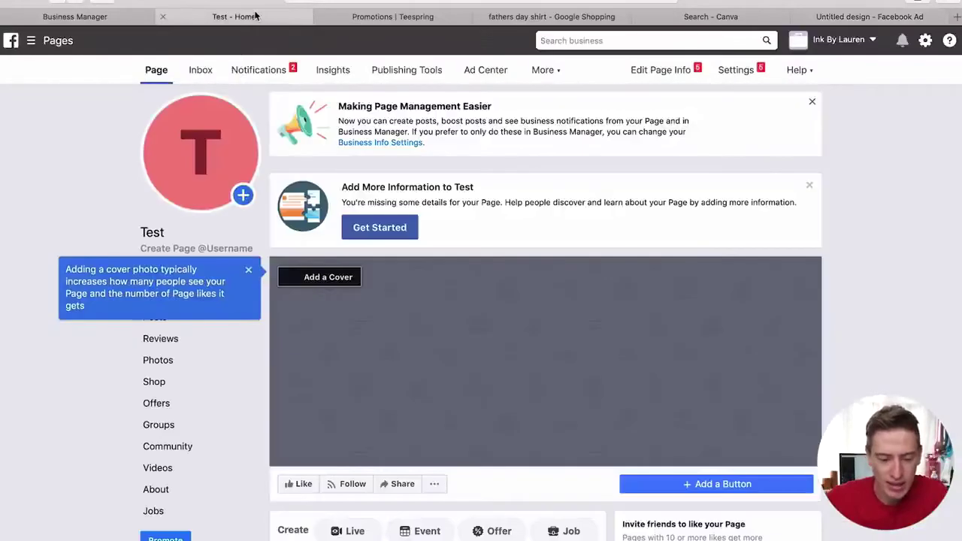
Step: Open the TEST product listing from Teespring's Listings
{"action": "left_click", "coordinate": [392, 18]}
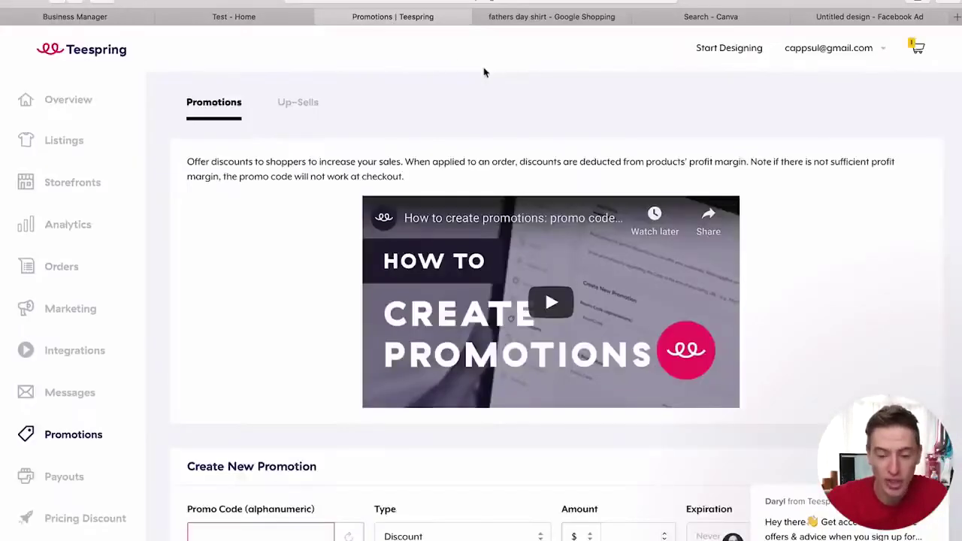
{"action": "left_click", "coordinate": [73, 143]}
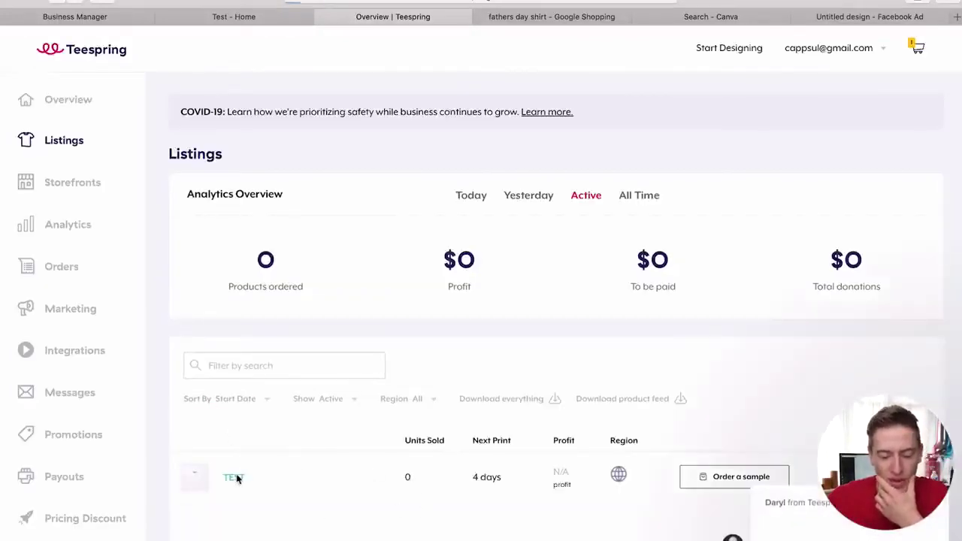
{"action": "left_click", "coordinate": [235, 478]}
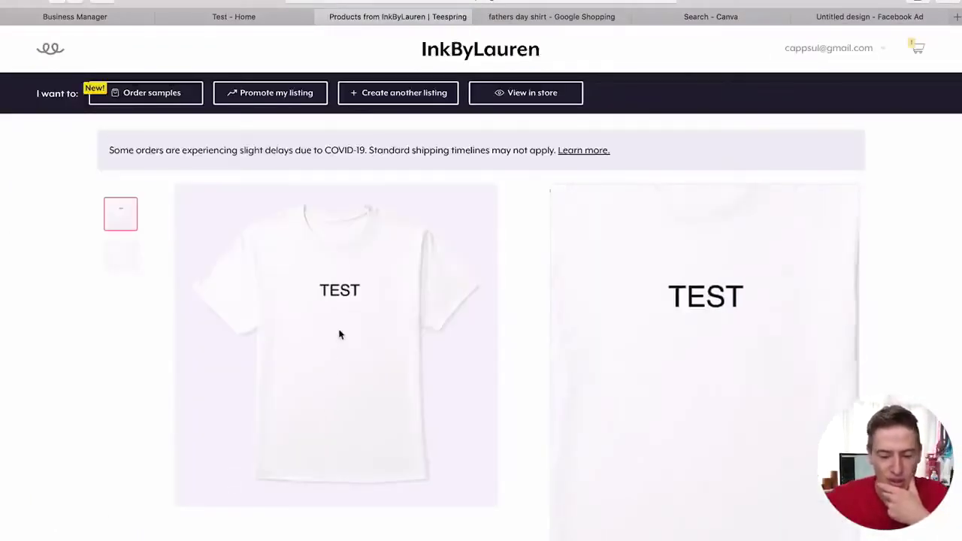
Step: Save the TEST shirt mockup image to the Desktop as 560
{"action": "left_click", "coordinate": [129, 257]}
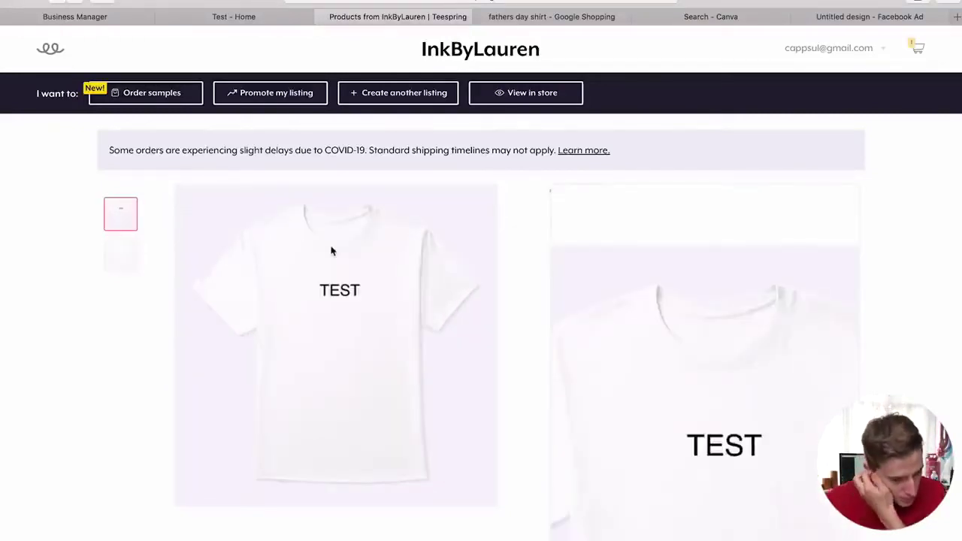
{"action": "right_click", "coordinate": [332, 250]}
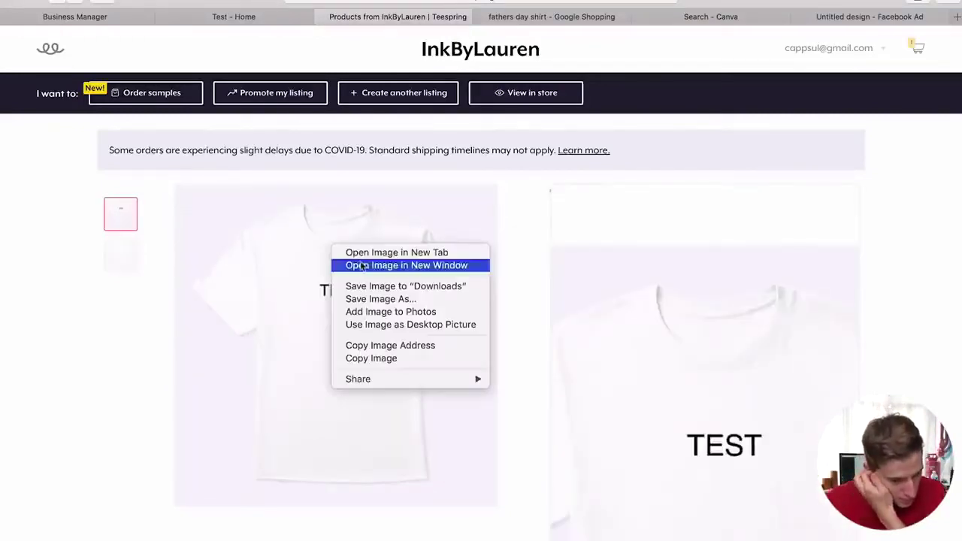
{"action": "left_click", "coordinate": [401, 301]}
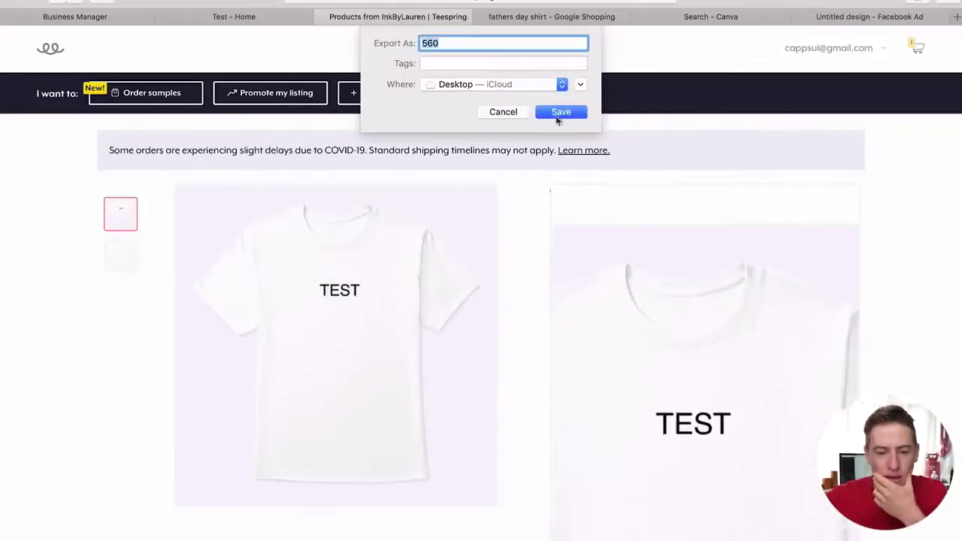
{"action": "left_click", "coordinate": [561, 112]}
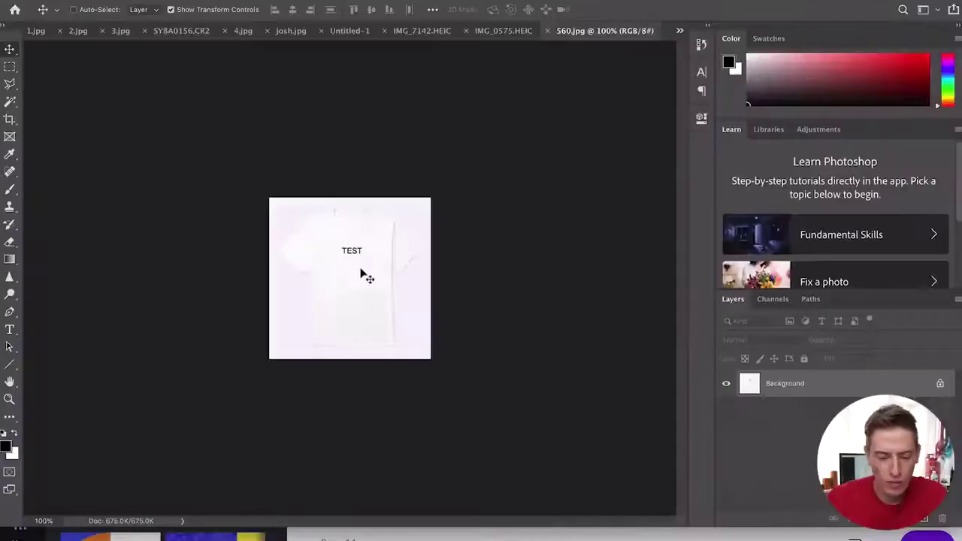
Step: Select the background around the shirt with the Magic Wand
{"action": "scroll", "coordinate": [361, 275], "scroll_direction": "up", "scroll_amount": 4}
{"action": "scroll", "coordinate": [360, 275], "scroll_direction": "up", "scroll_amount": 3}
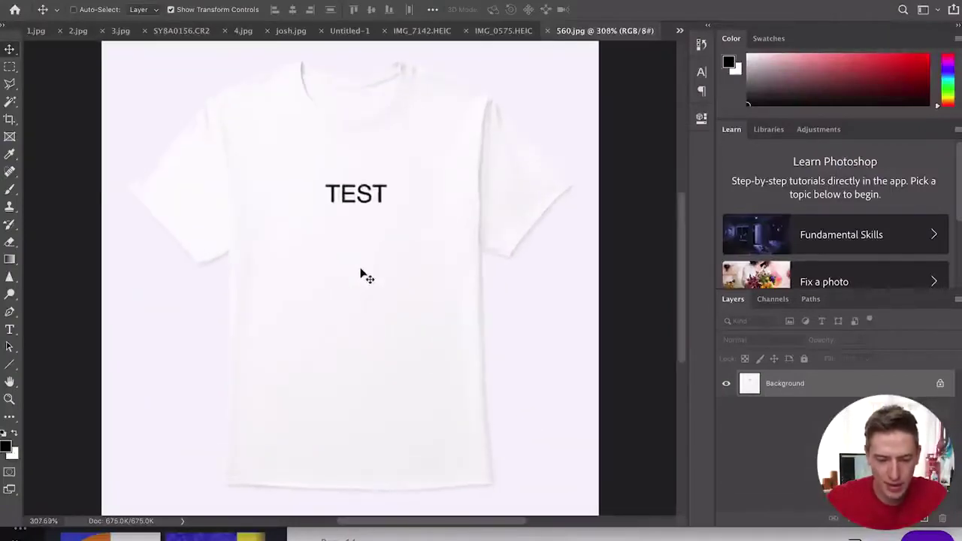
{"action": "left_click", "coordinate": [10, 101]}
{"action": "left_click", "coordinate": [196, 94]}
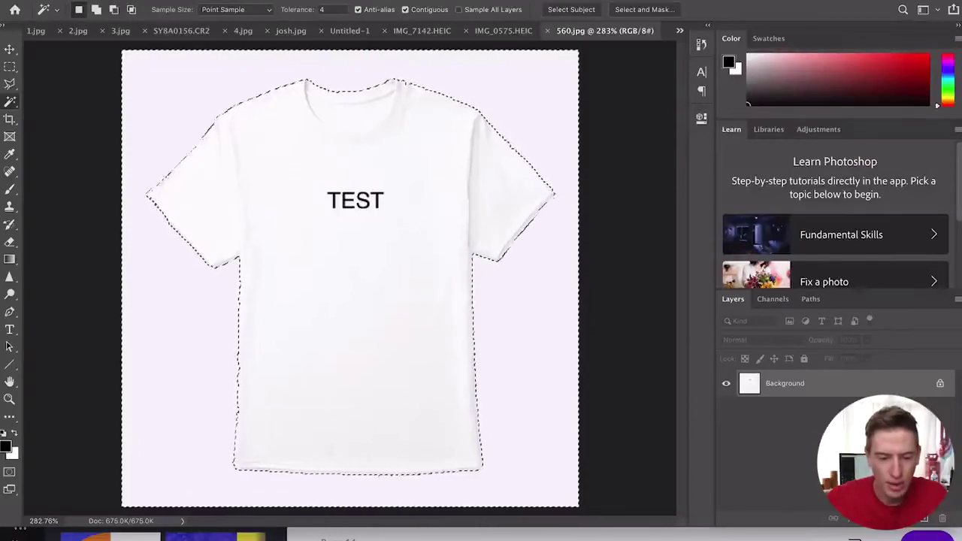
Step: Contract the selection by 1 pixel, then expand it by 1 pixel
{"action": "left_click", "coordinate": [274, 2]}
{"action": "mouse_move", "coordinate": [375, 168]}
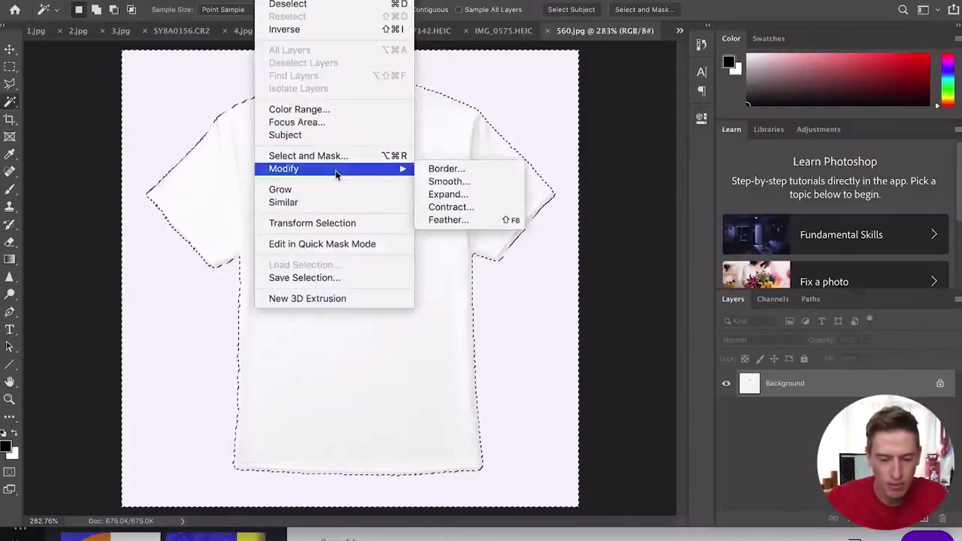
{"action": "left_click", "coordinate": [455, 208]}
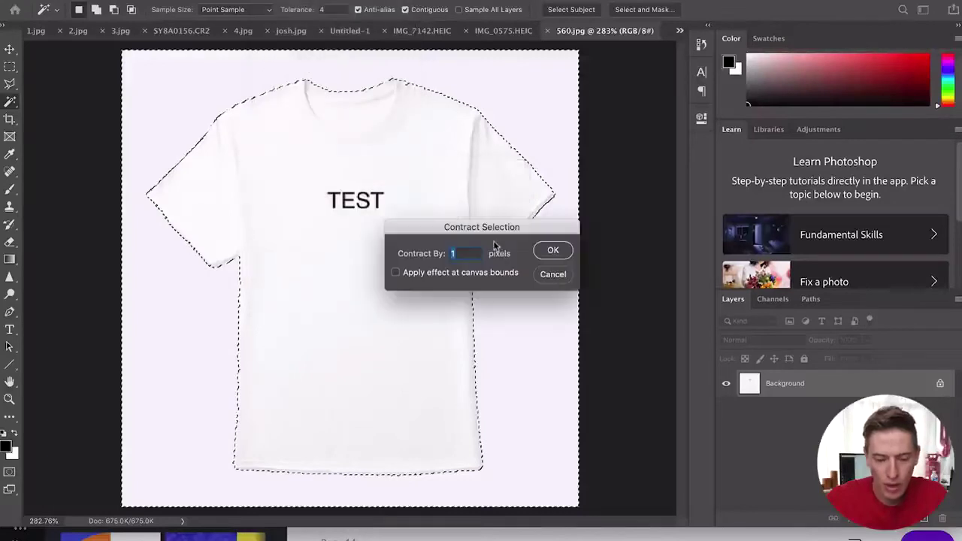
{"action": "left_click", "coordinate": [551, 252]}
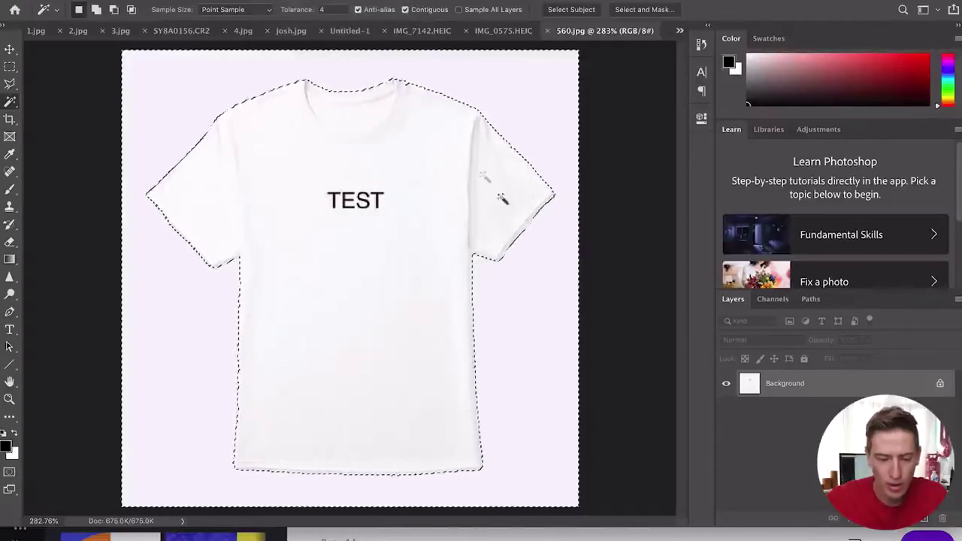
{"action": "left_click", "coordinate": [279, 0]}
{"action": "mouse_move", "coordinate": [339, 170]}
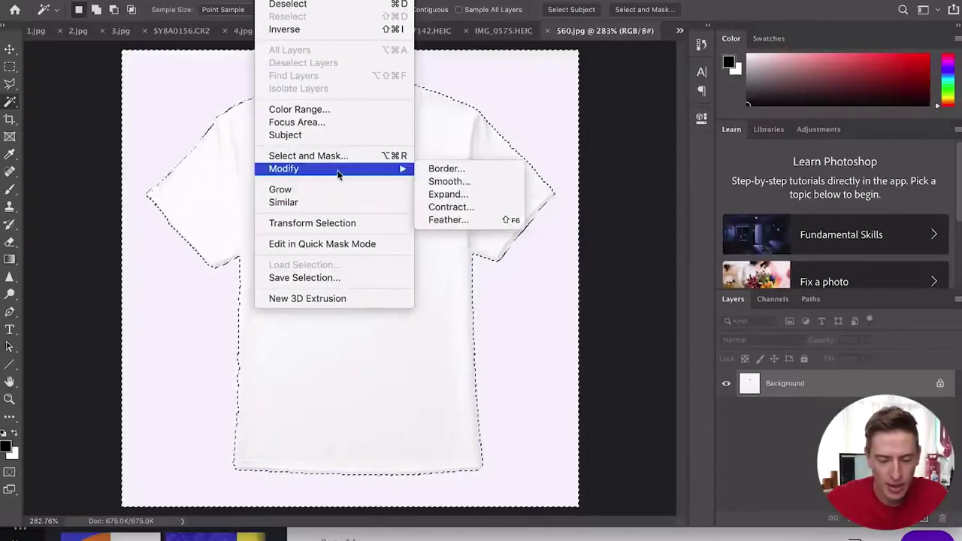
{"action": "left_click", "coordinate": [462, 195]}
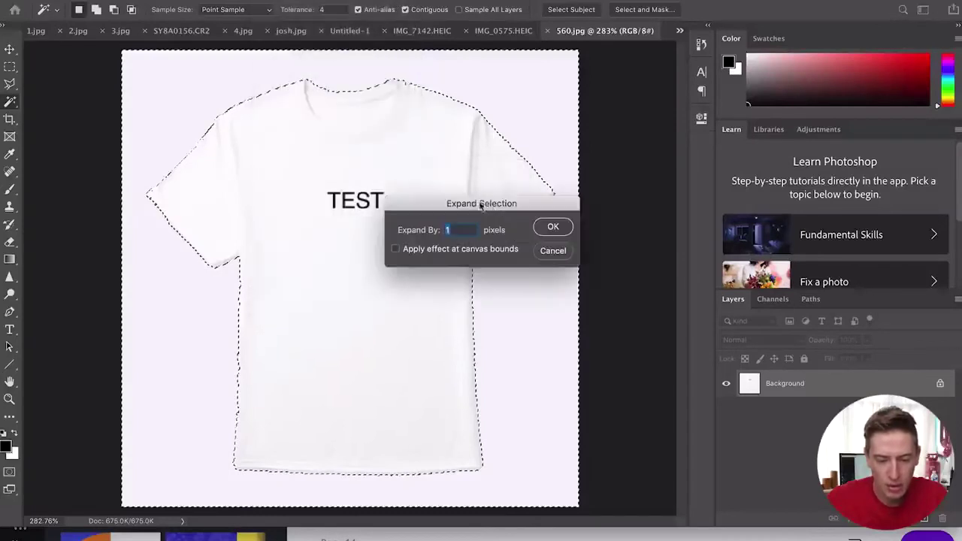
{"action": "left_click", "coordinate": [554, 229]}
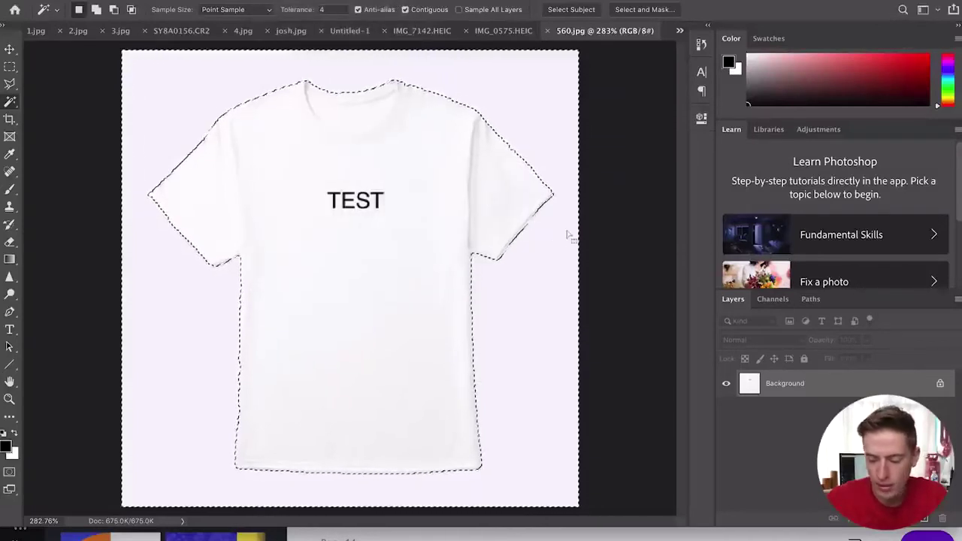
Step: Unlock the layer, delete the selected background and deselect
{"action": "left_click", "coordinate": [939, 383]}
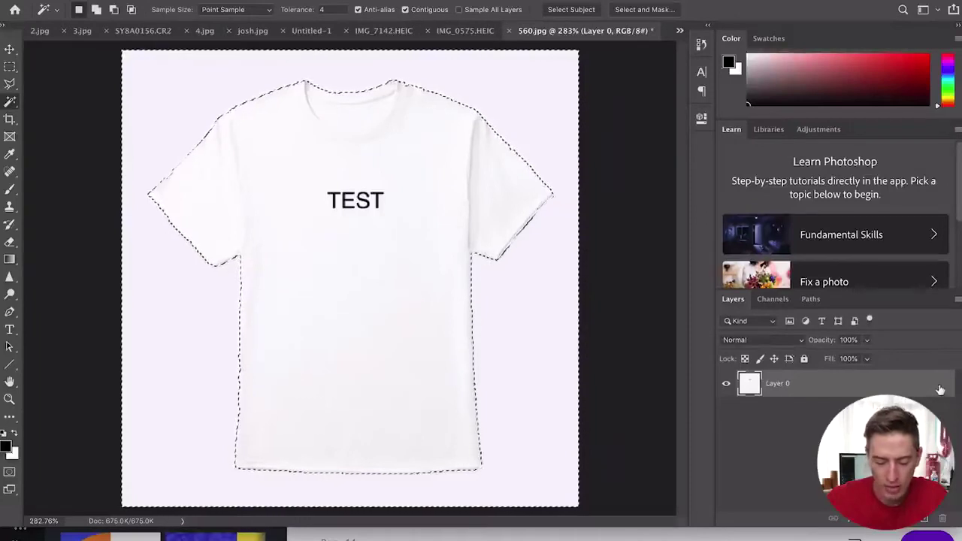
{"action": "key", "text": "ctrl+j"}
{"action": "key", "text": "ctrl+e"}
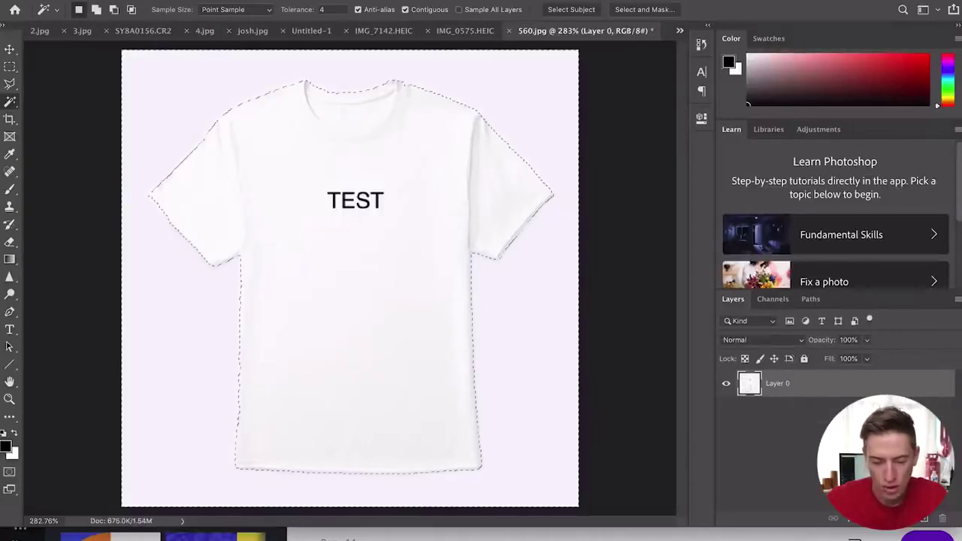
{"action": "key", "text": "ctrl+shift+d"}
{"action": "key", "text": "ctrl+shift+i"}
{"action": "key", "text": "Delete"}
{"action": "key", "text": "ctrl+d"}
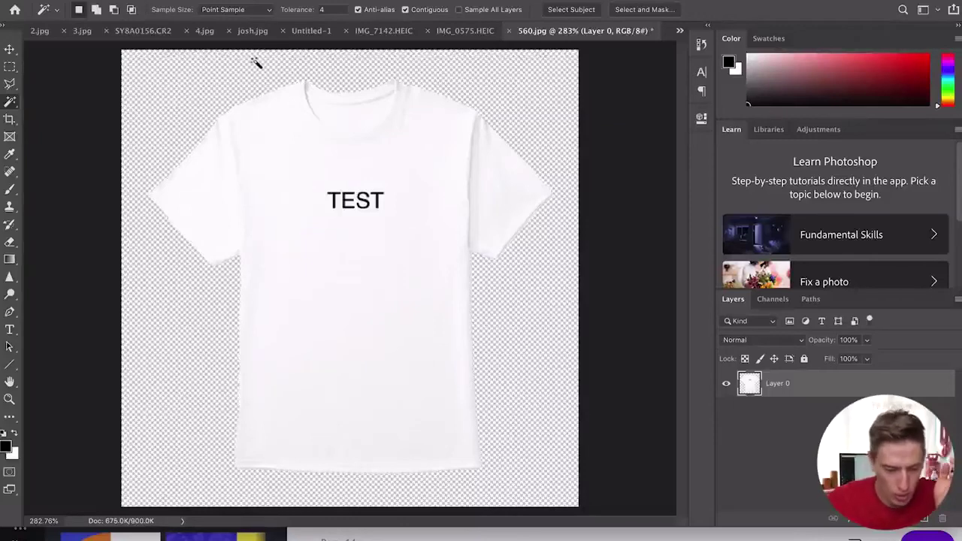
Step: Add a red backing layer to check the shirt's edges
{"action": "scroll", "coordinate": [214, 121], "scroll_direction": "up", "scroll_amount": 5}
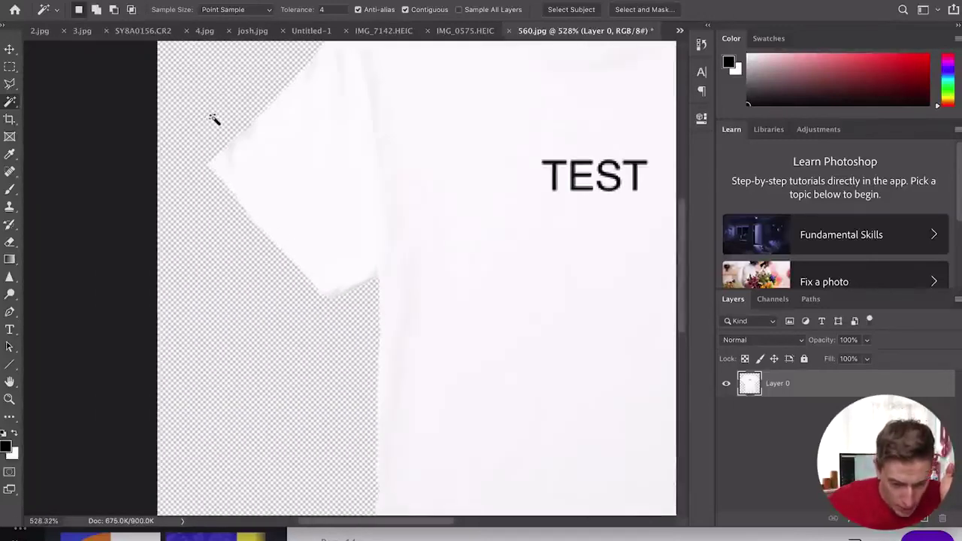
{"action": "scroll", "coordinate": [210, 128], "scroll_direction": "up", "scroll_amount": 4}
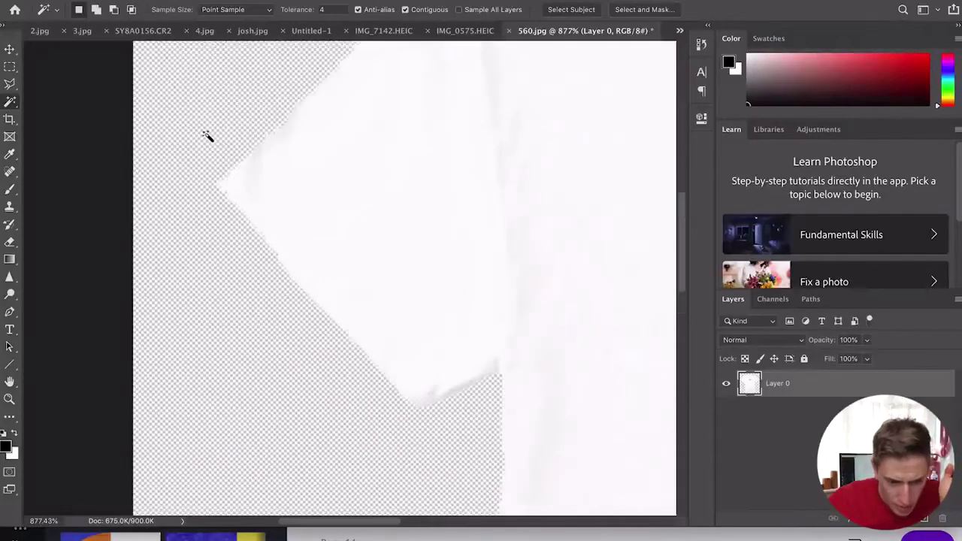
{"action": "scroll", "coordinate": [208, 136], "scroll_direction": "down", "scroll_amount": 10}
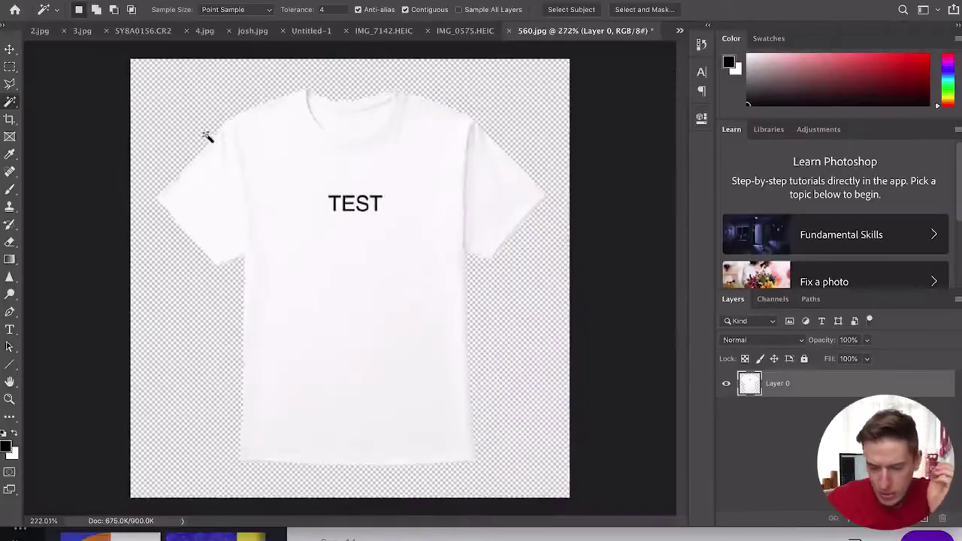
{"action": "left_click", "coordinate": [207, 136]}
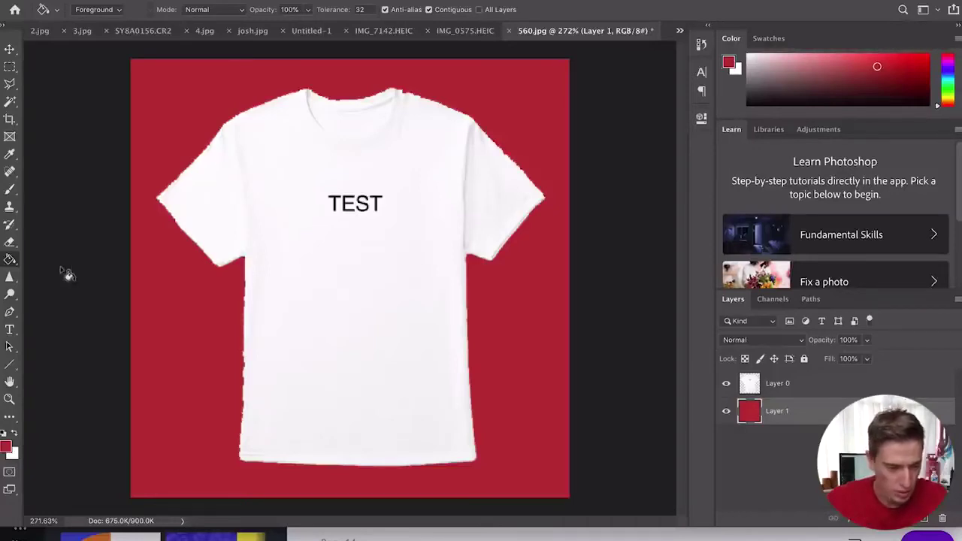
Step: Trace the shirt's left side and bottom edge with the Pen tool, then hide the red layer
{"action": "left_click", "coordinate": [9, 311]}
{"action": "left_click", "coordinate": [245, 258]}
{"action": "left_click", "coordinate": [243, 417]}
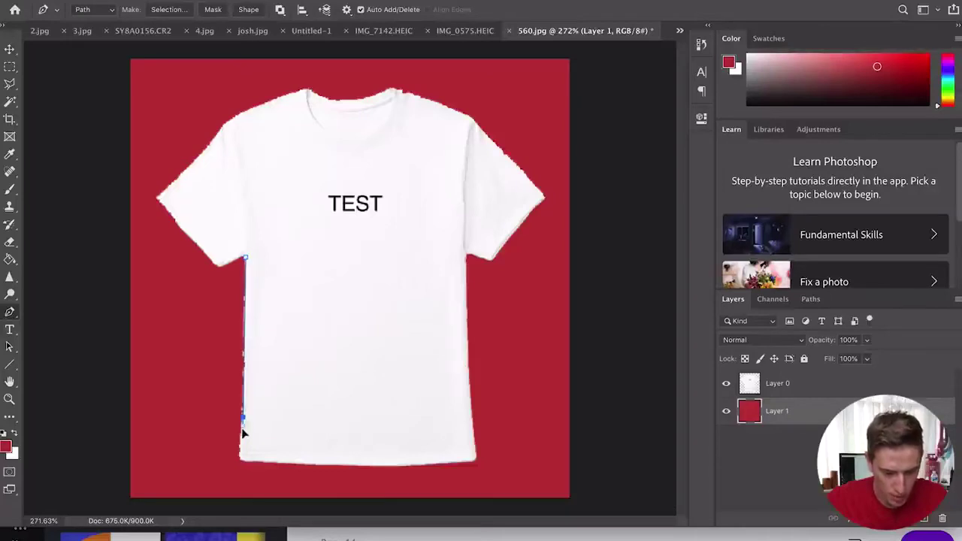
{"action": "left_click", "coordinate": [239, 458]}
{"action": "left_click", "coordinate": [383, 466]}
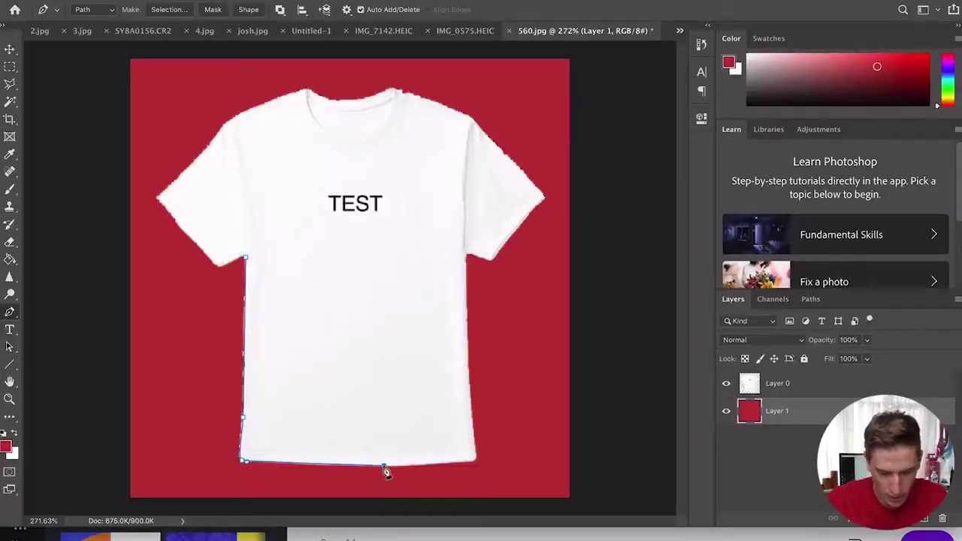
{"action": "left_click", "coordinate": [476, 459]}
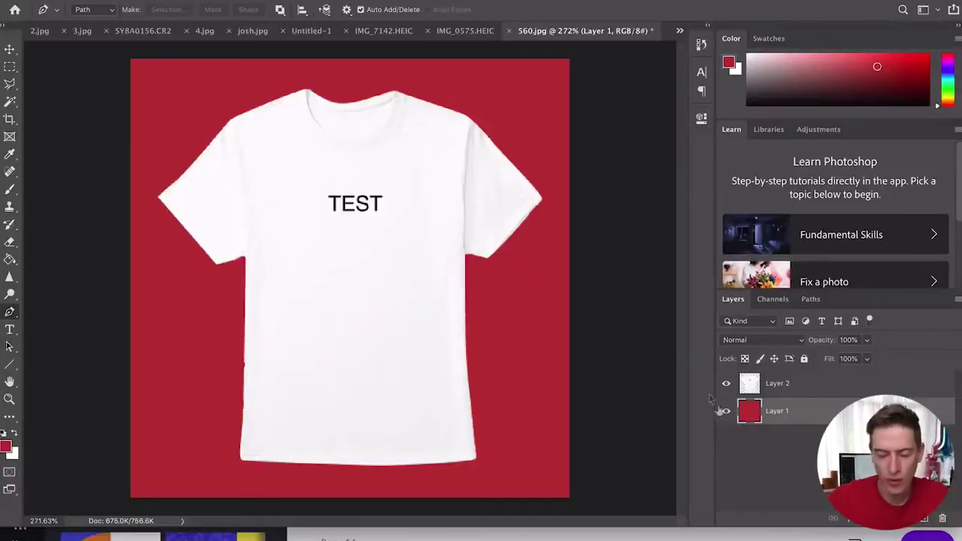
{"action": "left_click", "coordinate": [726, 411]}
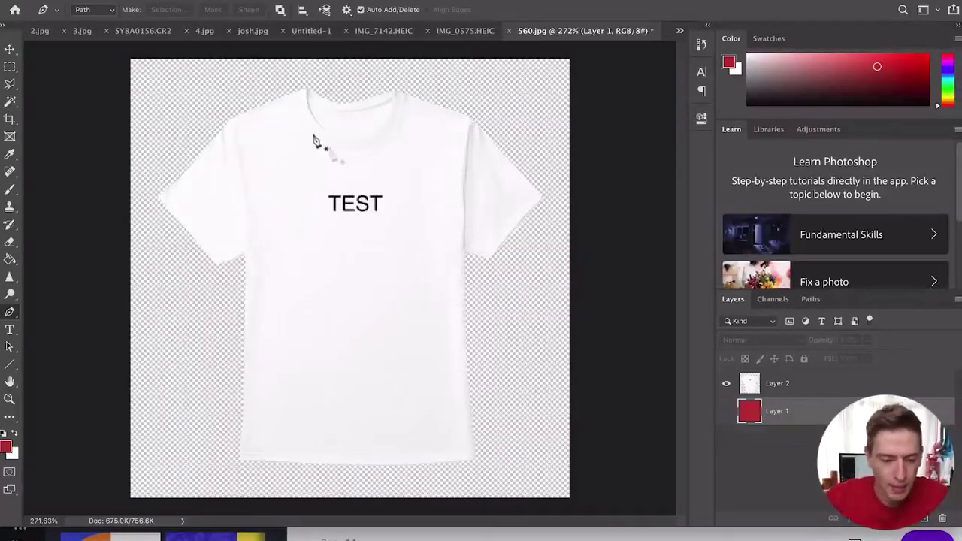
{"action": "left_click", "coordinate": [101, 0]}
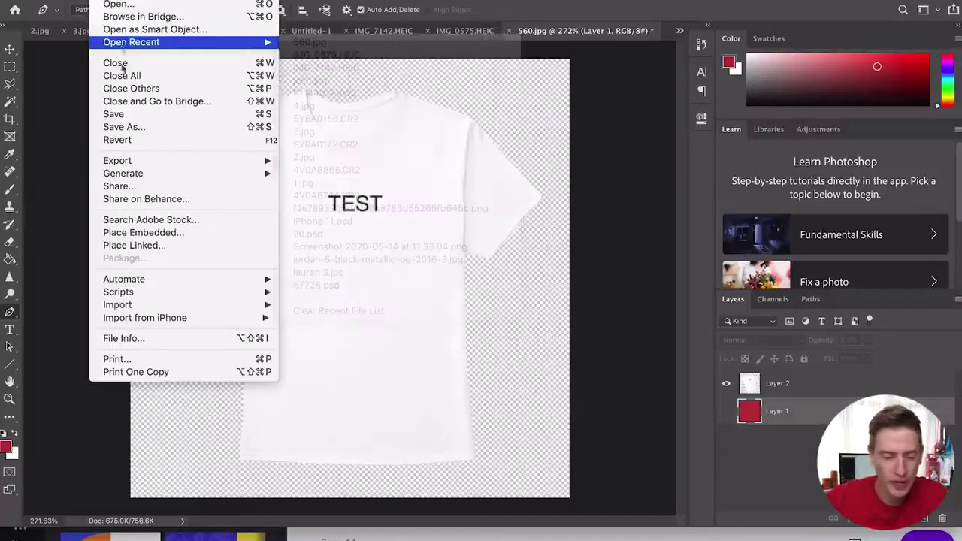
Step: Save the image as a PNG named 'test', accepting the default PNG options
{"action": "left_click", "coordinate": [219, 129]}
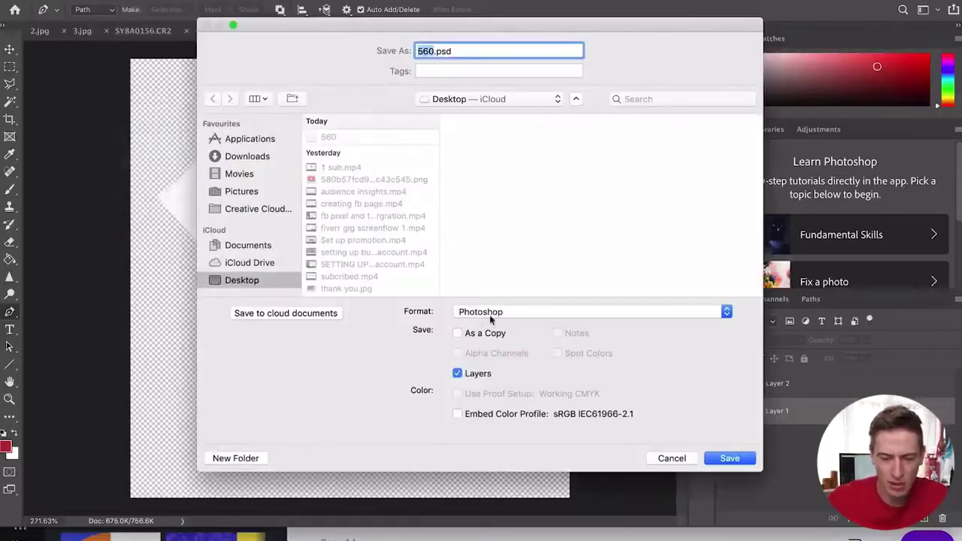
{"action": "type", "text": "test png"}
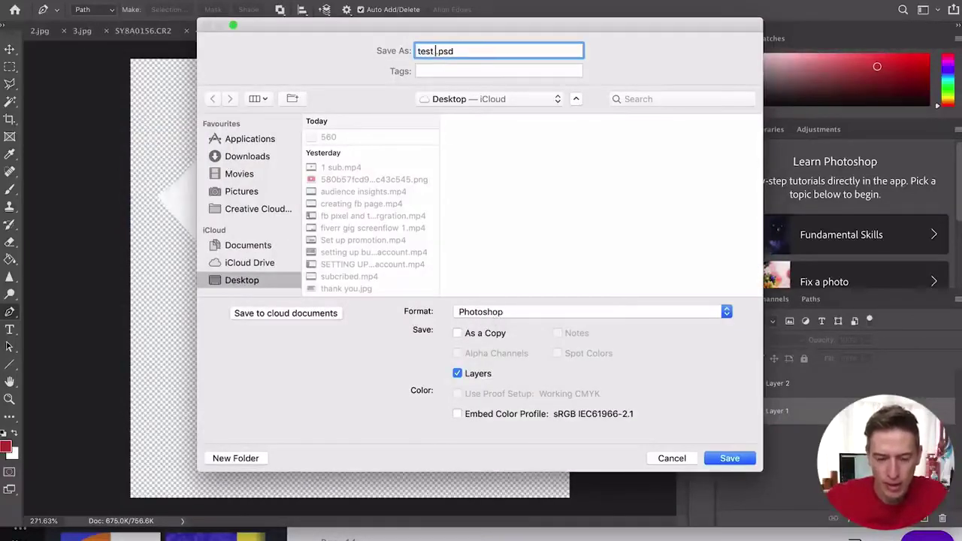
{"action": "left_click", "coordinate": [552, 310]}
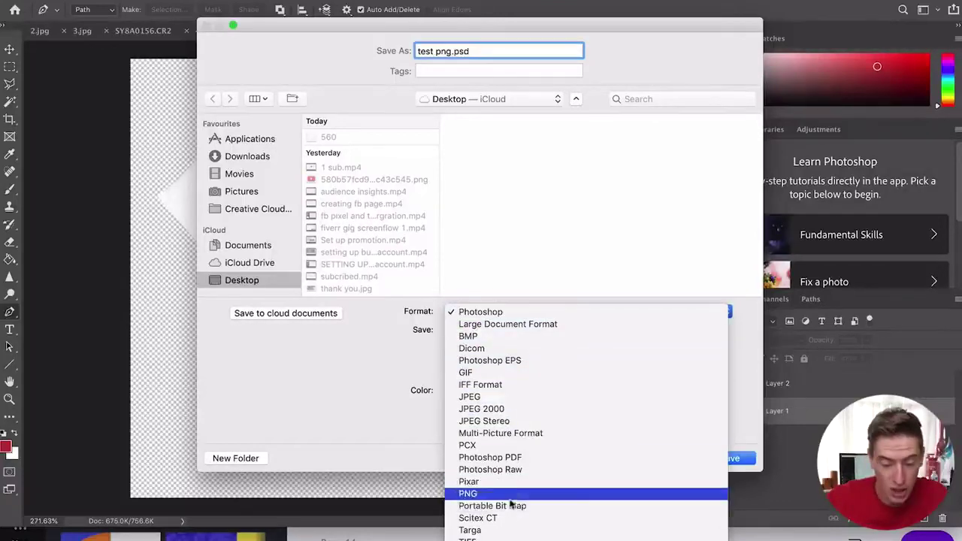
{"action": "left_click", "coordinate": [510, 498]}
{"action": "left_click", "coordinate": [731, 458]}
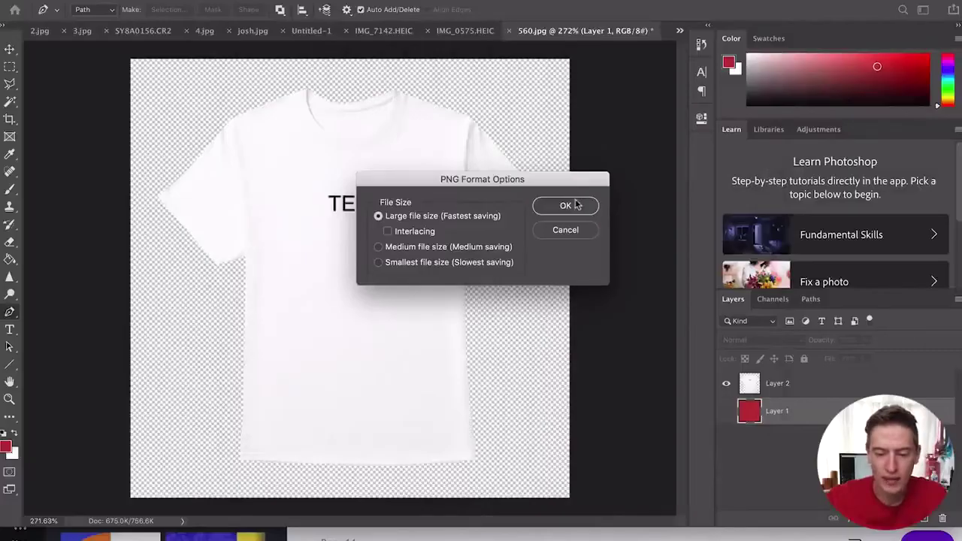
{"action": "left_click", "coordinate": [566, 205]}
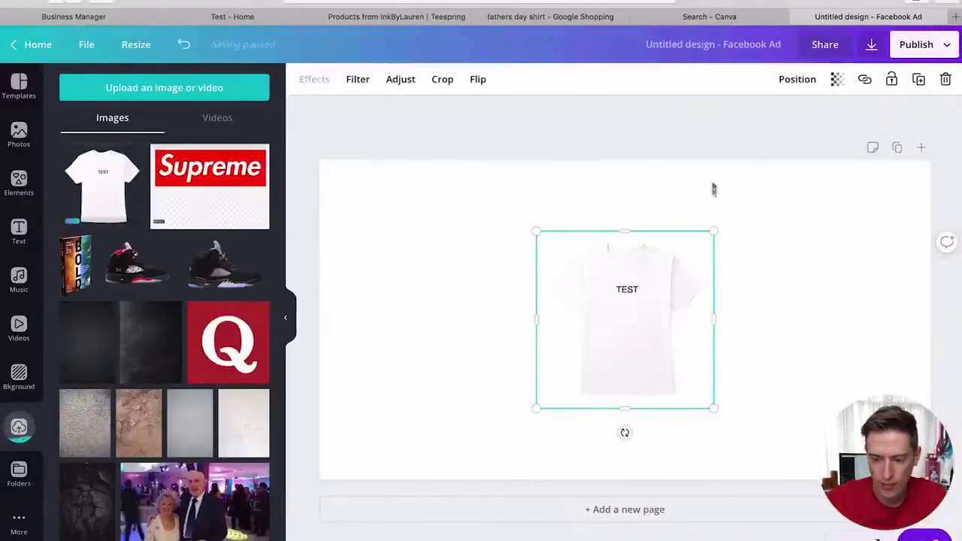
Step: Enlarge and centre the T-shirt, and apply the red gradient page background
{"action": "left_click_drag", "start_coordinate": [713, 231], "coordinate": [827, 118]}
{"action": "left_click_drag", "start_coordinate": [756, 230], "coordinate": [694, 275]}
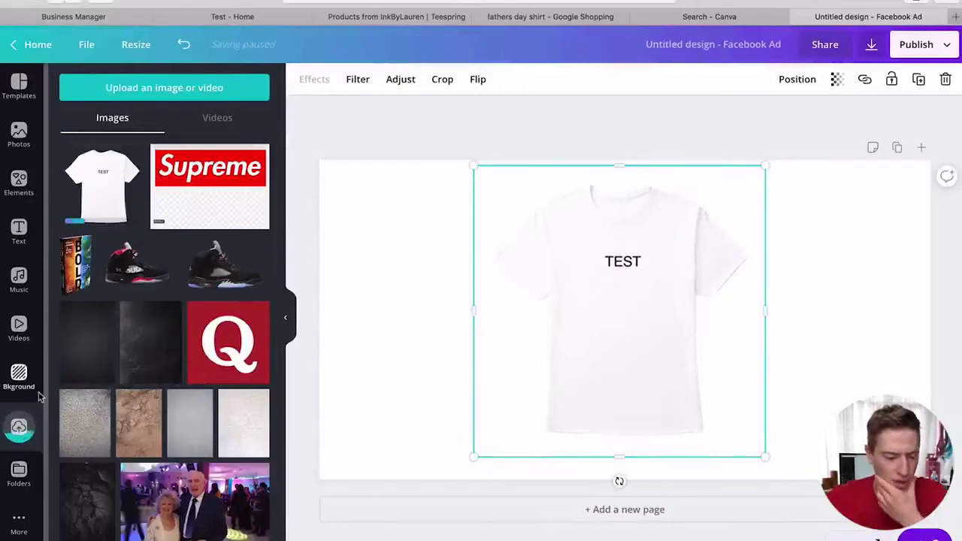
{"action": "left_click", "coordinate": [21, 378]}
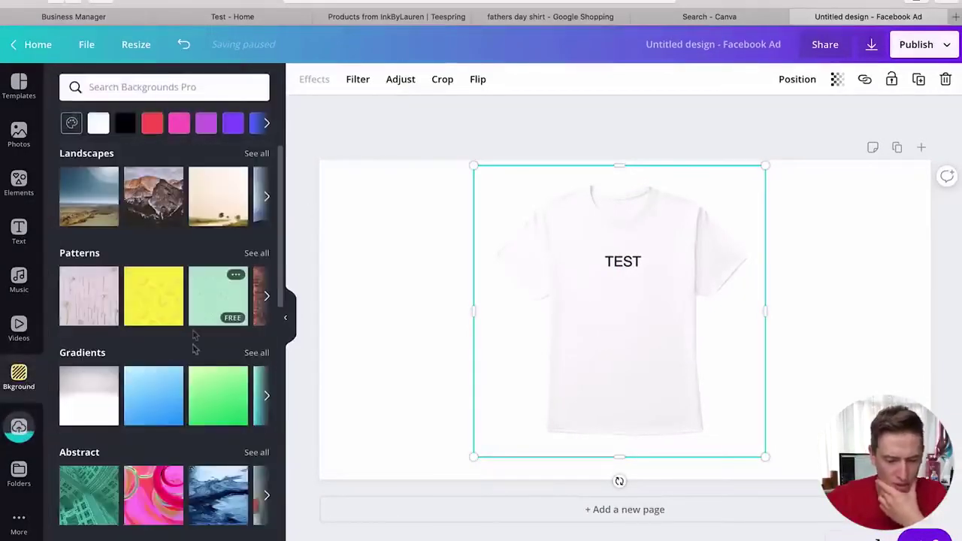
{"action": "left_click", "coordinate": [266, 399]}
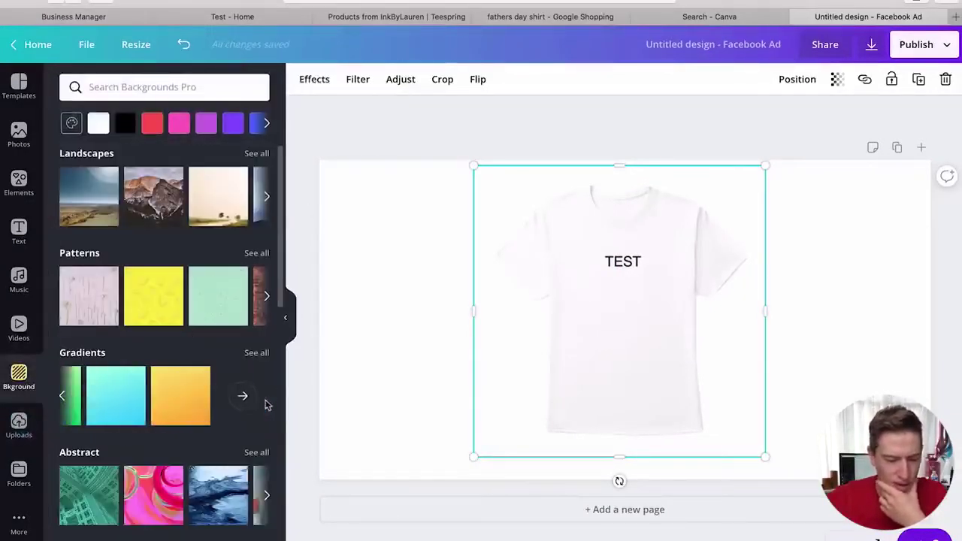
{"action": "left_click", "coordinate": [182, 398]}
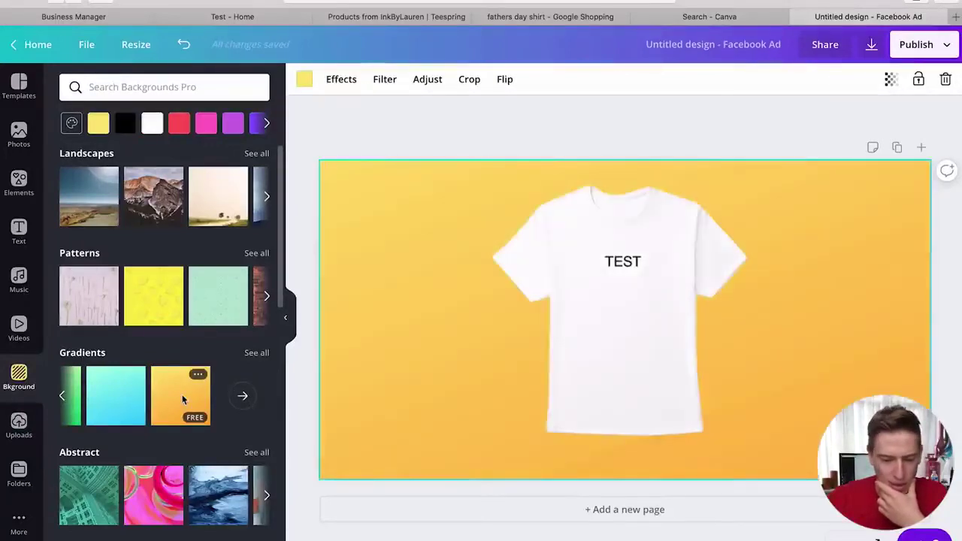
{"action": "left_click", "coordinate": [240, 396]}
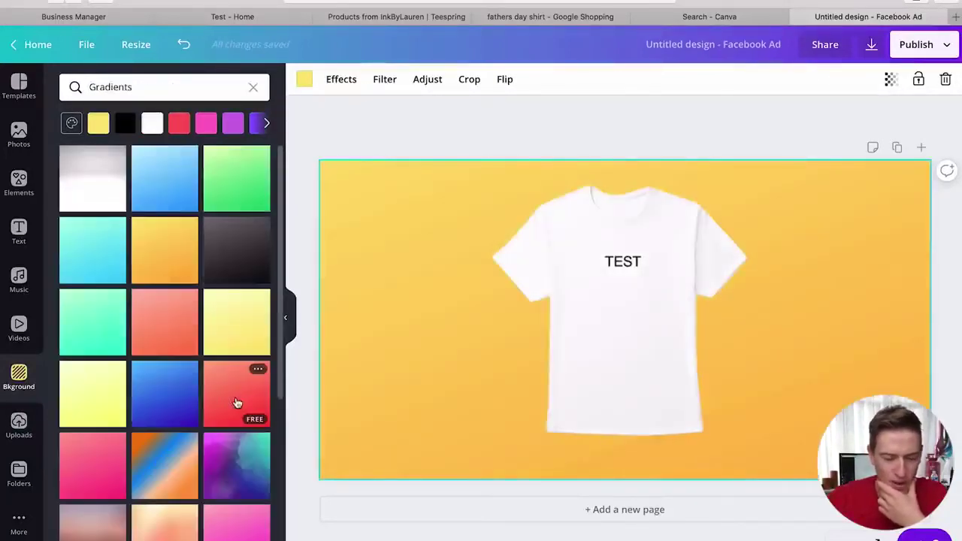
{"action": "left_click", "coordinate": [237, 404]}
Step: Fine-tune the T-shirt's size and position back to the centre
{"action": "left_click", "coordinate": [626, 386]}
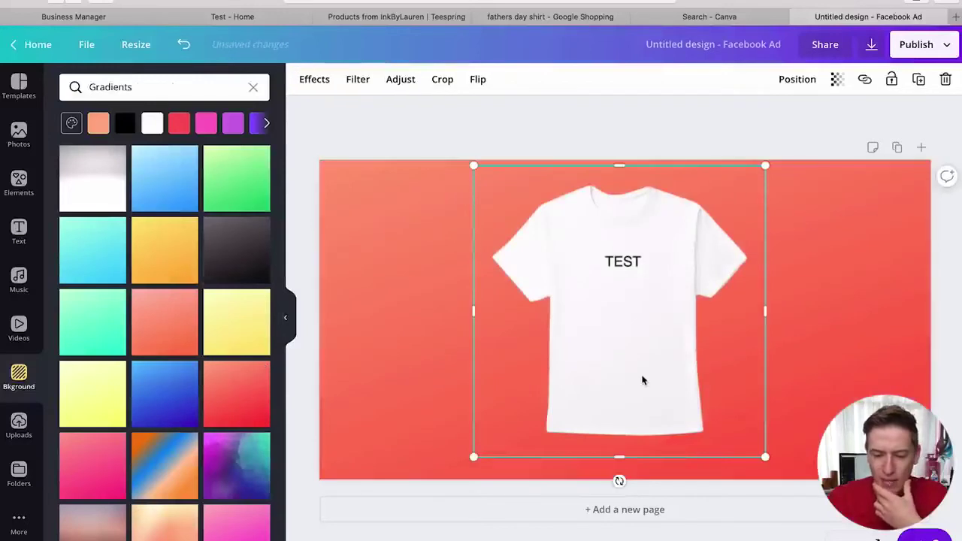
{"action": "left_click_drag", "start_coordinate": [766, 167], "coordinate": [911, 118]}
{"action": "left_click_drag", "start_coordinate": [726, 284], "coordinate": [681, 355]}
{"action": "left_click_drag", "start_coordinate": [819, 141], "coordinate": [787, 192]}
{"action": "left_click_drag", "start_coordinate": [686, 288], "coordinate": [710, 248]}
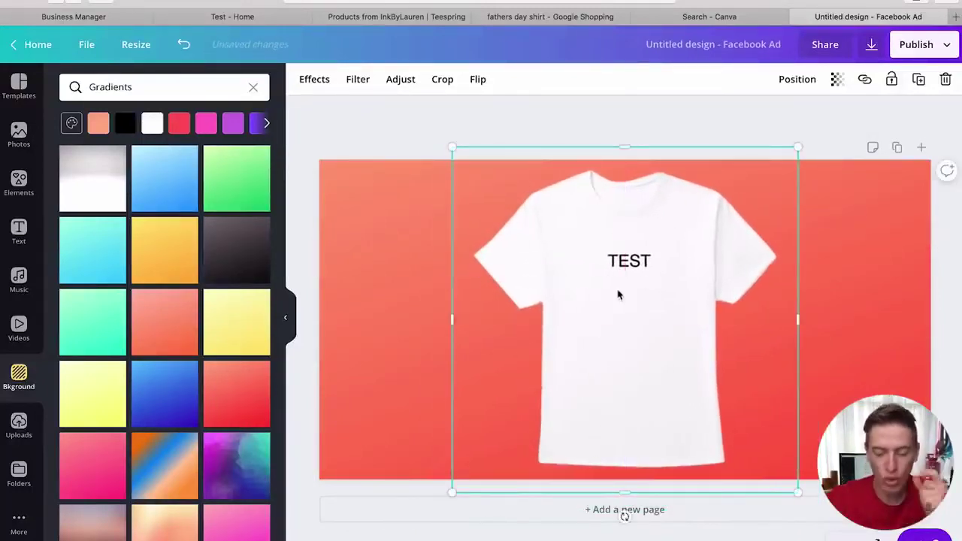
Step: Add a heading reading 'WOULD YOU WEAR THIS?'
{"action": "left_click", "coordinate": [41, 227]}
{"action": "left_click", "coordinate": [138, 151]}
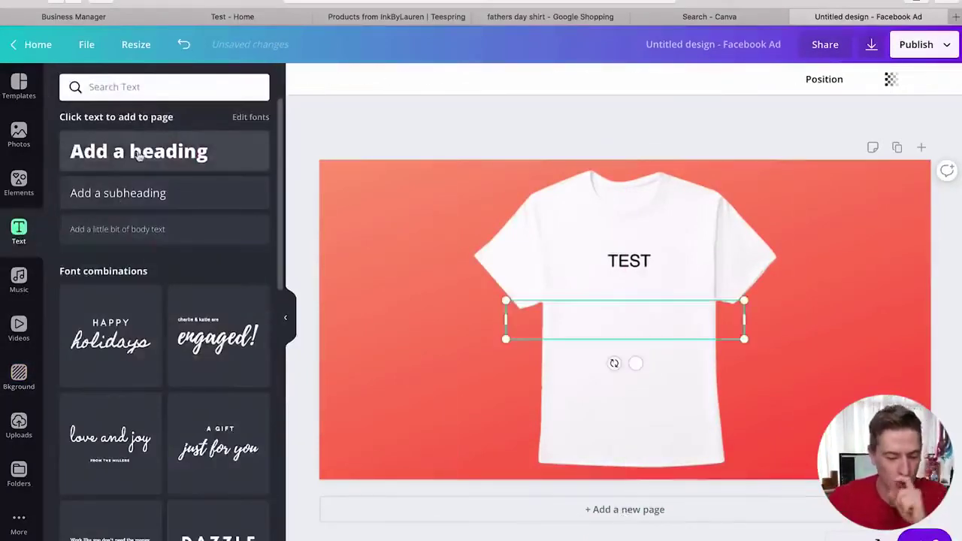
{"action": "type", "text": "WOULD YOU WEAR THIS?"}
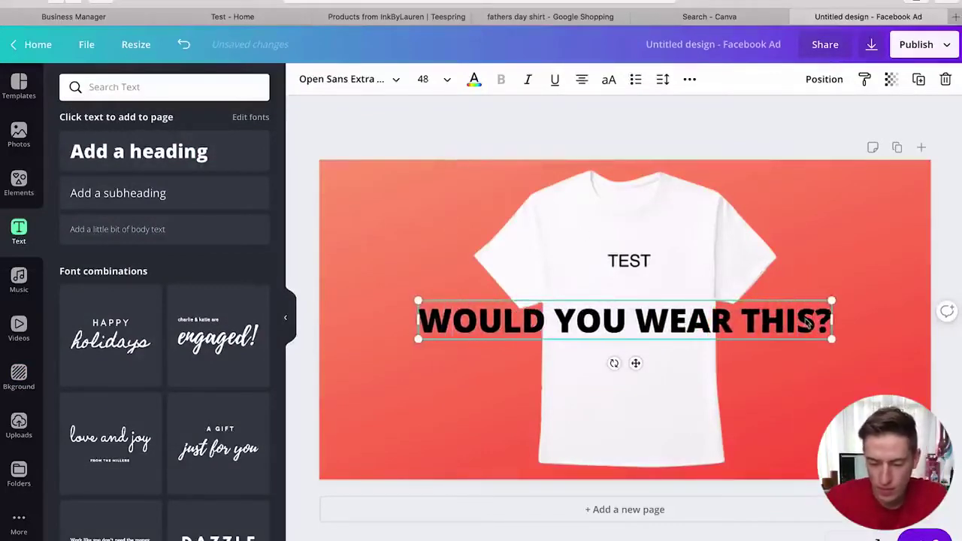
{"action": "key", "text": "BackSpace"}
{"action": "type", "text": "A"}
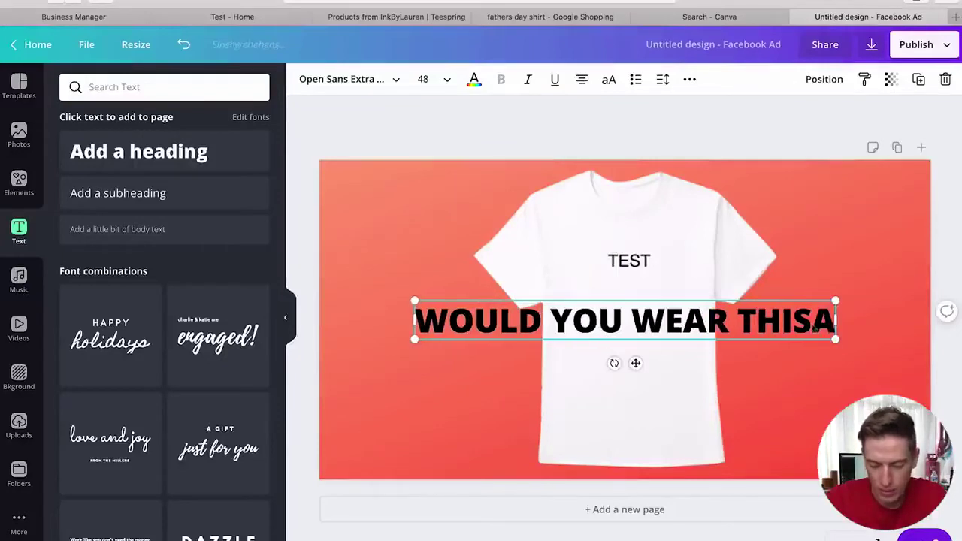
{"action": "key", "text": "BackSpace"}
{"action": "type", "text": "?"}
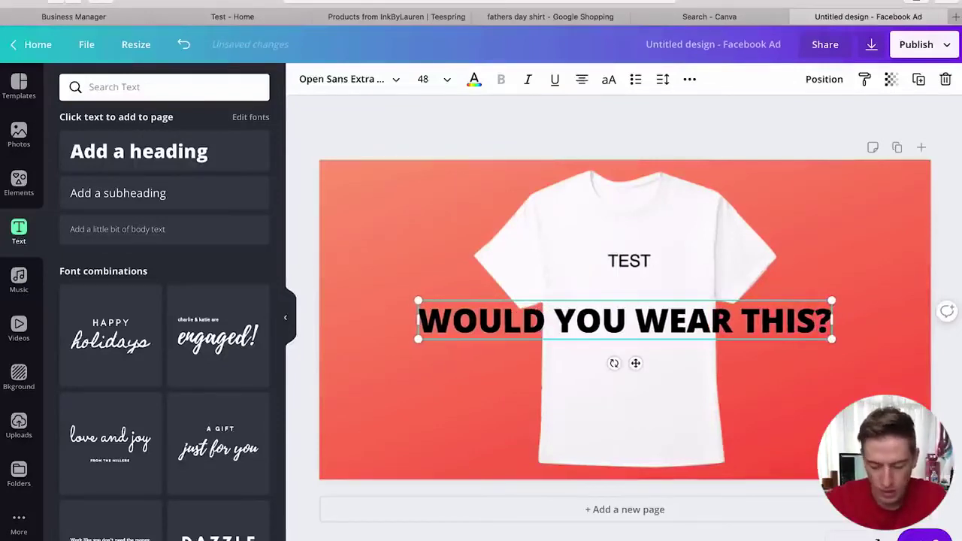
Step: Make the heading text white and move it to the bottom of the shirt
{"action": "key", "text": "ctrl+a"}
{"action": "left_click", "coordinate": [474, 79]}
{"action": "left_click", "coordinate": [144, 276]}
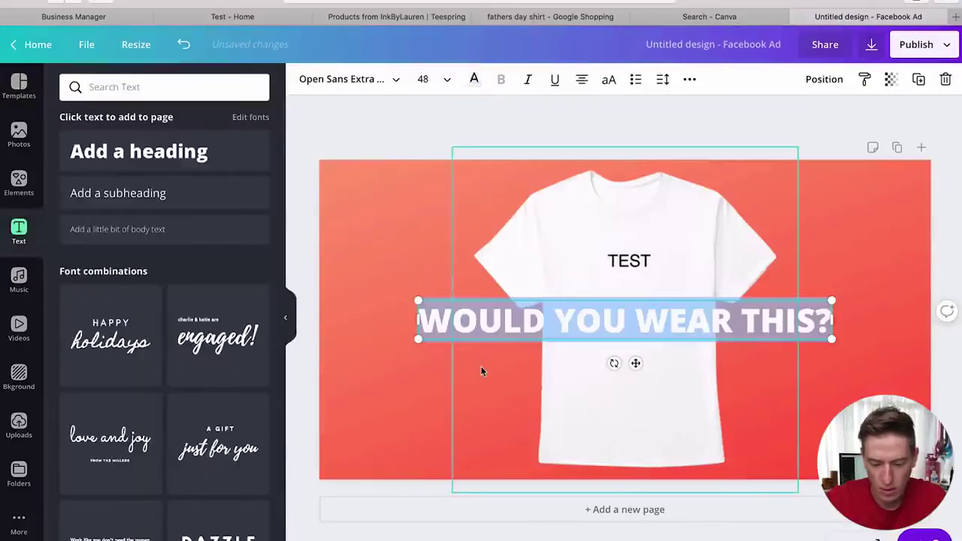
{"action": "left_click", "coordinate": [482, 370]}
{"action": "left_click_drag", "start_coordinate": [492, 321], "coordinate": [492, 445]}
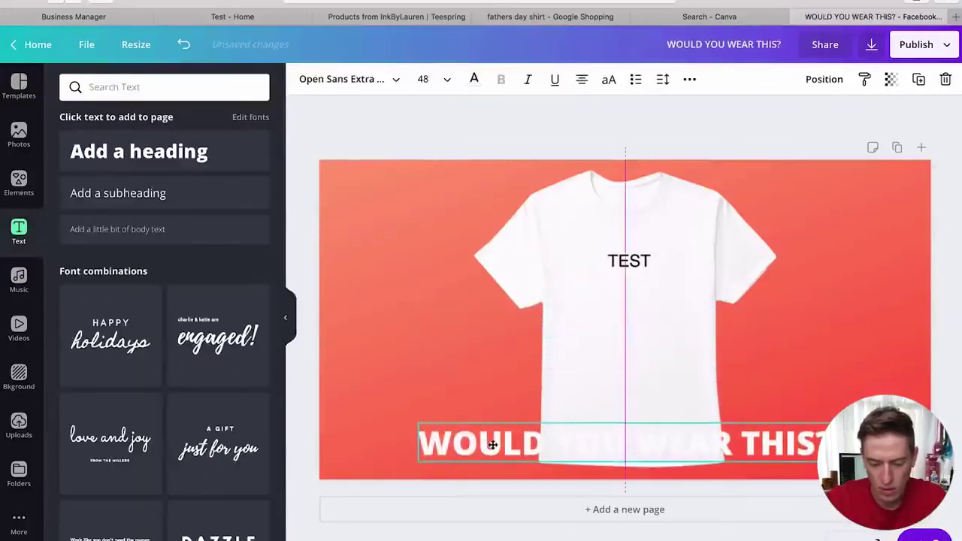
{"action": "left_click", "coordinate": [19, 377]}
Step: Add a rectangle behind the heading and colour it dark green
{"action": "left_click", "coordinate": [19, 184]}
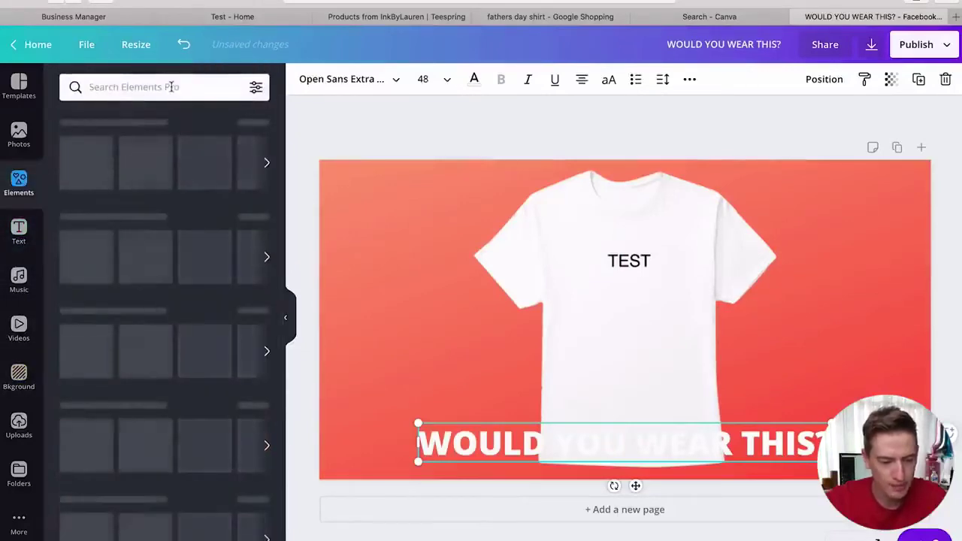
{"action": "left_click", "coordinate": [611, 444]}
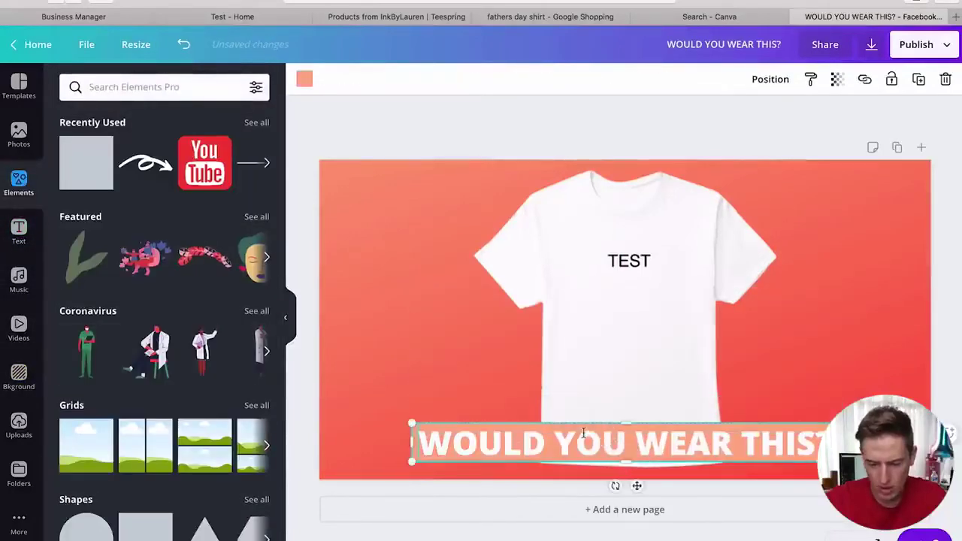
{"action": "left_click", "coordinate": [304, 80]}
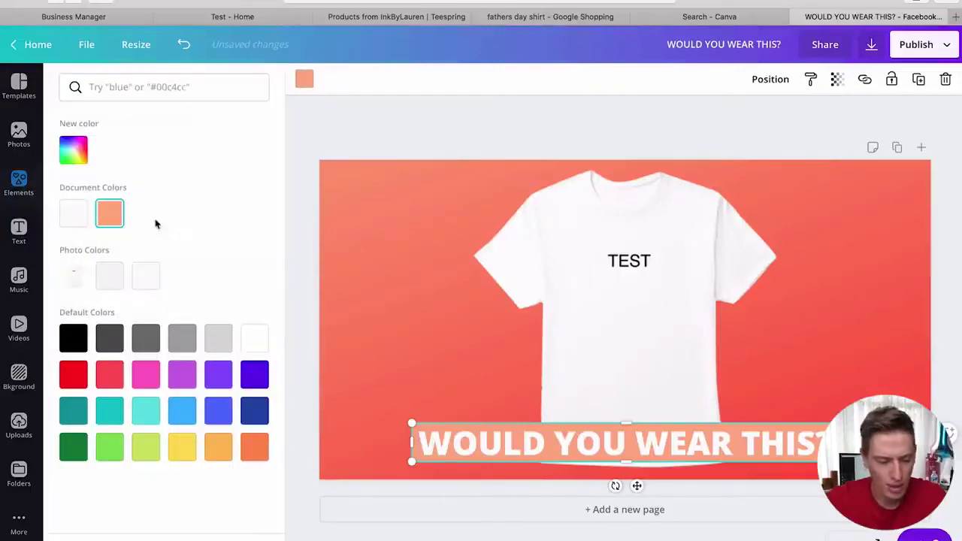
{"action": "left_click", "coordinate": [116, 451]}
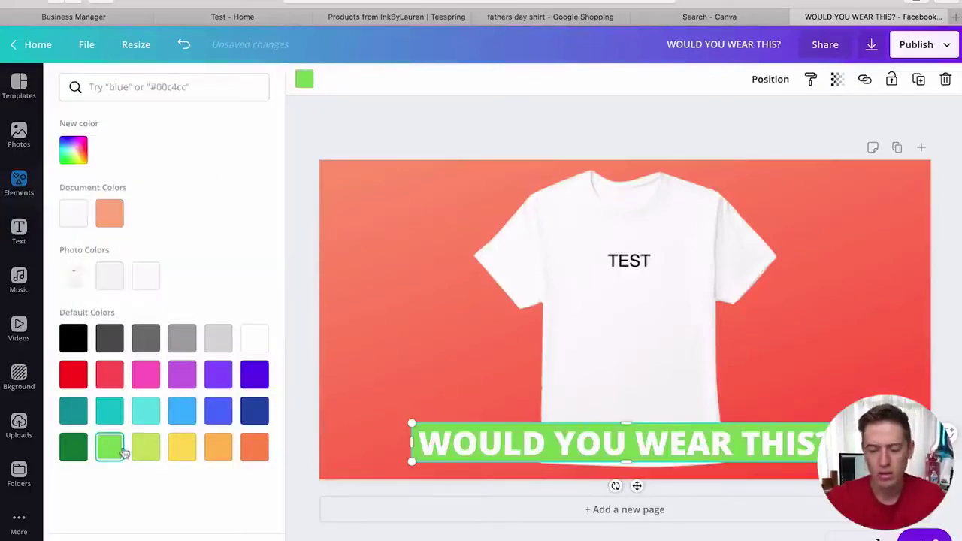
{"action": "left_click", "coordinate": [77, 375]}
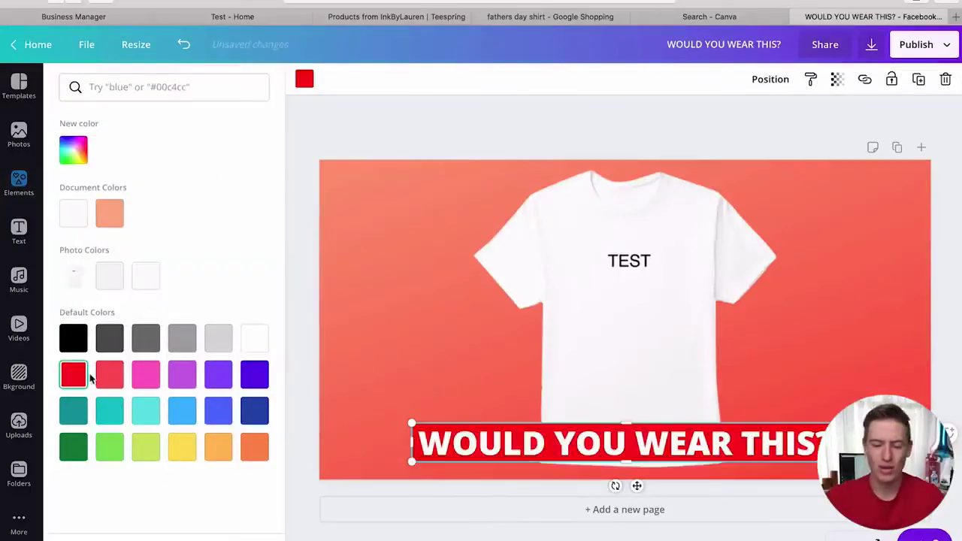
{"action": "left_click", "coordinate": [109, 382]}
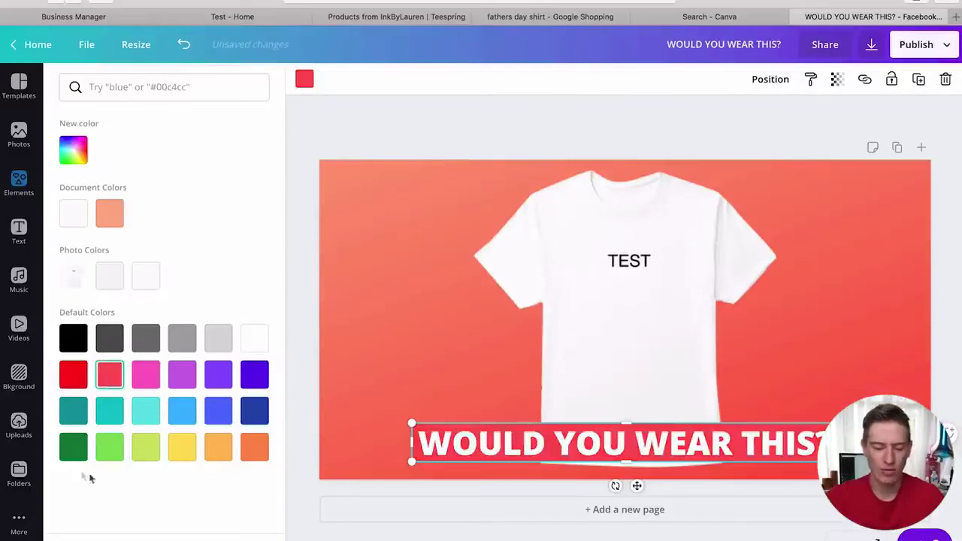
{"action": "left_click", "coordinate": [69, 455]}
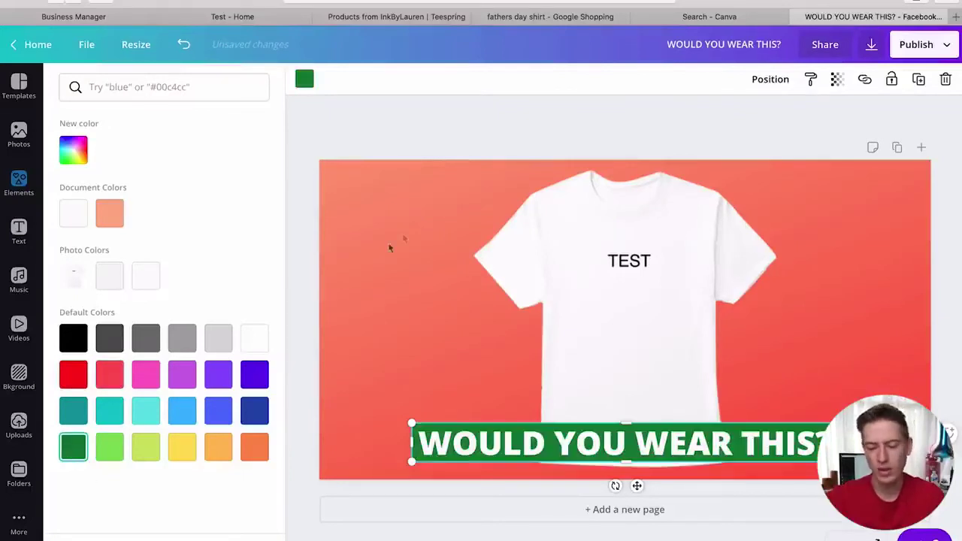
{"action": "key", "text": "Escape"}
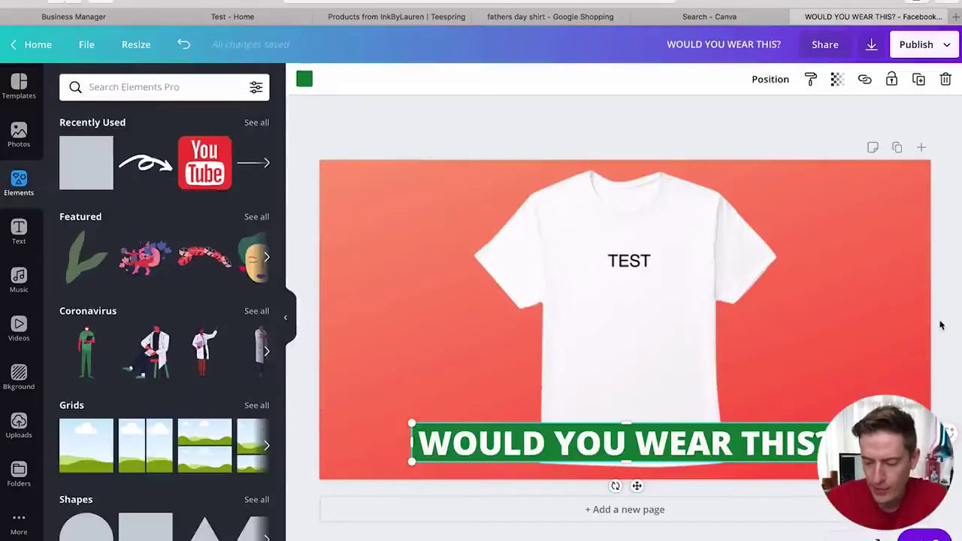
{"action": "key", "text": "Escape"}
Step: Nudge the heading and the T-shirt image to re-centre them
{"action": "left_click", "coordinate": [624, 443]}
{"action": "left_click", "coordinate": [624, 472]}
{"action": "left_click", "coordinate": [817, 447]}
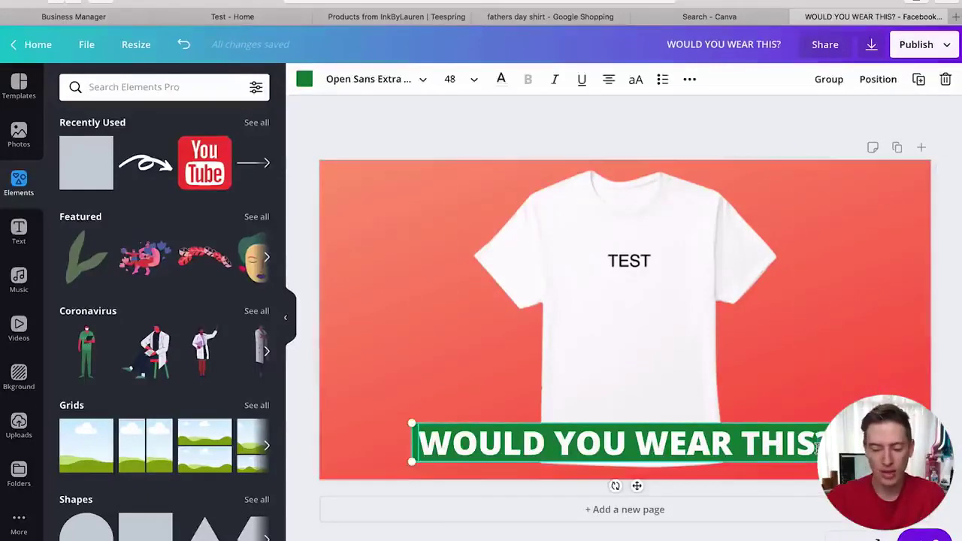
{"action": "mouse_move", "coordinate": [817, 447]}
{"action": "left_mouse_down"}
{"action": "mouse_move", "coordinate": [826, 446]}
{"action": "mouse_move", "coordinate": [815, 443]}
{"action": "left_mouse_up"}
{"action": "left_click", "coordinate": [873, 341]}
{"action": "mouse_move", "coordinate": [648, 308]}
{"action": "left_mouse_down"}
{"action": "mouse_move", "coordinate": [639, 305]}
{"action": "mouse_move", "coordinate": [647, 308]}
{"action": "left_mouse_up"}
{"action": "left_click", "coordinate": [872, 275]}
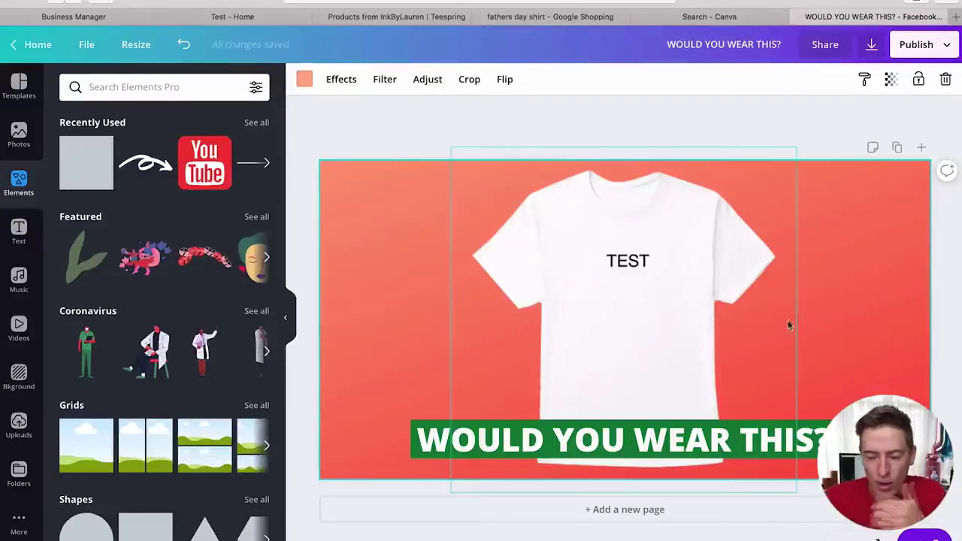
Step: Download the design as a PNG at 2x size (2400 x 1256)
{"action": "left_click", "coordinate": [943, 43]}
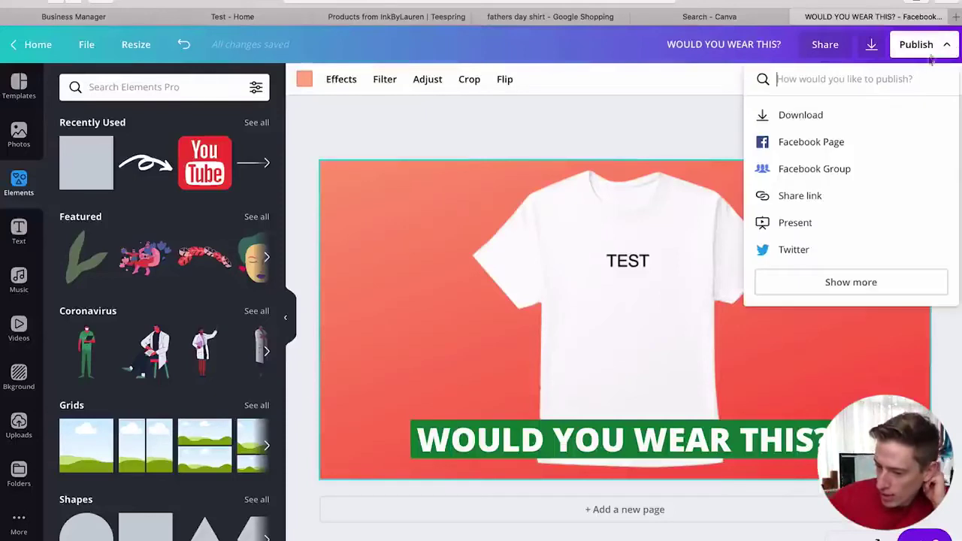
{"action": "left_click", "coordinate": [840, 119]}
{"action": "left_click_drag", "start_coordinate": [816, 175], "coordinate": [861, 175]}
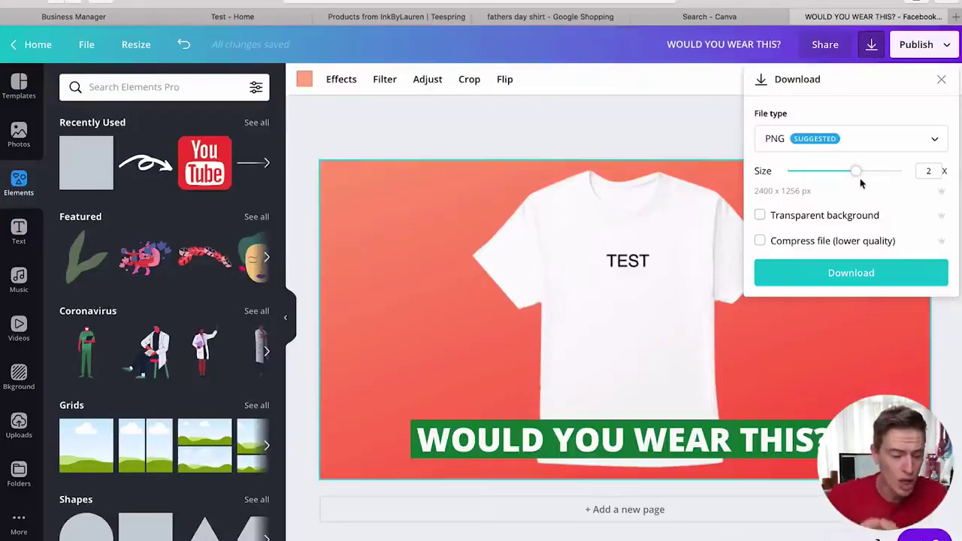
{"action": "scroll", "coordinate": [176, 275], "scroll_direction": "down", "scroll_amount": 10}
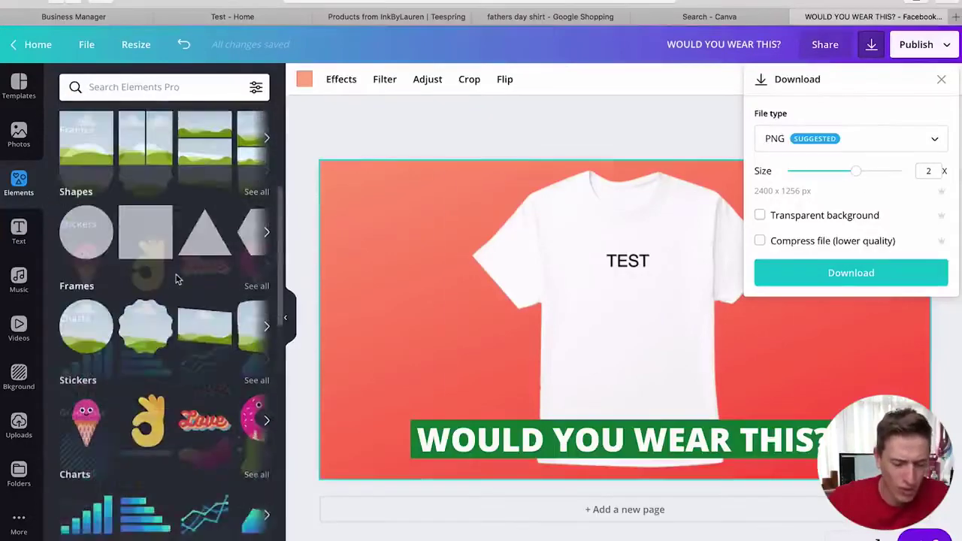
{"action": "scroll", "coordinate": [176, 279], "scroll_direction": "up", "scroll_amount": 10}
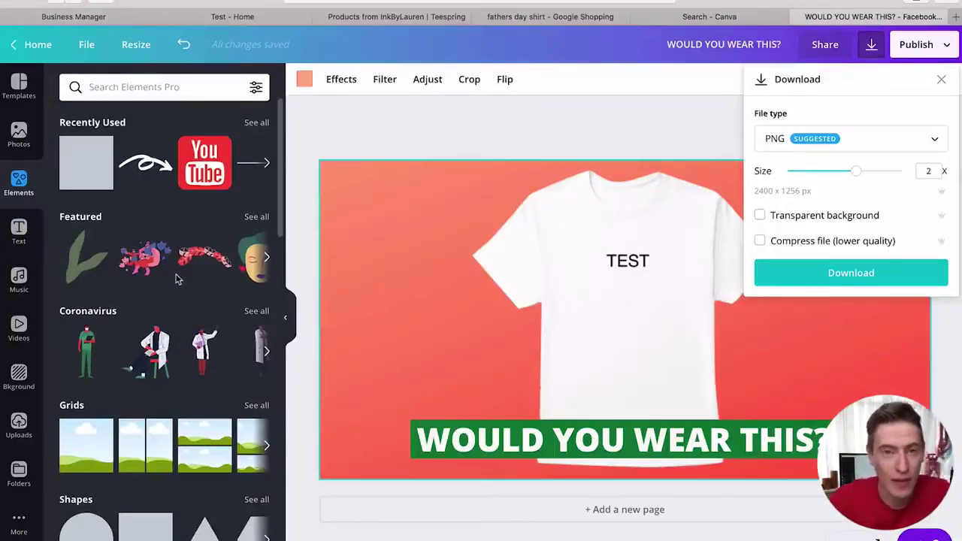
{"action": "left_click", "coordinate": [806, 279]}
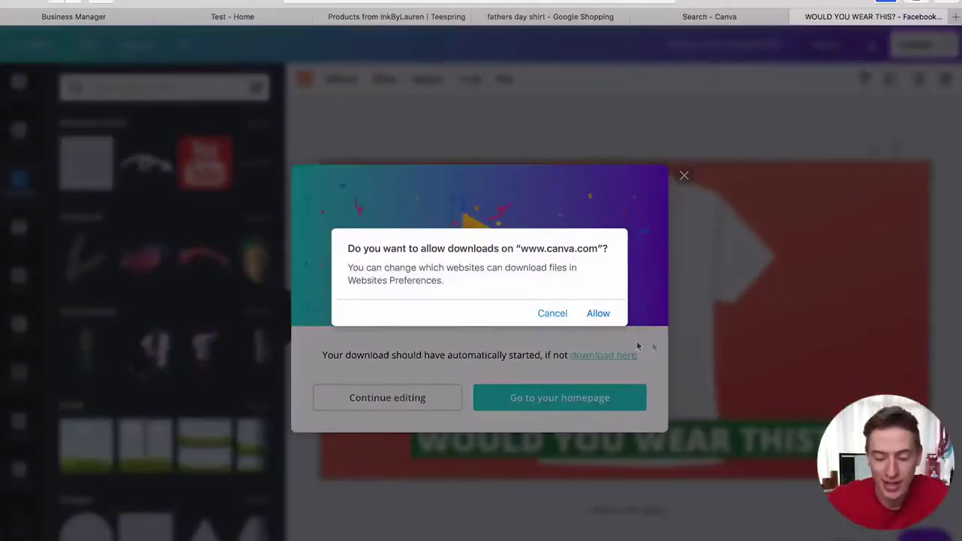
Step: Dismiss the download prompts and switch to the Test Facebook Page
{"action": "left_click", "coordinate": [554, 314]}
{"action": "left_click", "coordinate": [683, 178]}
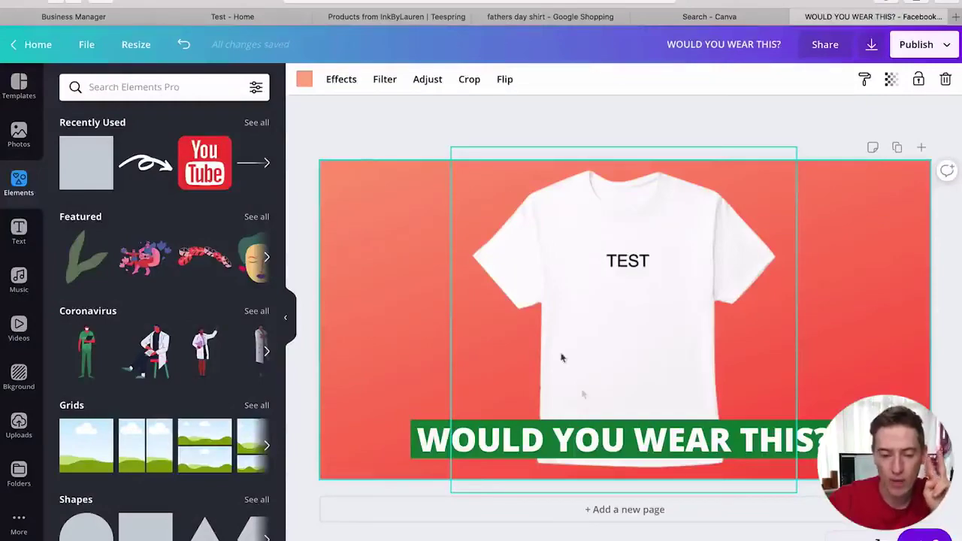
{"action": "left_click", "coordinate": [243, 16]}
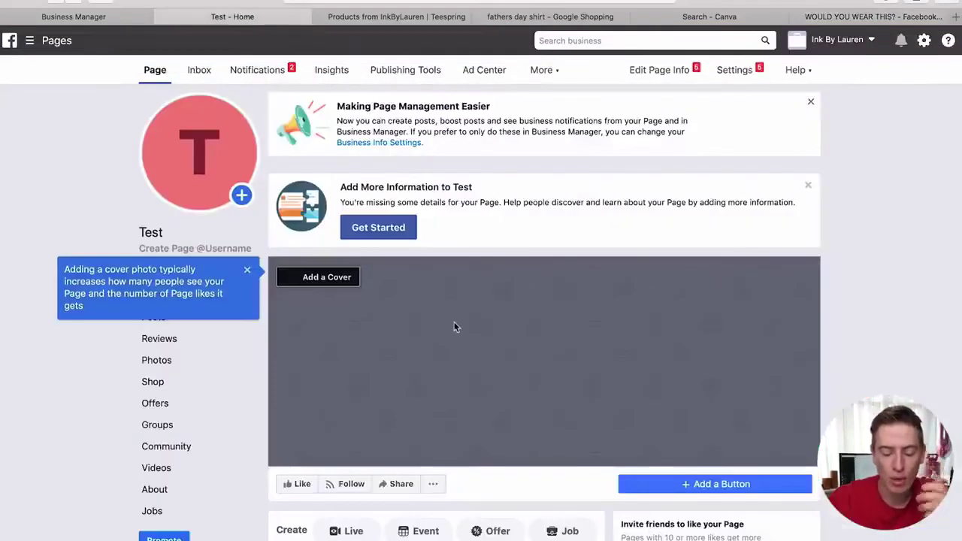
Step: Start a new page post with the T-shirt image attached
{"action": "scroll", "coordinate": [454, 324], "scroll_direction": "down", "scroll_amount": 5}
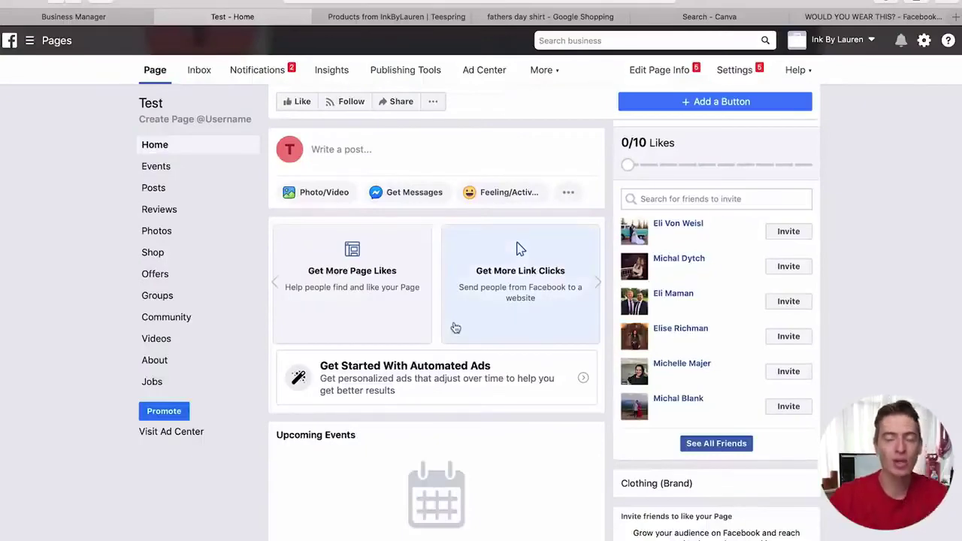
{"action": "scroll", "coordinate": [455, 327], "scroll_direction": "up", "scroll_amount": 1}
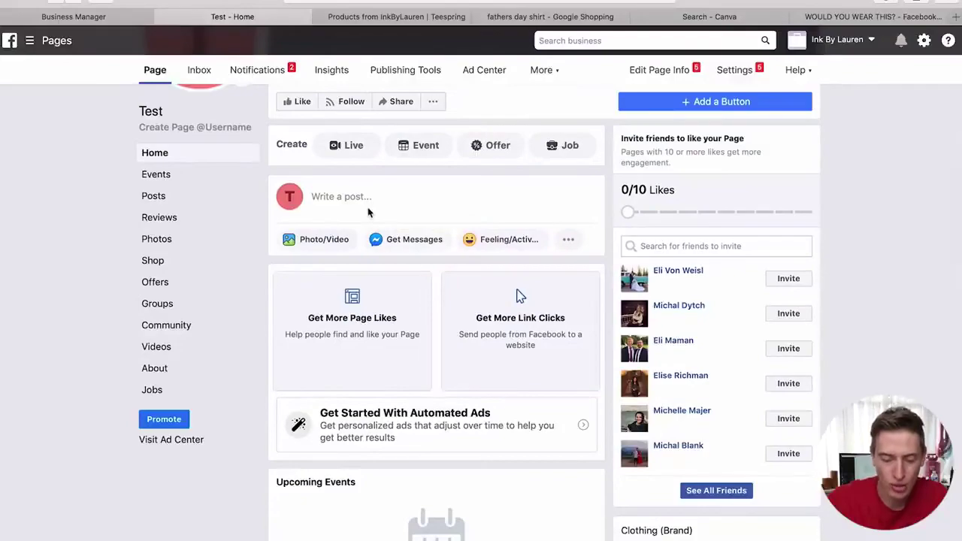
{"action": "scroll", "coordinate": [365, 268], "scroll_direction": "up", "scroll_amount": 5}
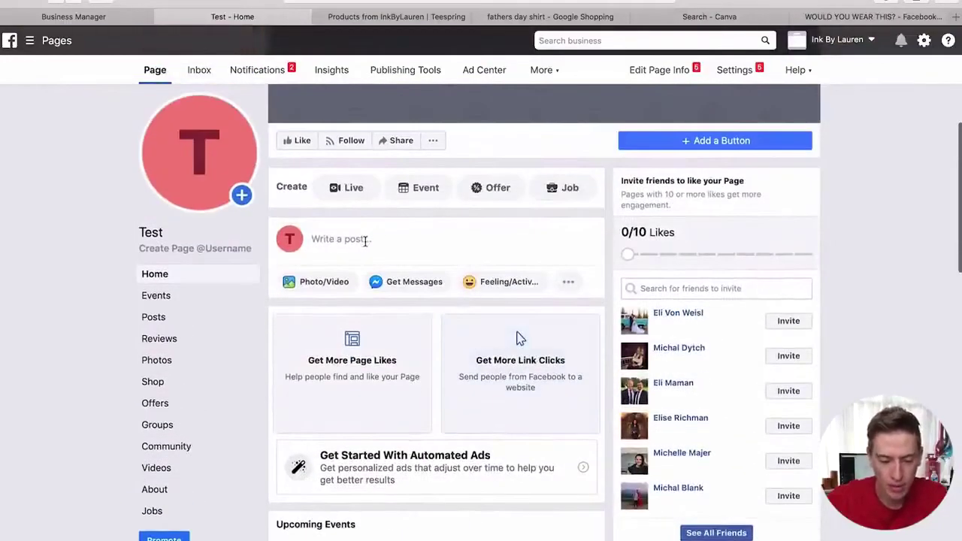
{"action": "left_click", "coordinate": [365, 239]}
{"action": "left_click", "coordinate": [323, 306]}
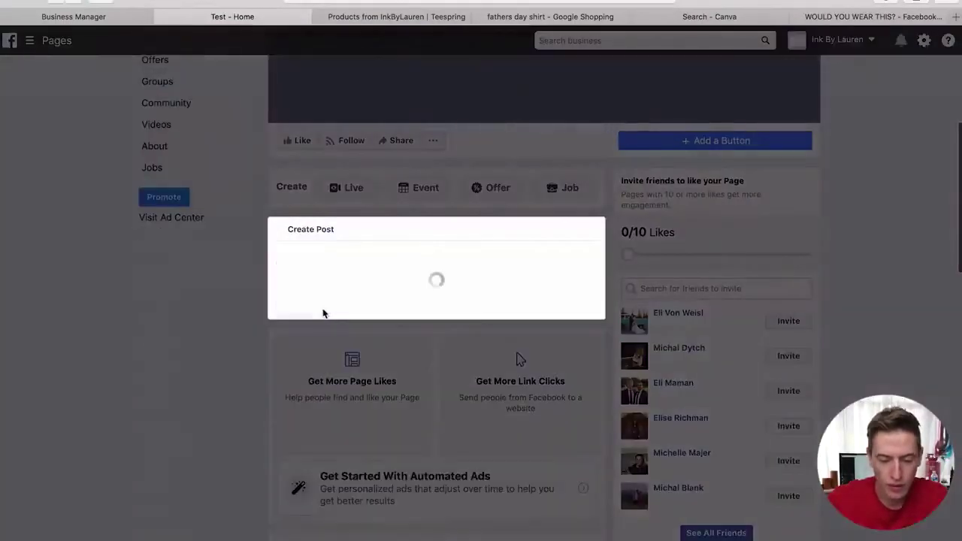
{"action": "left_click", "coordinate": [367, 280]}
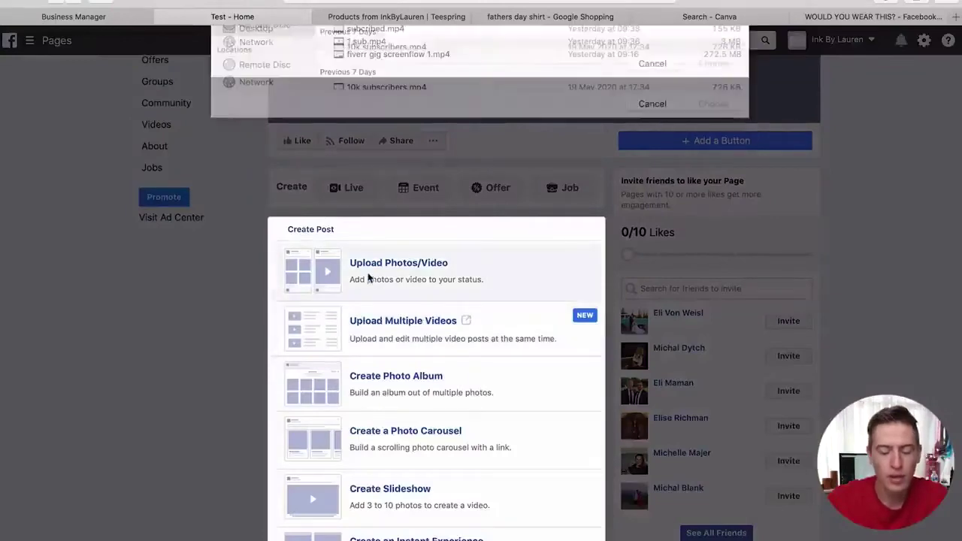
{"action": "key", "text": "Return"}
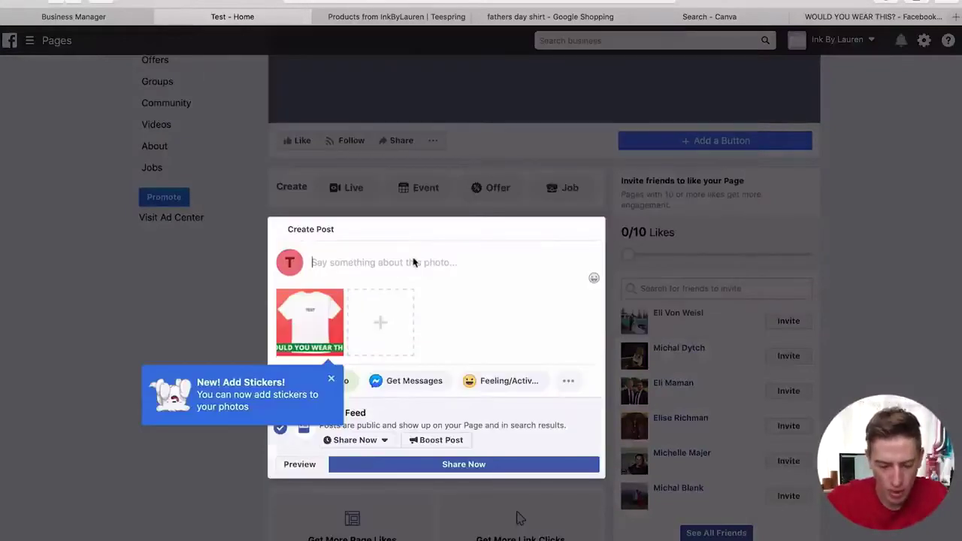
Step: Caption it 'Comment below if you would wear this t-shirt?' and publish the post
{"action": "type", "text": "C"}
{"action": "type", "text": "omment B"}
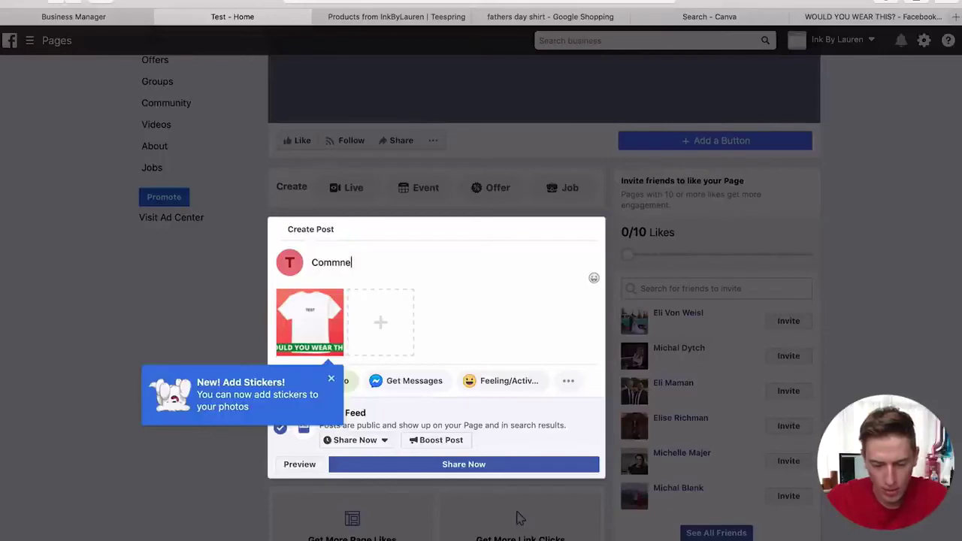
{"action": "type", "text": "el"}
{"action": "key", "text": "BackSpace"}
{"action": "key", "text": "BackSpace"}
{"action": "key", "text": "BackSpace"}
{"action": "type", "text": "below i"}
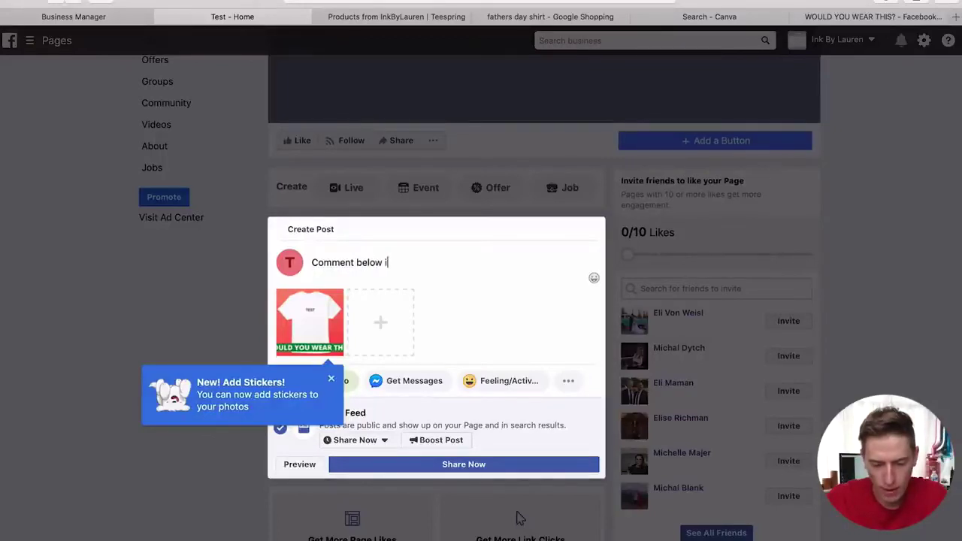
{"action": "type", "text": "f you would wear th"}
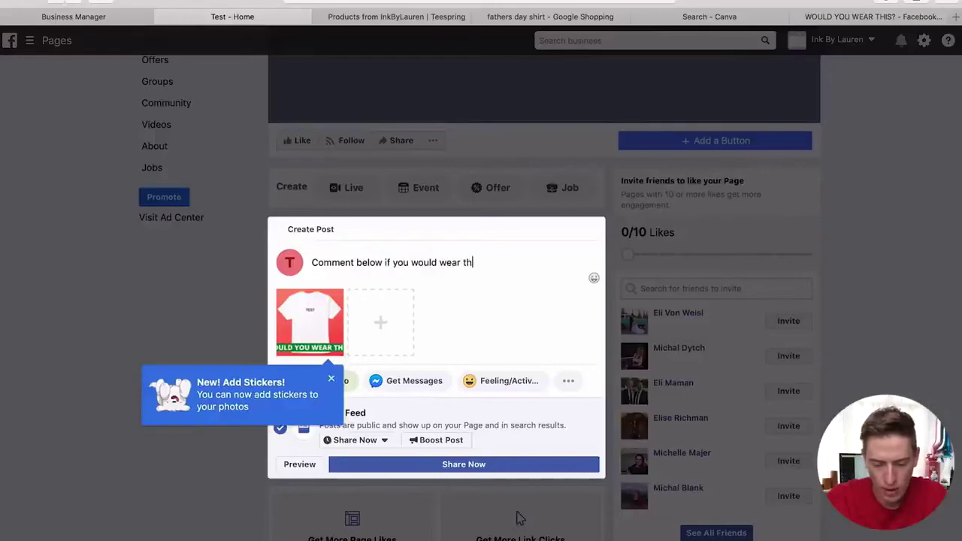
{"action": "type", "text": "is t-shirt"}
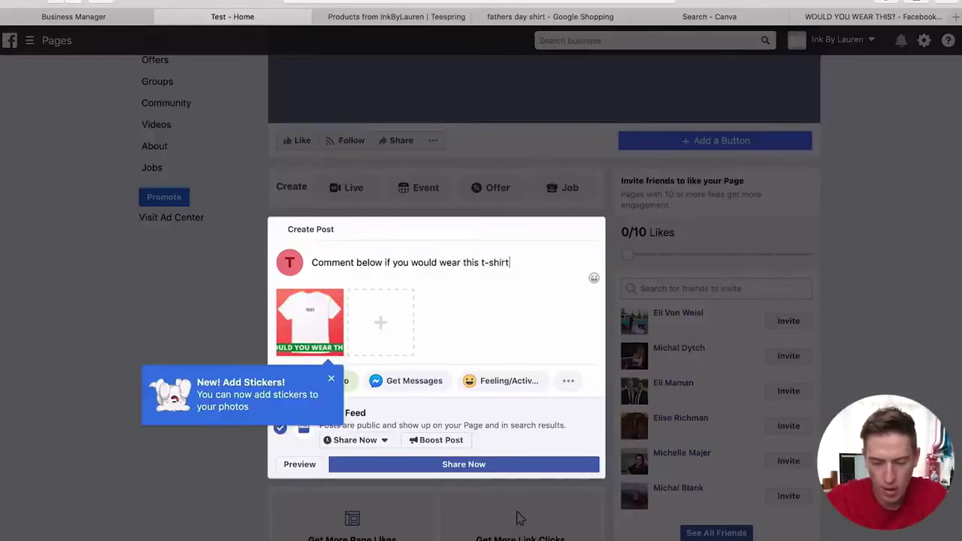
{"action": "type", "text": " on"}
{"action": "key", "text": "BackSpace"}
{"action": "key", "text": "BackSpace"}
{"action": "type", "text": "!"}
{"action": "key", "text": "BackSpace"}
{"action": "type", "text": "?"}
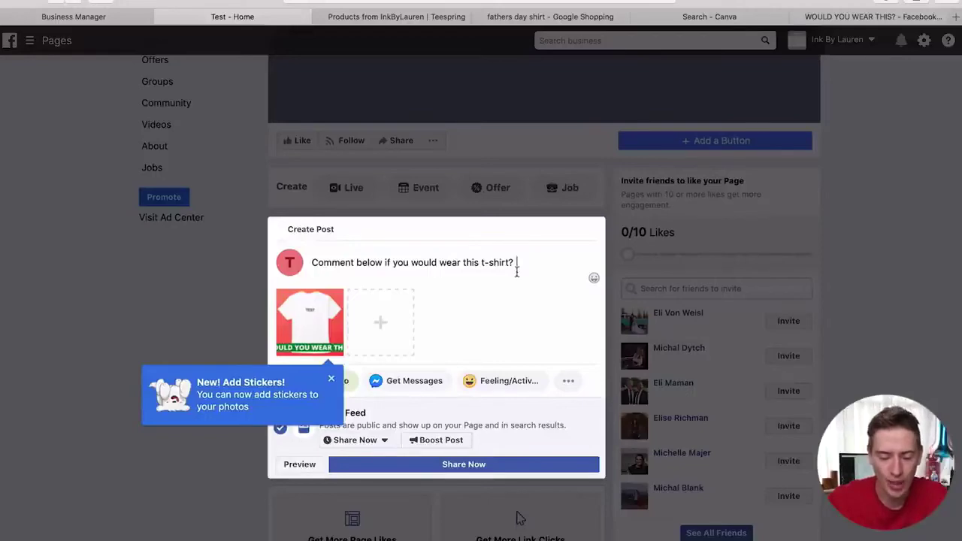
{"action": "scroll", "coordinate": [489, 345], "scroll_direction": "down", "scroll_amount": 2}
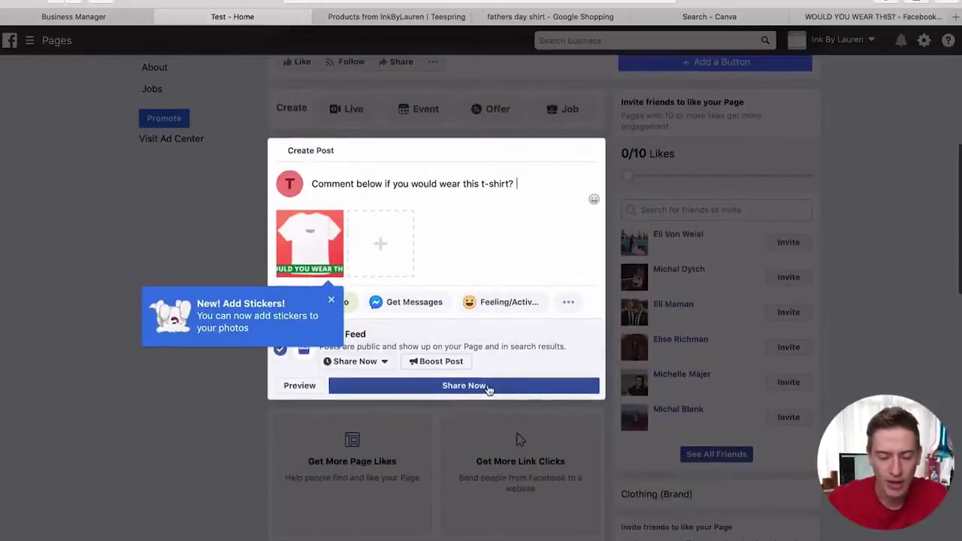
{"action": "left_click", "coordinate": [487, 384]}
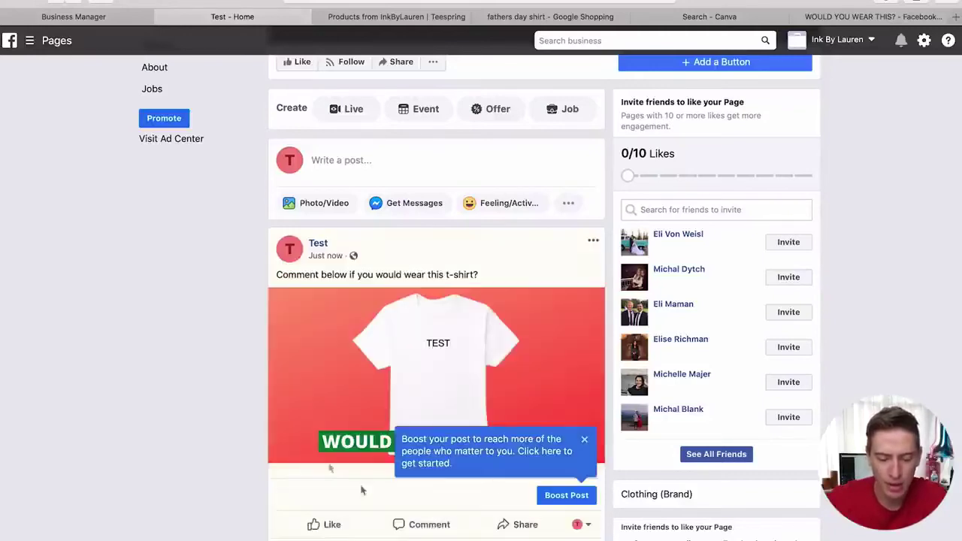
Step: Dismiss the boost tip on the new post and go to Ads Manager from the business menu
{"action": "scroll", "coordinate": [509, 409], "scroll_direction": "down", "scroll_amount": 1}
{"action": "left_click", "coordinate": [584, 433]}
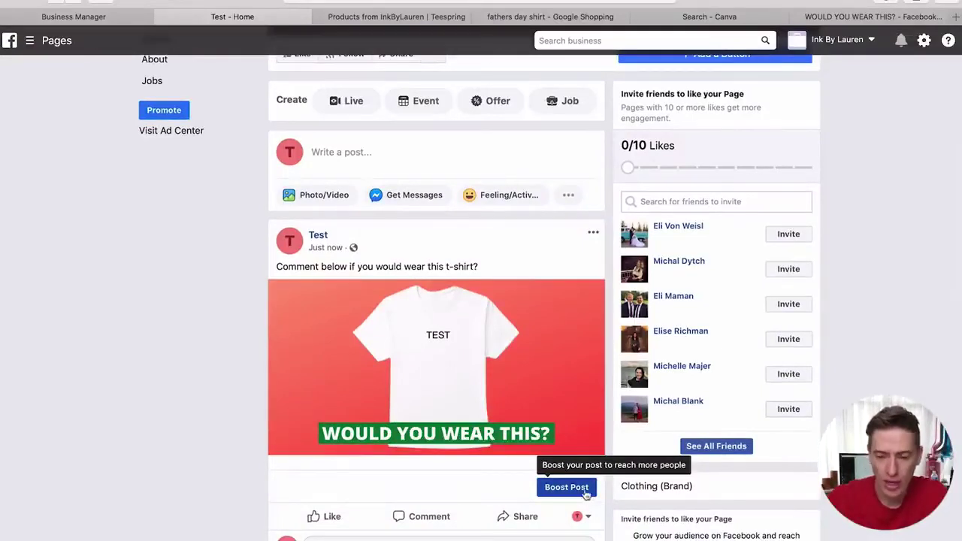
{"action": "left_click", "coordinate": [30, 40]}
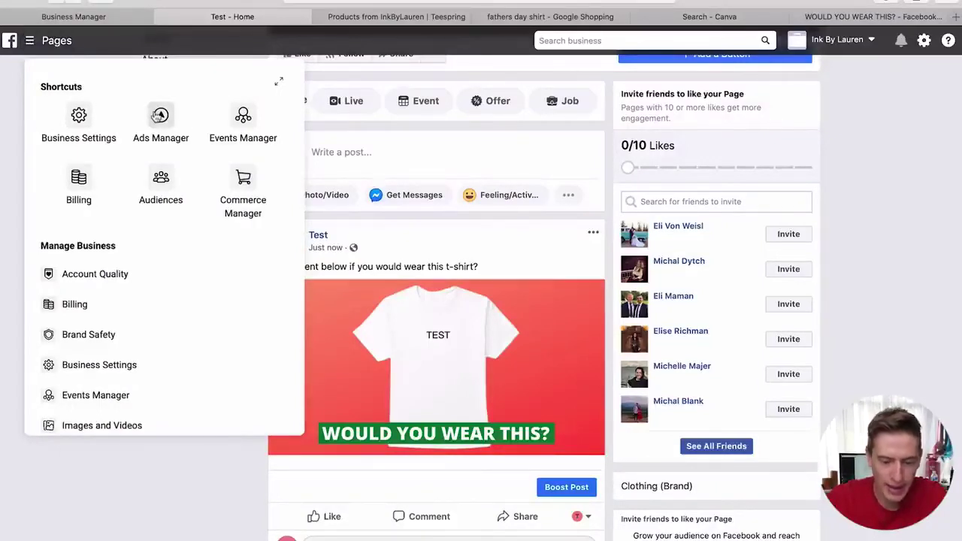
{"action": "left_click", "coordinate": [157, 113]}
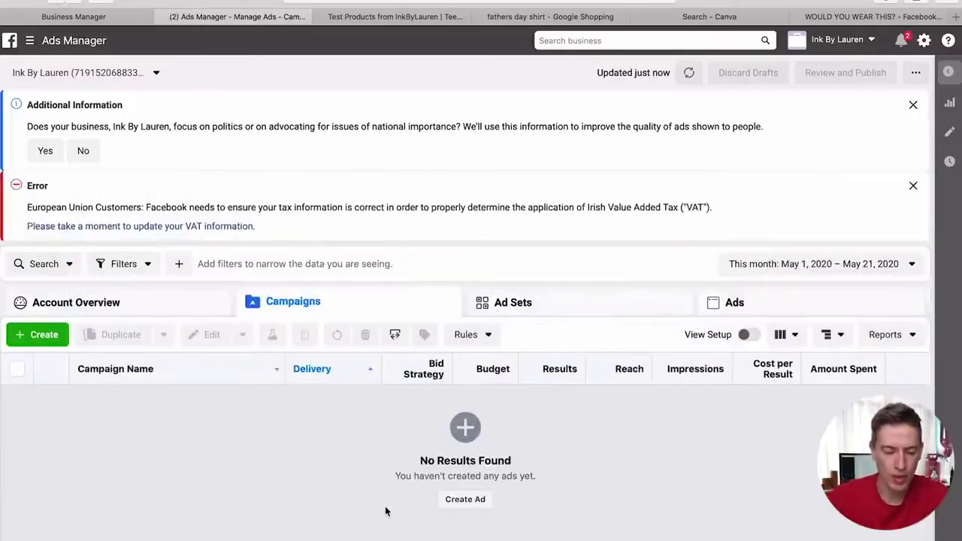
Step: Check the Account Overview, return to Campaigns, and dismiss the information and VAT error banners
{"action": "left_click", "coordinate": [141, 308]}
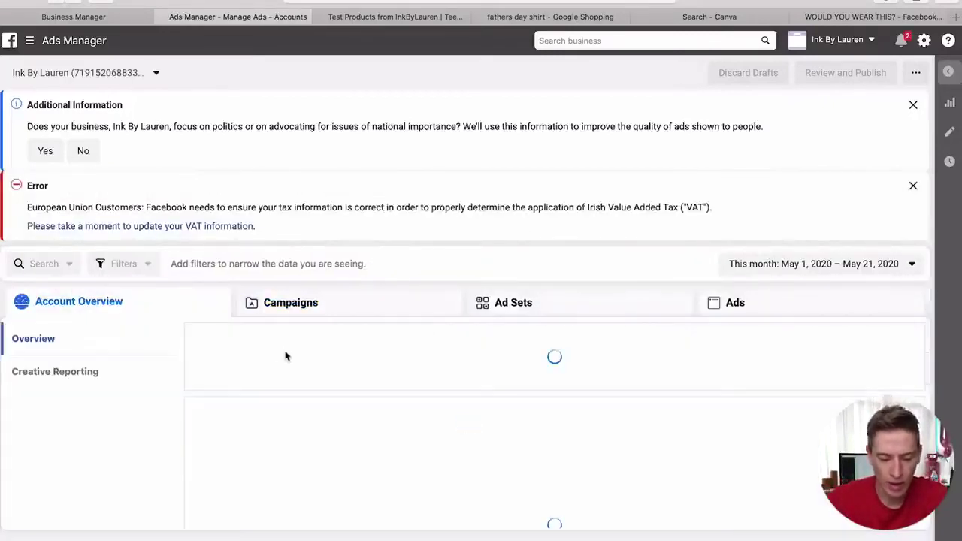
{"action": "scroll", "coordinate": [286, 356], "scroll_direction": "down", "scroll_amount": 2}
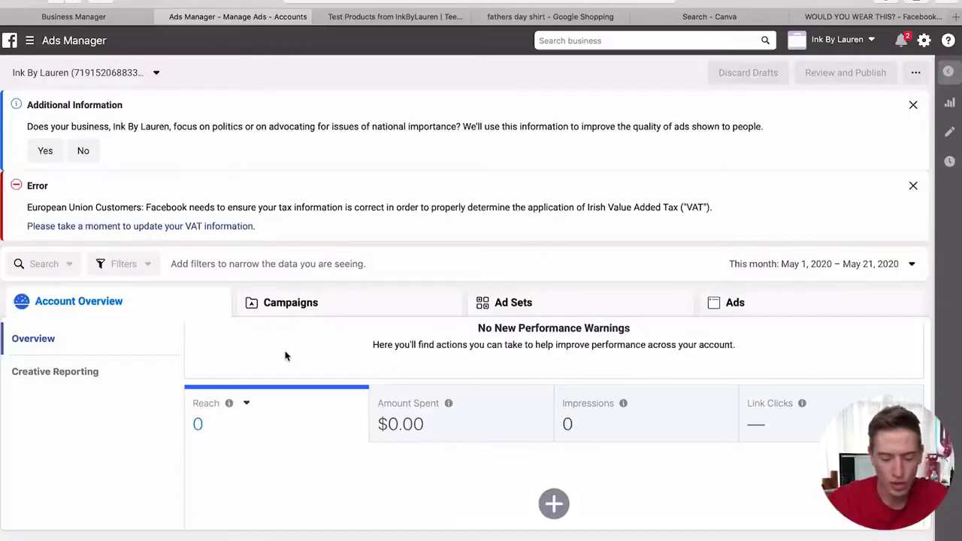
{"action": "left_click", "coordinate": [293, 311]}
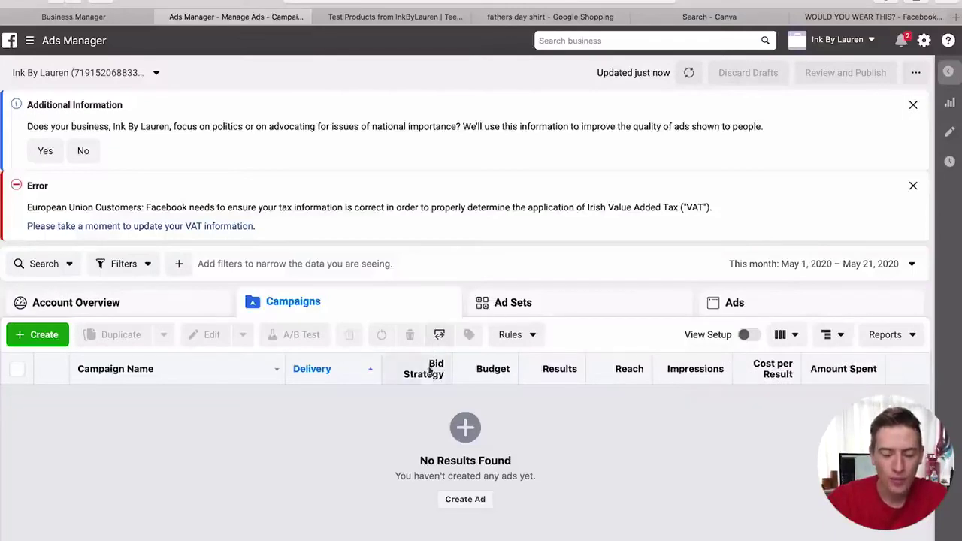
{"action": "mouse_move", "coordinate": [429, 376]}
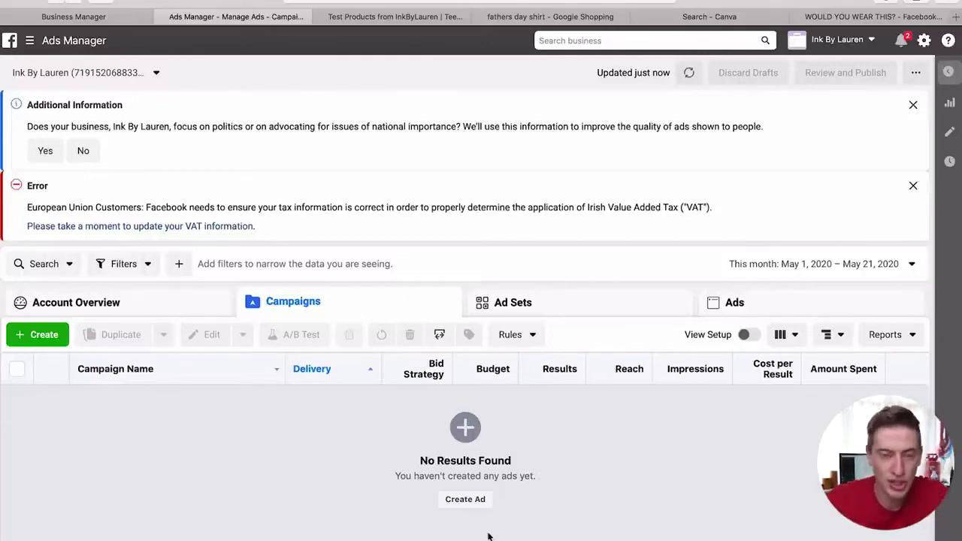
{"action": "left_click", "coordinate": [913, 105]}
{"action": "left_click", "coordinate": [912, 105]}
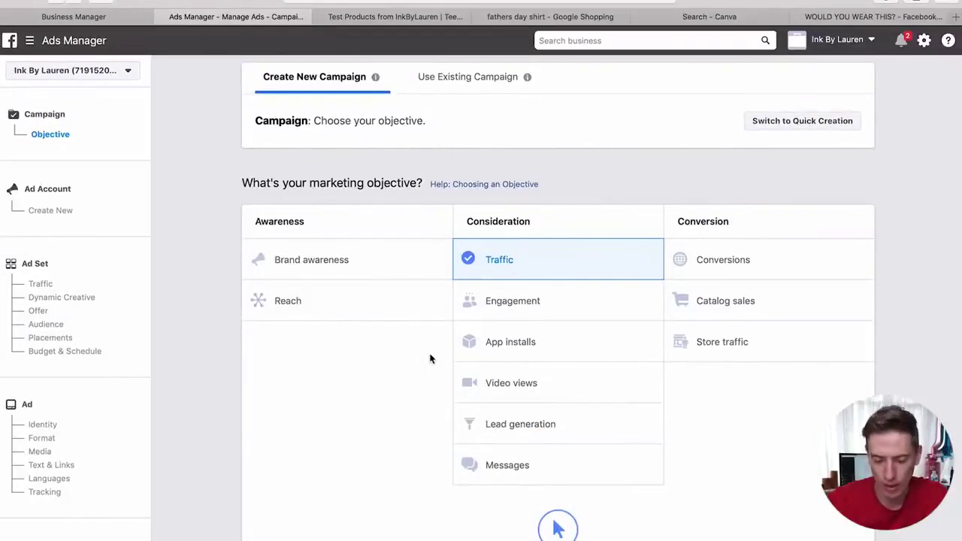
Step: Choose Engagement as the campaign objective after briefly trying Conversions
{"action": "left_click", "coordinate": [544, 299]}
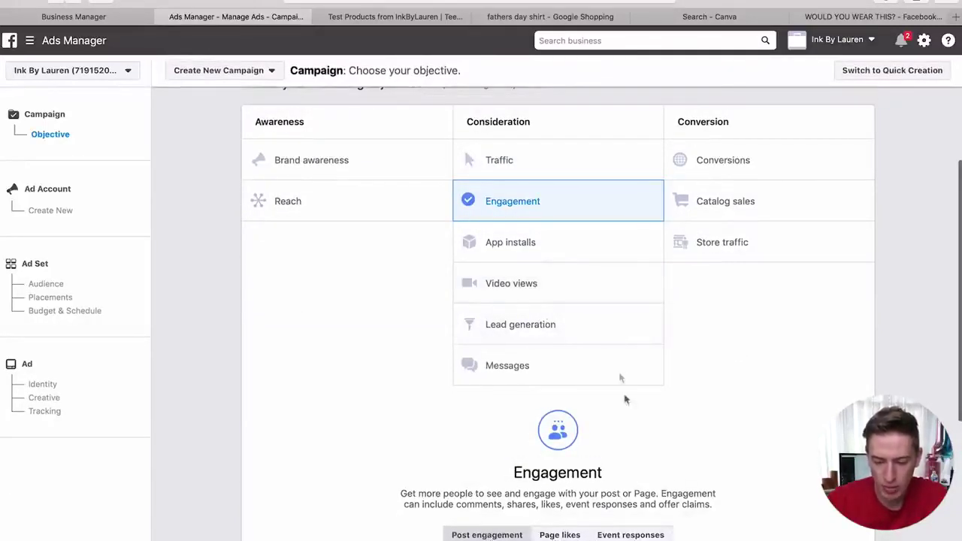
{"action": "scroll", "coordinate": [620, 376], "scroll_direction": "up", "scroll_amount": 1}
{"action": "left_click", "coordinate": [713, 178]}
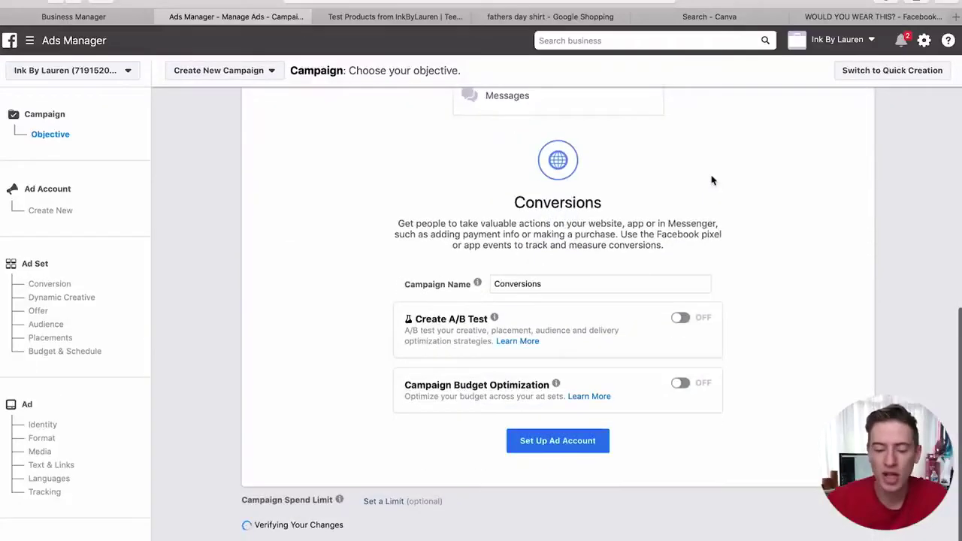
{"action": "scroll", "coordinate": [712, 178], "scroll_direction": "up", "scroll_amount": 5}
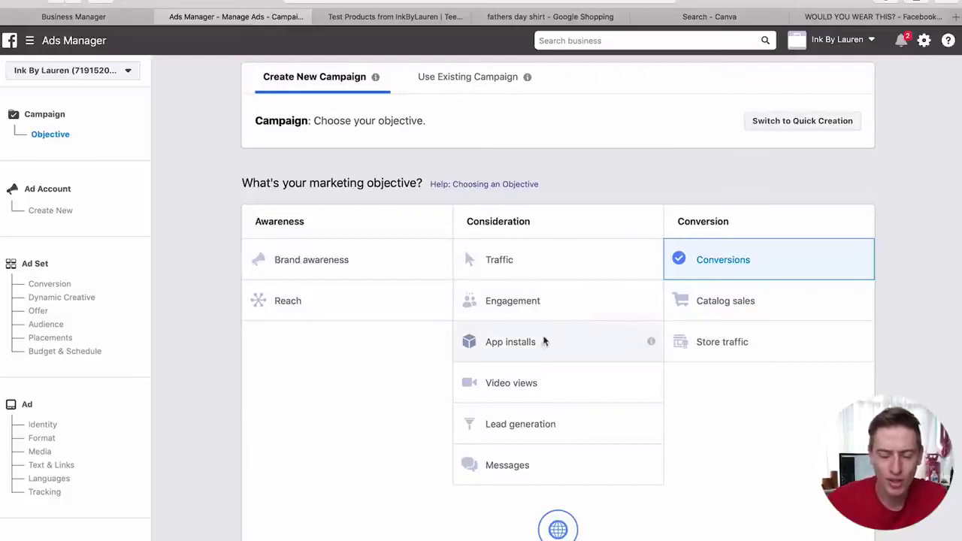
{"action": "left_click", "coordinate": [559, 317]}
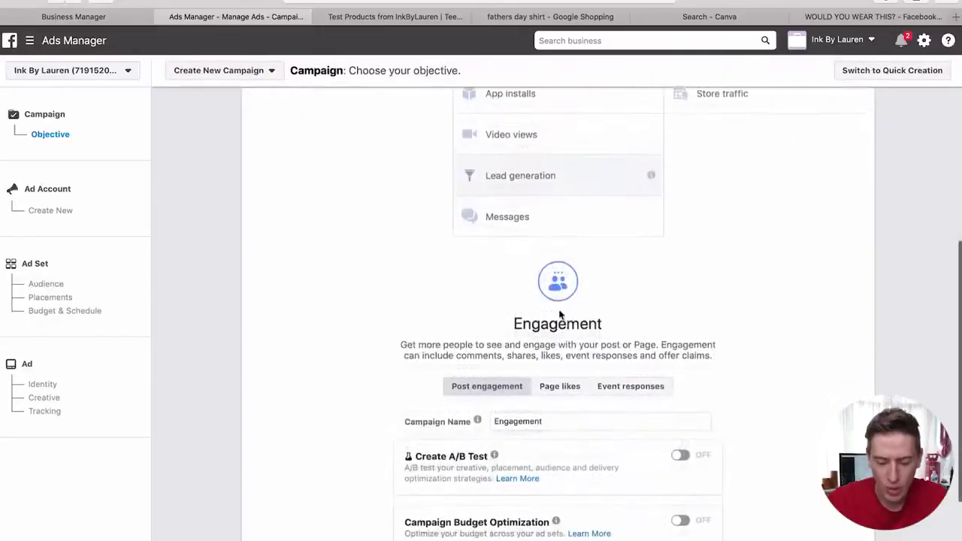
Step: Name the campaign 'Would you wear this (test tee)' and proceed to ad account setup
{"action": "double_click", "coordinate": [559, 409]}
{"action": "type", "text": "W"}
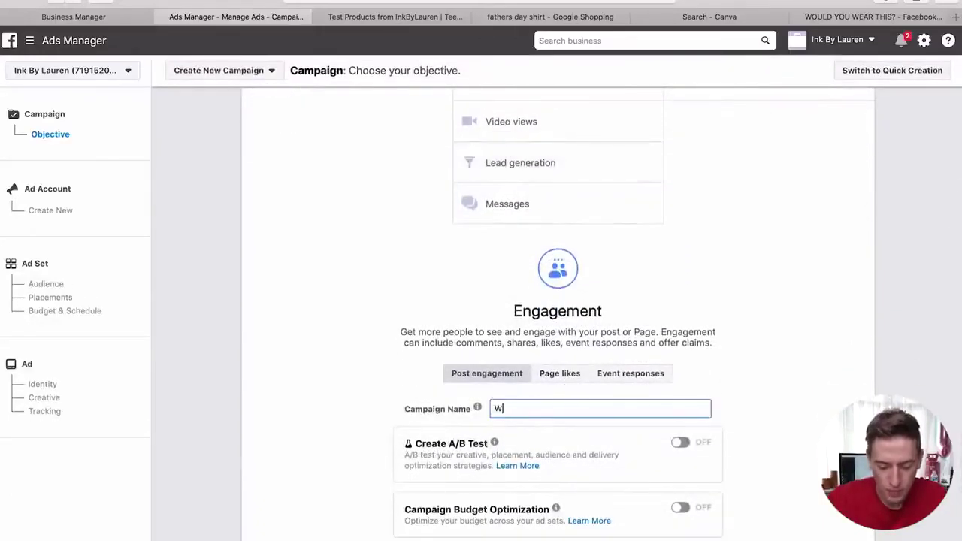
{"action": "type", "text": "ould you wear this"}
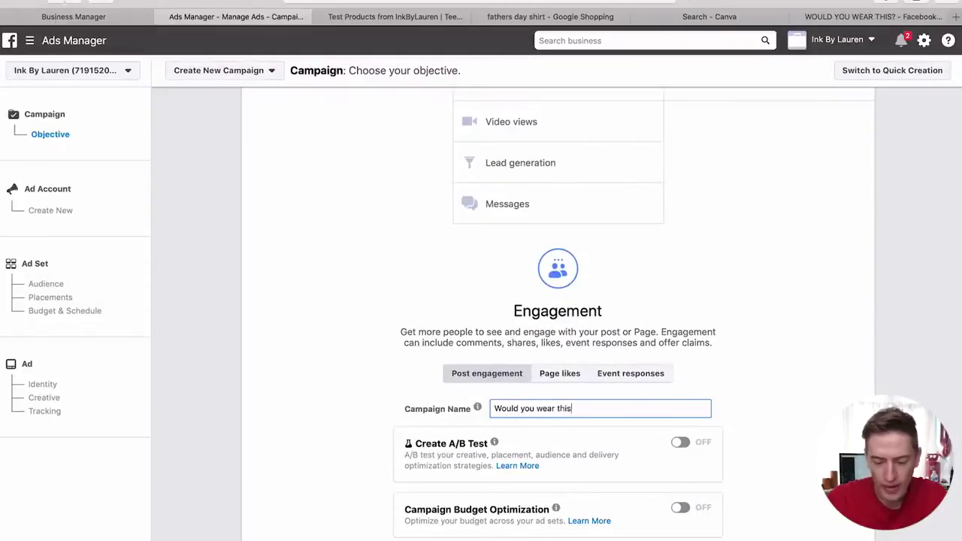
{"action": "type", "text": " (test tee"}
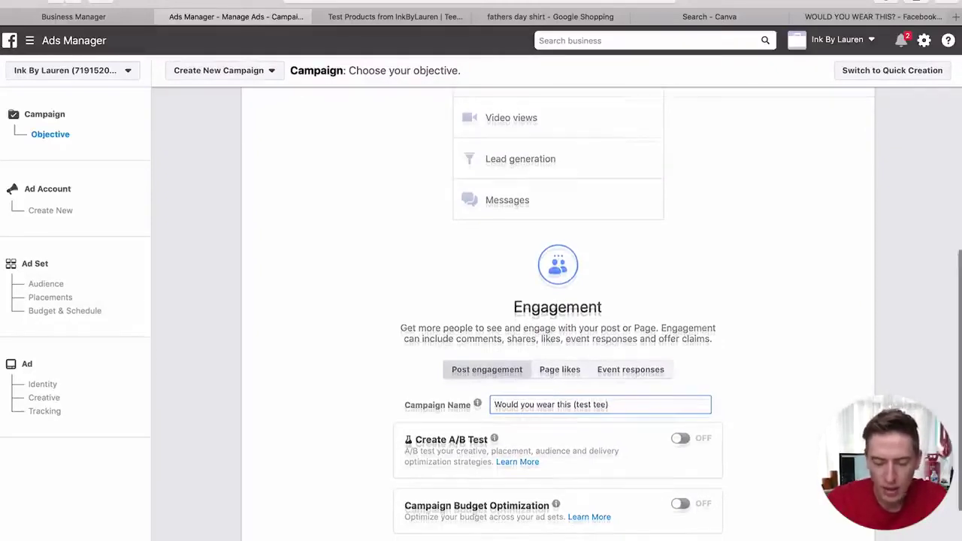
{"action": "scroll", "coordinate": [518, 372], "scroll_direction": "down", "scroll_amount": 1}
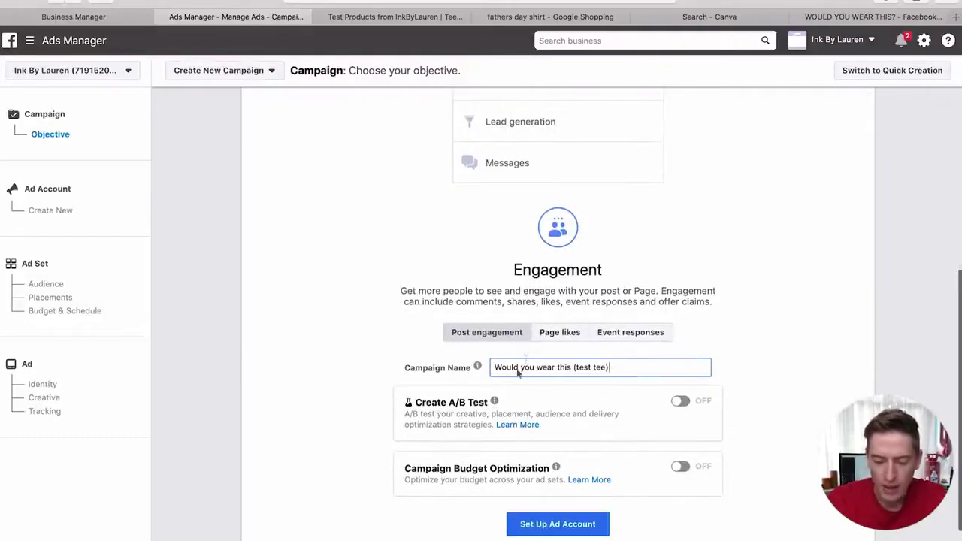
{"action": "scroll", "coordinate": [487, 335], "scroll_direction": "down", "scroll_amount": 2}
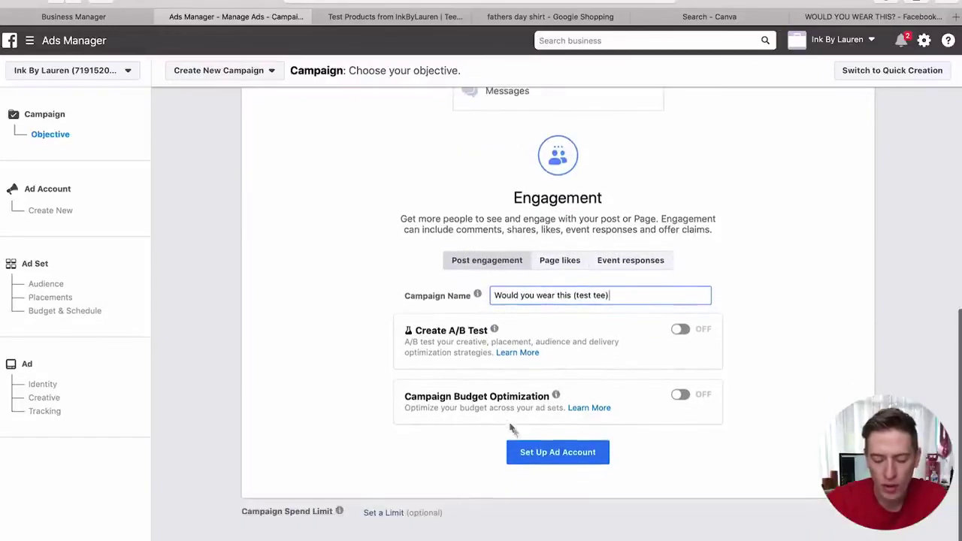
{"action": "left_click", "coordinate": [537, 454]}
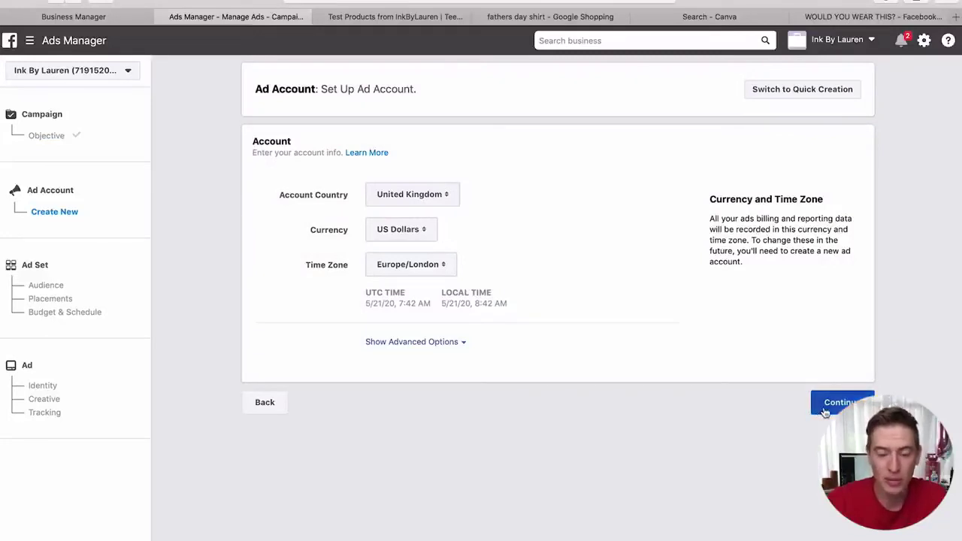
Step: Accept the ad account settings and close the lookalike audience tip in the Audience section
{"action": "left_click", "coordinate": [825, 410]}
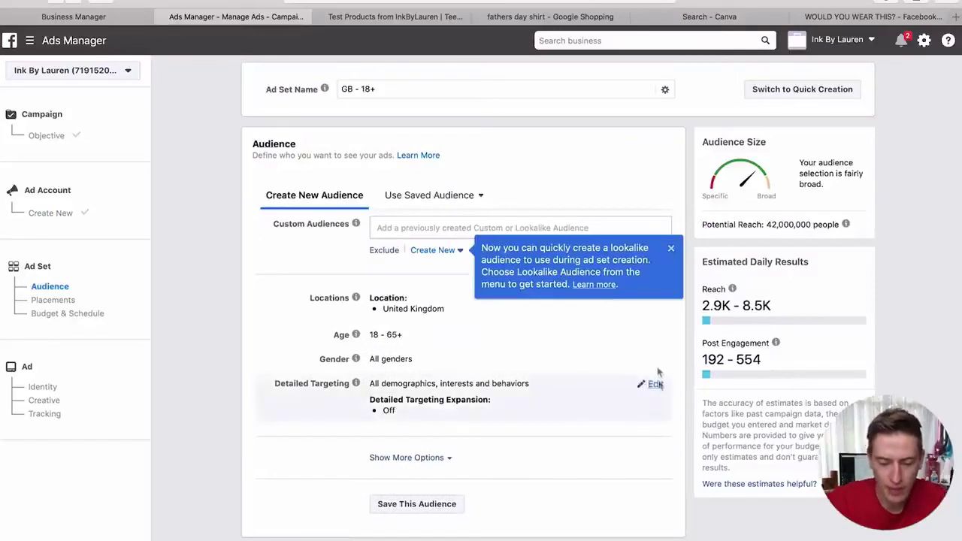
{"action": "left_click", "coordinate": [671, 249]}
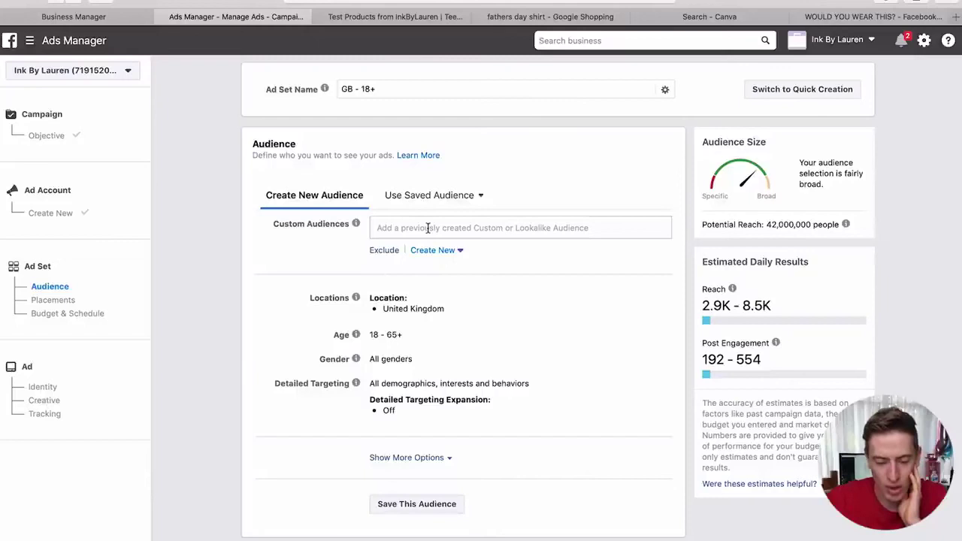
{"action": "scroll", "coordinate": [421, 368], "scroll_direction": "down", "scroll_amount": 1}
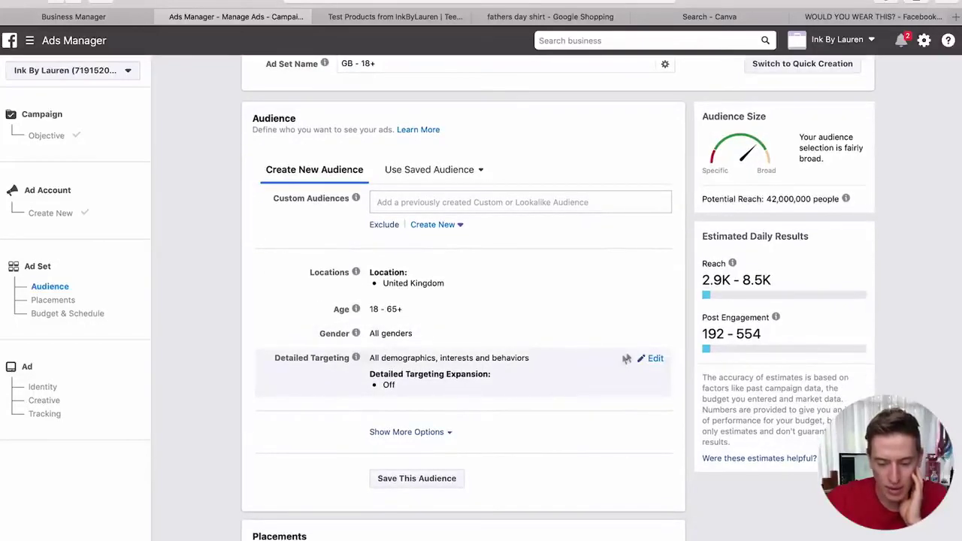
Step: Change the ad set location from the United Kingdom to the United States
{"action": "left_click", "coordinate": [653, 358]}
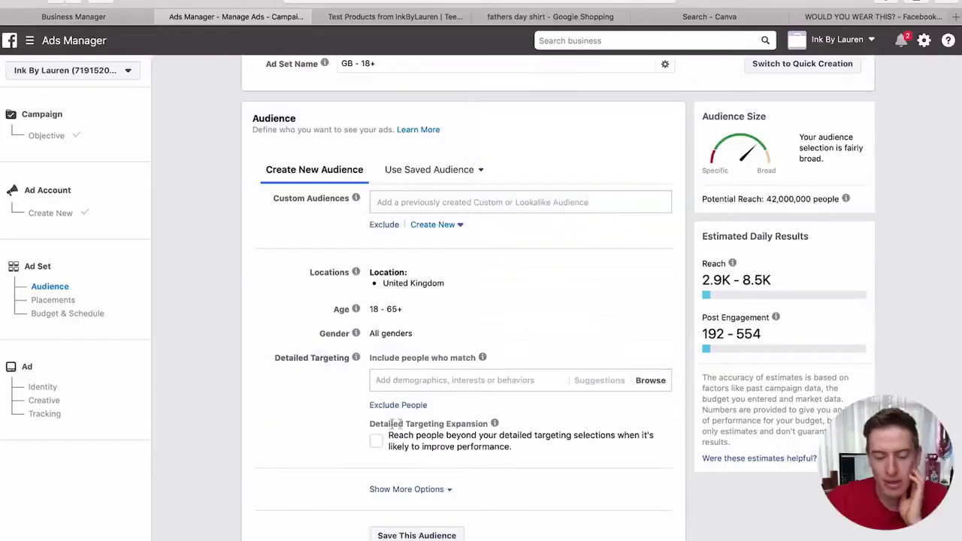
{"action": "left_click", "coordinate": [649, 311]}
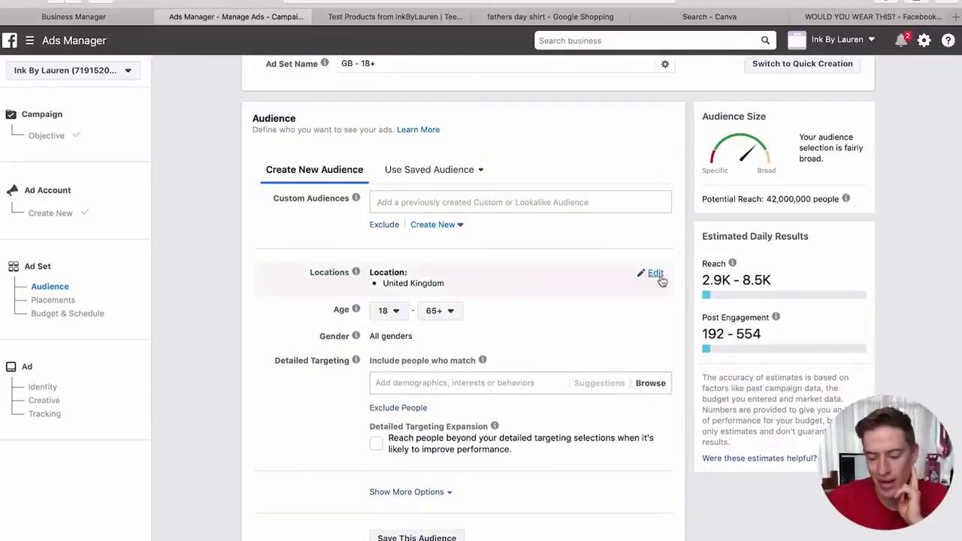
{"action": "left_click", "coordinate": [655, 273]}
{"action": "left_click", "coordinate": [548, 343]}
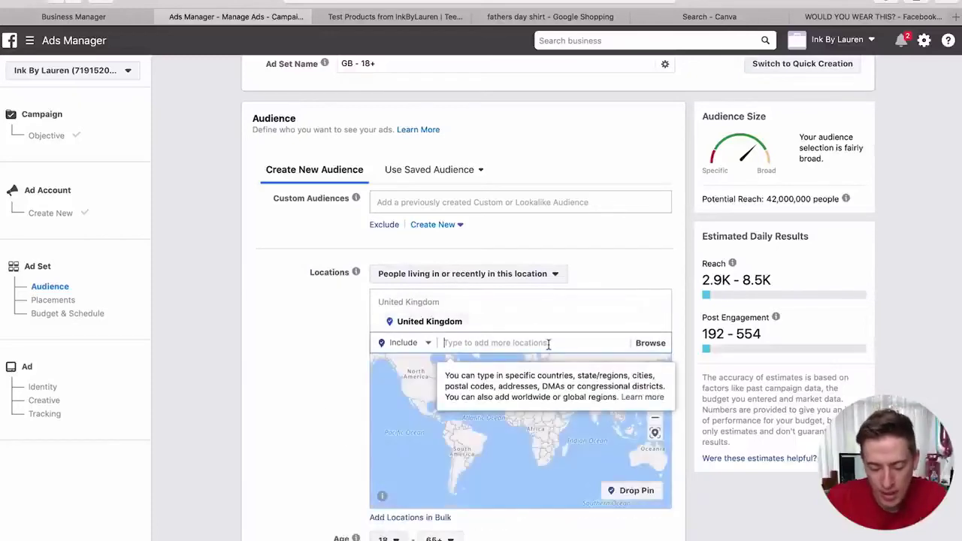
{"action": "type", "text": "united"}
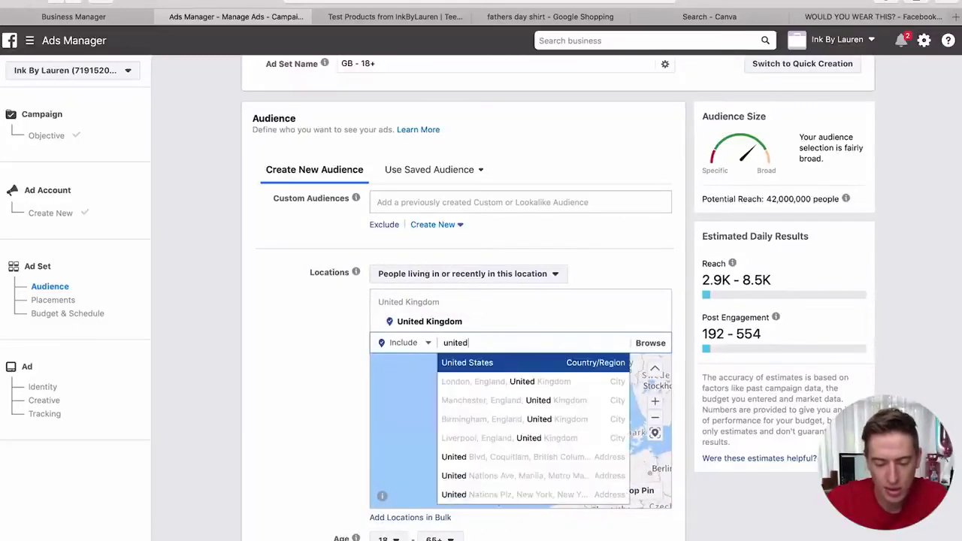
{"action": "left_click", "coordinate": [524, 363]}
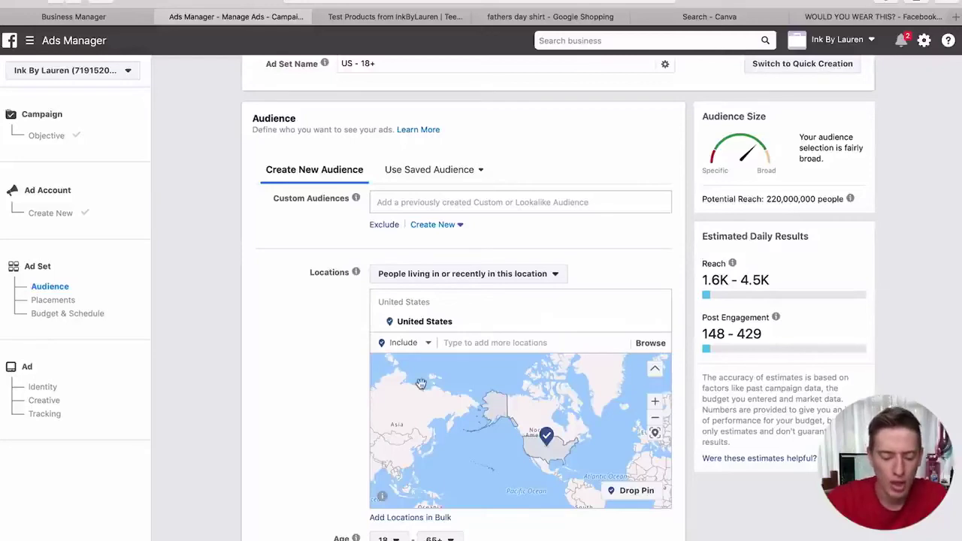
Step: Set the audience age range to 18–30
{"action": "scroll", "coordinate": [348, 393], "scroll_direction": "down", "scroll_amount": 5}
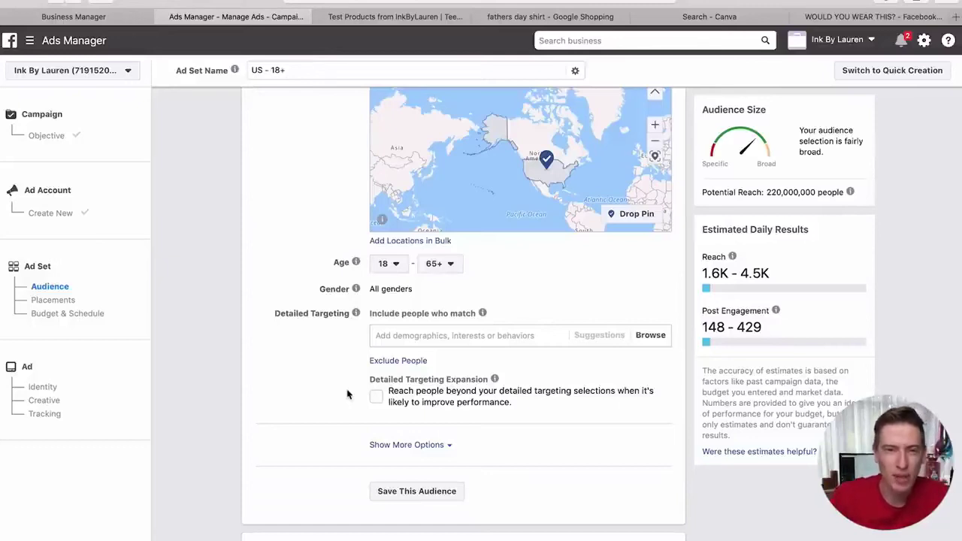
{"action": "left_click", "coordinate": [391, 266]}
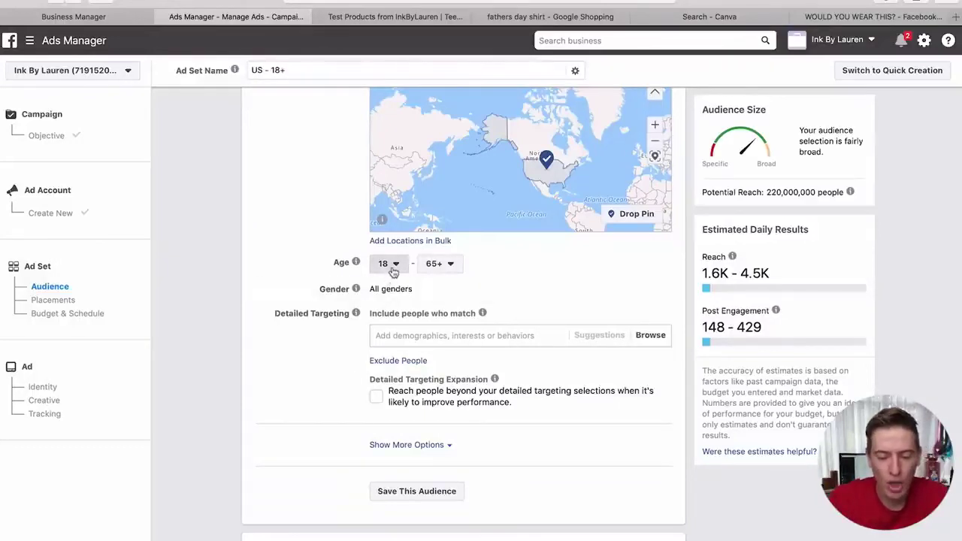
{"action": "scroll", "coordinate": [397, 431], "scroll_direction": "down", "scroll_amount": 2}
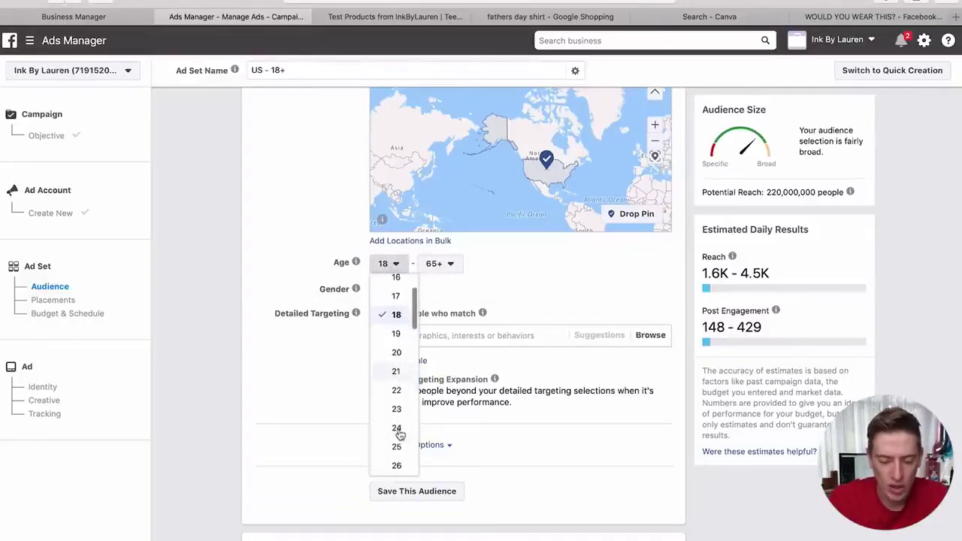
{"action": "left_click", "coordinate": [449, 264]}
{"action": "scroll", "coordinate": [444, 375], "scroll_direction": "up", "scroll_amount": 5}
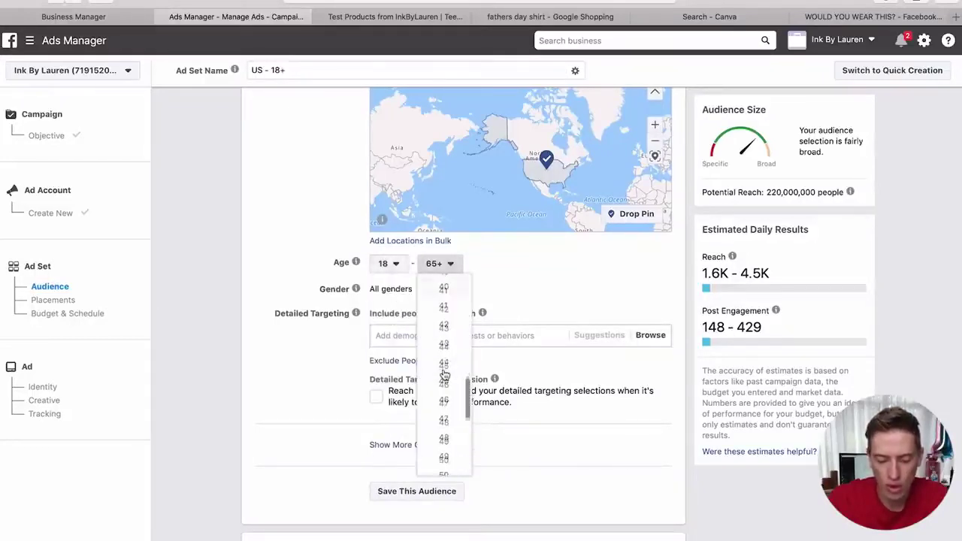
{"action": "scroll", "coordinate": [444, 374], "scroll_direction": "up", "scroll_amount": 6}
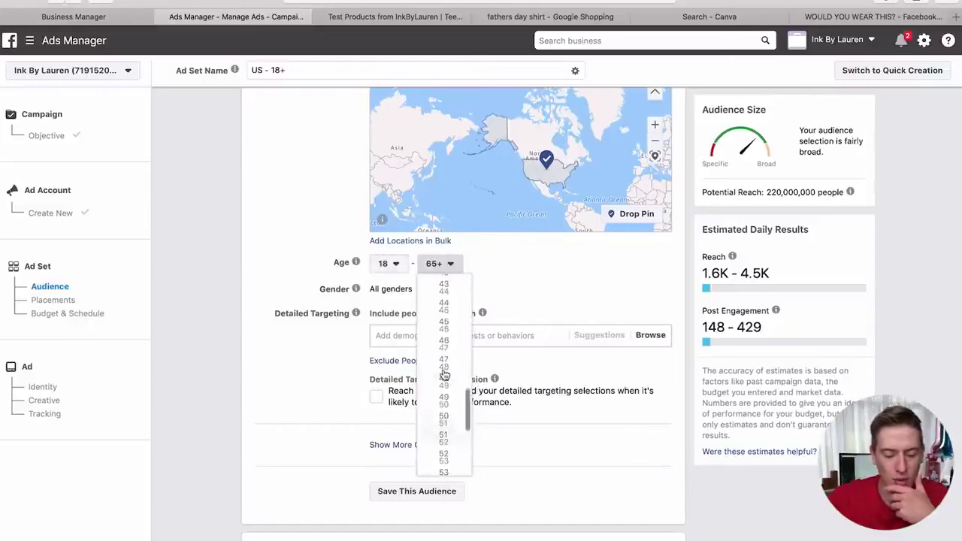
{"action": "scroll", "coordinate": [442, 308], "scroll_direction": "up", "scroll_amount": 2}
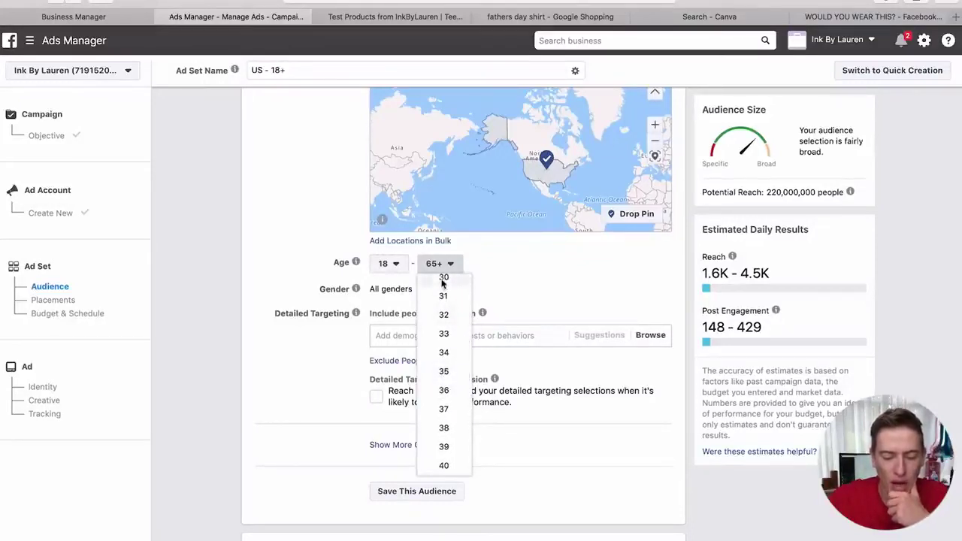
{"action": "left_click", "coordinate": [443, 278]}
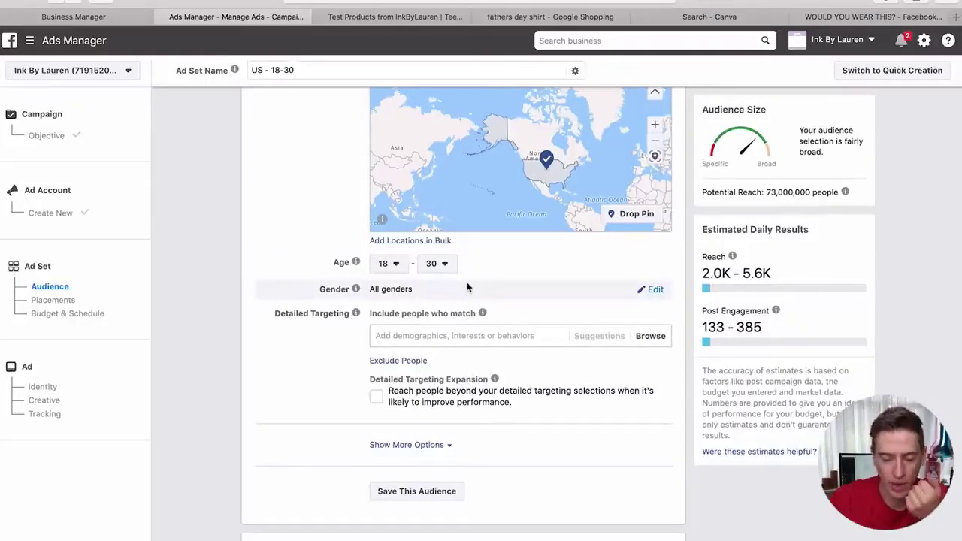
{"action": "left_click", "coordinate": [460, 337]}
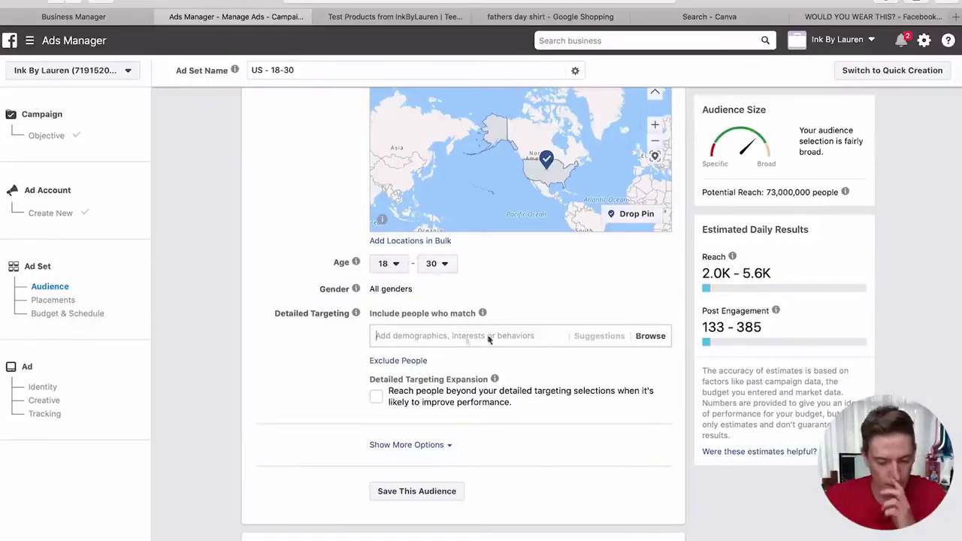
Step: Add Parents (All) from Demographics > Parents > All Parents to detailed targeting
{"action": "left_click", "coordinate": [648, 340]}
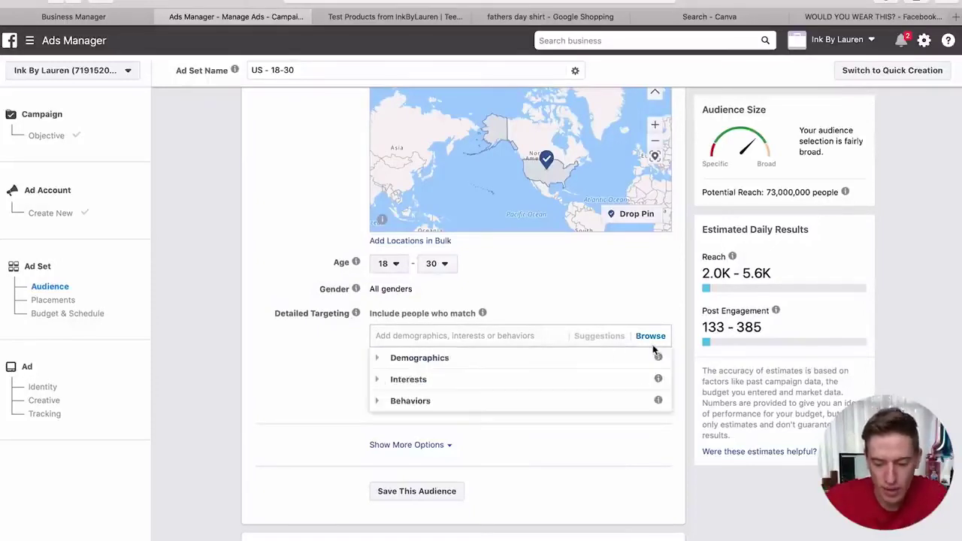
{"action": "left_click", "coordinate": [604, 367]}
{"action": "left_click", "coordinate": [474, 446]}
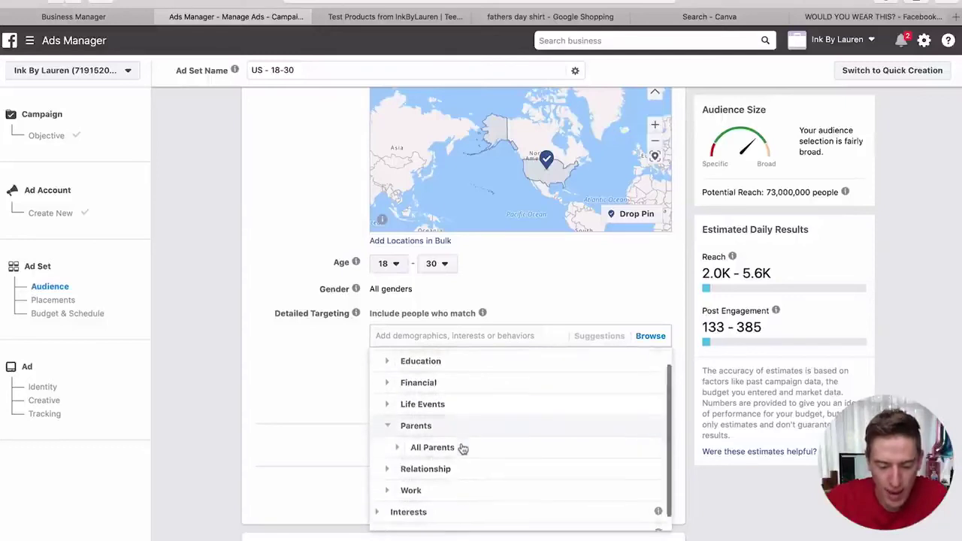
{"action": "left_click", "coordinate": [448, 440]}
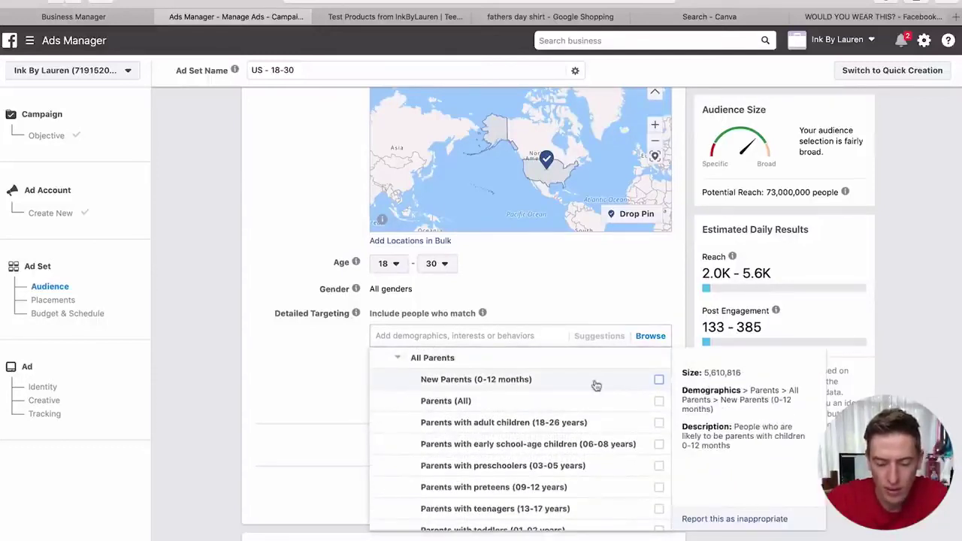
{"action": "left_click", "coordinate": [453, 411]}
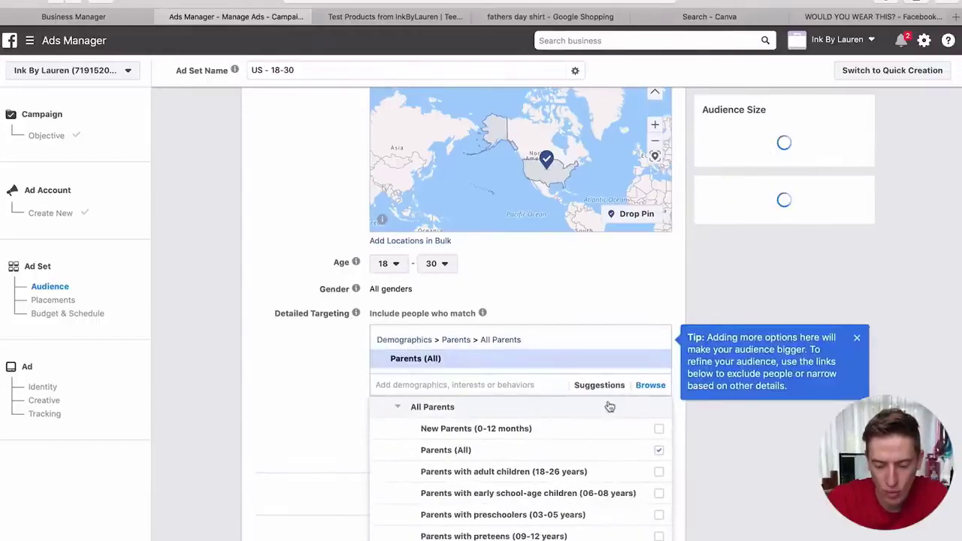
{"action": "left_click", "coordinate": [580, 304]}
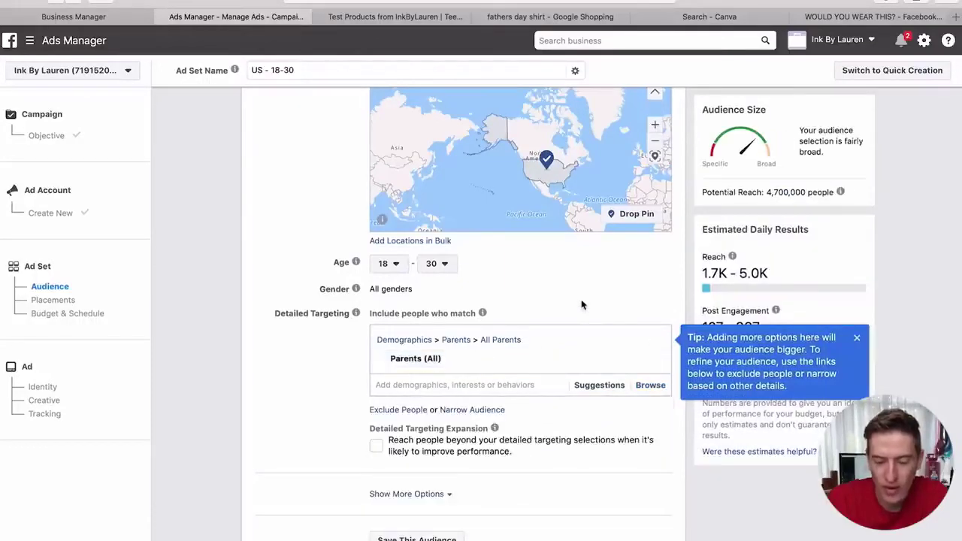
Step: Set the audience gender to women only
{"action": "scroll", "coordinate": [581, 305], "scroll_direction": "up", "scroll_amount": 3}
{"action": "scroll", "coordinate": [546, 262], "scroll_direction": "down", "scroll_amount": 3}
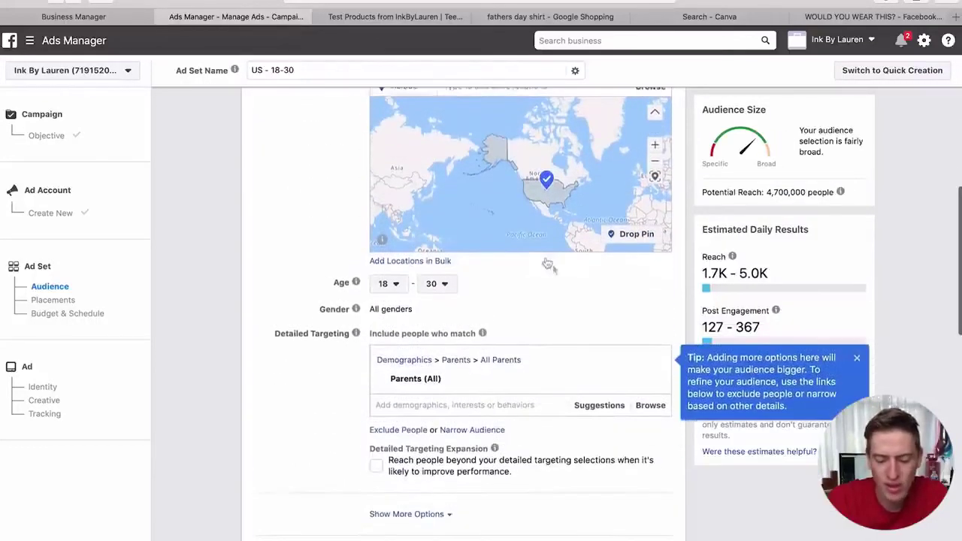
{"action": "left_click", "coordinate": [650, 311]}
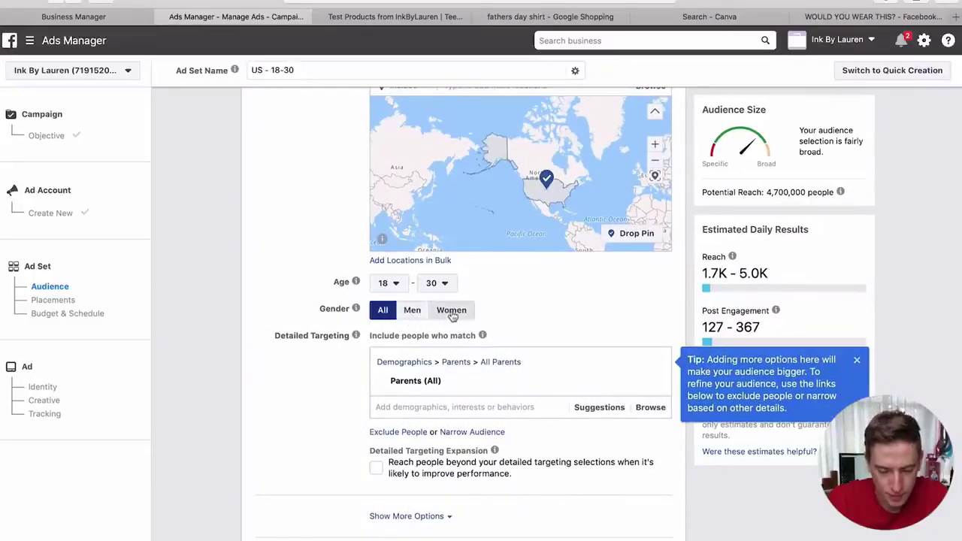
{"action": "left_click", "coordinate": [452, 310]}
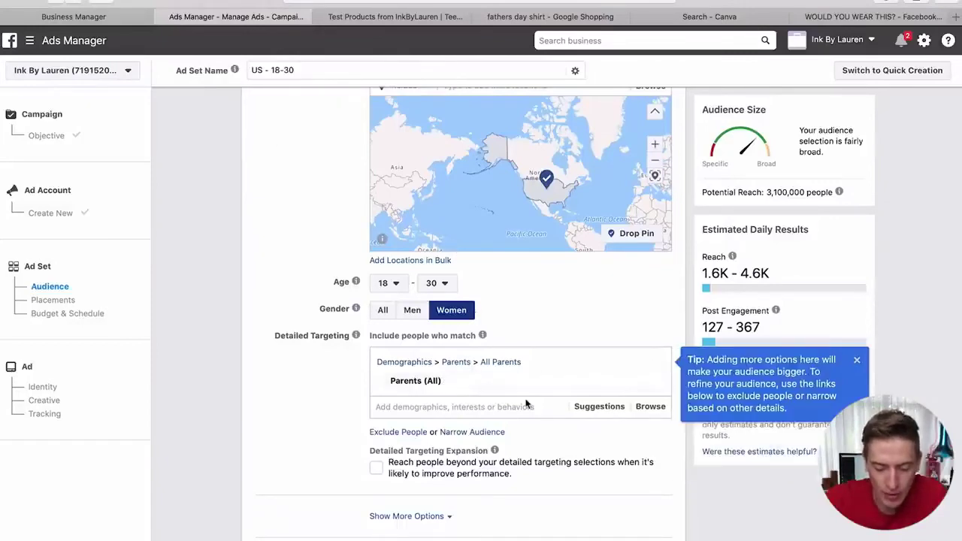
Step: Add a must-also-match targeting box, open its category list, then remove the box
{"action": "scroll", "coordinate": [405, 402], "scroll_direction": "down", "scroll_amount": 2}
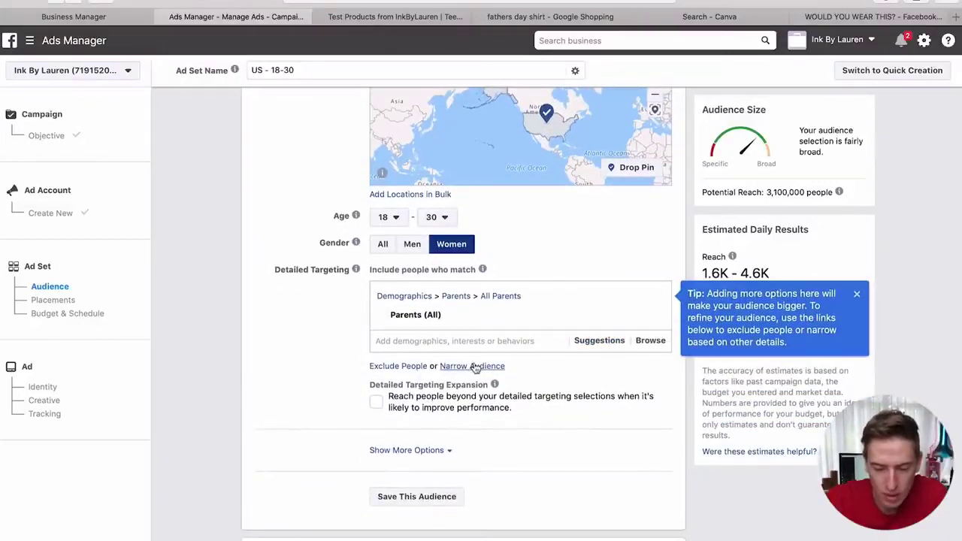
{"action": "left_click", "coordinate": [472, 366]}
{"action": "left_click", "coordinate": [647, 387]}
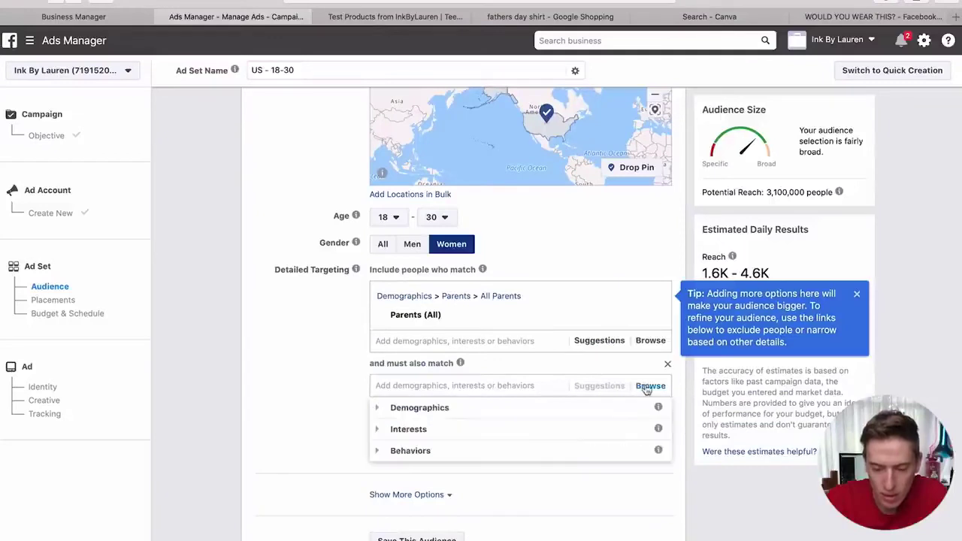
{"action": "left_click", "coordinate": [301, 361]}
{"action": "left_click", "coordinate": [668, 366]}
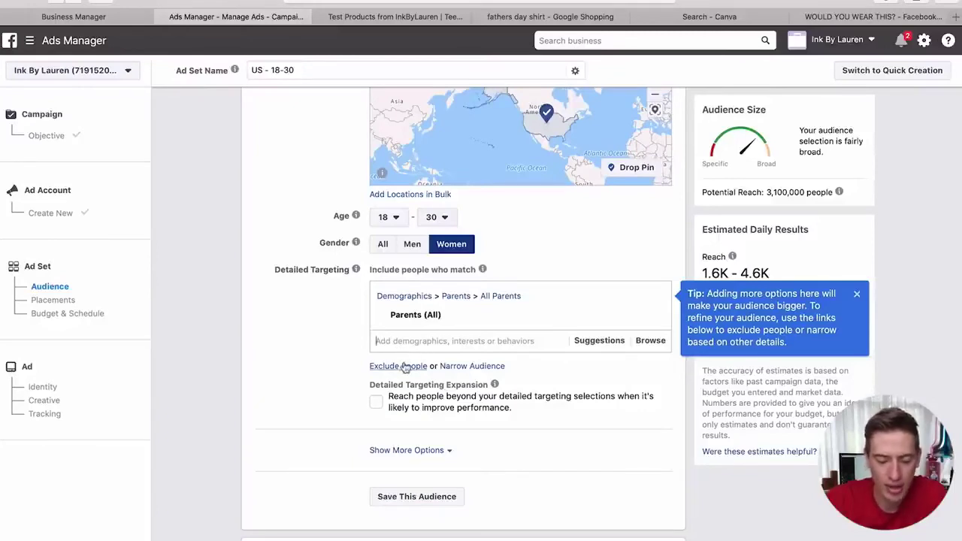
Step: Re-add the must-also-match group and pick Married from Demographics > Relationship status
{"action": "left_click", "coordinate": [472, 368]}
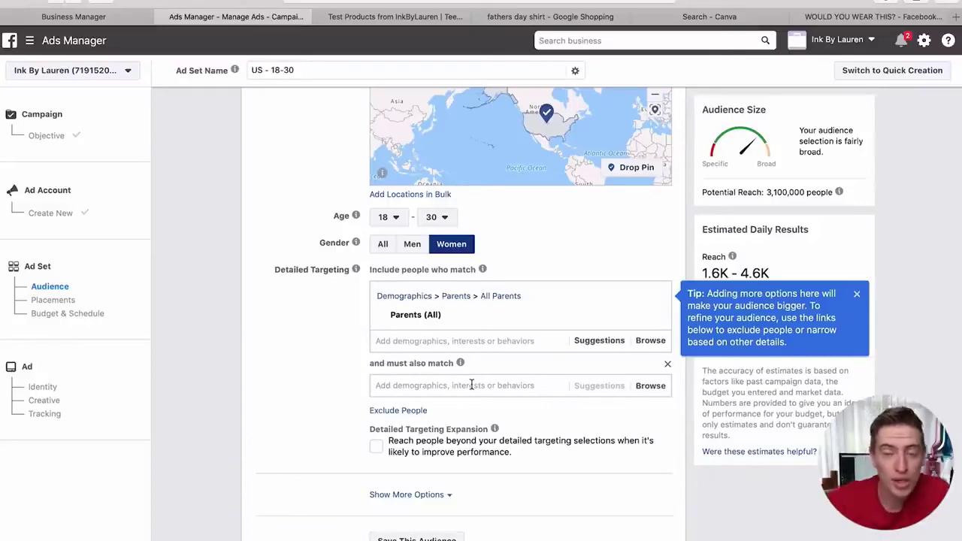
{"action": "mouse_move", "coordinate": [408, 318]}
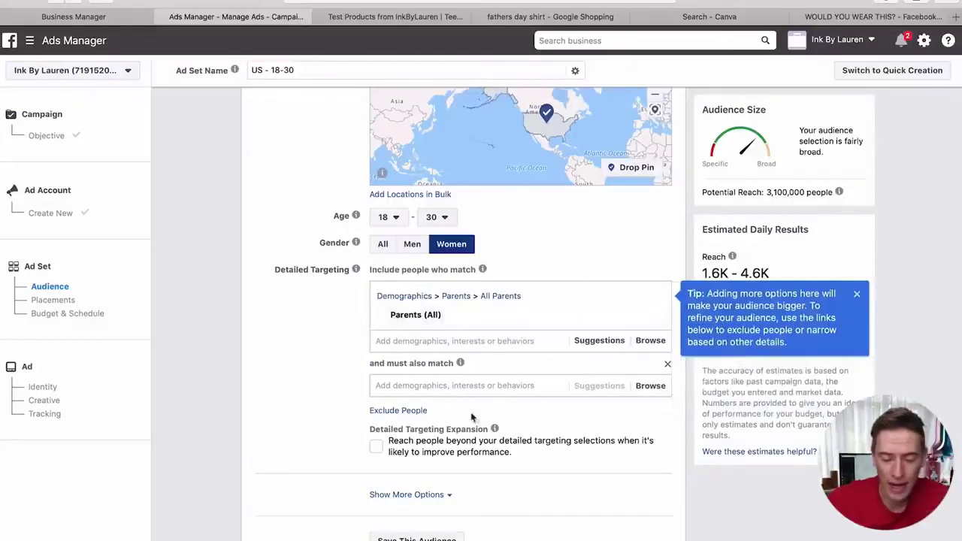
{"action": "left_click", "coordinate": [648, 385]}
{"action": "left_click", "coordinate": [547, 412]}
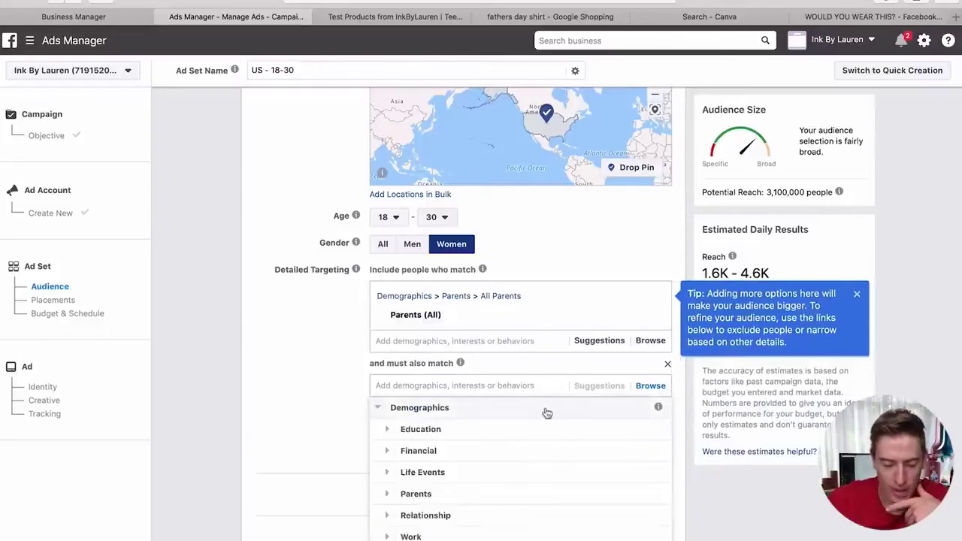
{"action": "scroll", "coordinate": [501, 478], "scroll_direction": "down", "scroll_amount": 1}
{"action": "left_click", "coordinate": [488, 505]}
{"action": "left_click", "coordinate": [489, 508]}
{"action": "scroll", "coordinate": [488, 511], "scroll_direction": "down", "scroll_amount": 3}
{"action": "scroll", "coordinate": [488, 511], "scroll_direction": "down", "scroll_amount": 1}
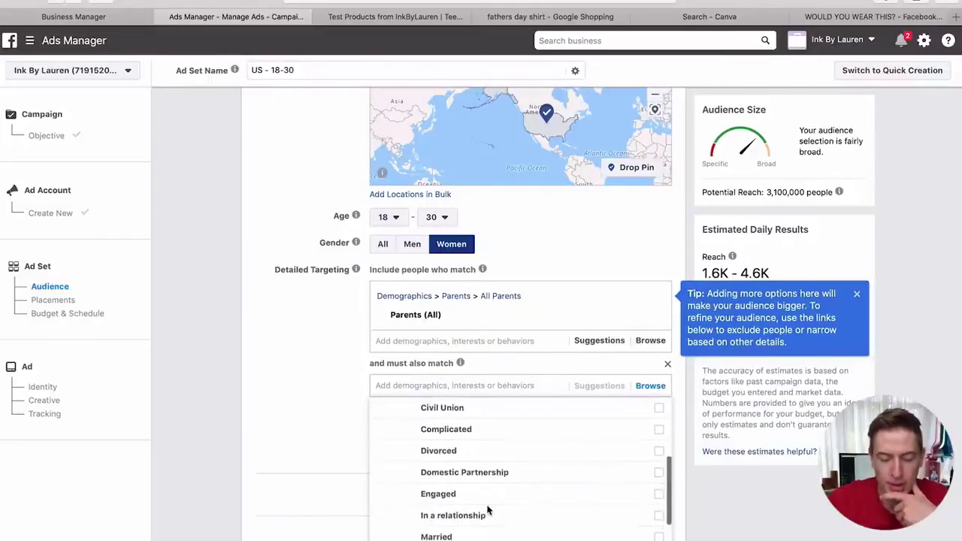
{"action": "left_click", "coordinate": [496, 537]}
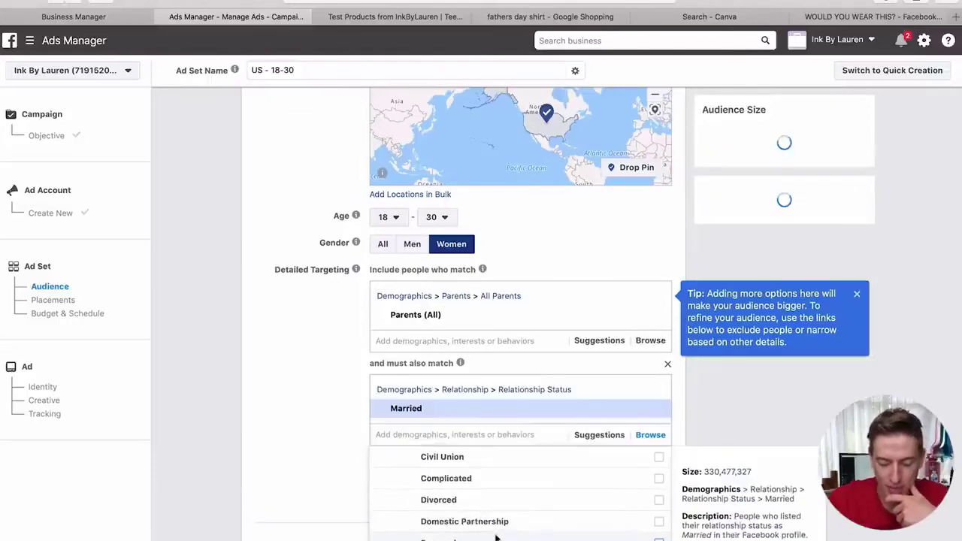
{"action": "left_click", "coordinate": [321, 477]}
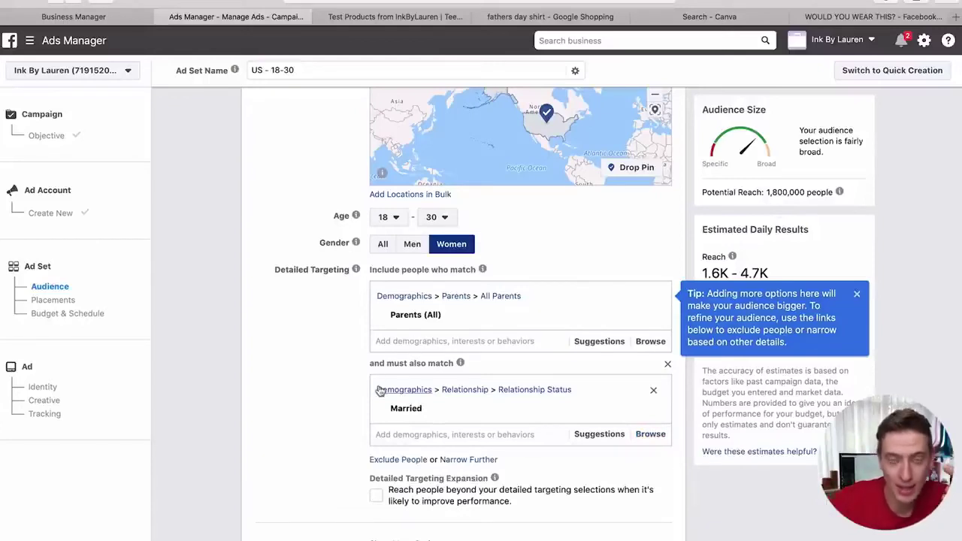
Step: Add Married to the included people, then remove it and the duplicate Married narrowing group
{"action": "left_click", "coordinate": [417, 342]}
{"action": "type", "text": "marri"}
{"action": "key", "text": "BackSpace"}
{"action": "key", "text": "BackSpace"}
{"action": "key", "text": "BackSpace"}
{"action": "type", "text": "arried"}
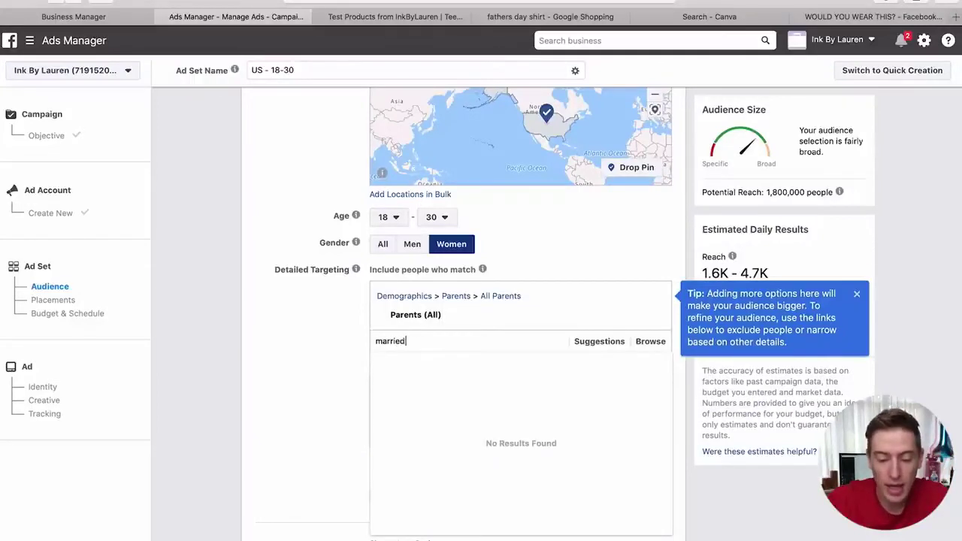
{"action": "left_click", "coordinate": [433, 364]}
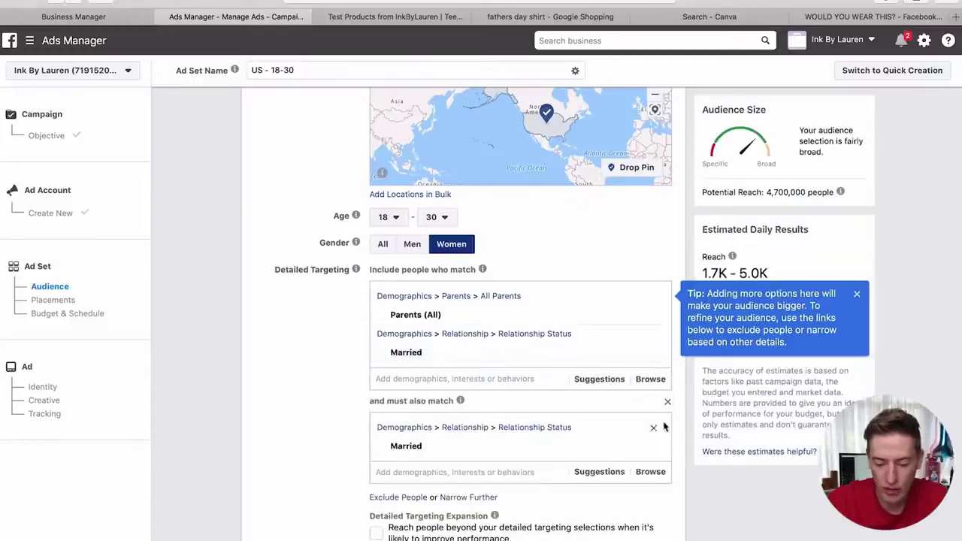
{"action": "left_click", "coordinate": [667, 401]}
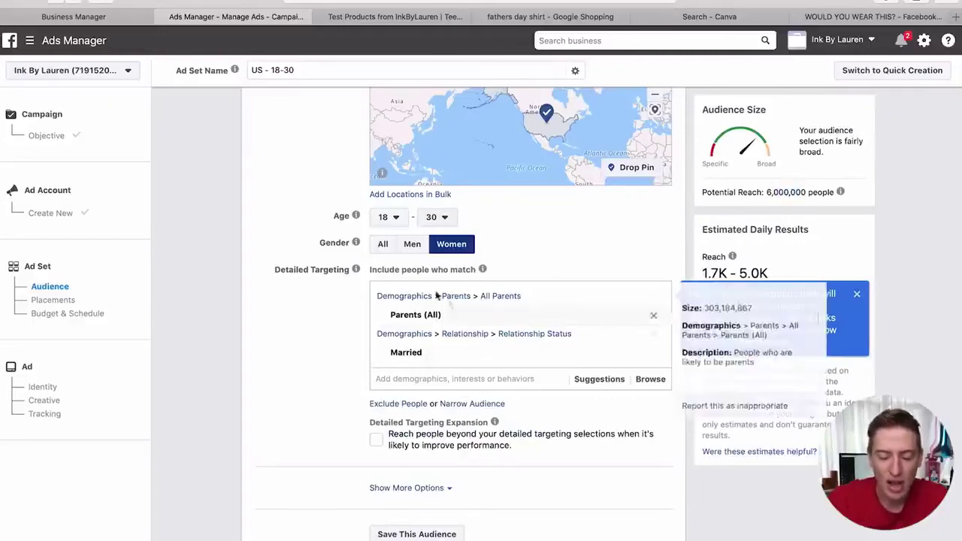
{"action": "mouse_move", "coordinate": [462, 359]}
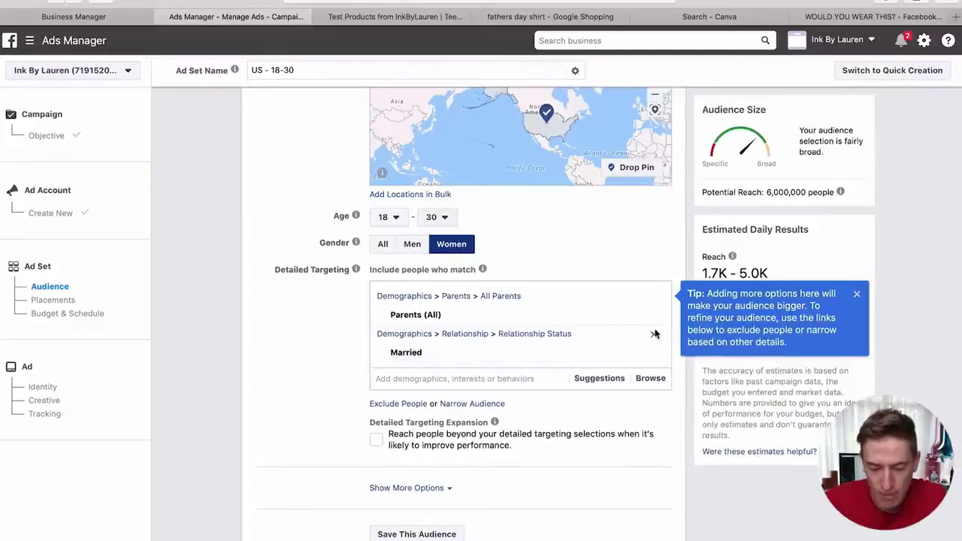
{"action": "left_click", "coordinate": [654, 336]}
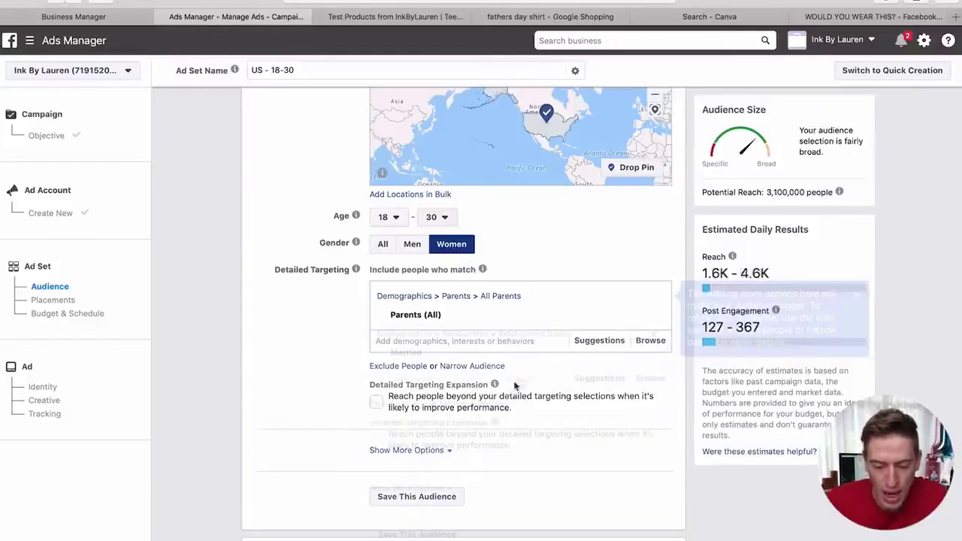
Step: Narrow the audience to people who must also be Married, and add another must-also-match group
{"action": "left_click", "coordinate": [454, 366]}
{"action": "left_click", "coordinate": [445, 386]}
{"action": "type", "text": "married"}
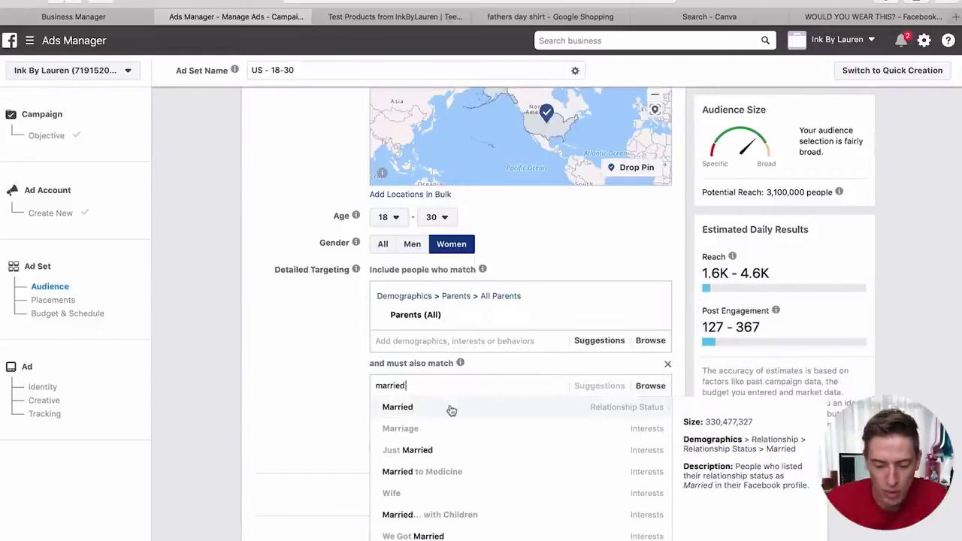
{"action": "left_click", "coordinate": [449, 408]}
{"action": "left_click", "coordinate": [314, 416]}
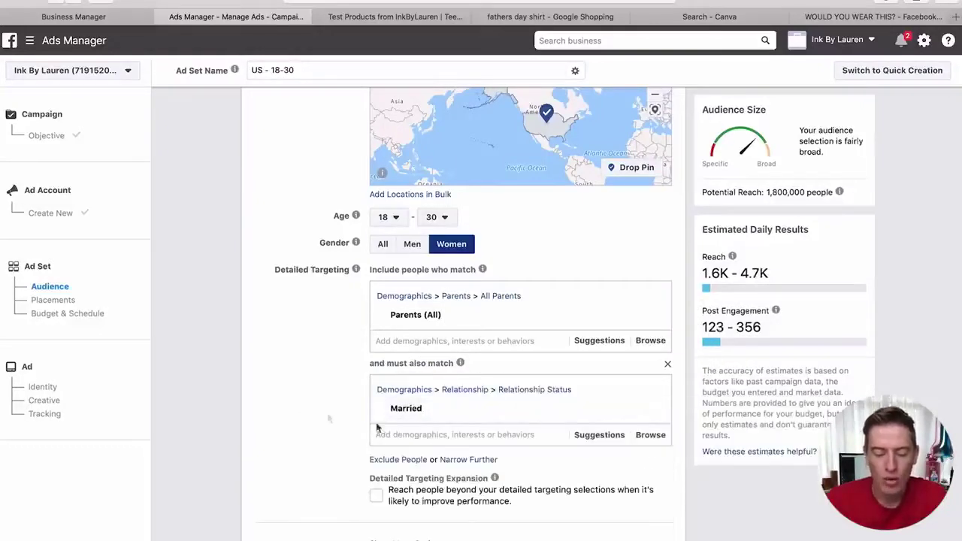
{"action": "left_click", "coordinate": [489, 461]}
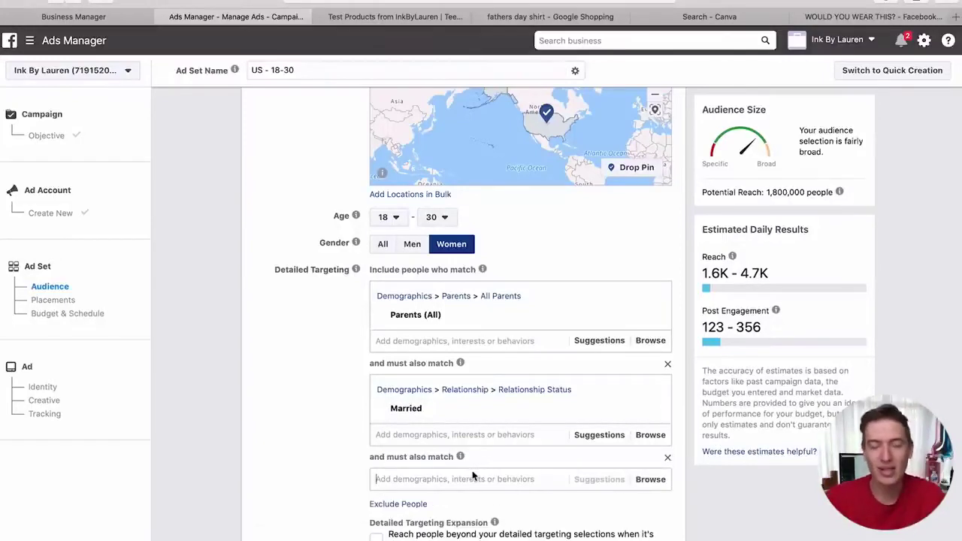
Step: Require interests in 2nd Amendment, National Rifle Association and Friends of NRA, giving 60,000 potential reach
{"action": "type", "text": "2nd am"}
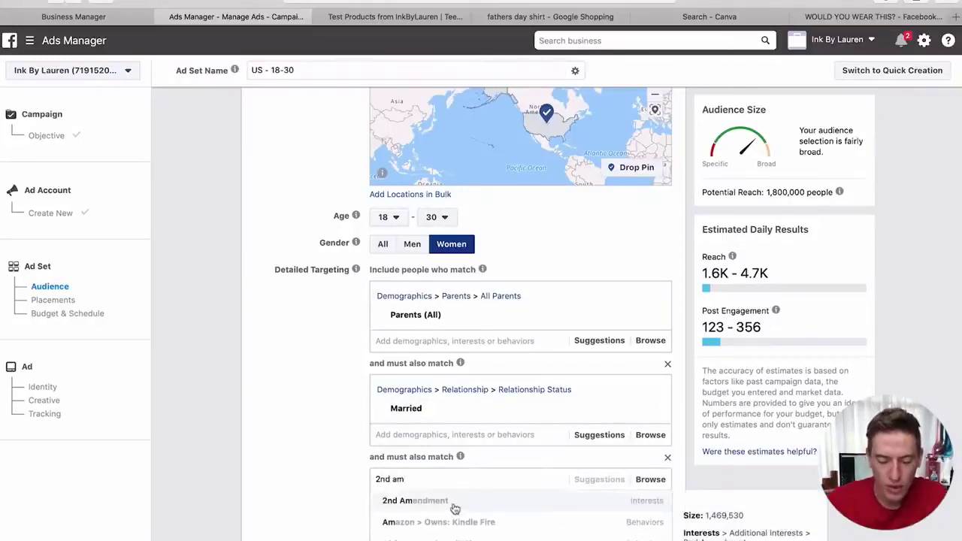
{"action": "left_click", "coordinate": [449, 505]}
{"action": "scroll", "coordinate": [360, 391], "scroll_direction": "up", "scroll_amount": 1}
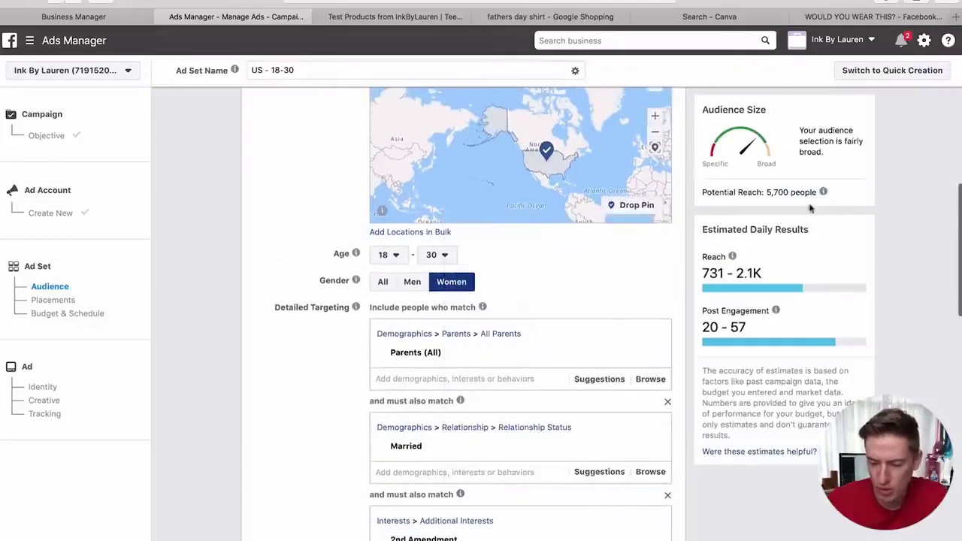
{"action": "scroll", "coordinate": [298, 392], "scroll_direction": "down", "scroll_amount": 5}
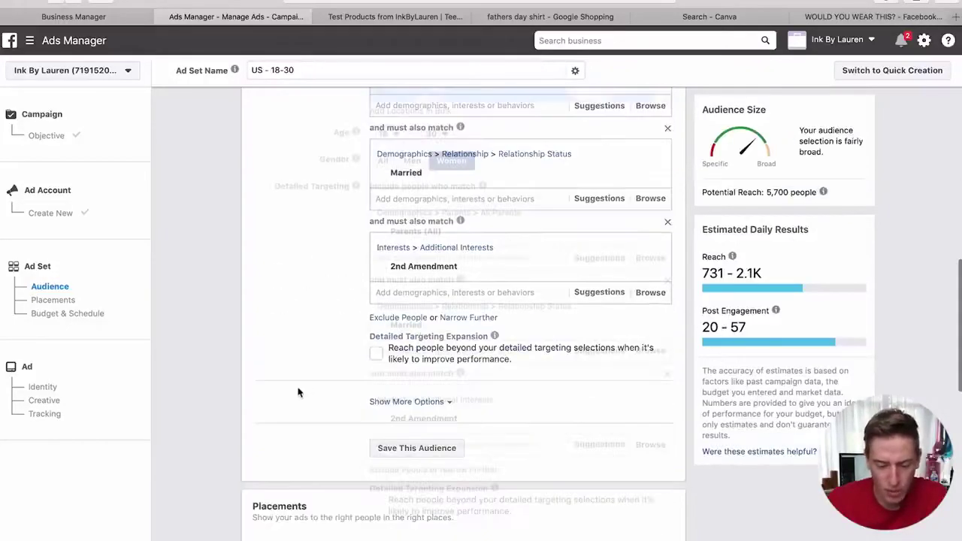
{"action": "left_click", "coordinate": [416, 292]}
{"action": "type", "text": "sabc"}
{"action": "key", "text": "BackSpace"}
{"action": "key", "text": "BackSpace"}
{"action": "key", "text": "BackSpace"}
{"action": "key", "text": "BackSpace"}
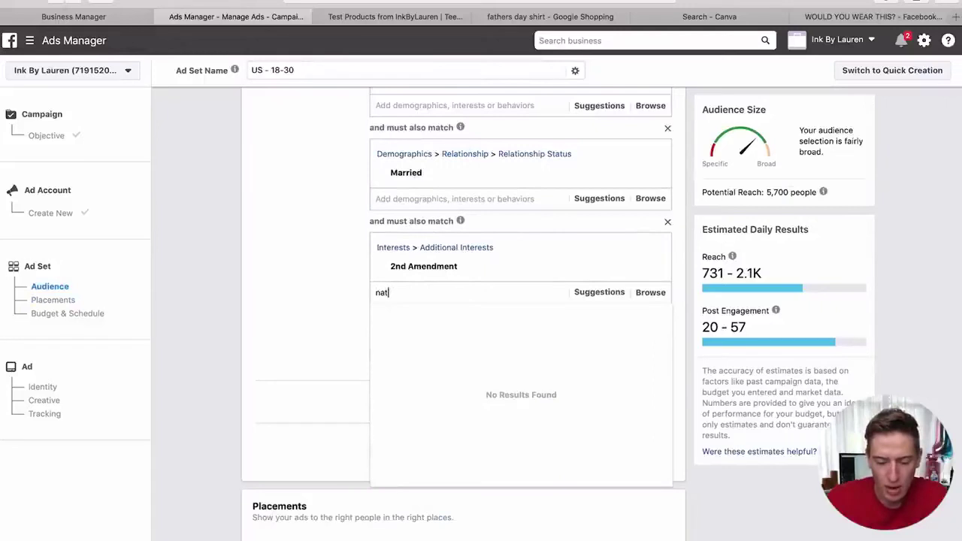
{"action": "type", "text": "nra"}
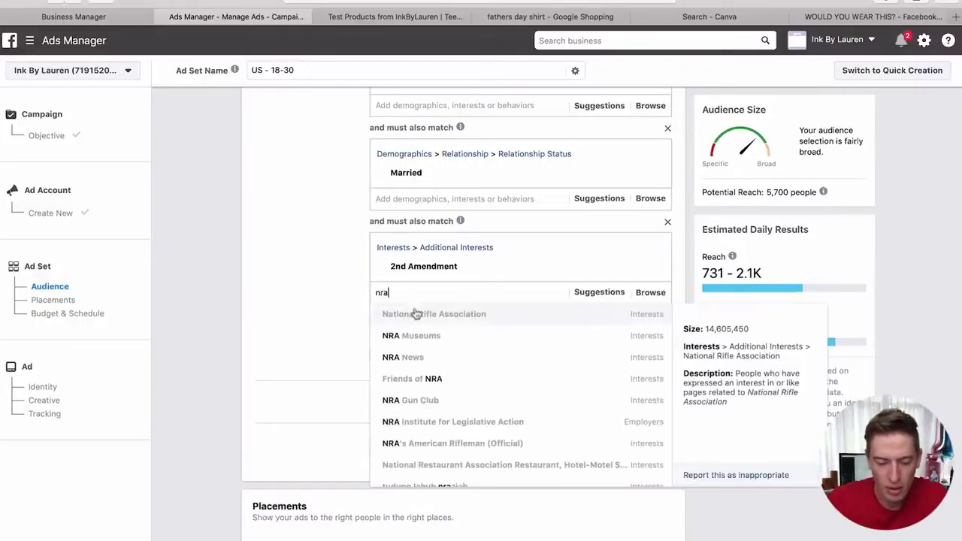
{"action": "left_click", "coordinate": [415, 313]}
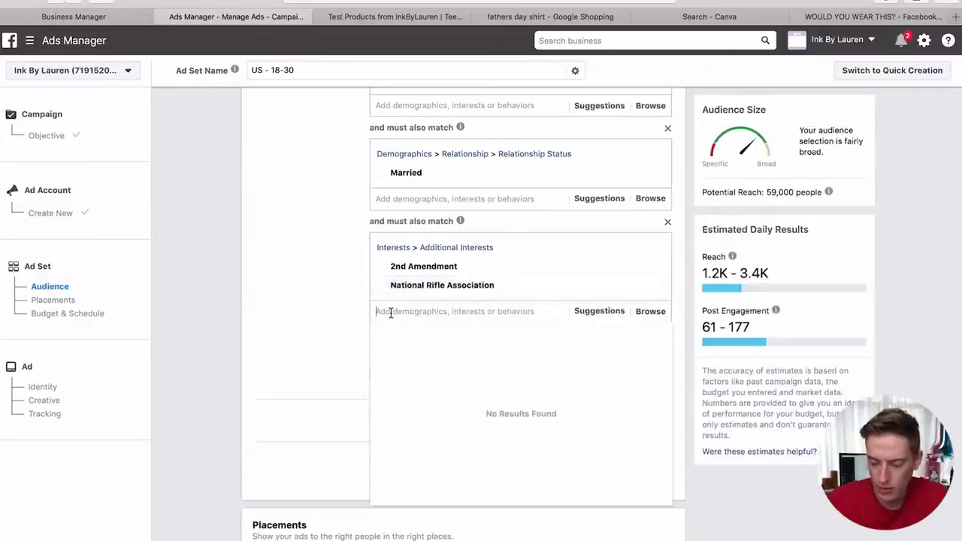
{"action": "type", "text": "nra"}
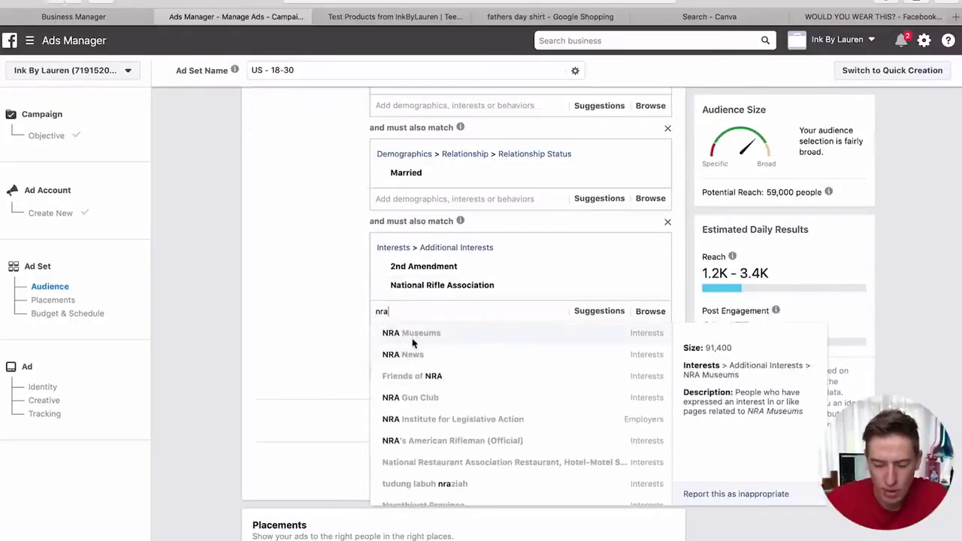
{"action": "left_click", "coordinate": [420, 376]}
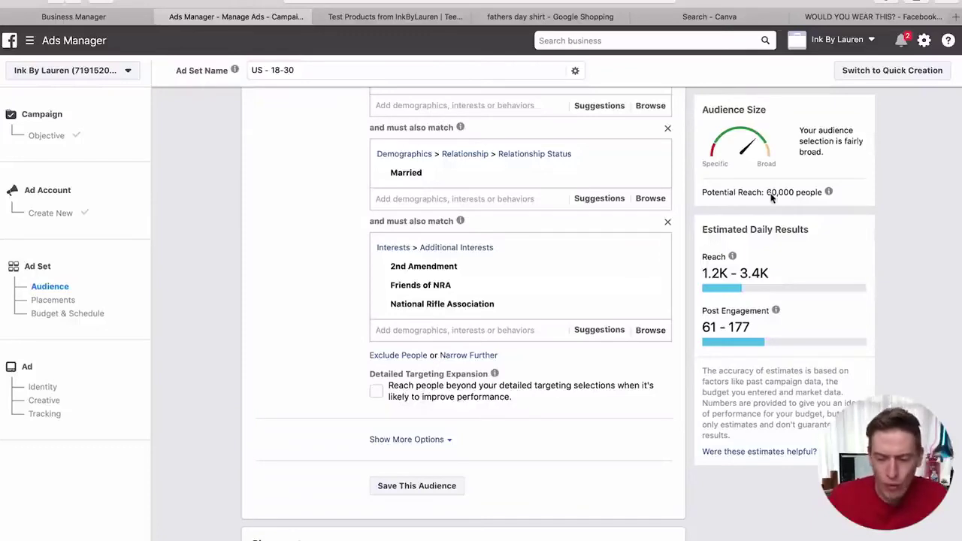
{"action": "left_click_drag", "start_coordinate": [768, 193], "coordinate": [795, 194]}
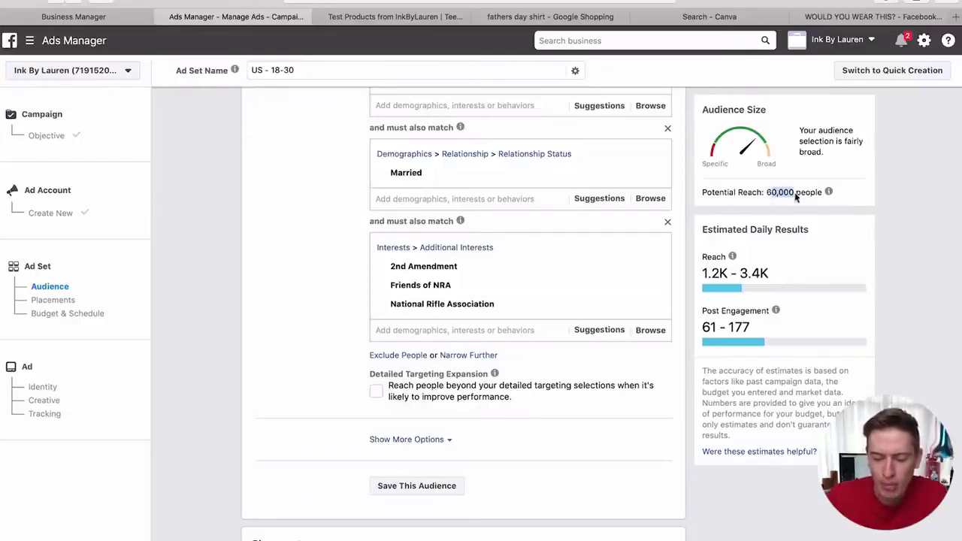
{"action": "left_click", "coordinate": [532, 331]}
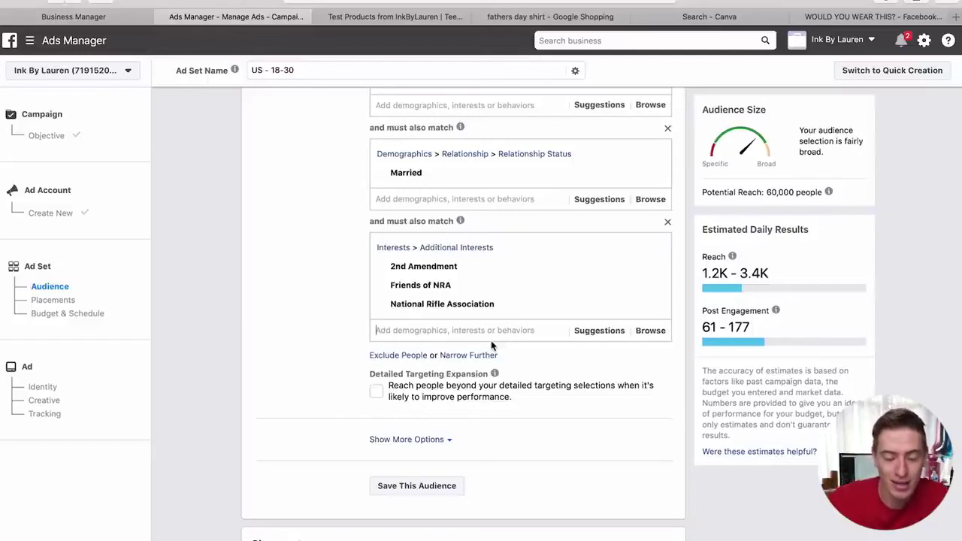
Step: Add the Garden & Gun Magazine interest via a 'gun magazine' search, reaching 62,000 people
{"action": "type", "text": "gun magazine"}
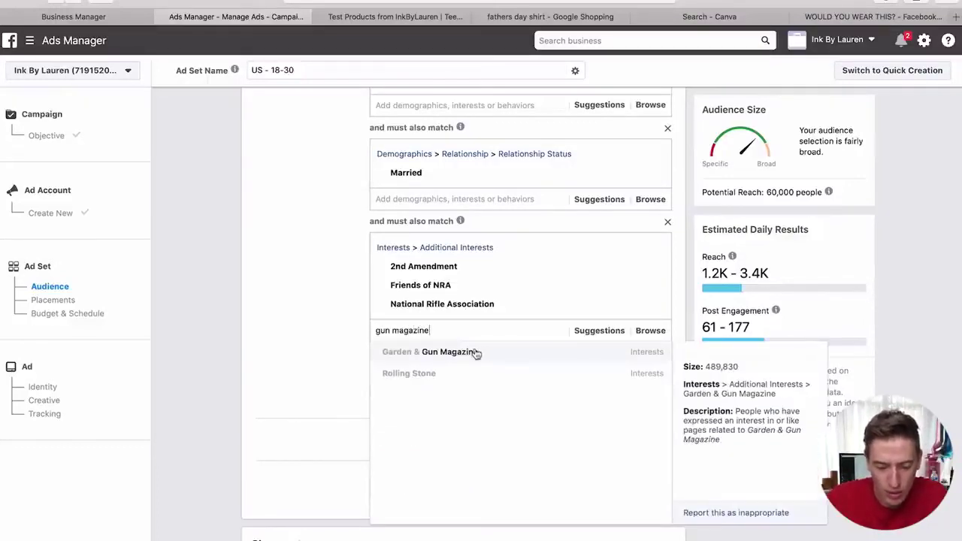
{"action": "left_click", "coordinate": [474, 353]}
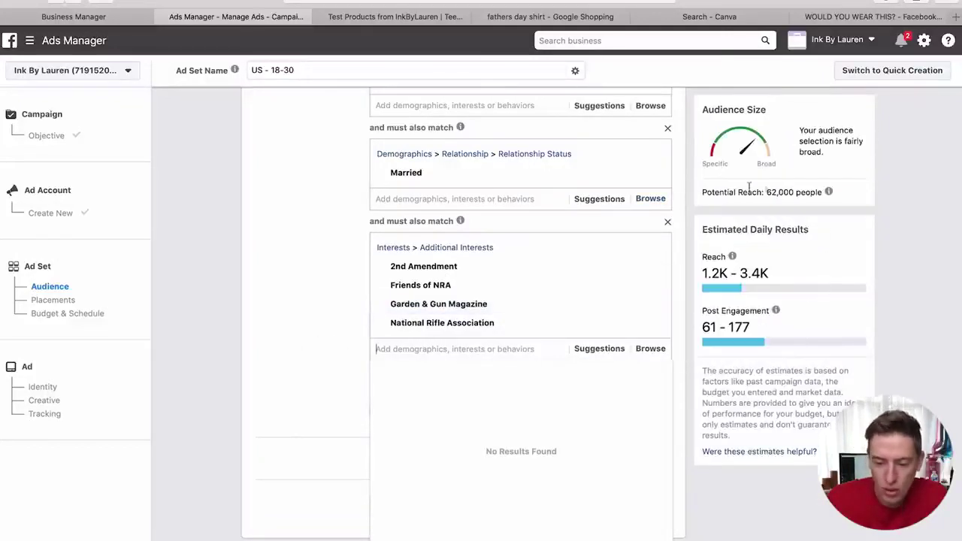
{"action": "left_click", "coordinate": [326, 361]}
{"action": "mouse_move", "coordinate": [485, 300]}
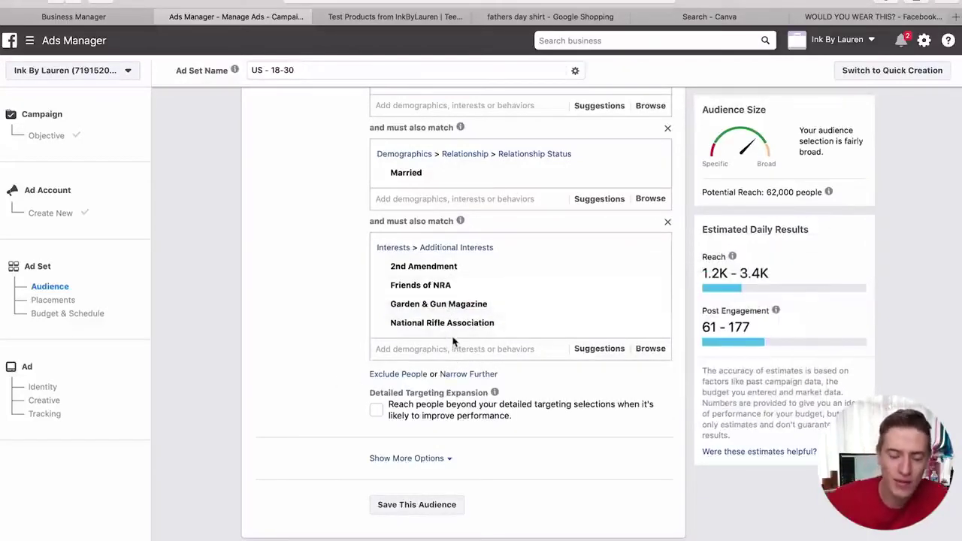
{"action": "scroll", "coordinate": [453, 342], "scroll_direction": "up", "scroll_amount": 1}
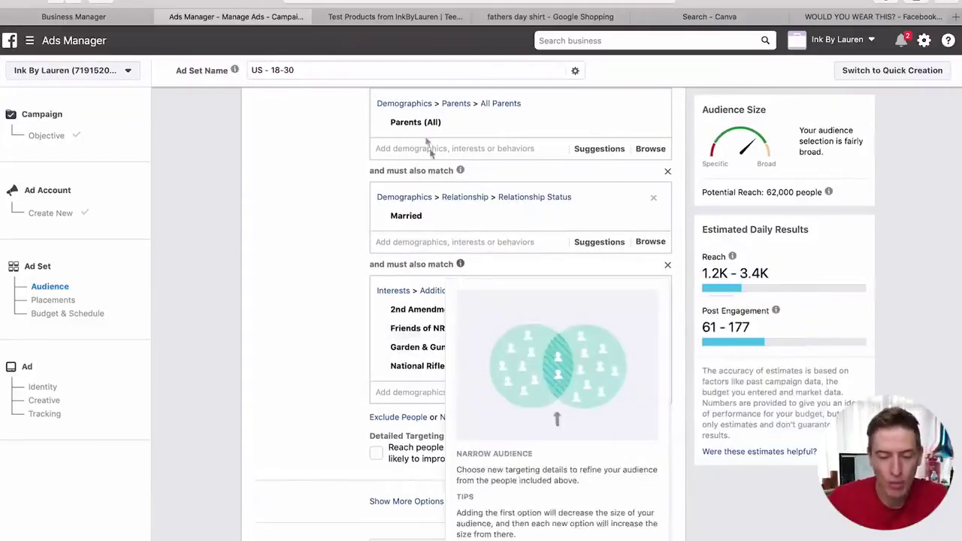
{"action": "mouse_move", "coordinate": [422, 132]}
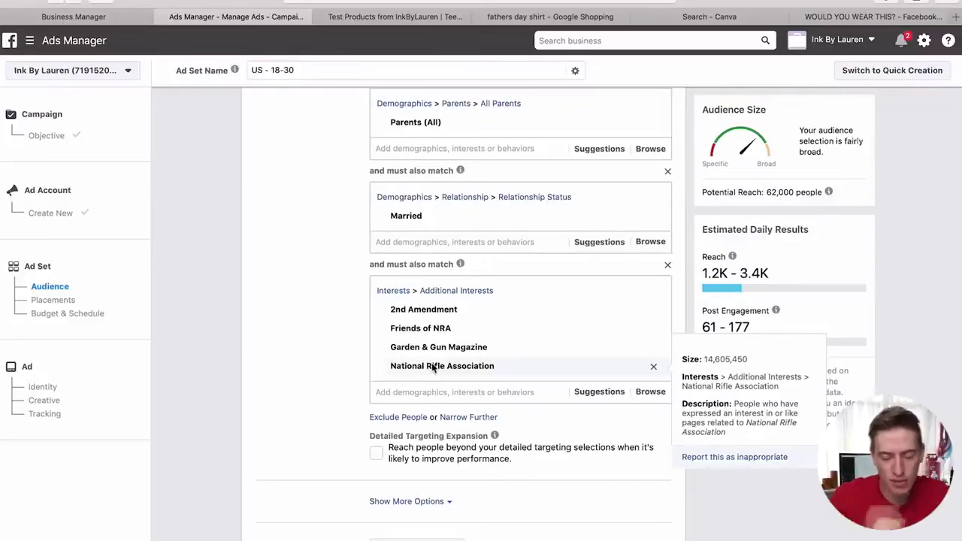
Step: Switch the ad set from automatic to manual placements
{"action": "scroll", "coordinate": [432, 366], "scroll_direction": "up", "scroll_amount": 5}
{"action": "scroll", "coordinate": [432, 362], "scroll_direction": "down", "scroll_amount": 2}
{"action": "scroll", "coordinate": [432, 366], "scroll_direction": "down", "scroll_amount": 5}
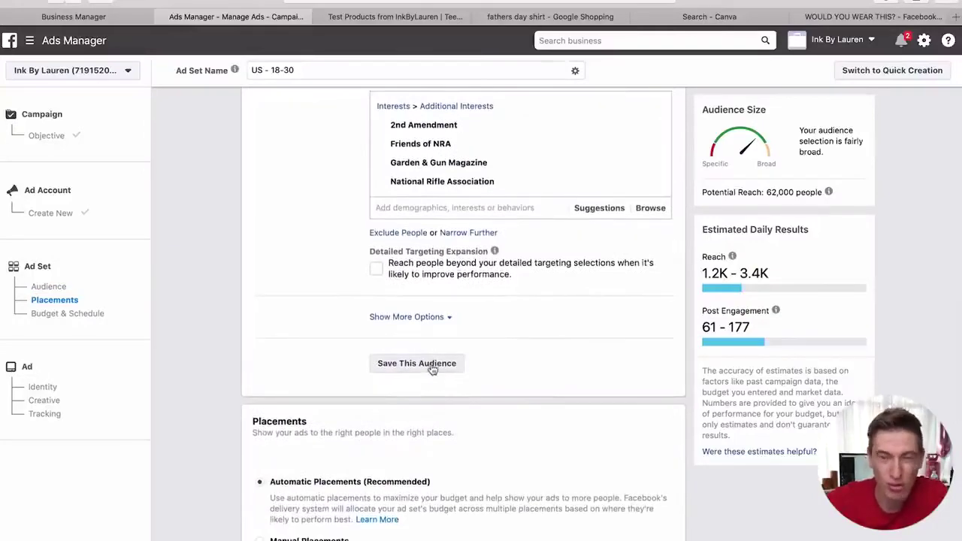
{"action": "scroll", "coordinate": [470, 220], "scroll_direction": "up", "scroll_amount": 1}
{"action": "mouse_move", "coordinate": [471, 218]}
{"action": "scroll", "coordinate": [469, 216], "scroll_direction": "down", "scroll_amount": 3}
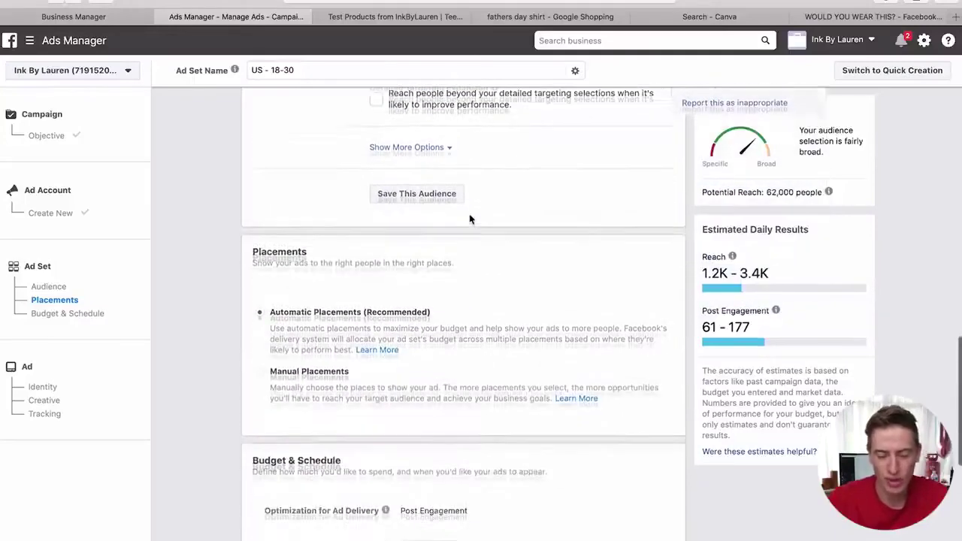
{"action": "scroll", "coordinate": [471, 218], "scroll_direction": "down", "scroll_amount": 1}
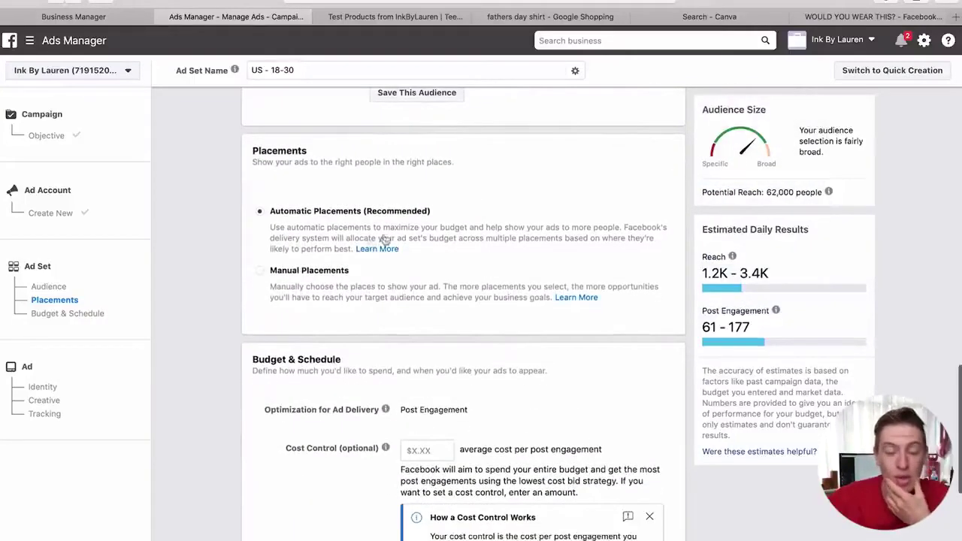
{"action": "left_click", "coordinate": [260, 271]}
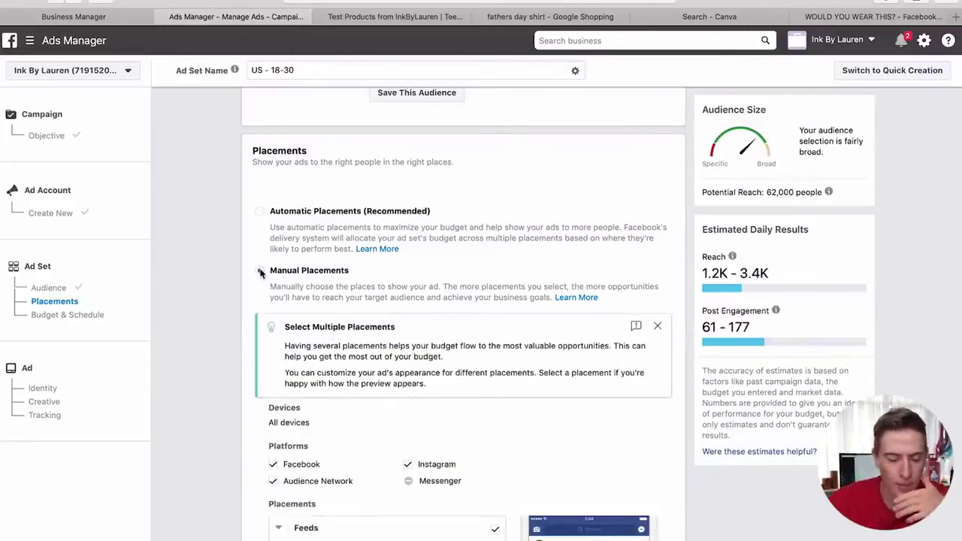
Step: Remove Instagram and Audience Network from the placements
{"action": "scroll", "coordinate": [260, 271], "scroll_direction": "down", "scroll_amount": 2}
{"action": "scroll", "coordinate": [273, 328], "scroll_direction": "down", "scroll_amount": 1}
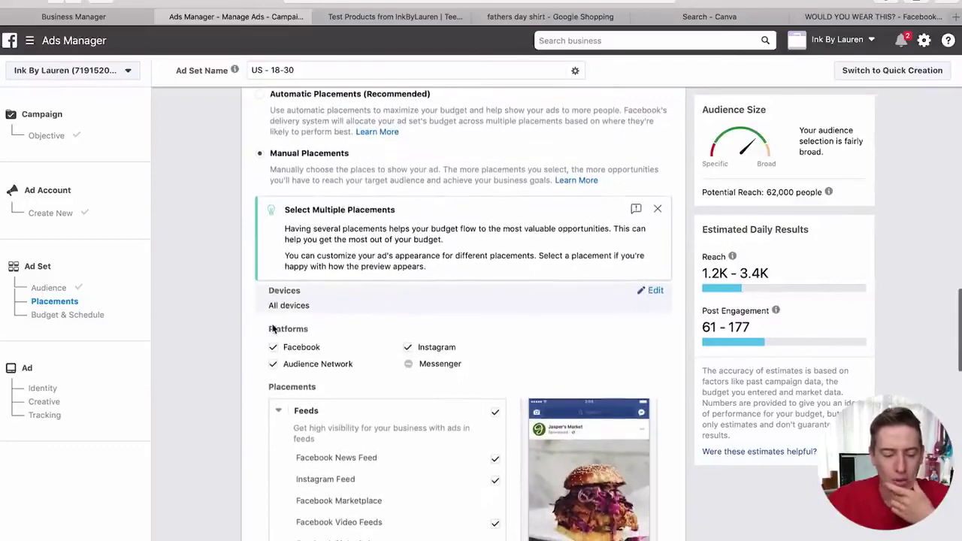
{"action": "left_click", "coordinate": [408, 347]}
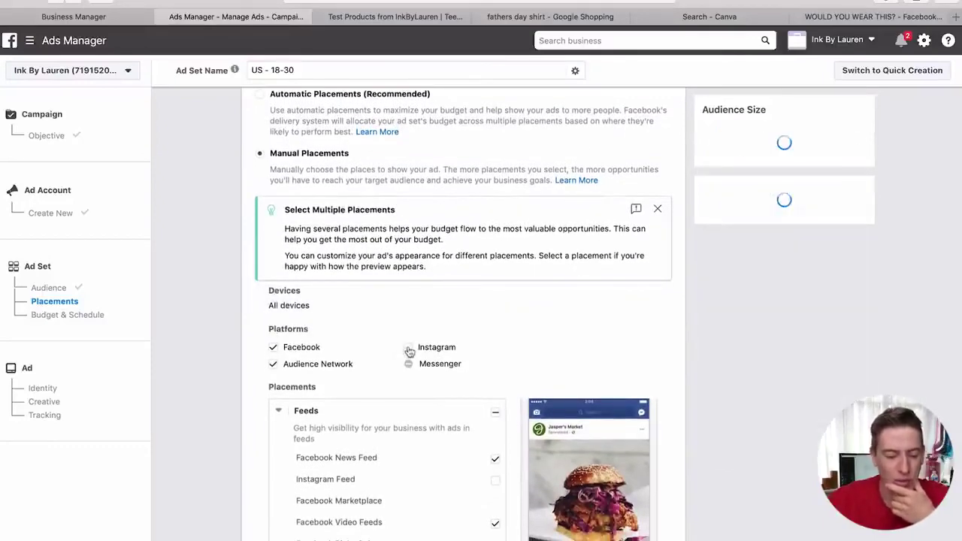
{"action": "left_click", "coordinate": [274, 365]}
{"action": "scroll", "coordinate": [276, 369], "scroll_direction": "down", "scroll_amount": 2}
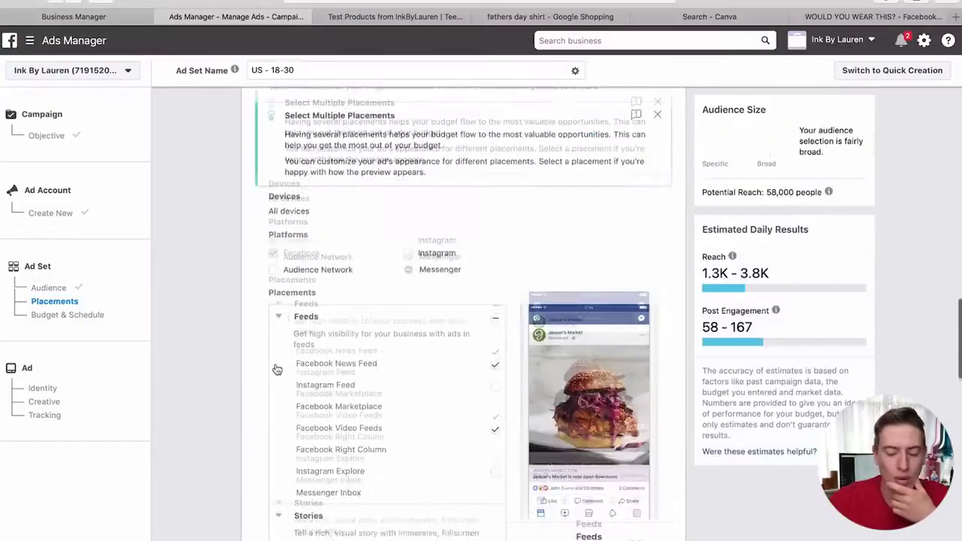
{"action": "scroll", "coordinate": [277, 369], "scroll_direction": "down", "scroll_amount": 2}
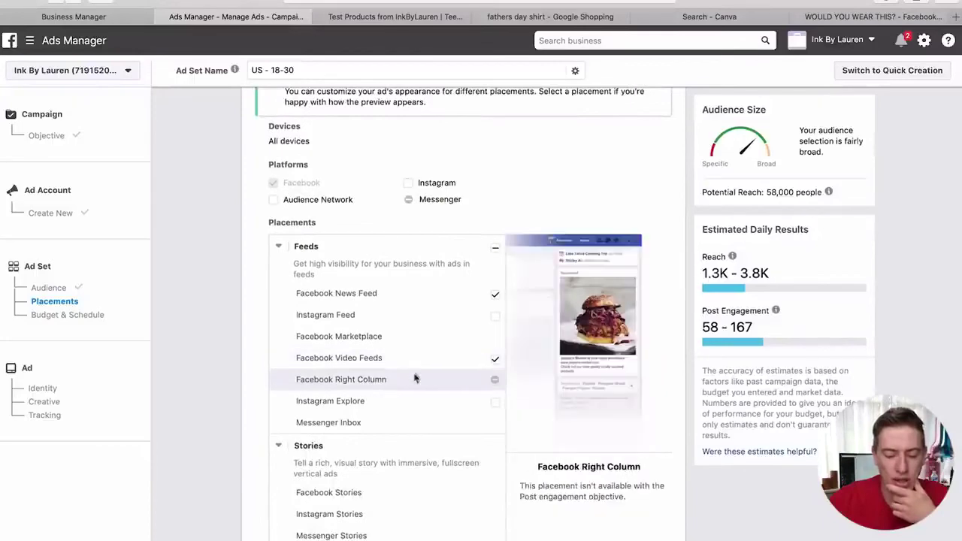
Step: Uncheck Facebook Video Feeds, In-Stream and In-Article, leaving Facebook News Feed
{"action": "left_click", "coordinate": [496, 360]}
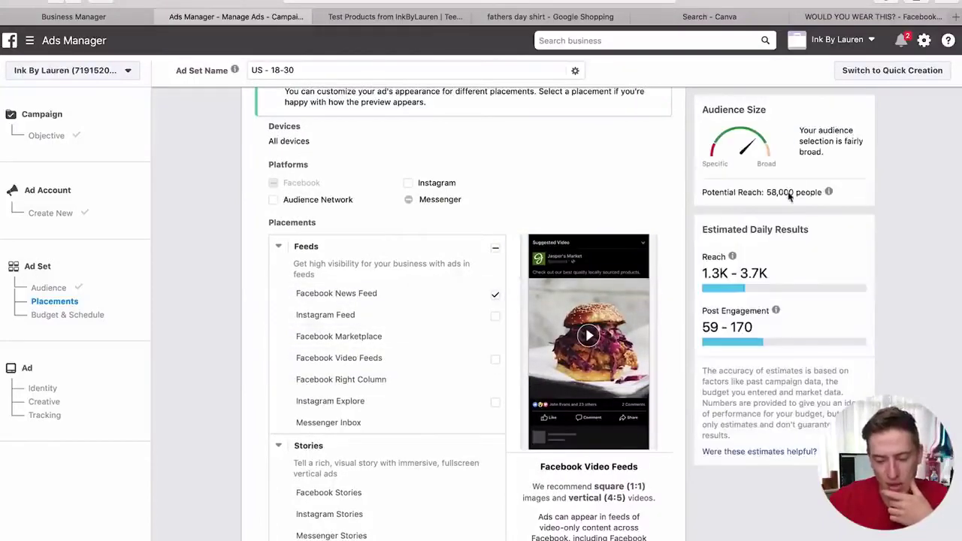
{"action": "scroll", "coordinate": [484, 378], "scroll_direction": "down", "scroll_amount": 5}
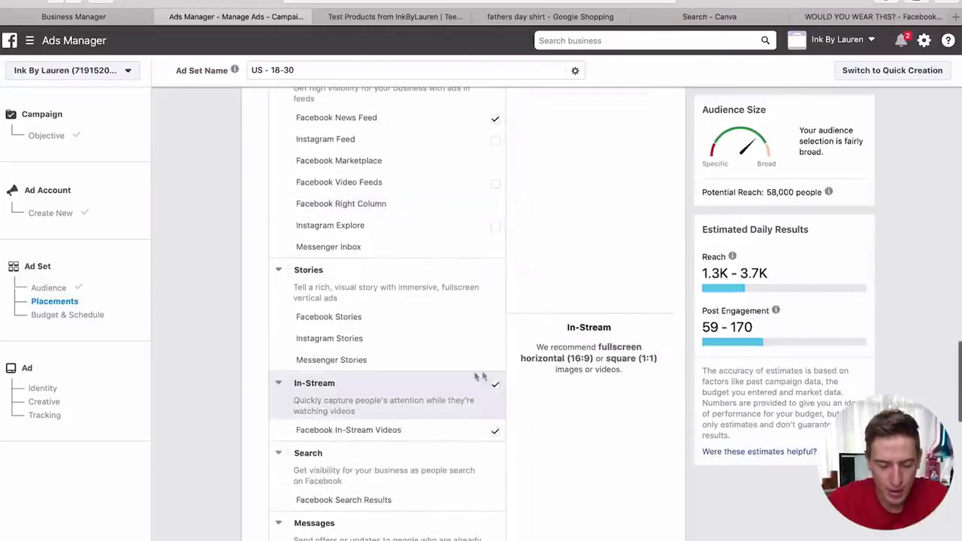
{"action": "left_click", "coordinate": [496, 385]}
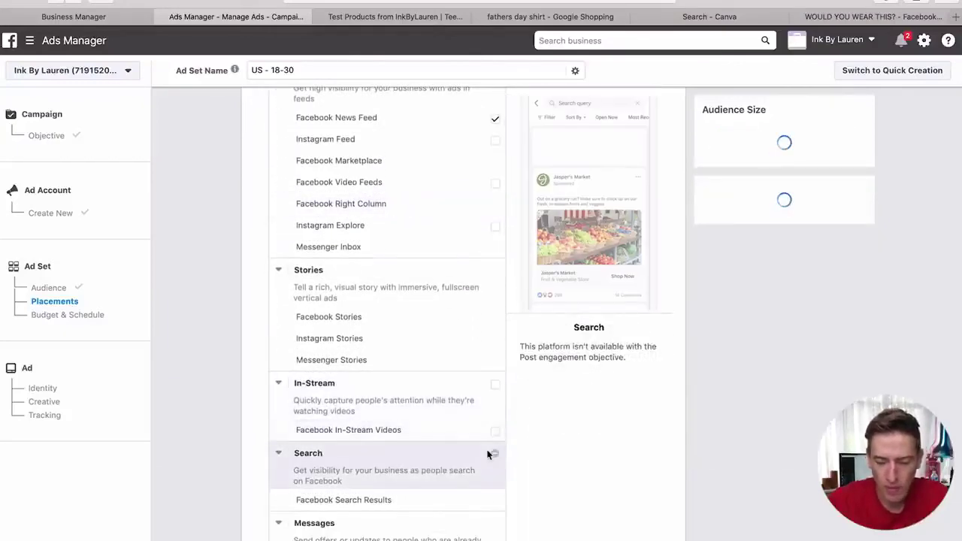
{"action": "scroll", "coordinate": [487, 454], "scroll_direction": "down", "scroll_amount": 5}
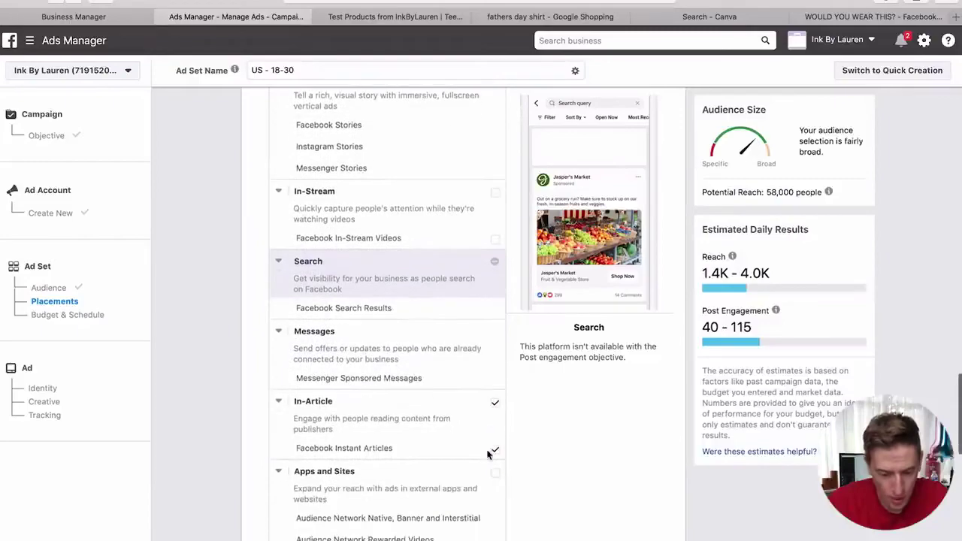
{"action": "left_click", "coordinate": [497, 405]}
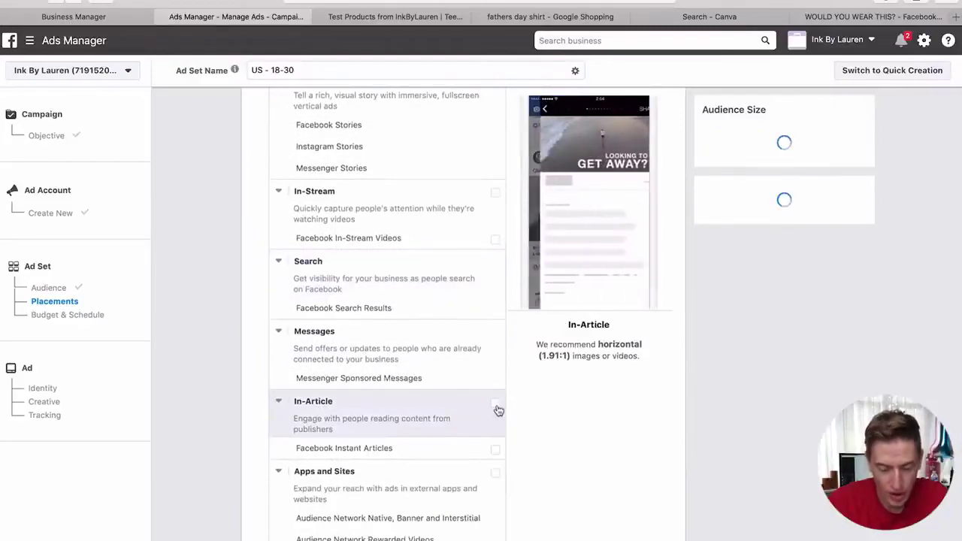
{"action": "scroll", "coordinate": [498, 409], "scroll_direction": "down", "scroll_amount": 5}
{"action": "scroll", "coordinate": [498, 410], "scroll_direction": "up", "scroll_amount": 5}
{"action": "scroll", "coordinate": [498, 409], "scroll_direction": "up", "scroll_amount": 15}
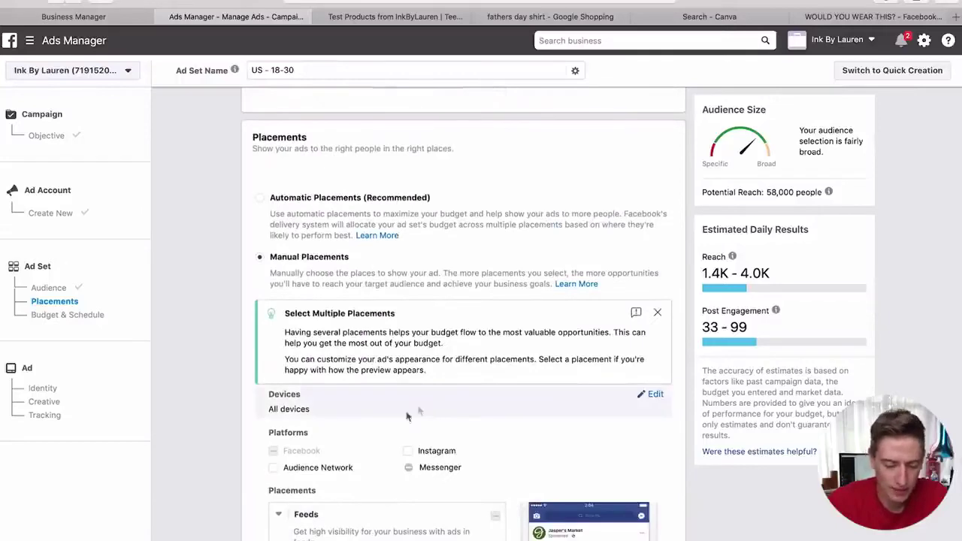
{"action": "scroll", "coordinate": [396, 421], "scroll_direction": "down", "scroll_amount": 3}
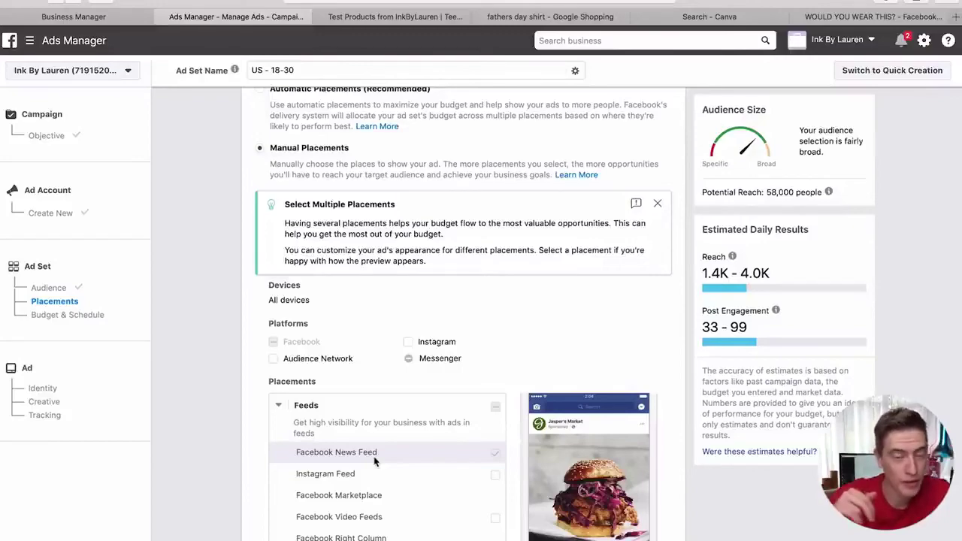
{"action": "scroll", "coordinate": [373, 456], "scroll_direction": "down", "scroll_amount": 10}
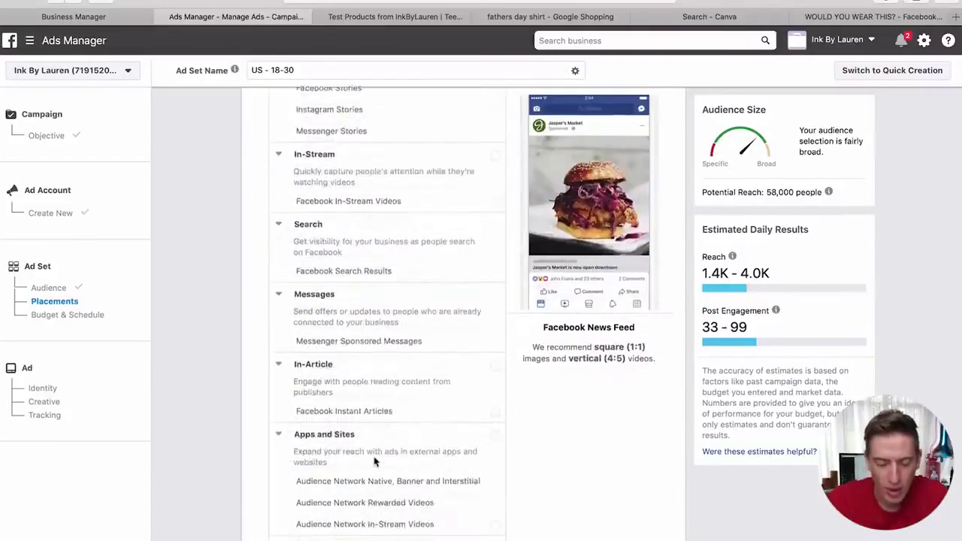
{"action": "scroll", "coordinate": [376, 460], "scroll_direction": "down", "scroll_amount": 1}
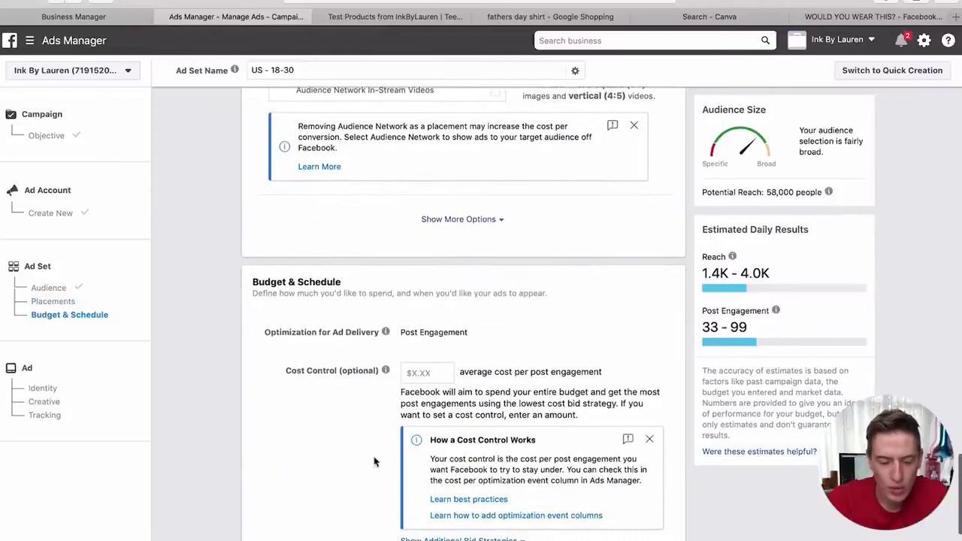
Step: Change the daily budget from $11.00 to $5.00 and continue to the ad setup
{"action": "scroll", "coordinate": [376, 459], "scroll_direction": "down", "scroll_amount": 1}
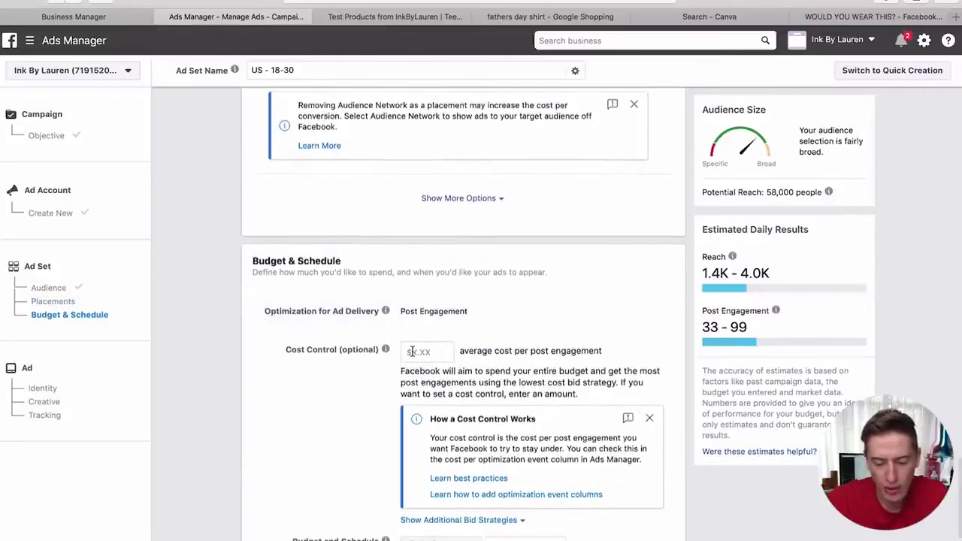
{"action": "scroll", "coordinate": [412, 356], "scroll_direction": "down", "scroll_amount": 3}
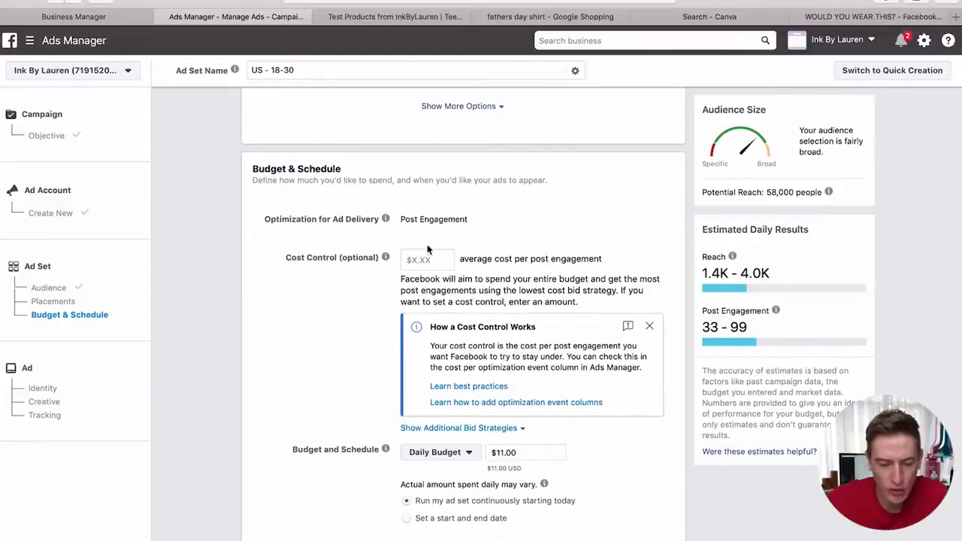
{"action": "mouse_move", "coordinate": [363, 262]}
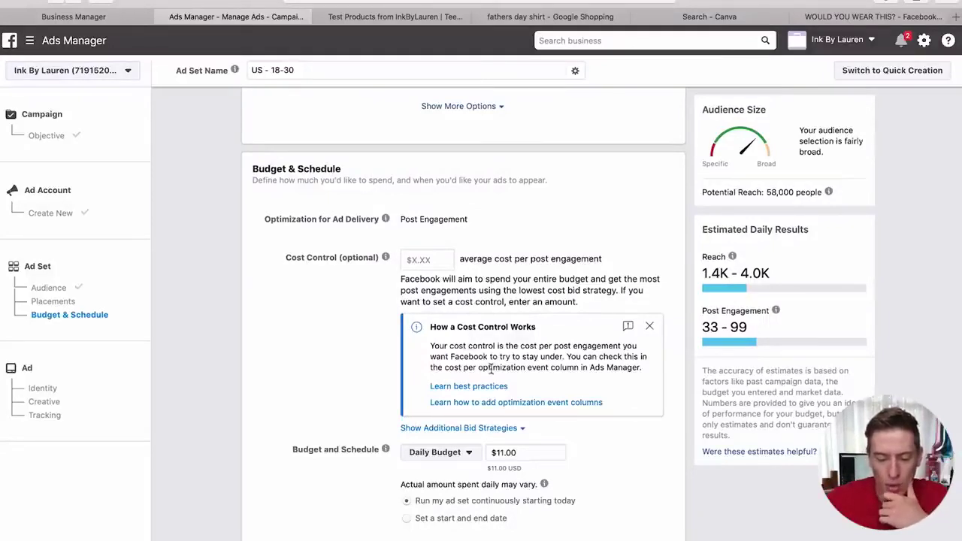
{"action": "scroll", "coordinate": [507, 376], "scroll_direction": "down", "scroll_amount": 2}
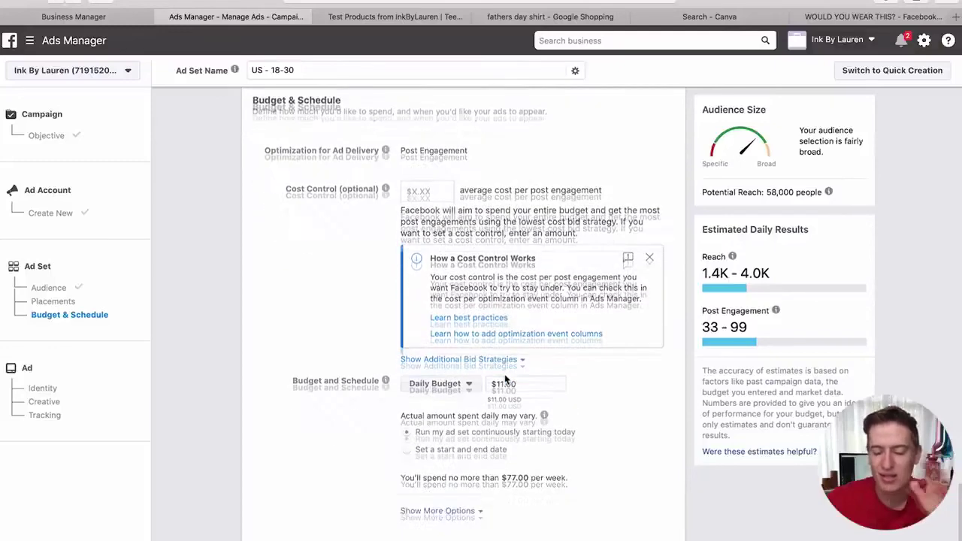
{"action": "left_click_drag", "start_coordinate": [519, 367], "coordinate": [492, 368]}
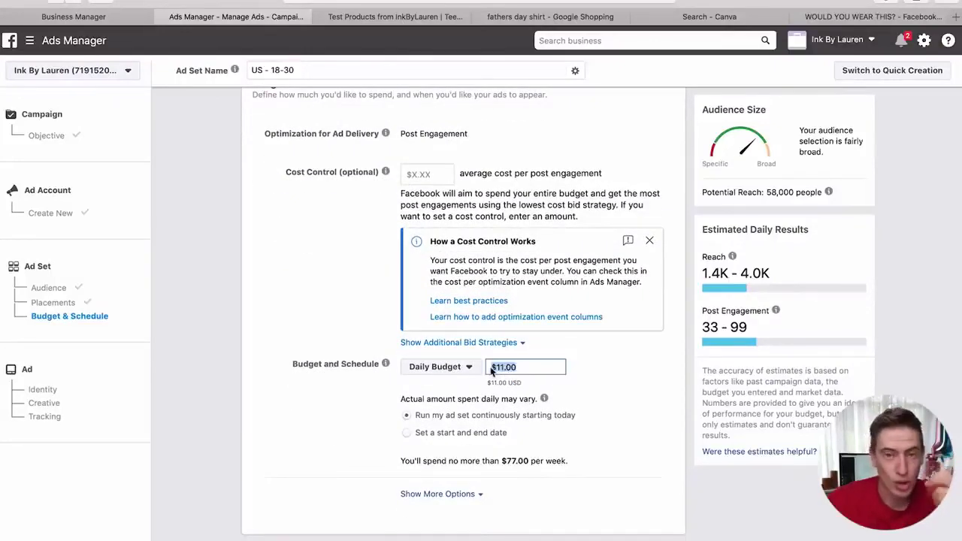
{"action": "type", "text": "5"}
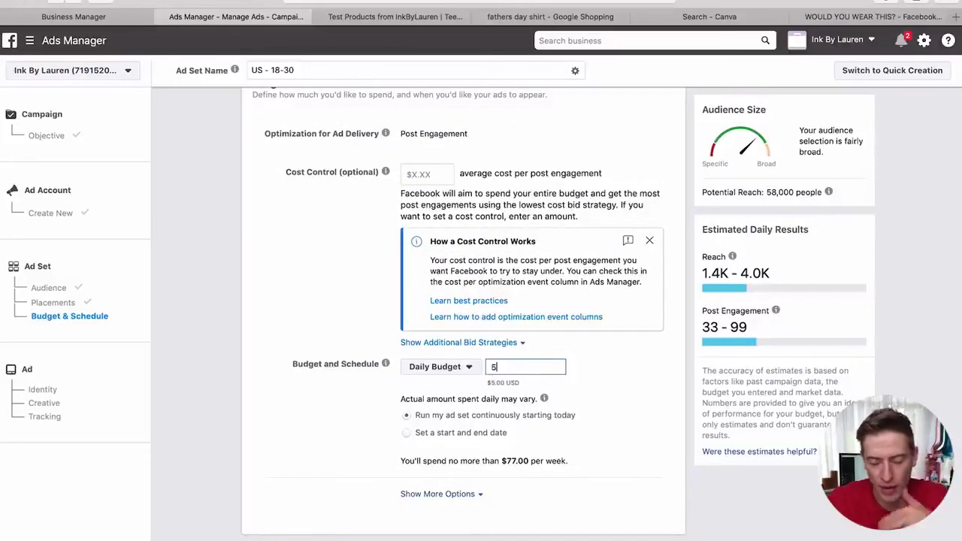
{"action": "left_click", "coordinate": [591, 378]}
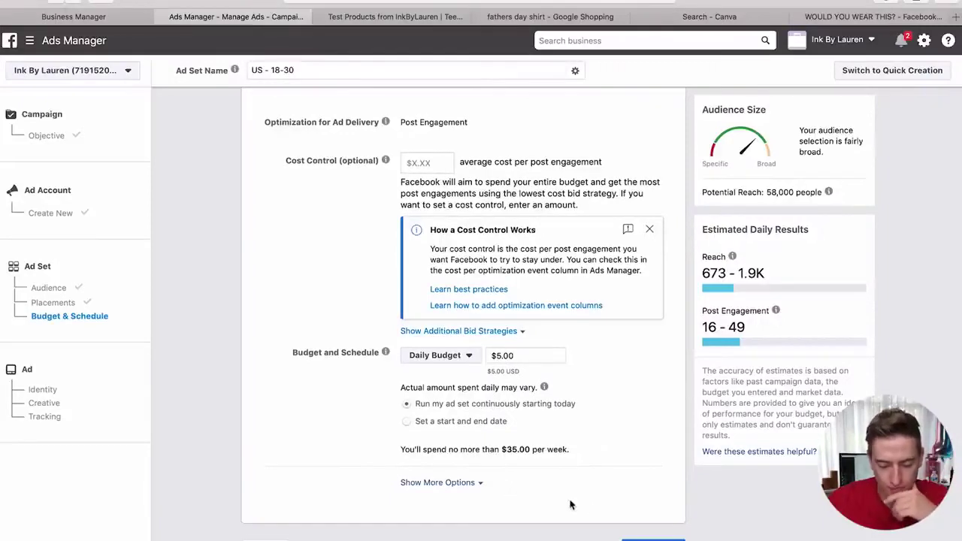
{"action": "left_click", "coordinate": [644, 539]}
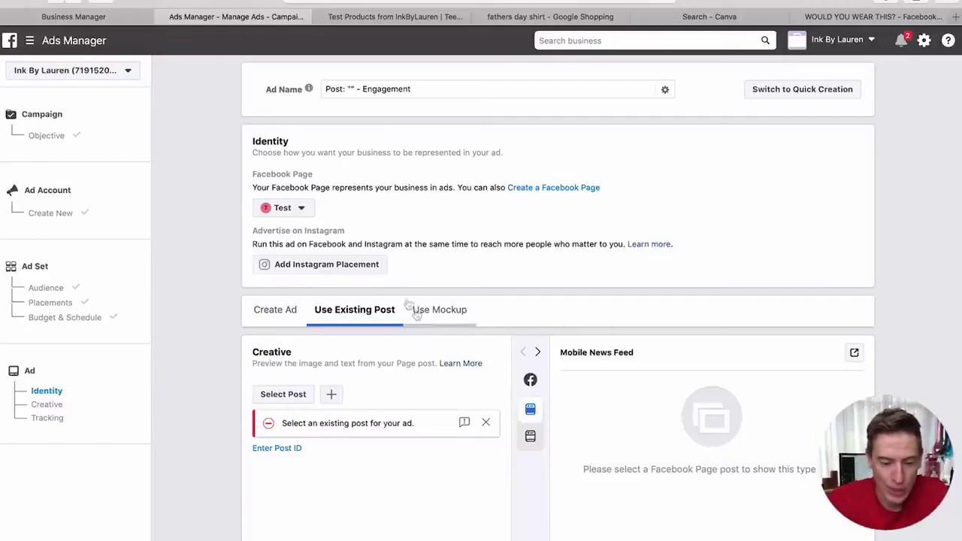
Step: Start a new ad and open the image picker, then close it without choosing an image
{"action": "left_click", "coordinate": [276, 309]}
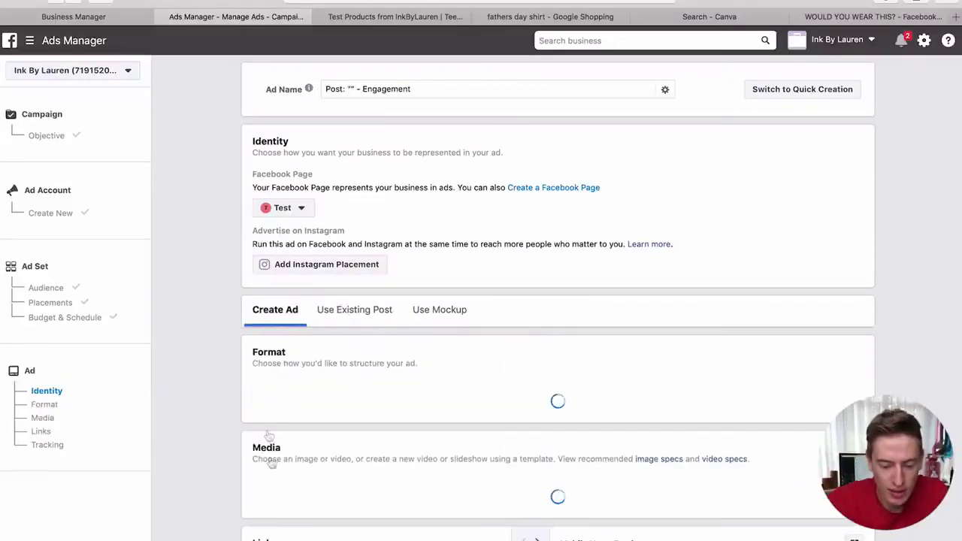
{"action": "scroll", "coordinate": [312, 450], "scroll_direction": "down", "scroll_amount": 2}
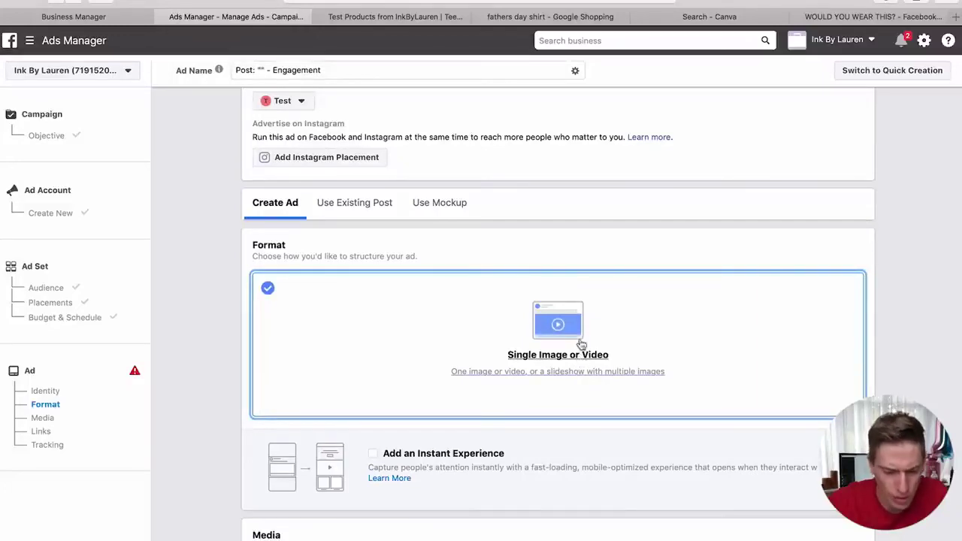
{"action": "scroll", "coordinate": [581, 353], "scroll_direction": "down", "scroll_amount": 2}
{"action": "scroll", "coordinate": [571, 361], "scroll_direction": "up", "scroll_amount": 2}
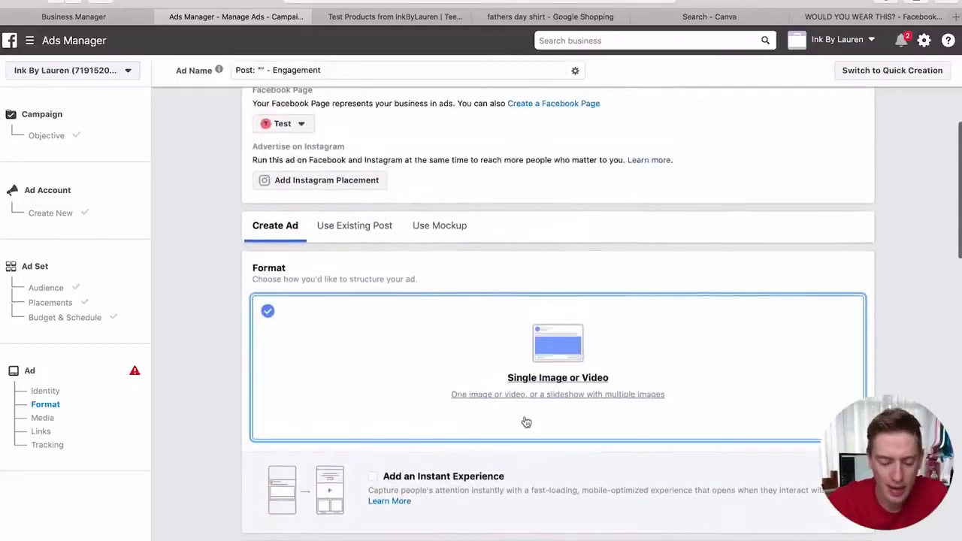
{"action": "scroll", "coordinate": [526, 421], "scroll_direction": "down", "scroll_amount": 3}
{"action": "left_click", "coordinate": [336, 381]}
{"action": "left_click", "coordinate": [324, 395]}
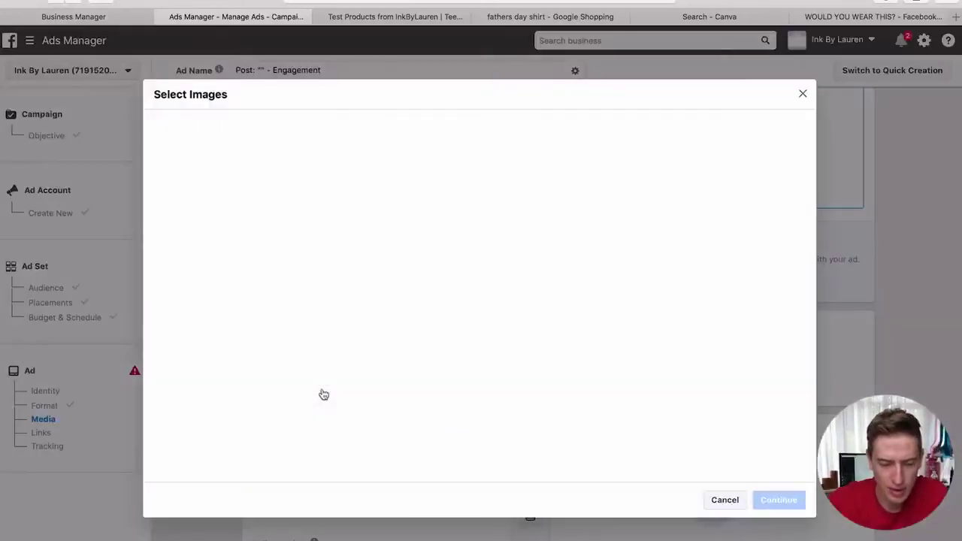
{"action": "left_click", "coordinate": [801, 94]}
Step: Base the ad on the existing 'Comment below if you would wear this t-shirt?' page post
{"action": "scroll", "coordinate": [540, 347], "scroll_direction": "up", "scroll_amount": 5}
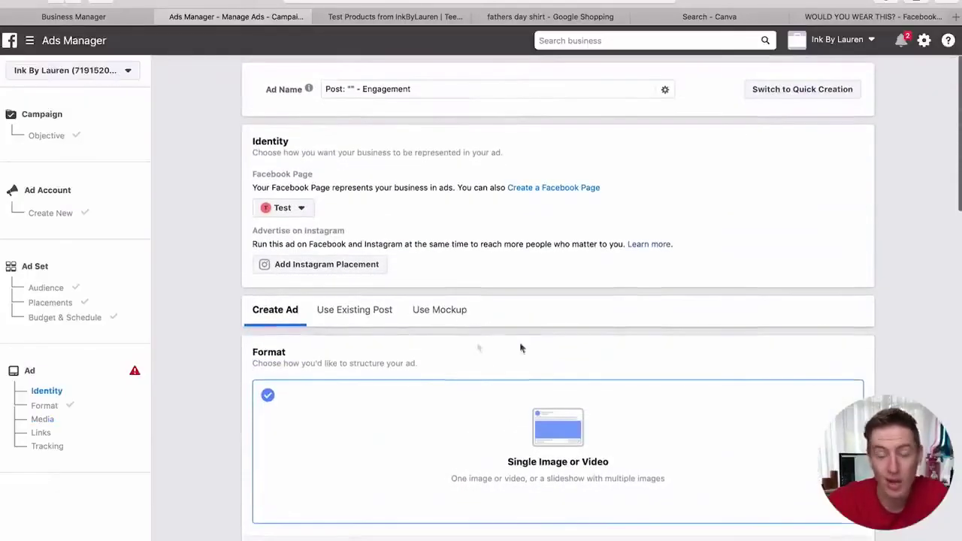
{"action": "left_click", "coordinate": [337, 320]}
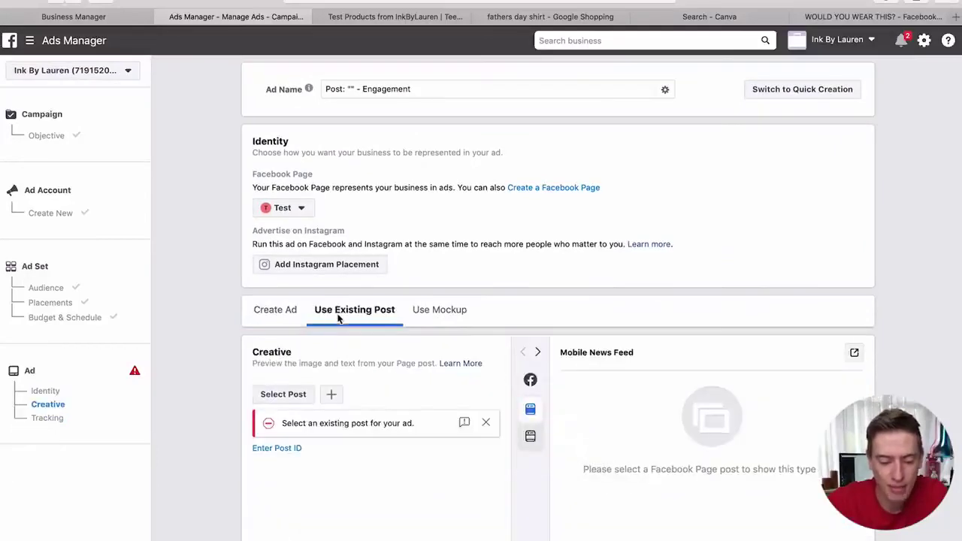
{"action": "scroll", "coordinate": [337, 319], "scroll_direction": "down", "scroll_amount": 1}
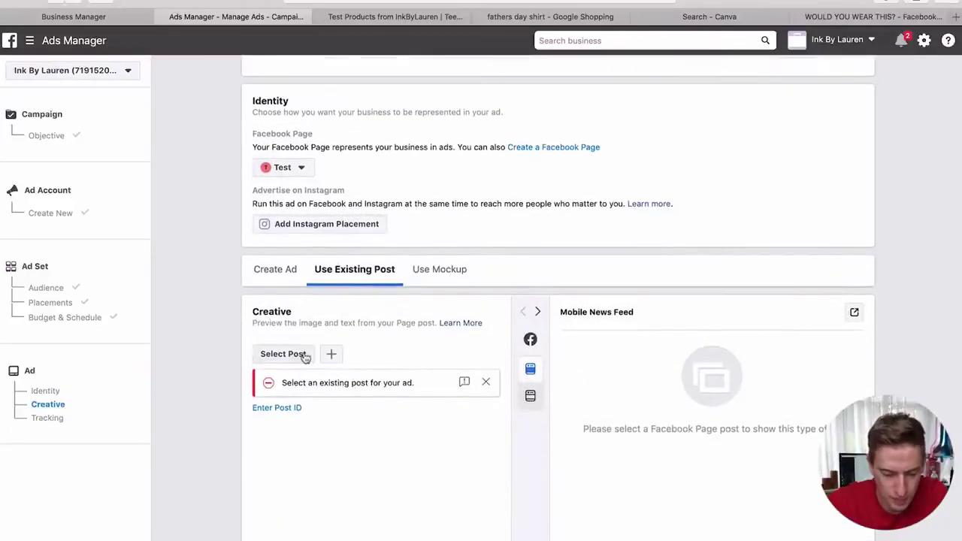
{"action": "left_click", "coordinate": [303, 354]}
{"action": "left_click", "coordinate": [290, 239]}
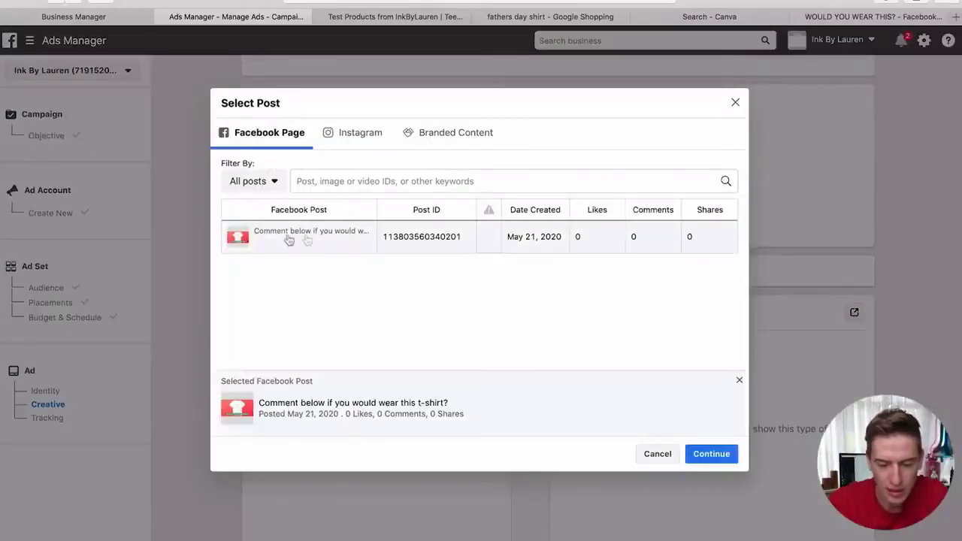
{"action": "left_click", "coordinate": [707, 453]}
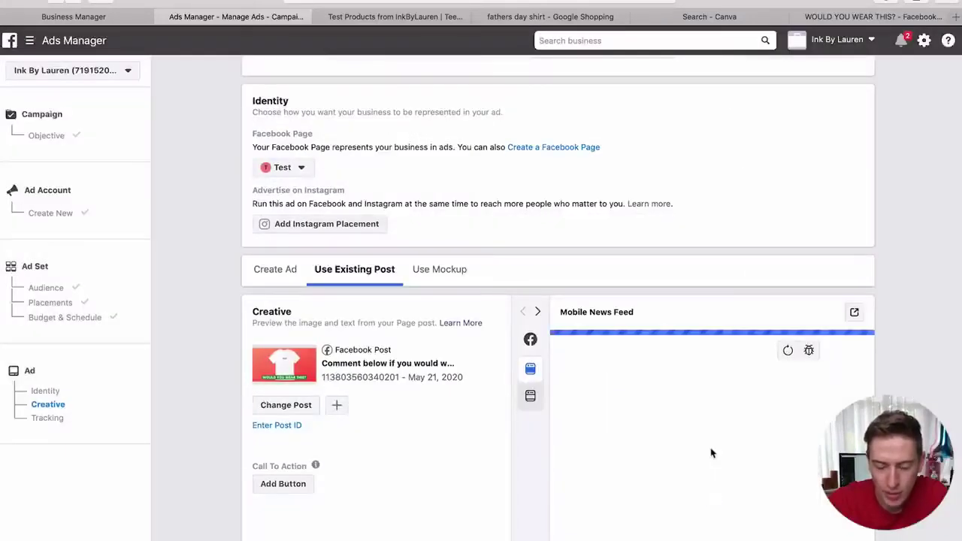
{"action": "scroll", "coordinate": [582, 457], "scroll_direction": "down", "scroll_amount": 2}
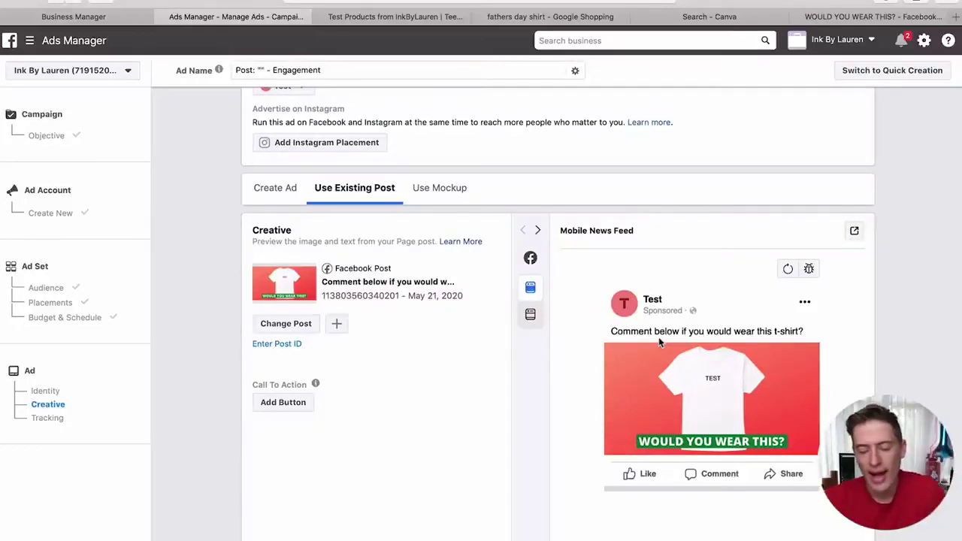
{"action": "scroll", "coordinate": [658, 342], "scroll_direction": "down", "scroll_amount": 1}
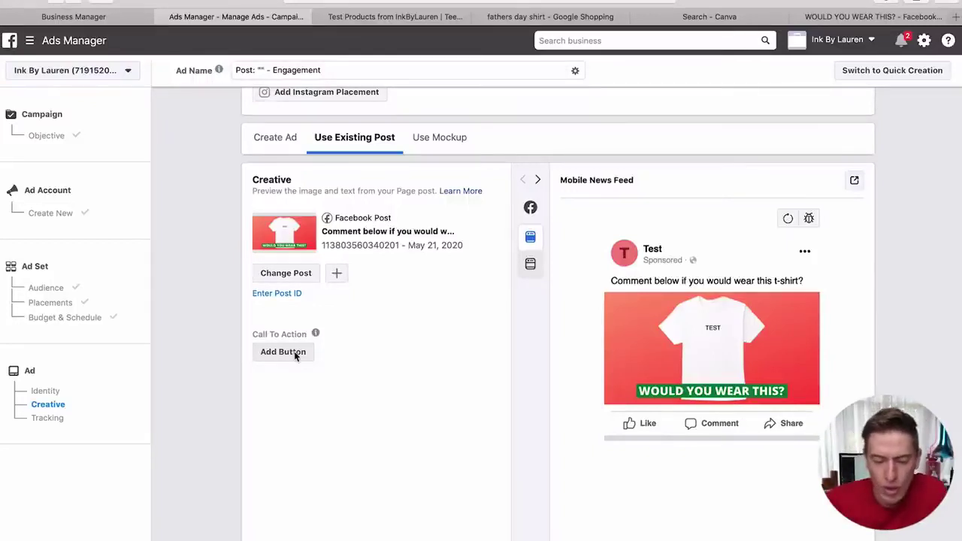
Step: Check the Teespring pixel tracking at the bottom of the ad setup and confirm the ad
{"action": "scroll", "coordinate": [296, 356], "scroll_direction": "down", "scroll_amount": 5}
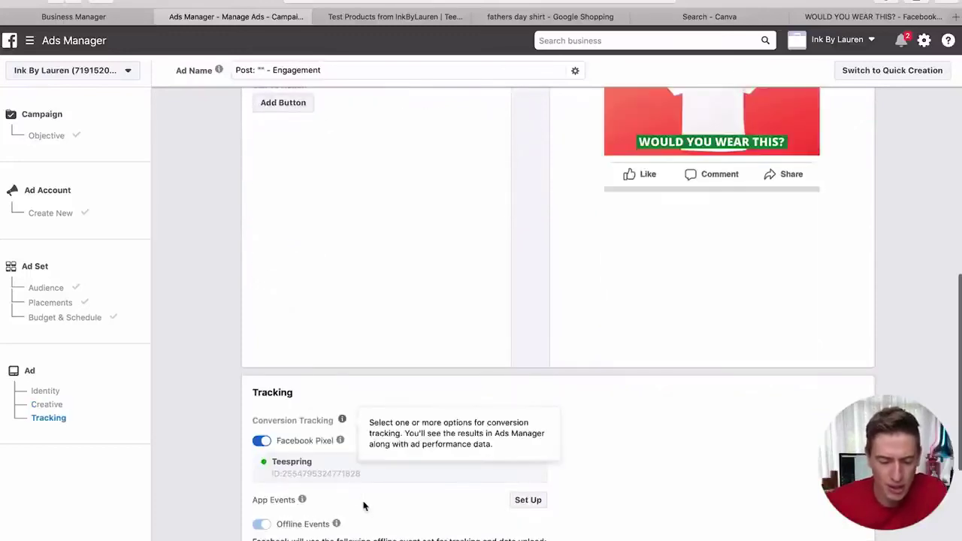
{"action": "scroll", "coordinate": [359, 505], "scroll_direction": "down", "scroll_amount": 2}
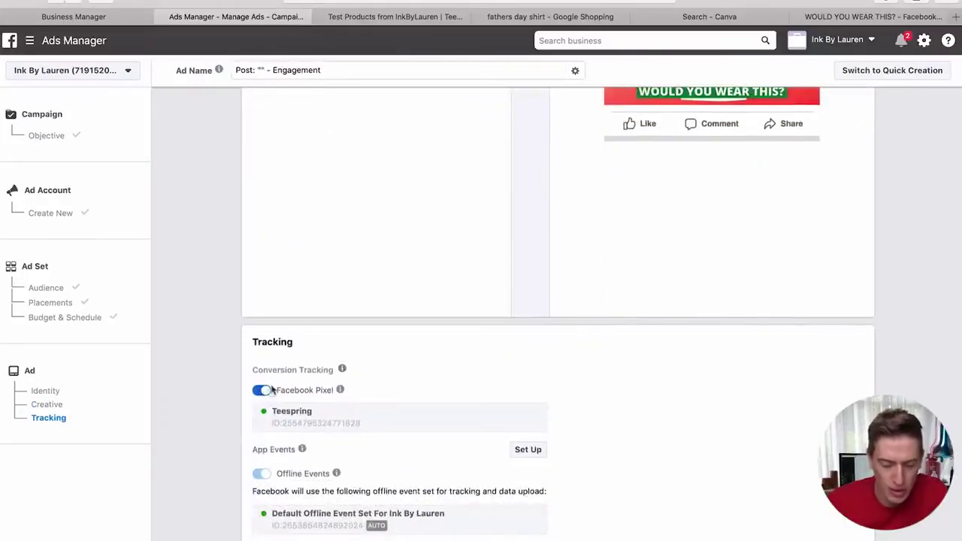
{"action": "left_click_drag", "start_coordinate": [317, 416], "coordinate": [270, 415]}
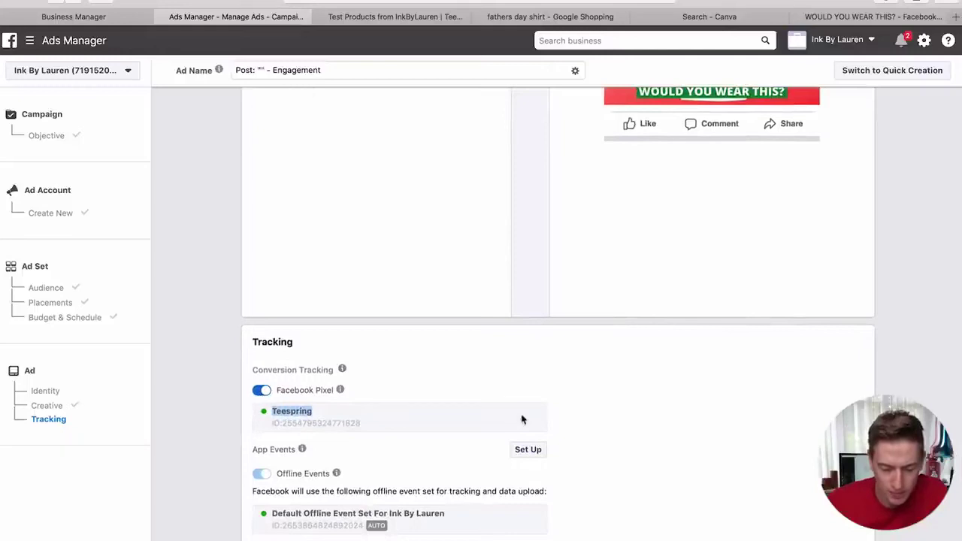
{"action": "left_click", "coordinate": [621, 426]}
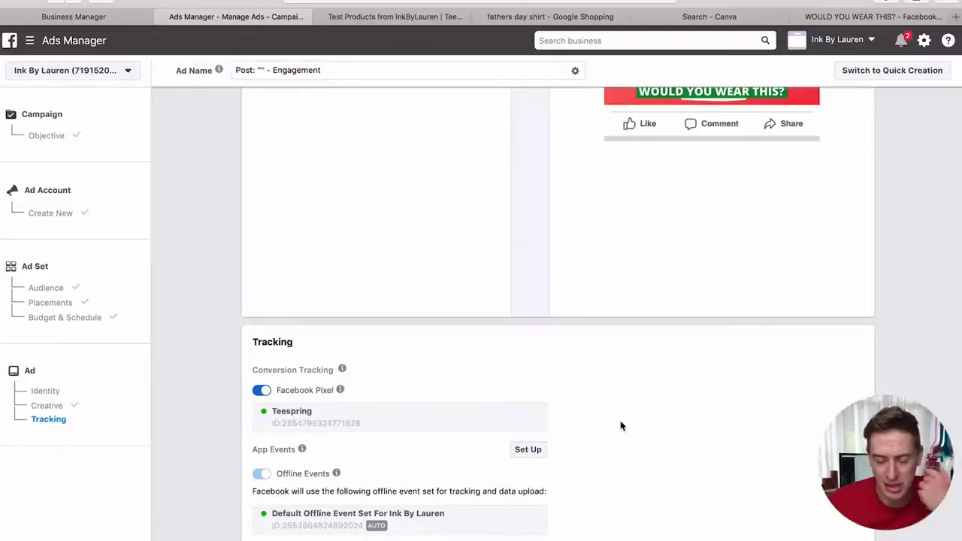
{"action": "scroll", "coordinate": [620, 427], "scroll_direction": "down", "scroll_amount": 5}
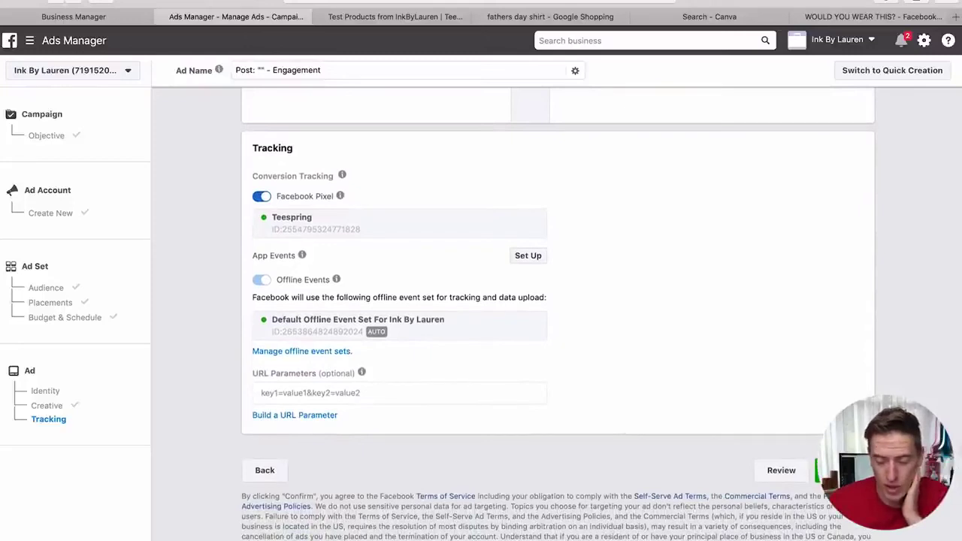
{"action": "left_click", "coordinate": [842, 470]}
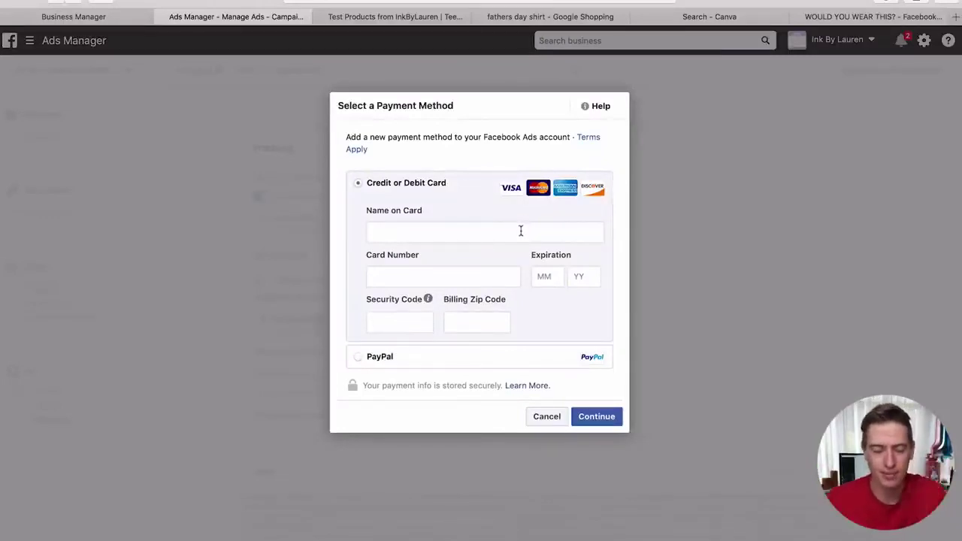
Step: Begin entering the cardholder's name in the payment method dialog
{"action": "left_click", "coordinate": [520, 231]}
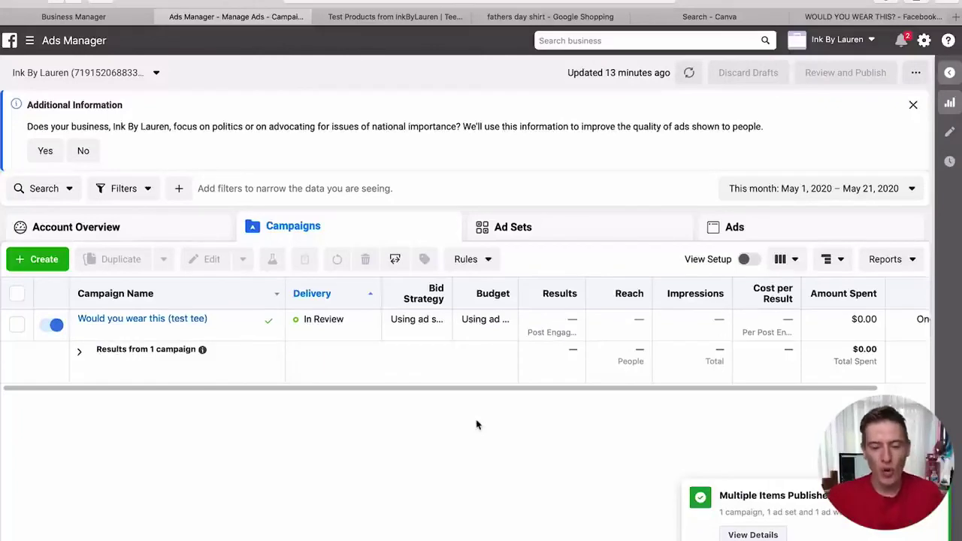
Step: Rename the campaign's US - 18-30 ad set to 'US - 18-30 - women-' and publish it
{"action": "mouse_move", "coordinate": [150, 327]}
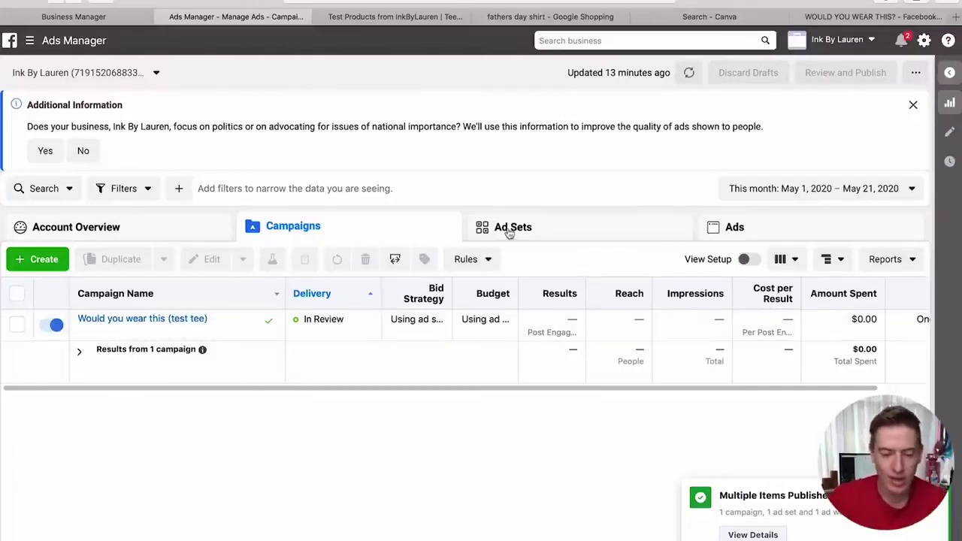
{"action": "left_click", "coordinate": [16, 324]}
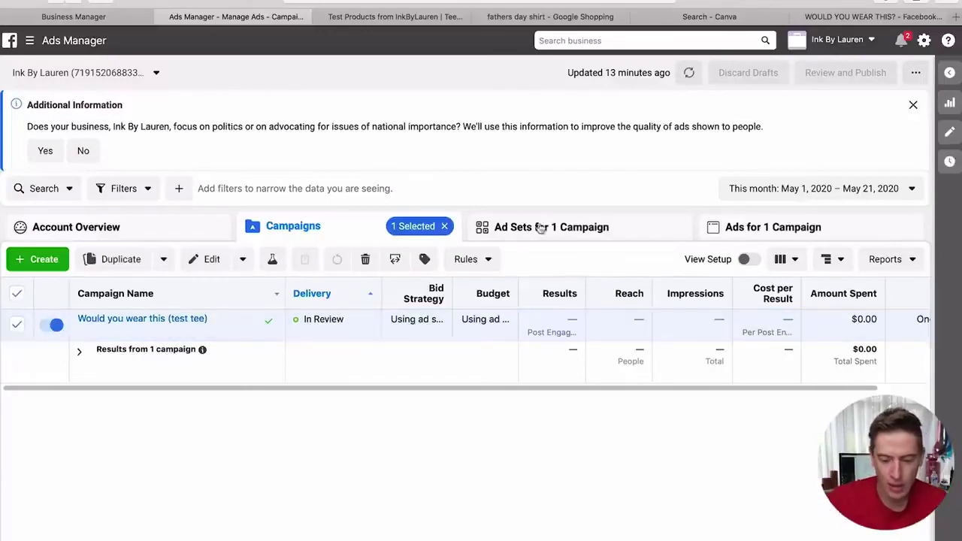
{"action": "left_click", "coordinate": [540, 227]}
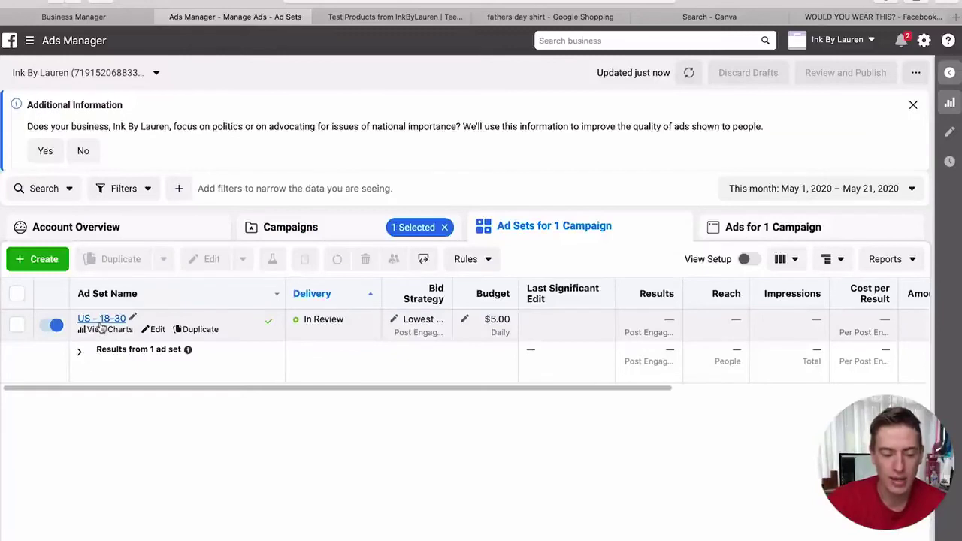
{"action": "left_click", "coordinate": [133, 318]}
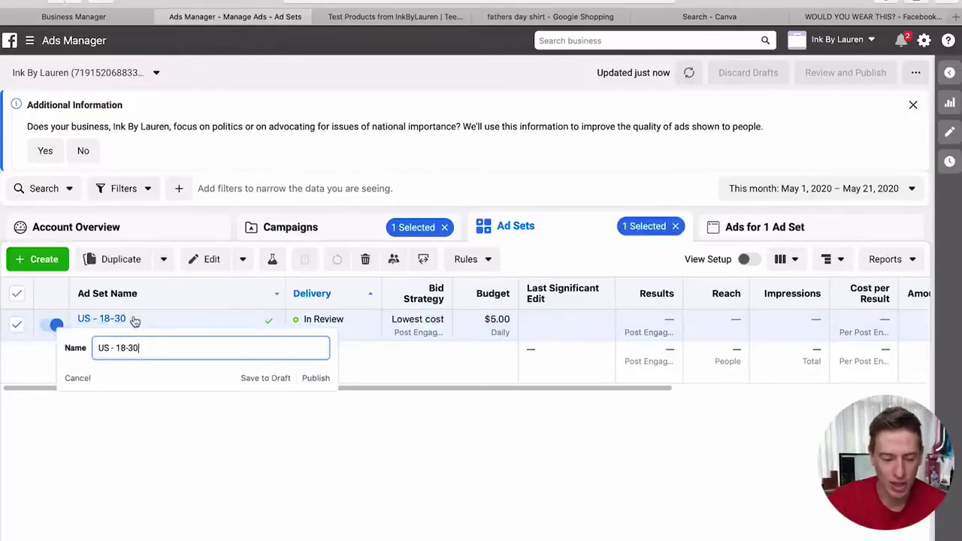
{"action": "type", "text": "- wom"}
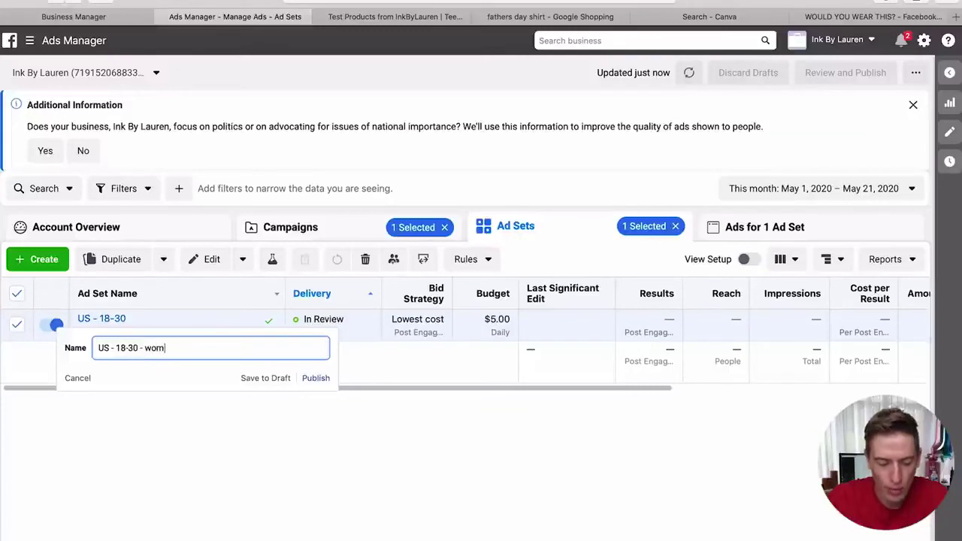
{"action": "type", "text": "en -"}
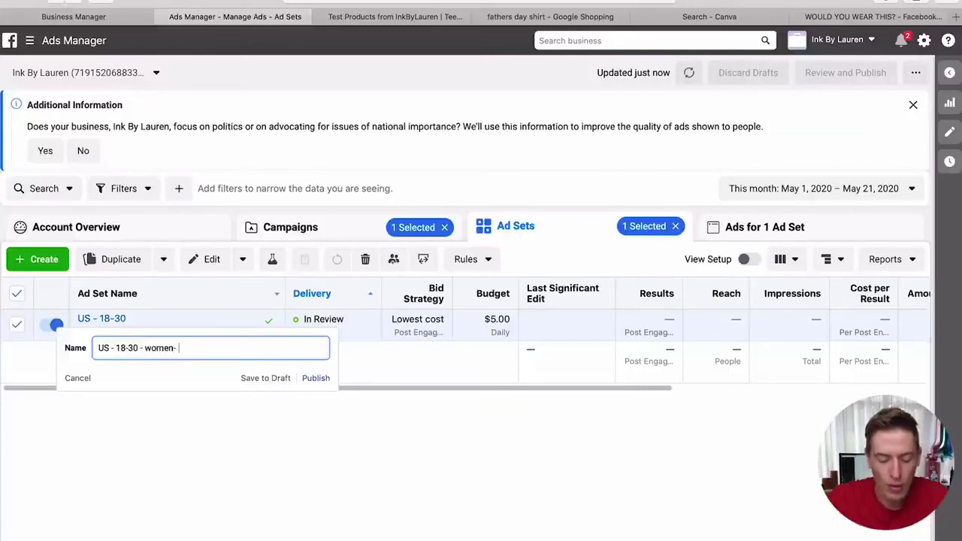
{"action": "left_click", "coordinate": [314, 378]}
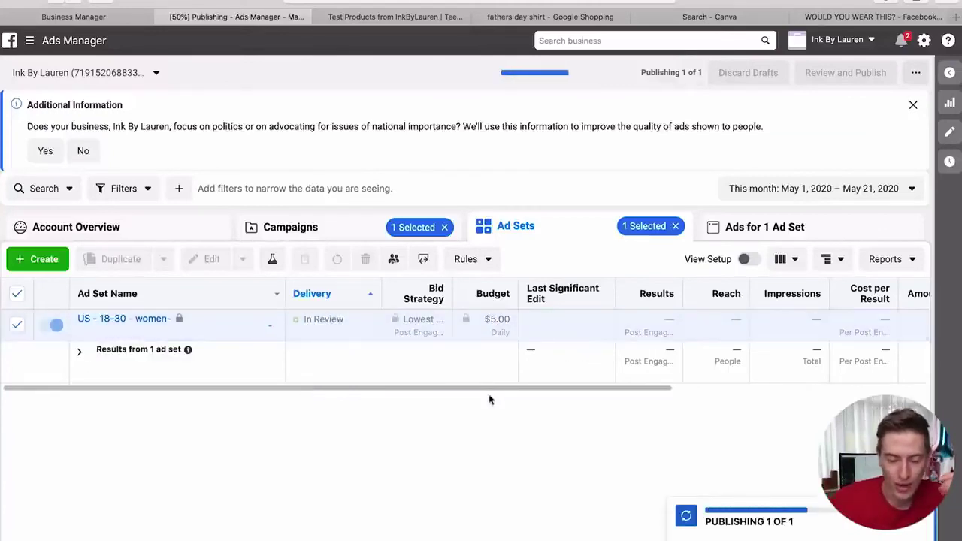
{"action": "left_click", "coordinate": [785, 240]}
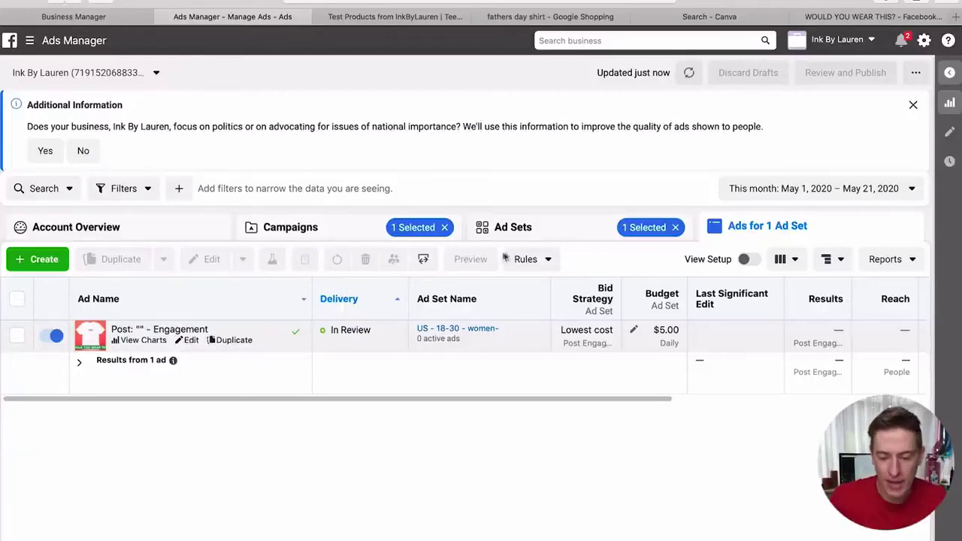
Step: Open the US - 18-30 - women- ad set's edit panel, after cancelling a trial duplication
{"action": "left_click", "coordinate": [517, 228]}
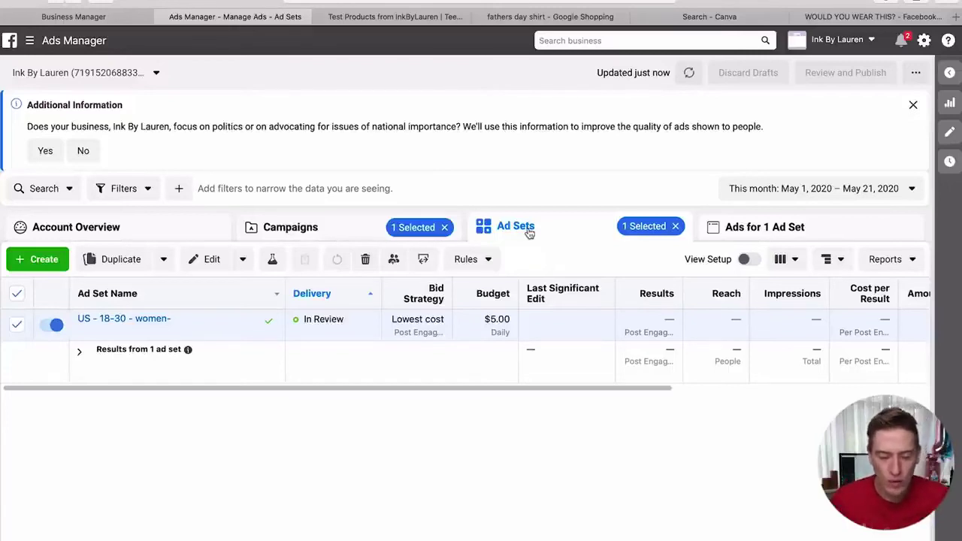
{"action": "left_click", "coordinate": [303, 226]}
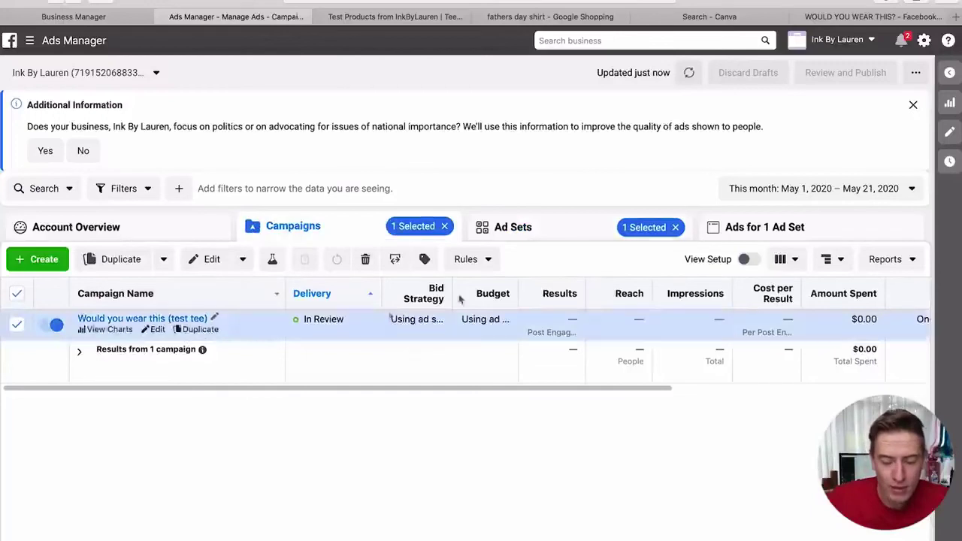
{"action": "left_click", "coordinate": [534, 233]}
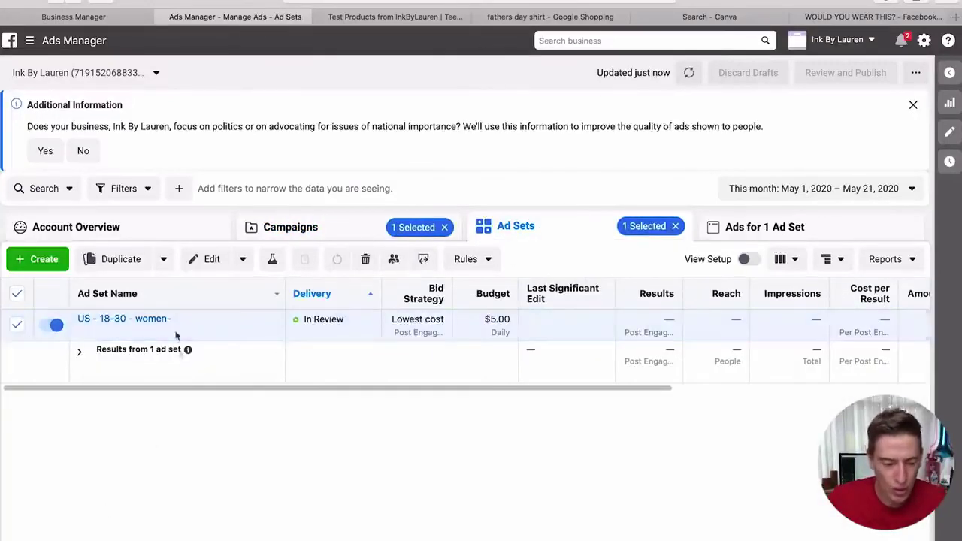
{"action": "left_click", "coordinate": [196, 327]}
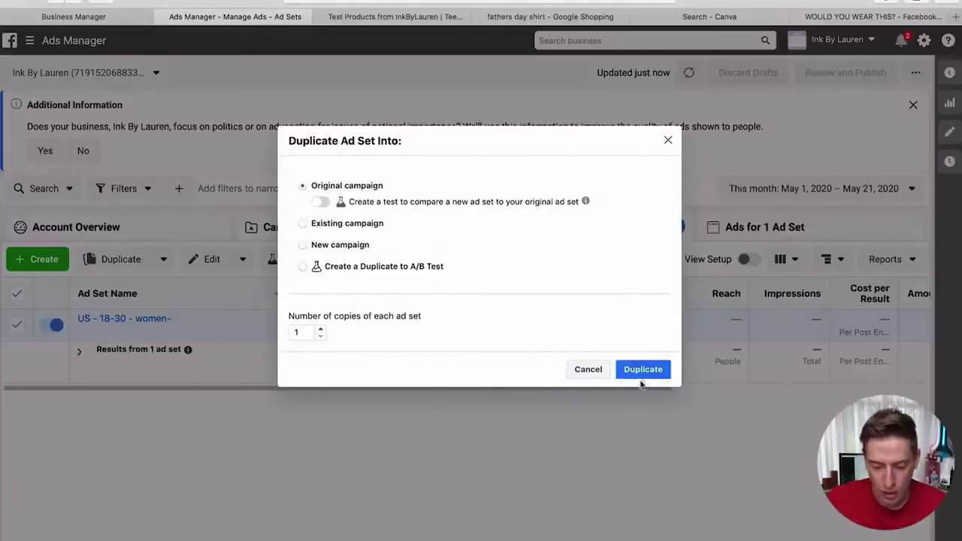
{"action": "left_click", "coordinate": [597, 373]}
{"action": "mouse_move", "coordinate": [146, 325]}
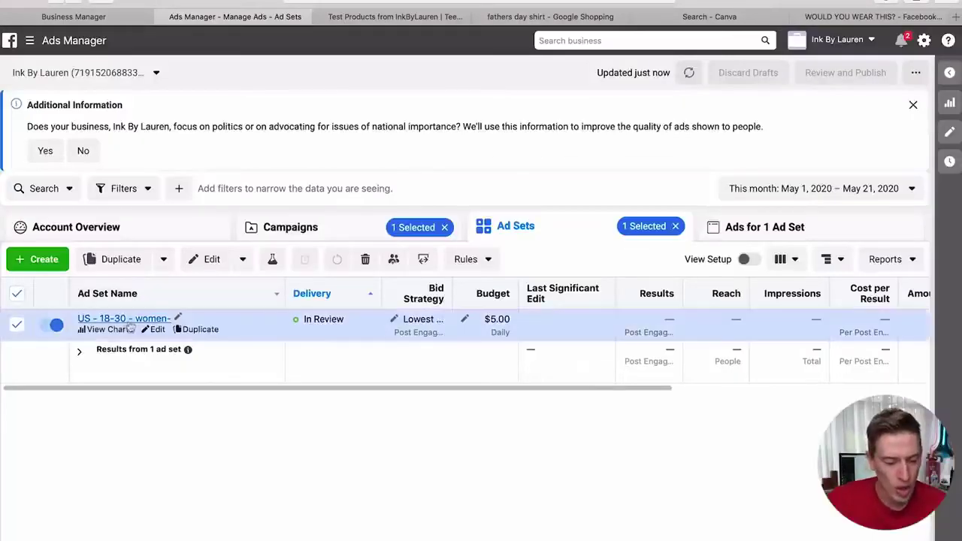
{"action": "left_click", "coordinate": [156, 330]}
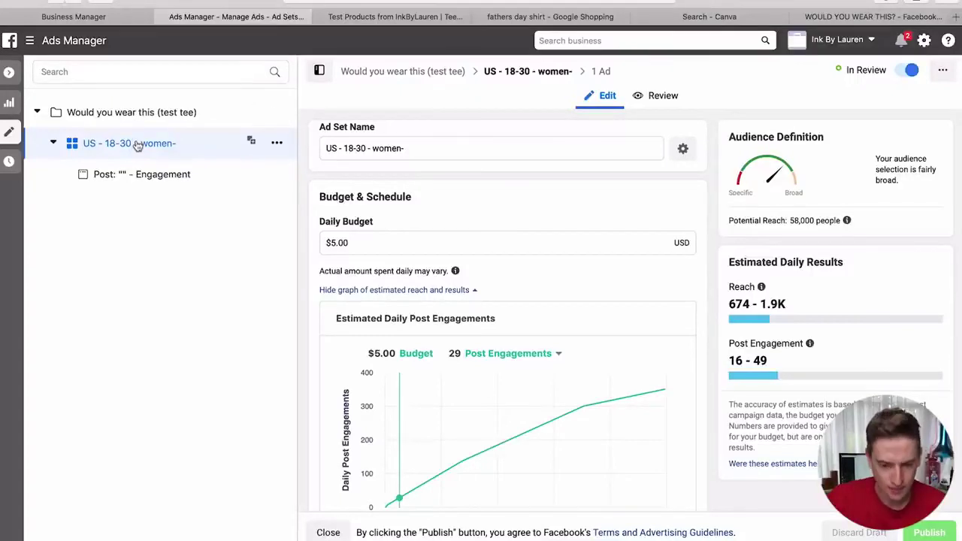
Step: Reopen the US - 18-30 - women- ad set and choose Duplicate from its actions menu
{"action": "left_click", "coordinate": [9, 72]}
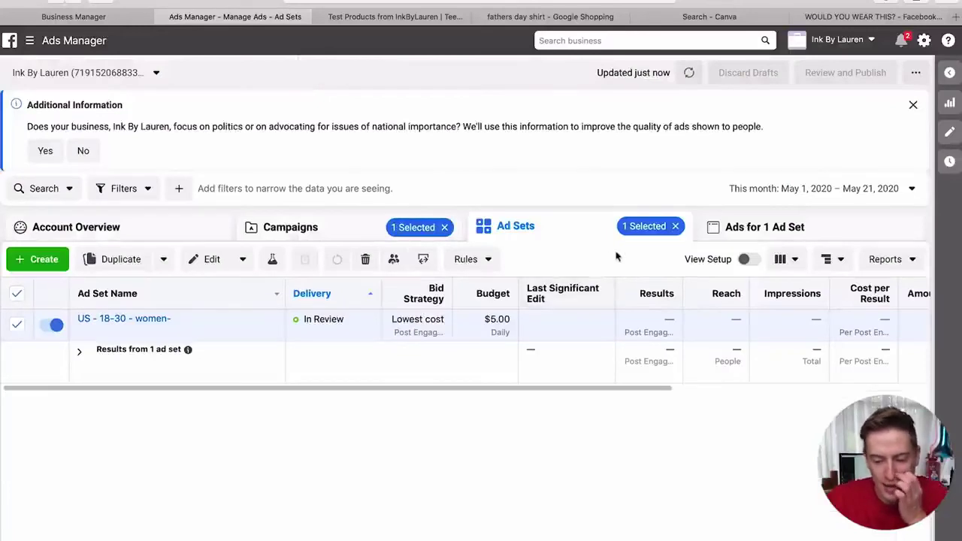
{"action": "mouse_move", "coordinate": [97, 335]}
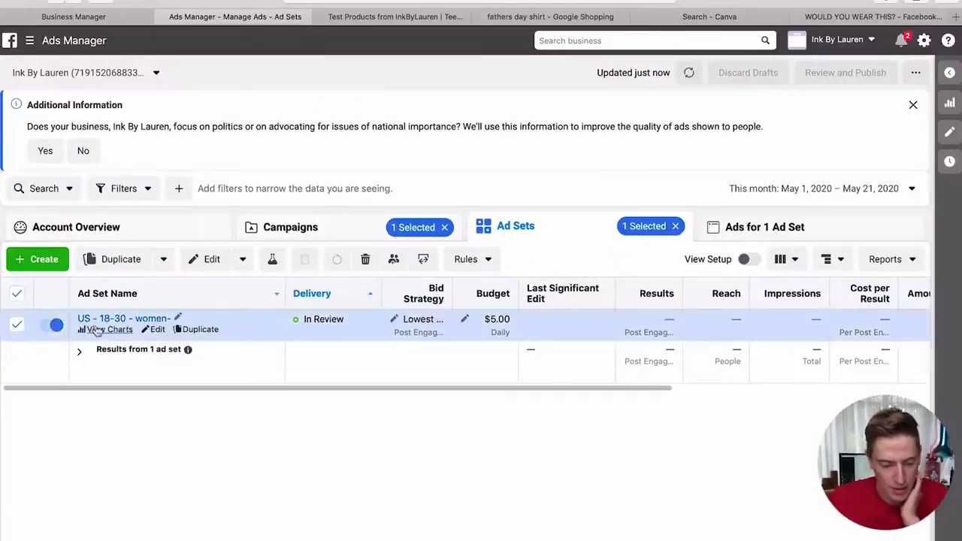
{"action": "left_click", "coordinate": [156, 330]}
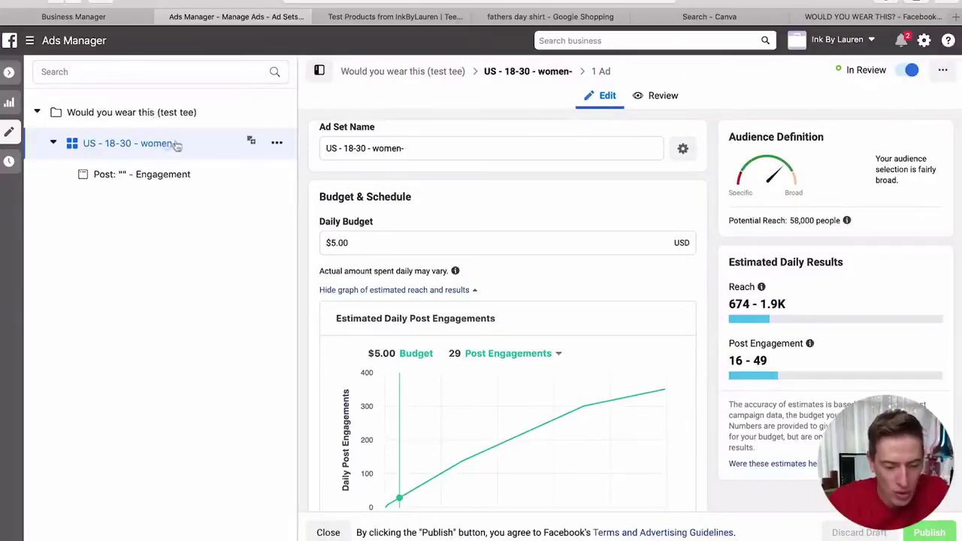
{"action": "left_click", "coordinate": [277, 144]}
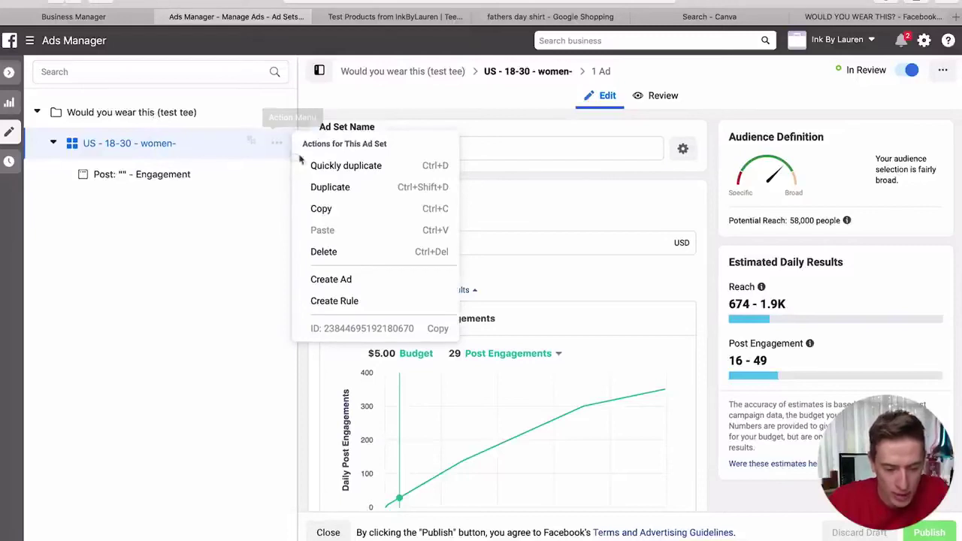
{"action": "left_click", "coordinate": [327, 186]}
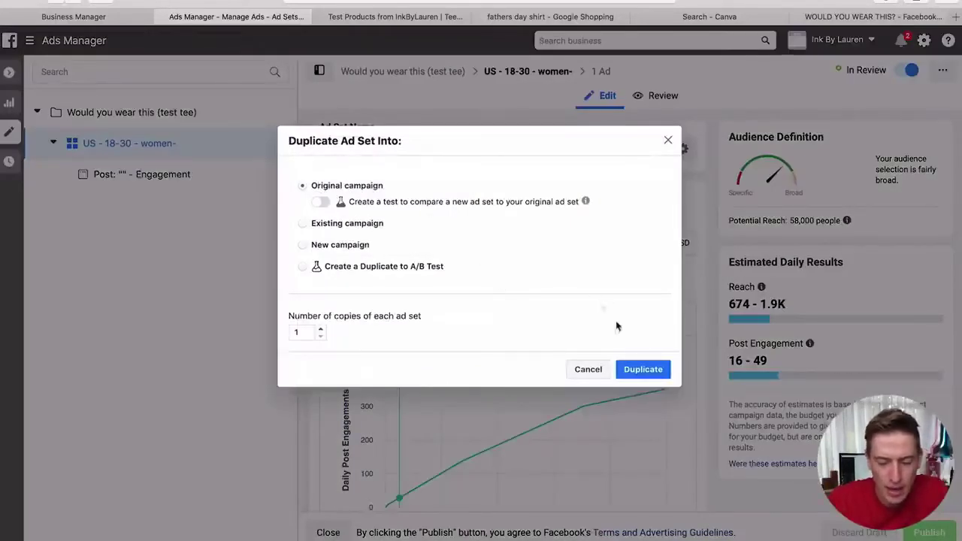
Step: Duplicate the ad set into the same campaign and rename the copy 'US - 30-50 - women-'
{"action": "left_click", "coordinate": [643, 368]}
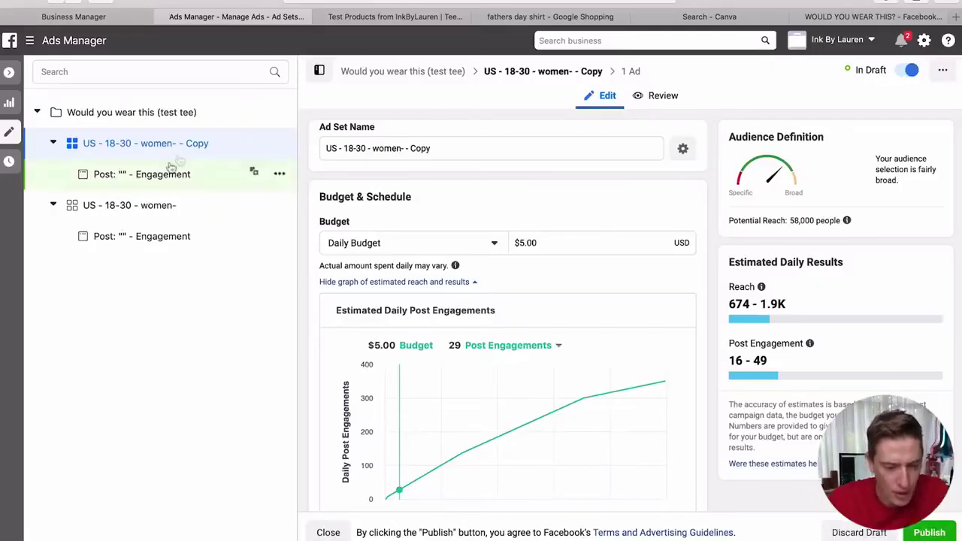
{"action": "left_click_drag", "start_coordinate": [439, 147], "coordinate": [413, 147]}
{"action": "key", "text": "BackSpace"}
{"action": "key", "text": "BackSpace"}
{"action": "key", "text": "BackSpace"}
{"action": "key", "text": "BackSpace"}
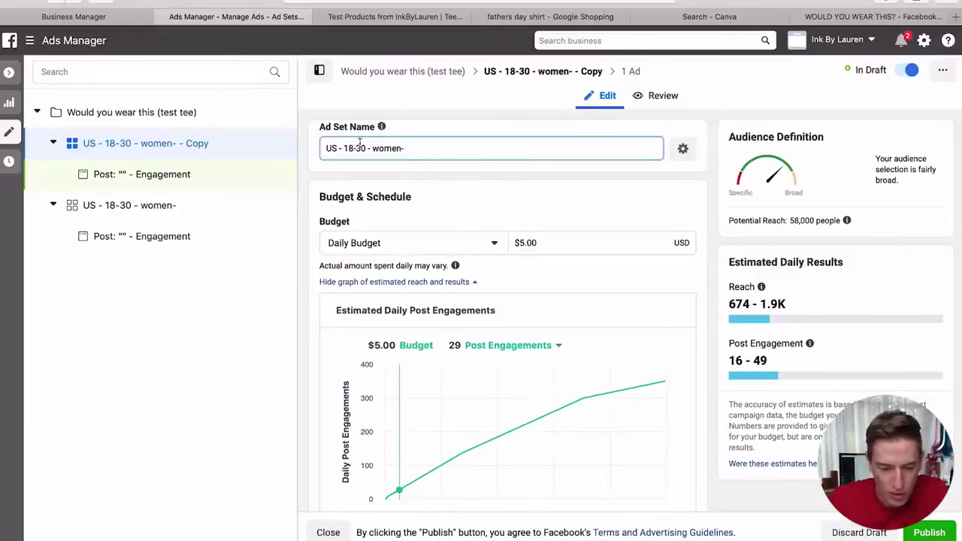
{"action": "left_click_drag", "start_coordinate": [366, 148], "coordinate": [344, 148]}
{"action": "type", "text": "30-50"}
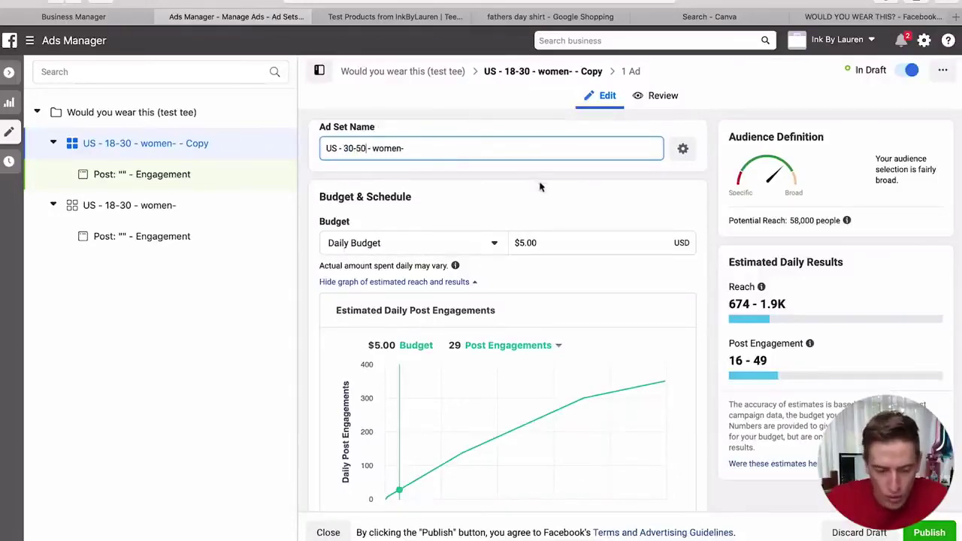
{"action": "left_click", "coordinate": [539, 185]}
Step: Set the copied ad set's age range to 30 through 50
{"action": "scroll", "coordinate": [456, 286], "scroll_direction": "down", "scroll_amount": 8}
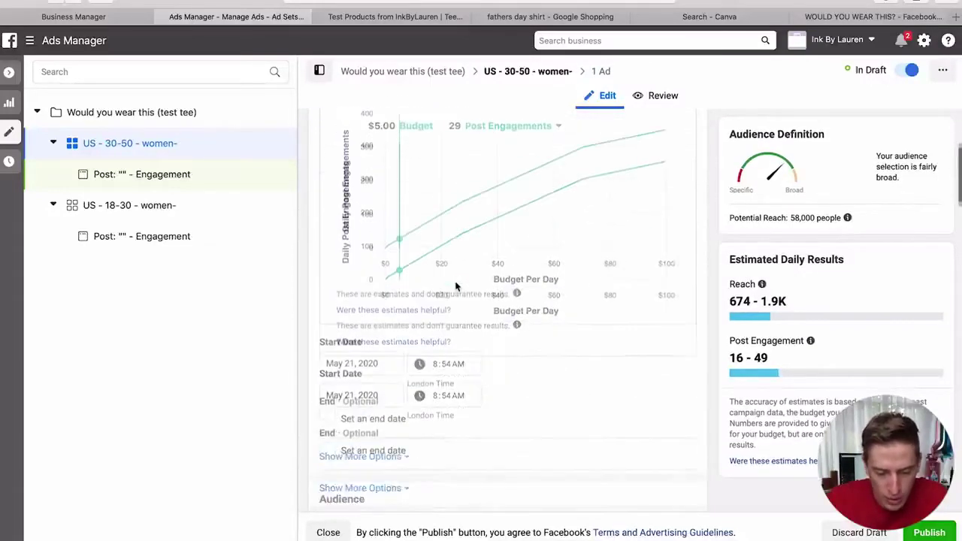
{"action": "scroll", "coordinate": [455, 287], "scroll_direction": "down", "scroll_amount": 2}
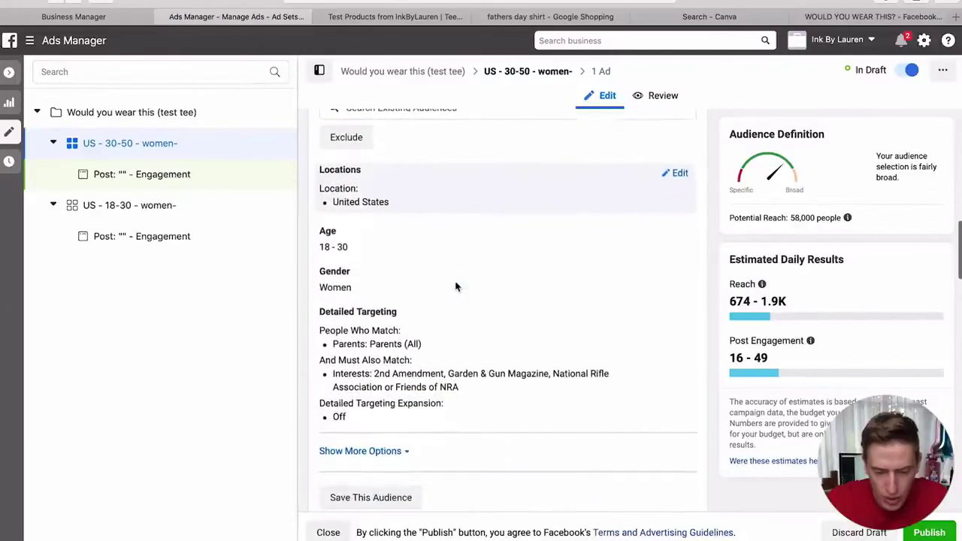
{"action": "left_click", "coordinate": [679, 233]}
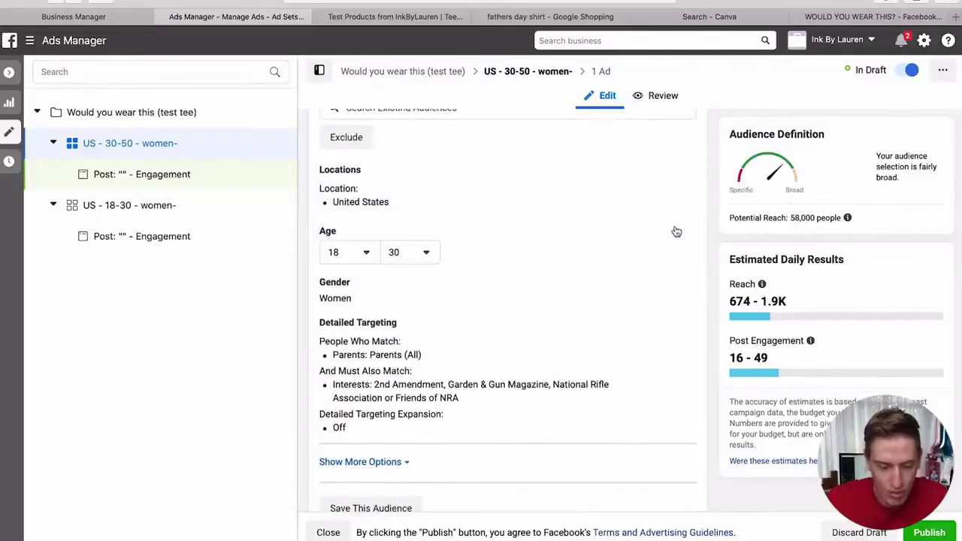
{"action": "left_click", "coordinate": [355, 256]}
{"action": "scroll", "coordinate": [352, 387], "scroll_direction": "down", "scroll_amount": 5}
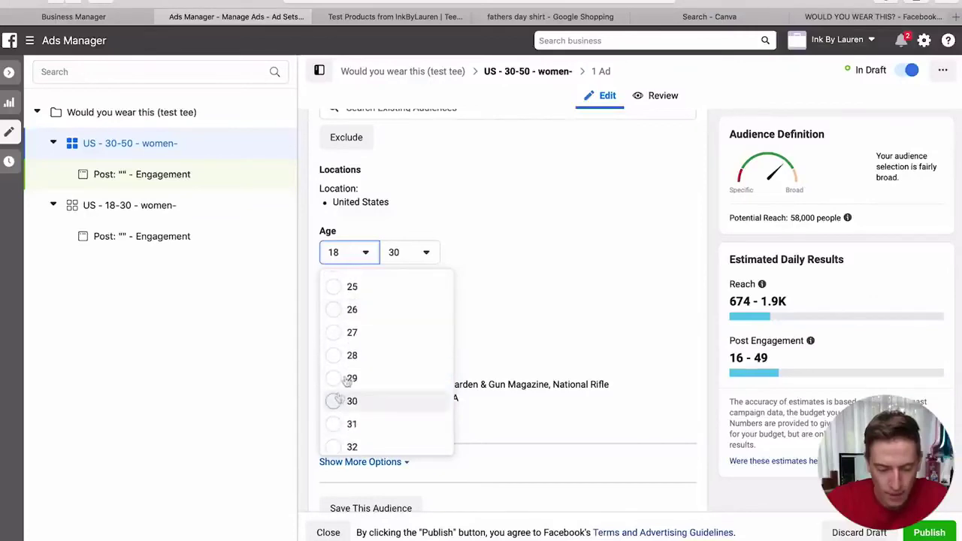
{"action": "left_click", "coordinate": [350, 401]}
{"action": "left_click", "coordinate": [408, 311]}
{"action": "scroll", "coordinate": [426, 421], "scroll_direction": "down", "scroll_amount": 7}
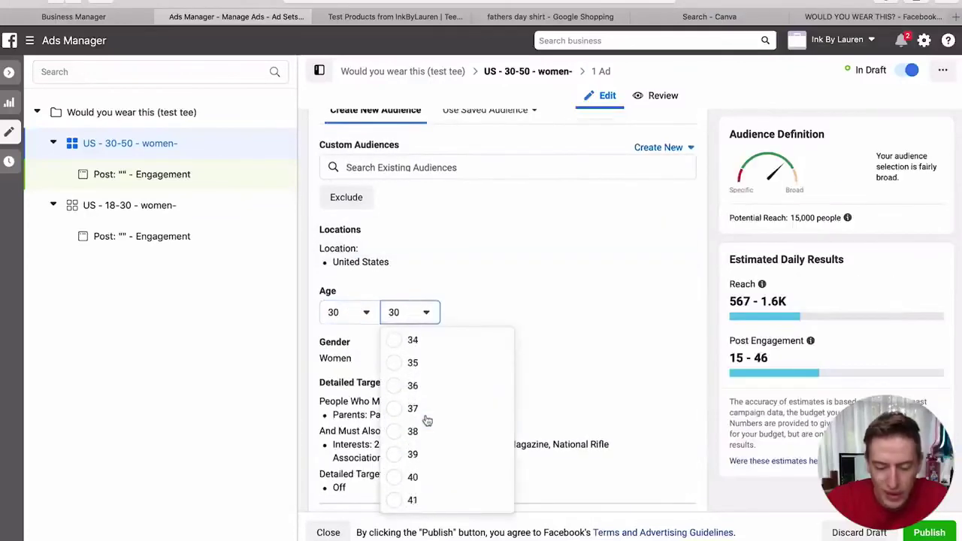
{"action": "scroll", "coordinate": [421, 428], "scroll_direction": "down", "scroll_amount": 1}
{"action": "key", "text": "Return"}
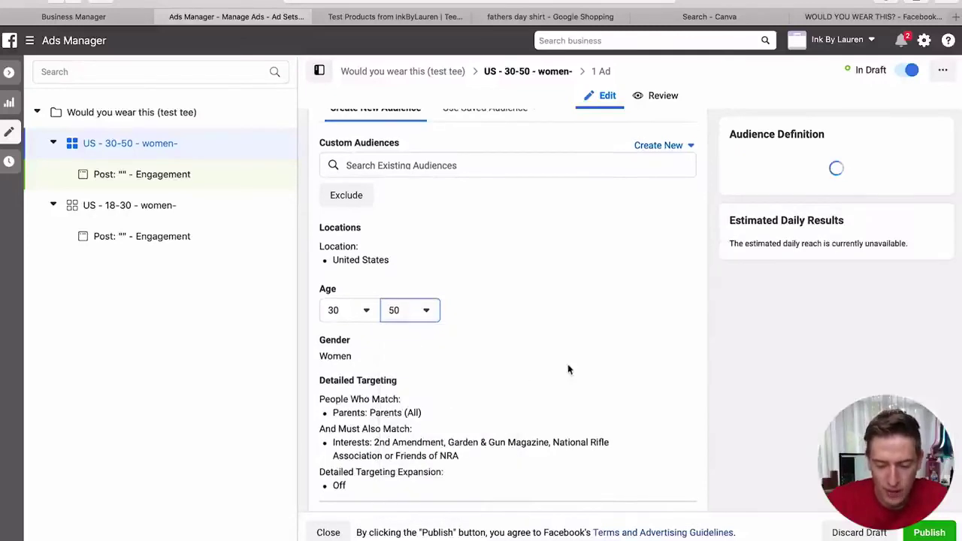
Step: Review the listed interests in the audience's detailed targeting
{"action": "scroll", "coordinate": [569, 368], "scroll_direction": "up", "scroll_amount": 4}
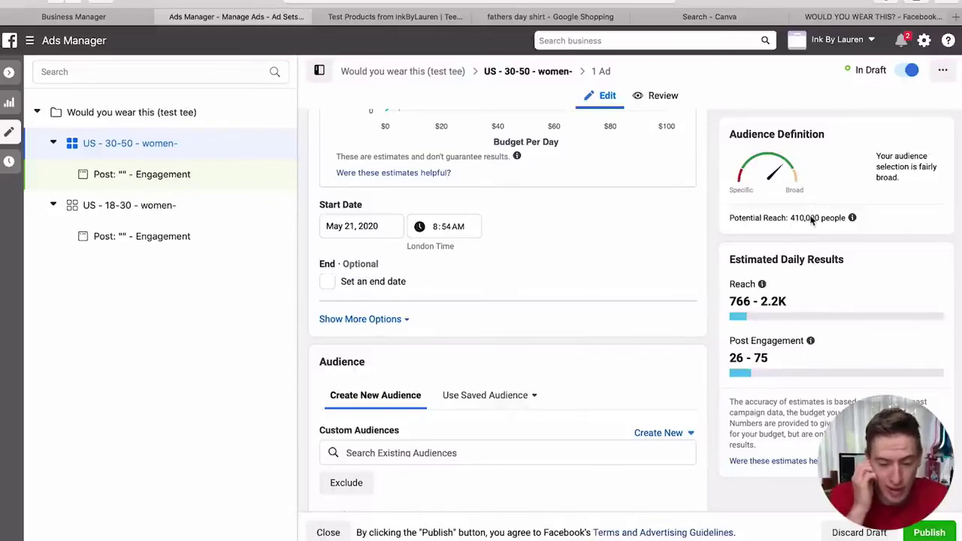
{"action": "scroll", "coordinate": [644, 275], "scroll_direction": "up", "scroll_amount": 5}
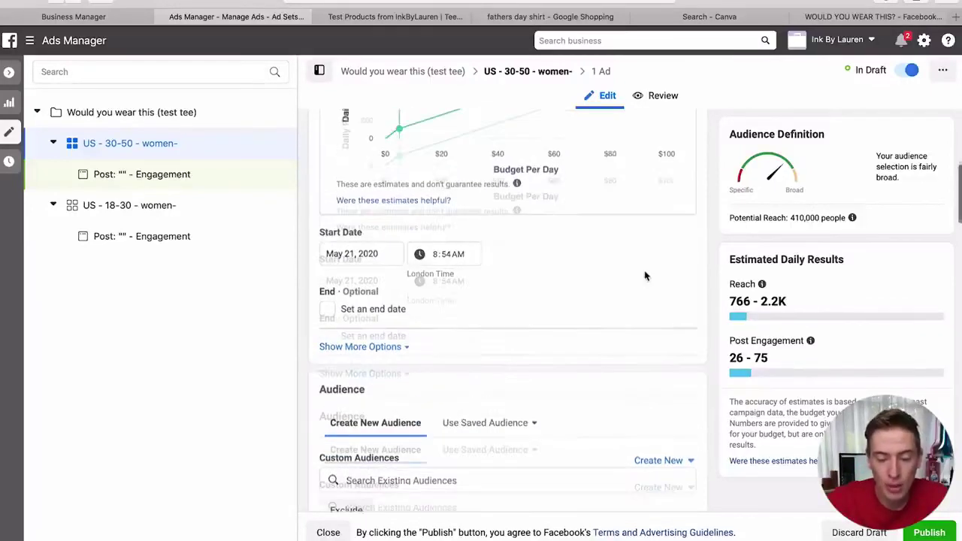
{"action": "scroll", "coordinate": [644, 275], "scroll_direction": "up", "scroll_amount": 1}
{"action": "scroll", "coordinate": [644, 275], "scroll_direction": "down", "scroll_amount": 6}
{"action": "scroll", "coordinate": [644, 275], "scroll_direction": "down", "scroll_amount": 3}
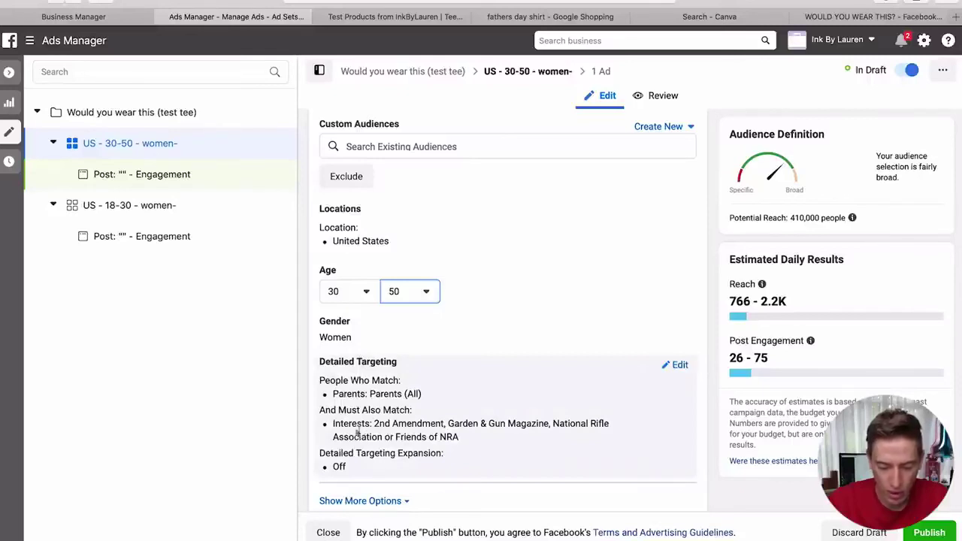
{"action": "left_click_drag", "start_coordinate": [351, 425], "coordinate": [520, 446]}
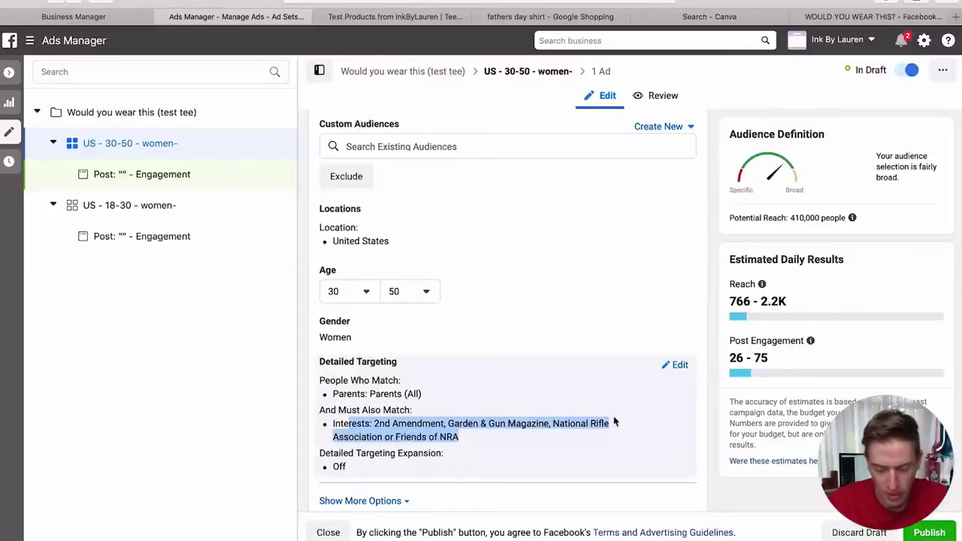
{"action": "left_click", "coordinate": [705, 472]}
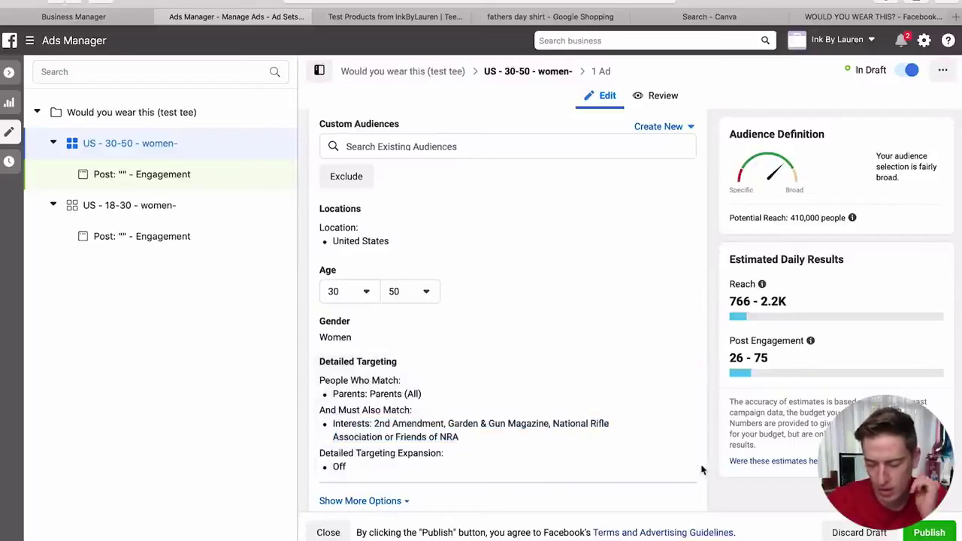
Step: Publish the 30-50 ad set and open its actions menu, backing out of duplicating the ad
{"action": "left_click", "coordinate": [917, 533]}
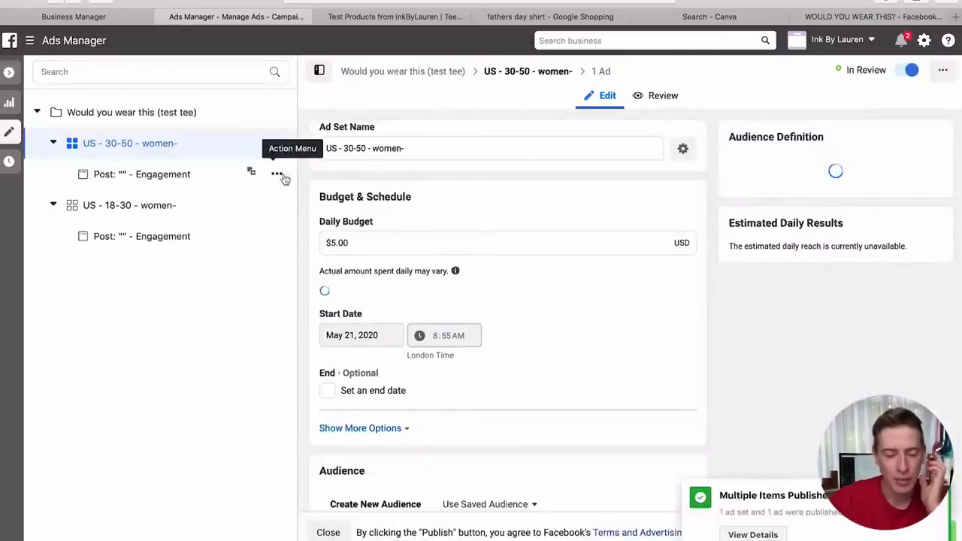
{"action": "left_click", "coordinate": [278, 178]}
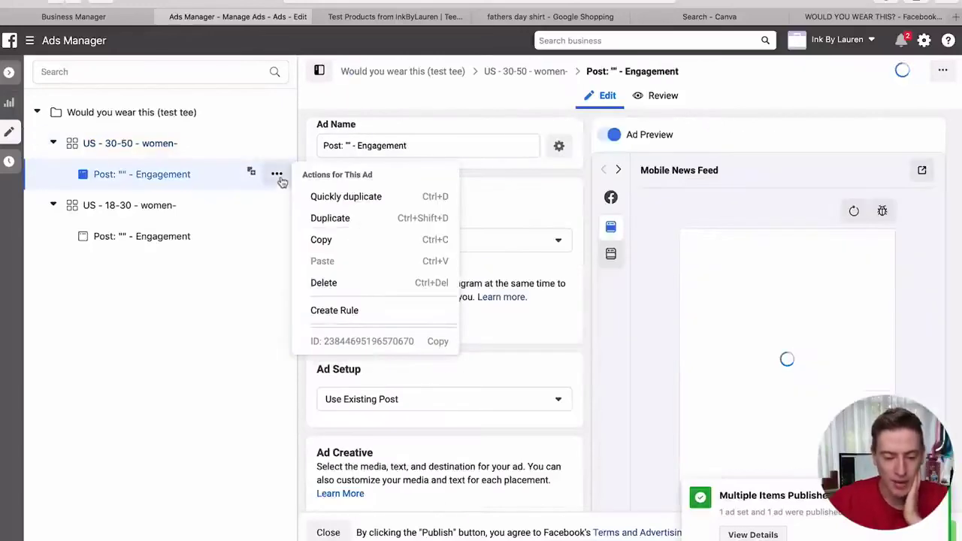
{"action": "left_click", "coordinate": [334, 217]}
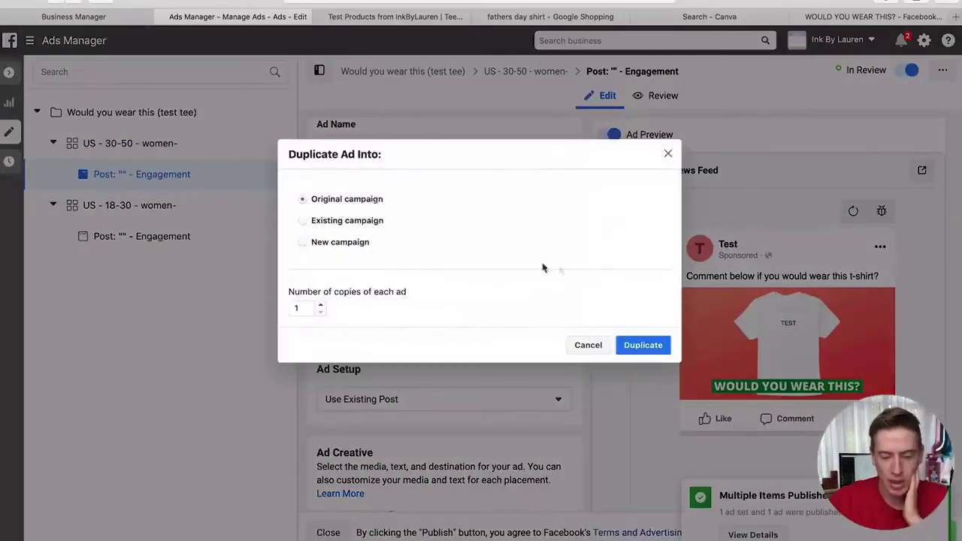
{"action": "left_click", "coordinate": [667, 153]}
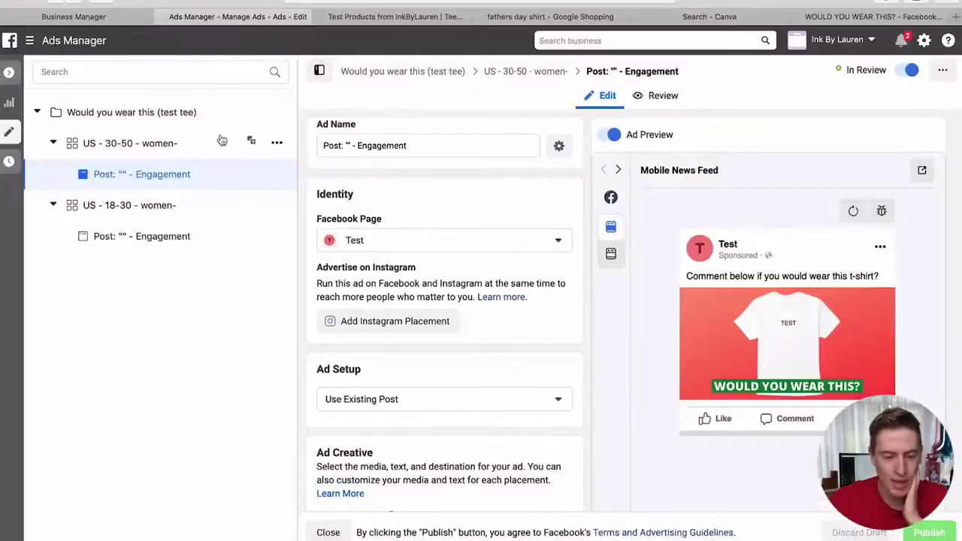
{"action": "left_click", "coordinate": [279, 141]}
Step: Duplicate the 30-50 ad set into the same campaign and change 30-50 to 50+ in its name
{"action": "left_click", "coordinate": [323, 186]}
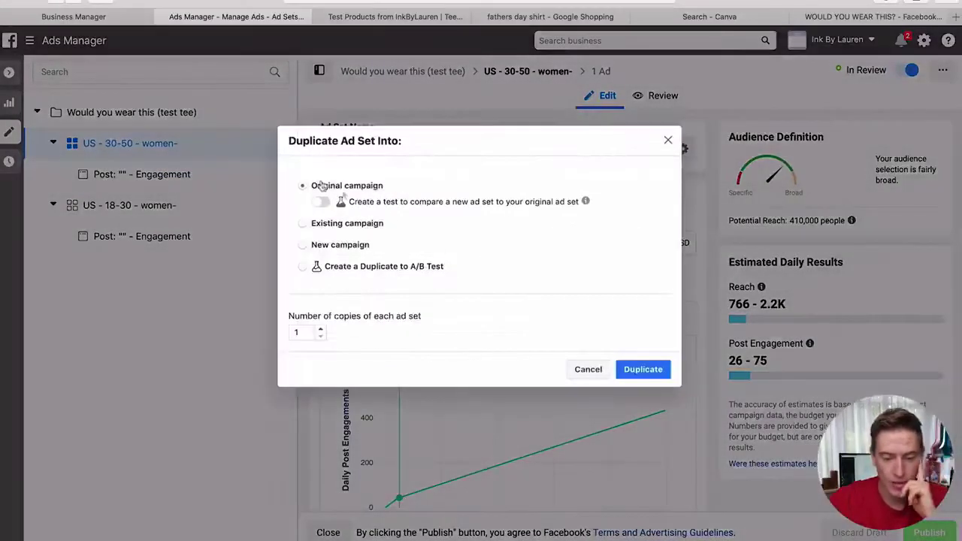
{"action": "left_click", "coordinate": [659, 375]}
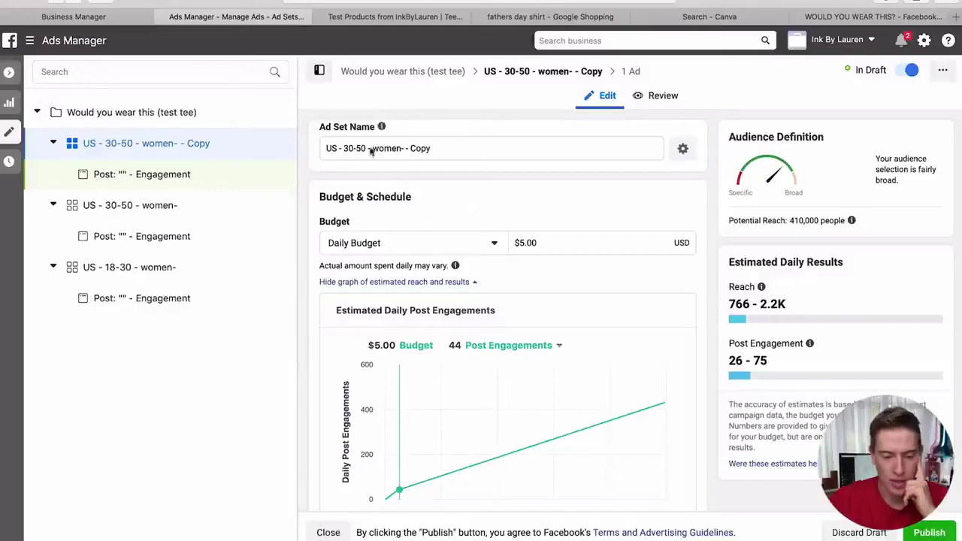
{"action": "left_click_drag", "start_coordinate": [366, 148], "coordinate": [344, 148]}
{"action": "type", "text": "50+"}
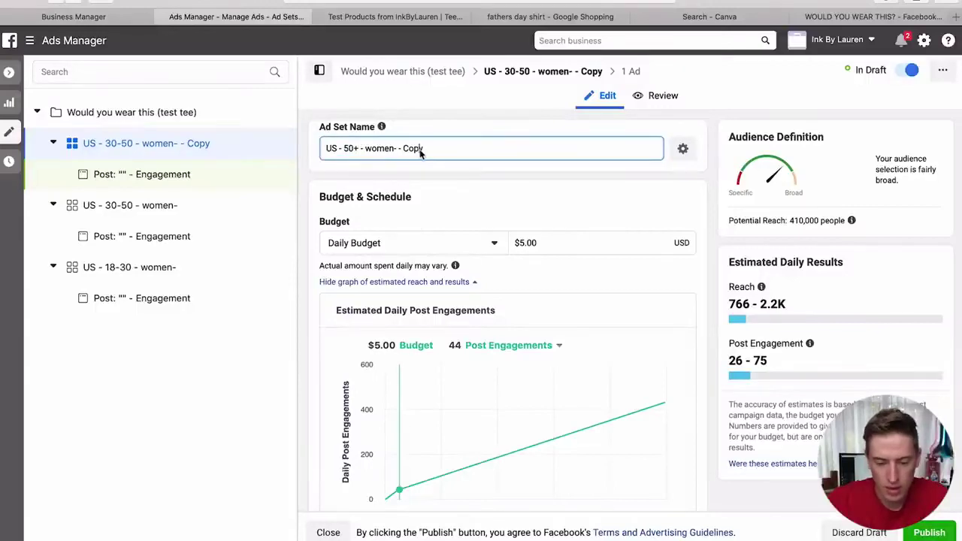
{"action": "scroll", "coordinate": [399, 262], "scroll_direction": "down", "scroll_amount": 10}
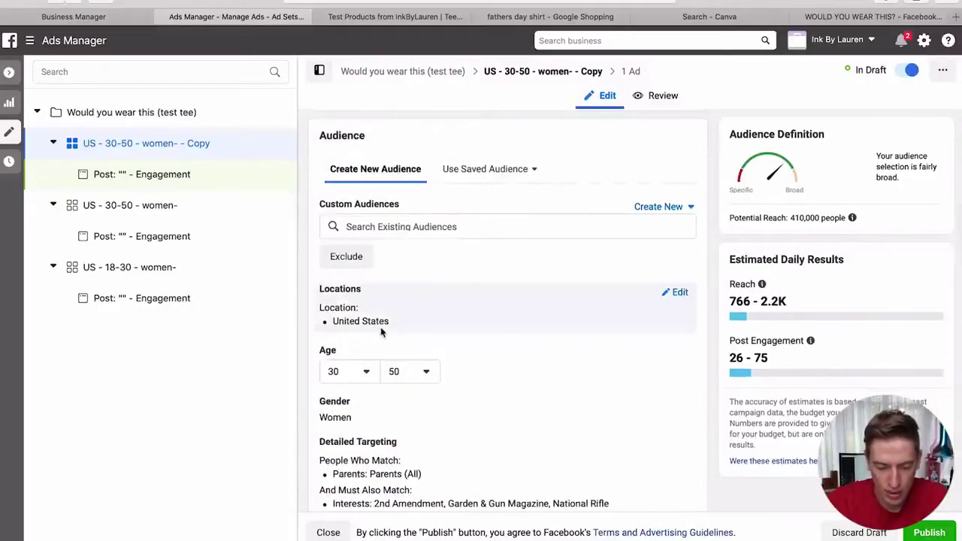
Step: Narrow the ad set's age range to 50 through 65+ and publish it
{"action": "scroll", "coordinate": [383, 328], "scroll_direction": "down", "scroll_amount": 2}
{"action": "left_click", "coordinate": [326, 218]}
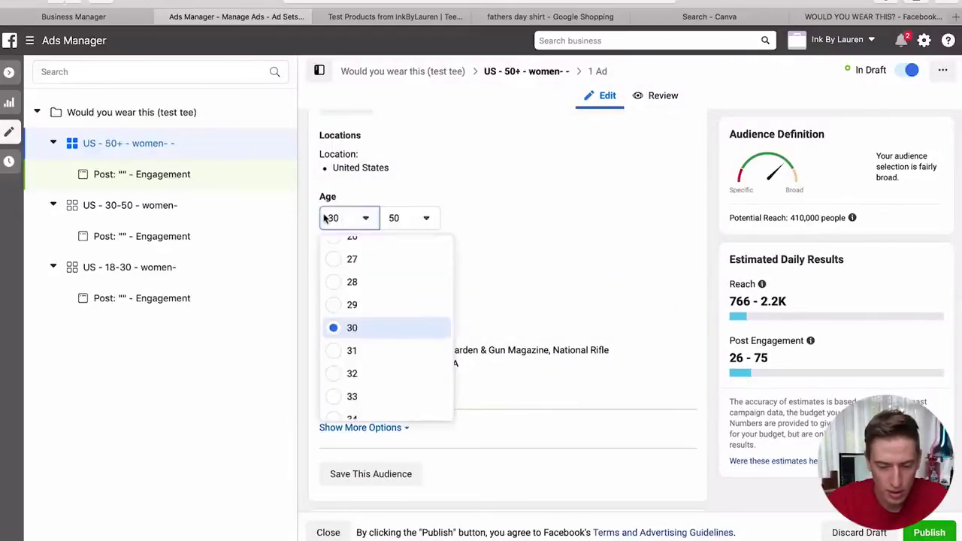
{"action": "scroll", "coordinate": [338, 365], "scroll_direction": "down", "scroll_amount": 5}
{"action": "scroll", "coordinate": [339, 365], "scroll_direction": "down", "scroll_amount": 1}
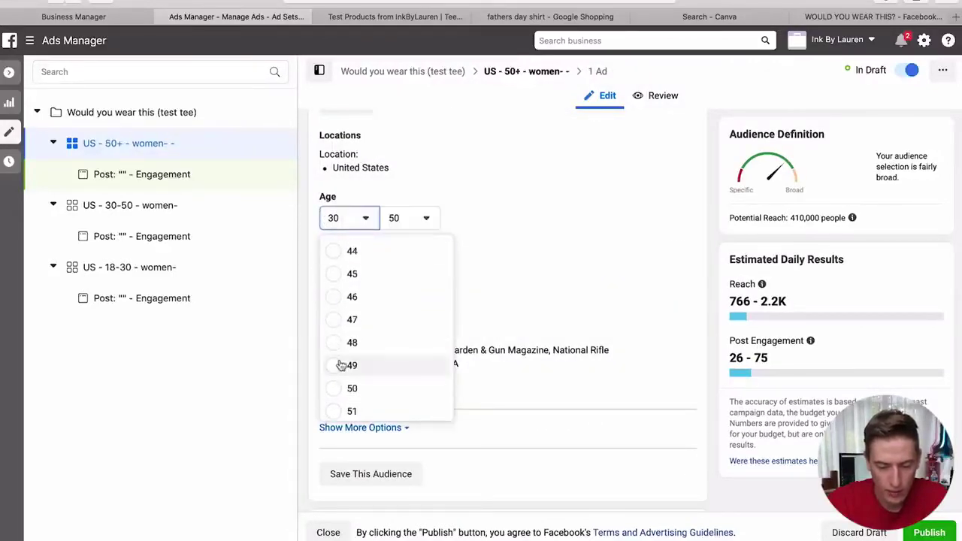
{"action": "left_click", "coordinate": [335, 390]}
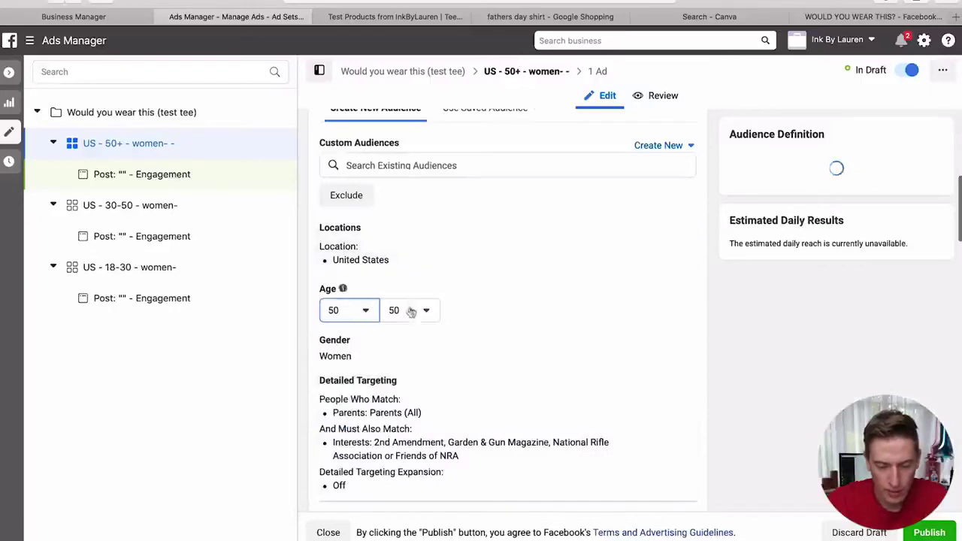
{"action": "scroll", "coordinate": [396, 366], "scroll_direction": "down", "scroll_amount": 1}
{"action": "scroll", "coordinate": [396, 367], "scroll_direction": "down", "scroll_amount": 3}
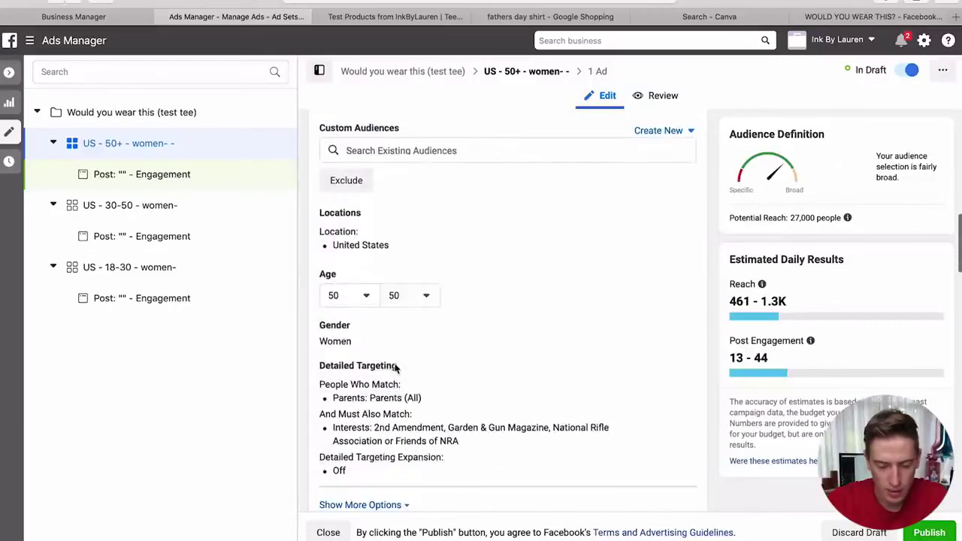
{"action": "left_click", "coordinate": [426, 296]}
{"action": "scroll", "coordinate": [426, 417], "scroll_direction": "down", "scroll_amount": 5}
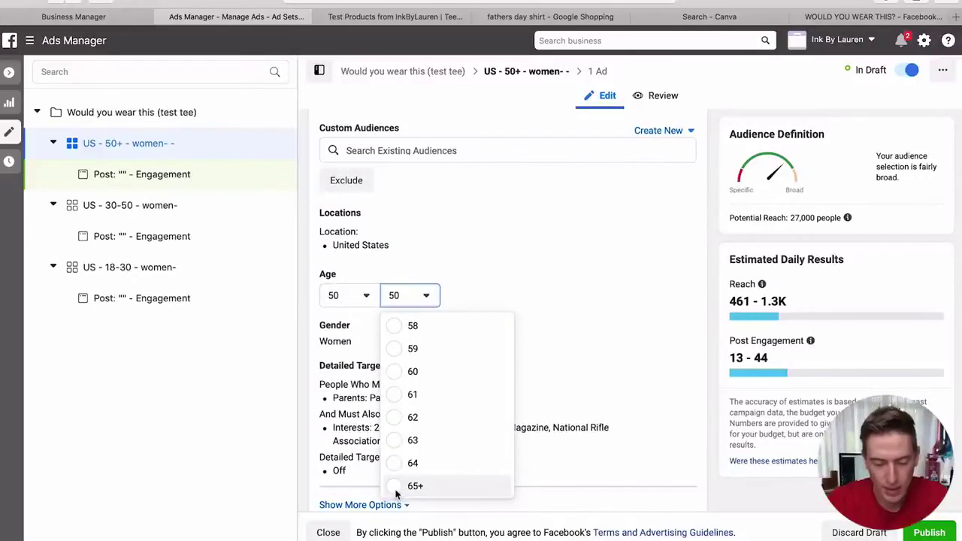
{"action": "left_click", "coordinate": [396, 486]}
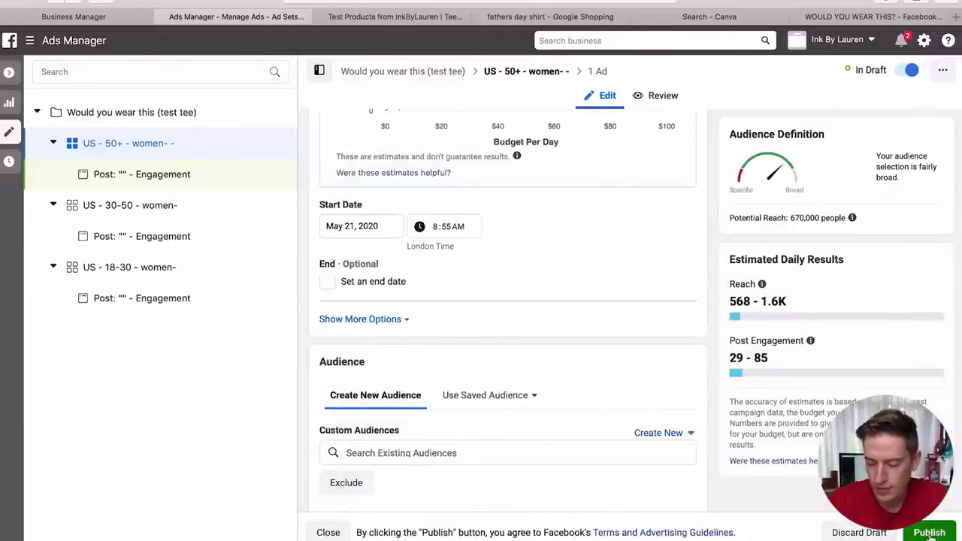
{"action": "left_click", "coordinate": [930, 534]}
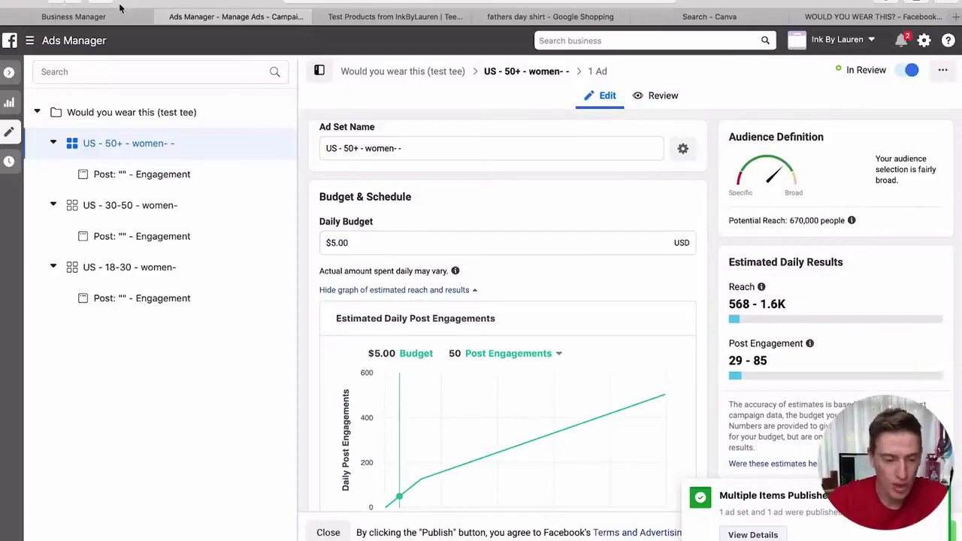
Step: Collapse the editor and review the Campaigns, Ad Sets and Ads tables, finishing on Ad Sets
{"action": "left_click", "coordinate": [10, 74]}
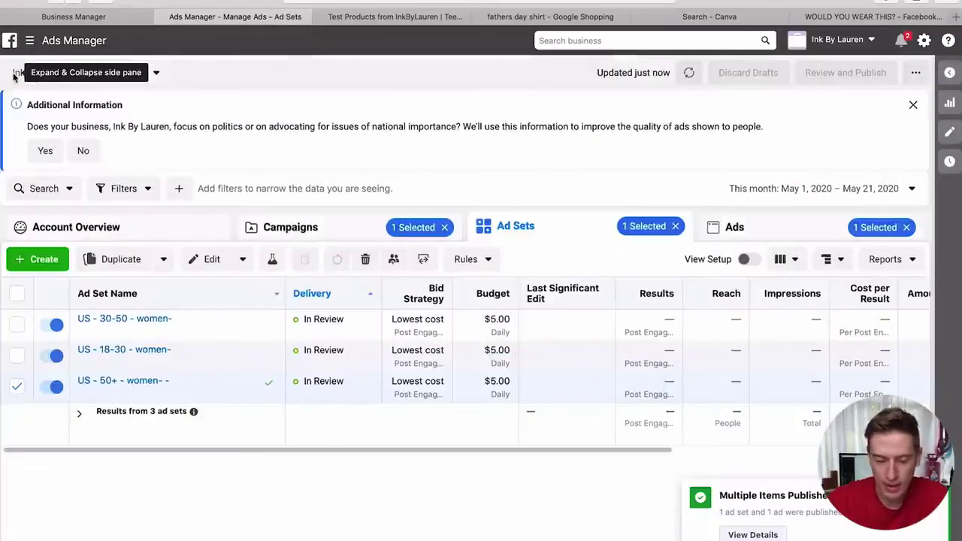
{"action": "left_click", "coordinate": [279, 233]}
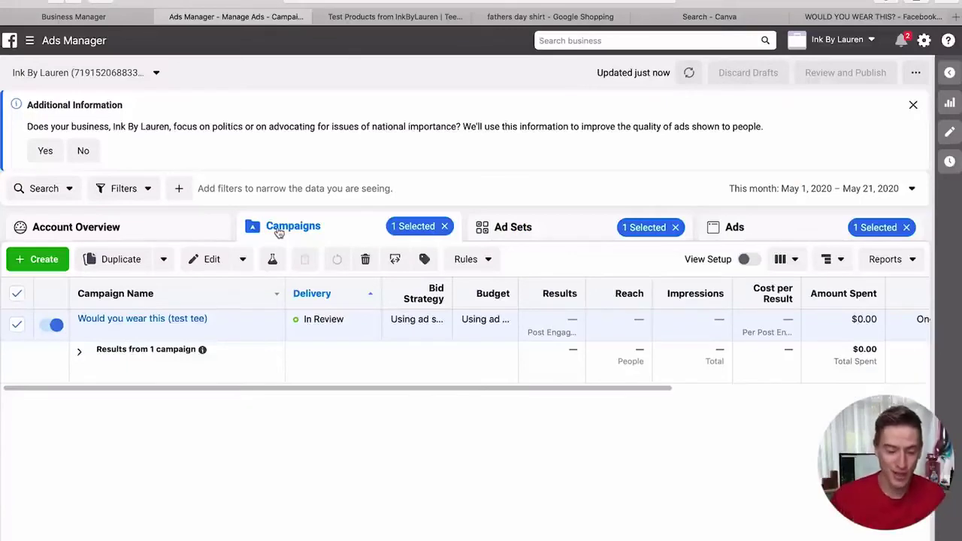
{"action": "mouse_move", "coordinate": [228, 338]}
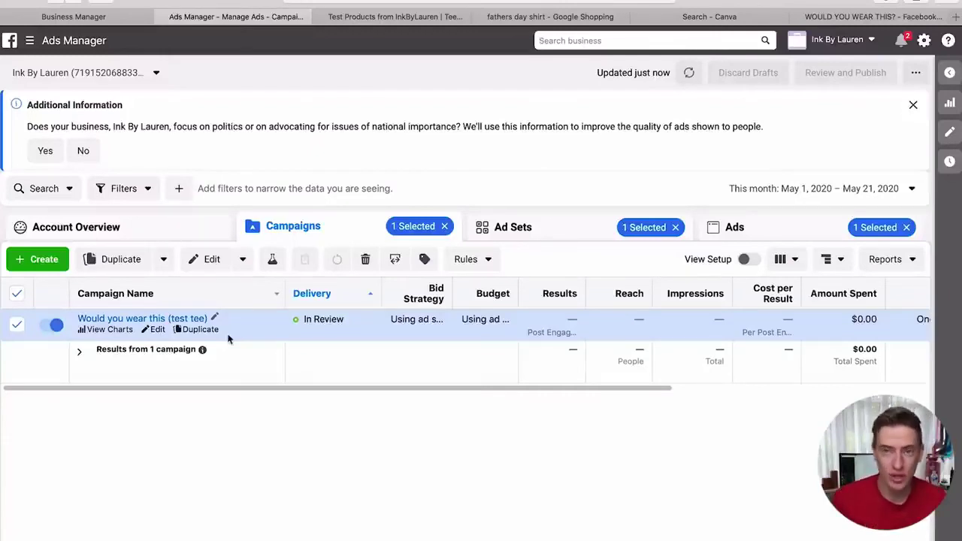
{"action": "left_click", "coordinate": [590, 237]}
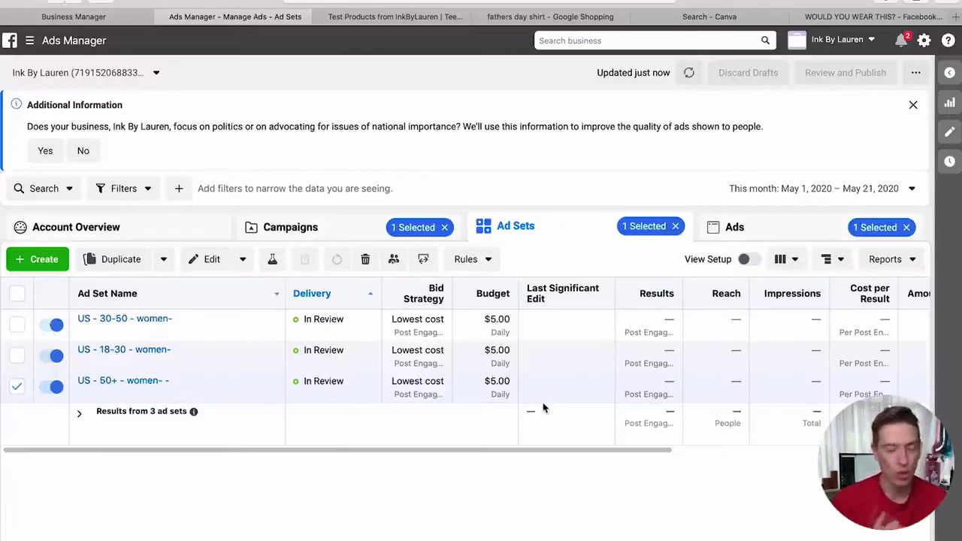
{"action": "left_click", "coordinate": [774, 236]}
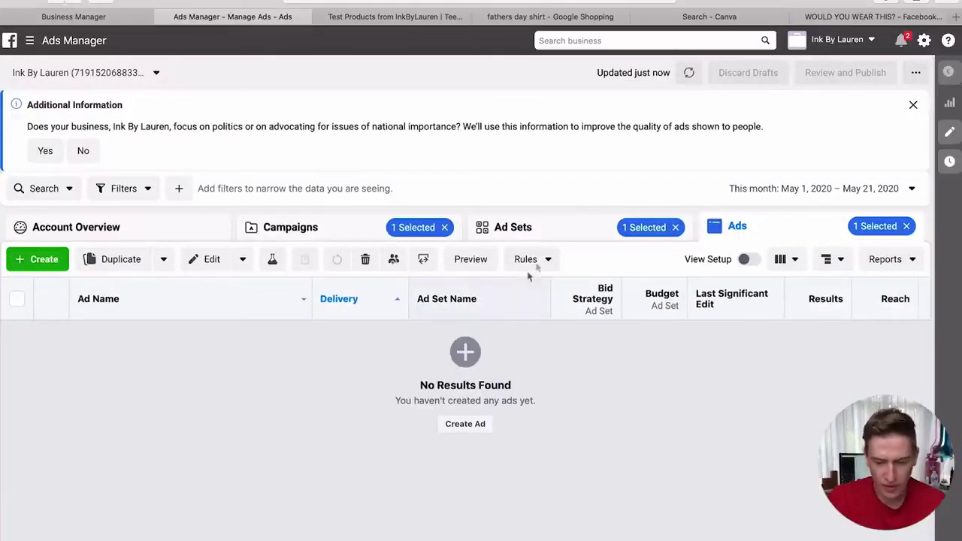
{"action": "left_click", "coordinate": [564, 233]}
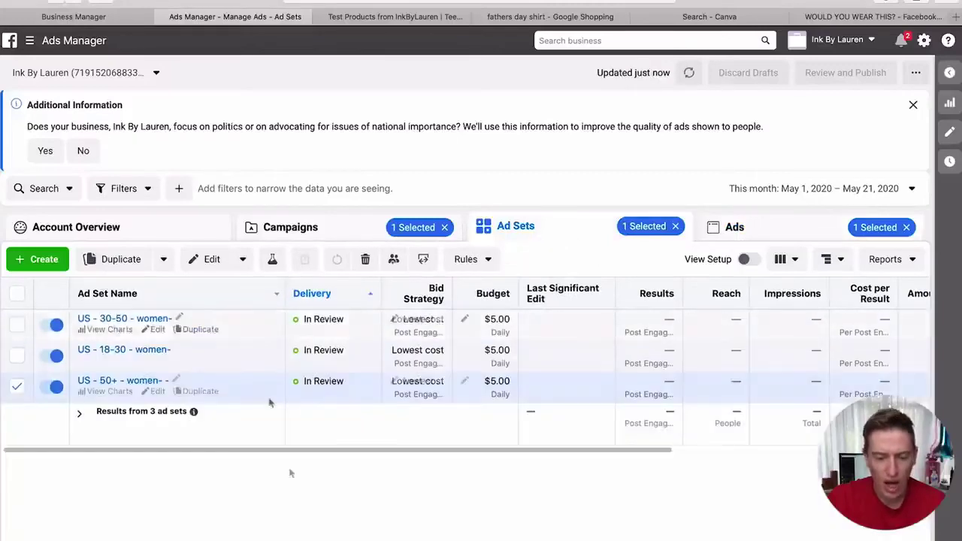
{"action": "left_click", "coordinate": [737, 227]}
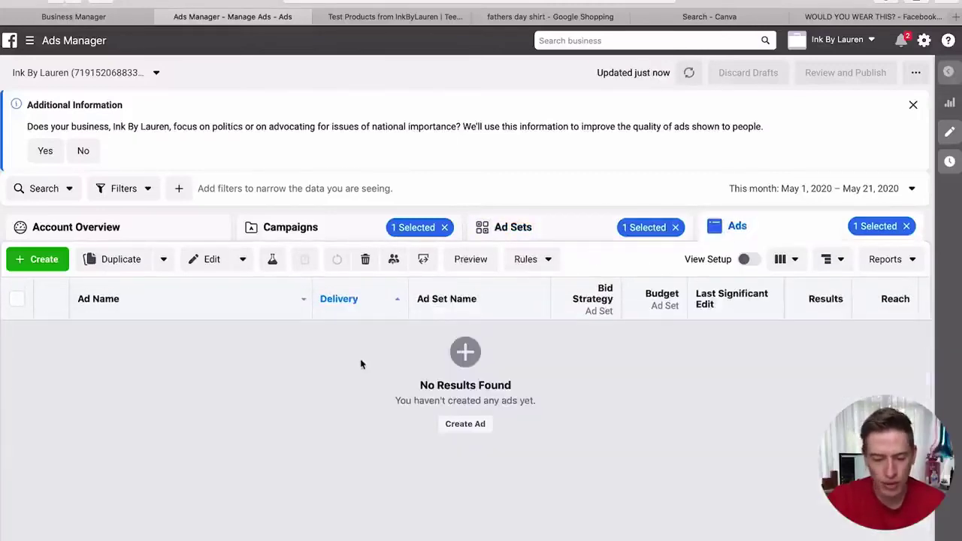
{"action": "left_click", "coordinate": [523, 226]}
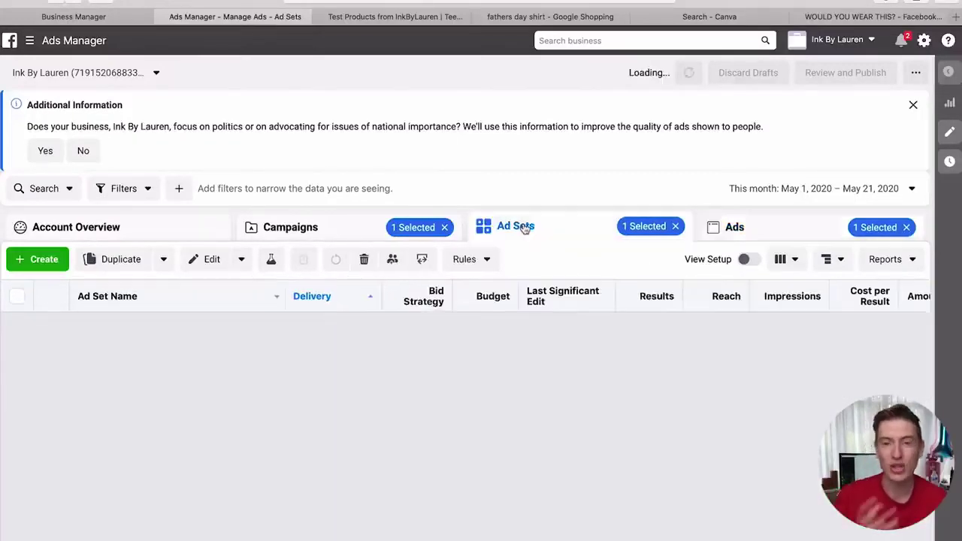
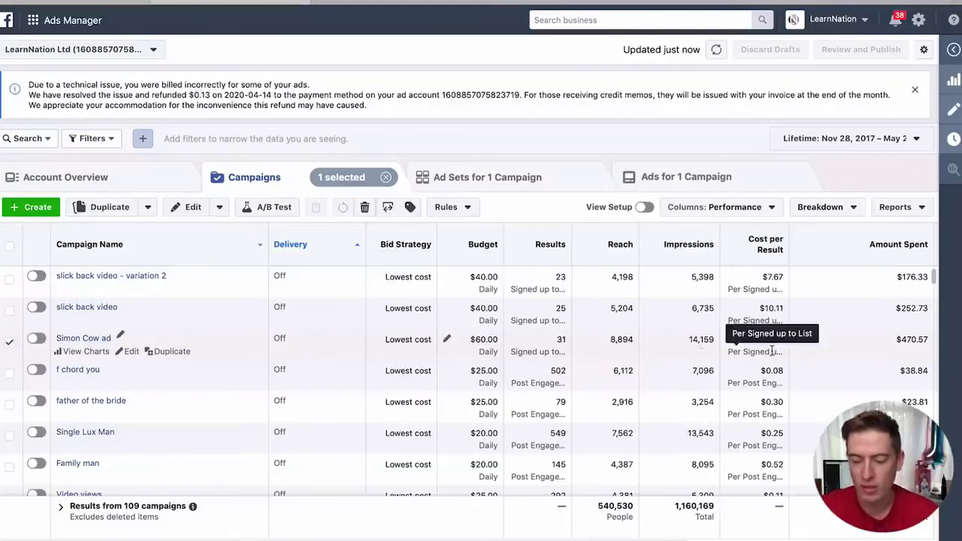
Step: Review the campaigns table's columns, then list the Simon Cow ad campaign's four US age-range ad sets
{"action": "scroll", "coordinate": [879, 348], "scroll_direction": "right", "scroll_amount": 3}
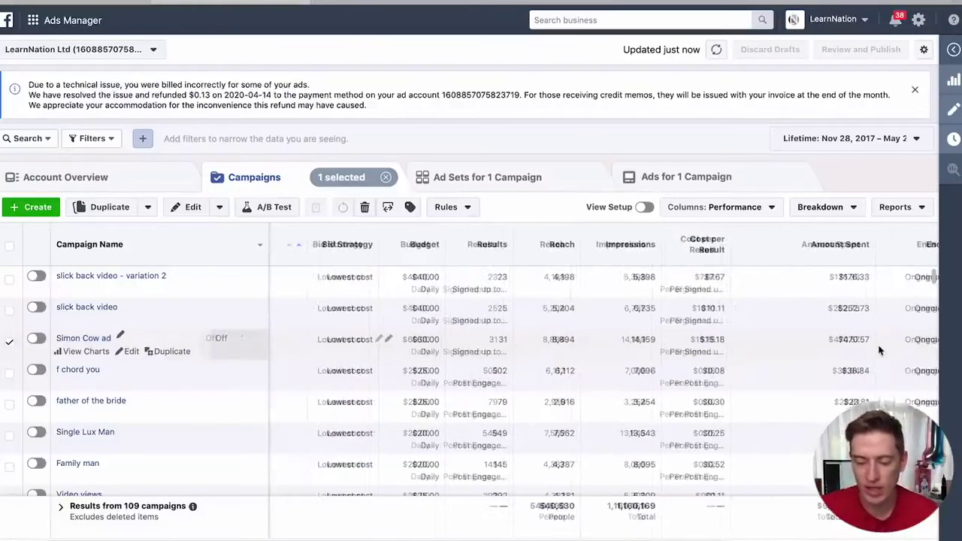
{"action": "scroll", "coordinate": [879, 348], "scroll_direction": "right", "scroll_amount": 4}
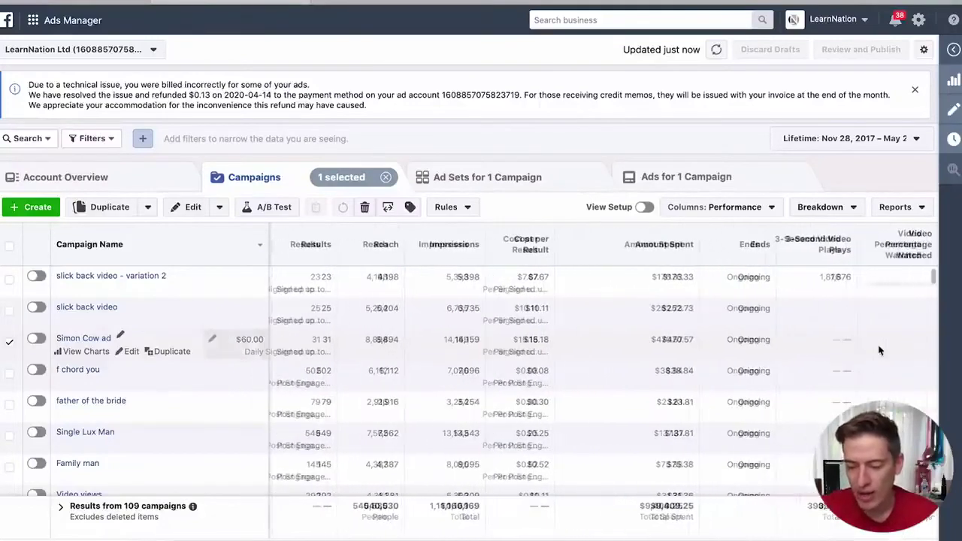
{"action": "scroll", "coordinate": [879, 348], "scroll_direction": "right", "scroll_amount": 1}
{"action": "scroll", "coordinate": [879, 348], "scroll_direction": "left", "scroll_amount": 4}
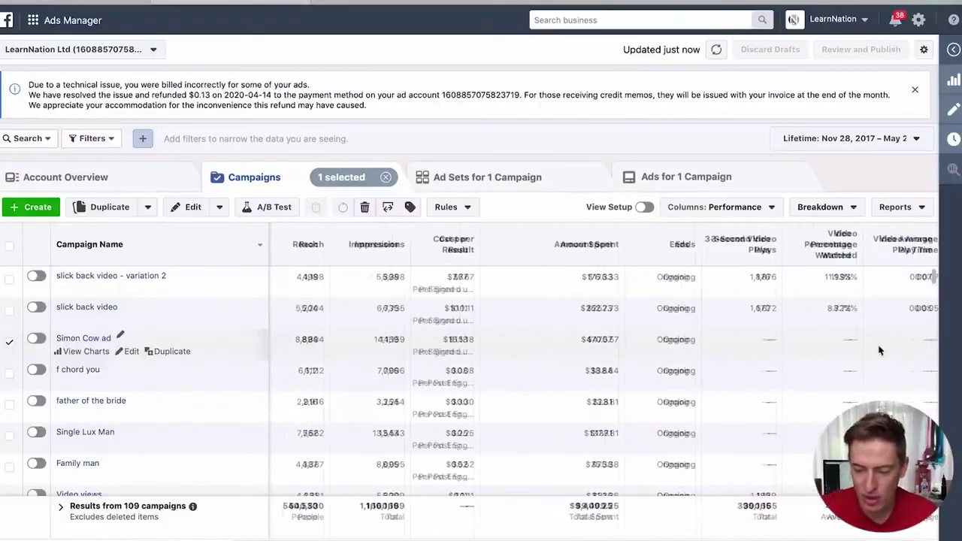
{"action": "scroll", "coordinate": [871, 347], "scroll_direction": "left", "scroll_amount": 3}
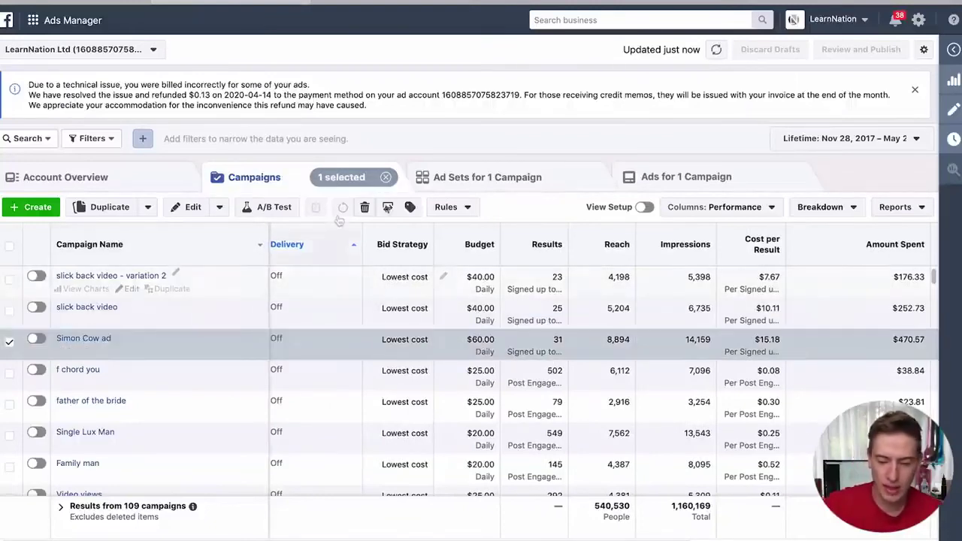
{"action": "left_click", "coordinate": [457, 190]}
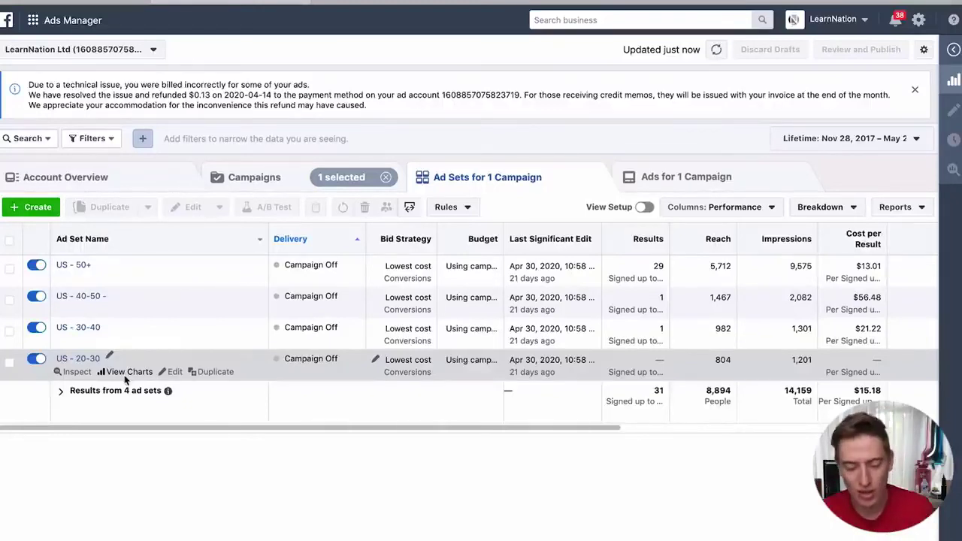
{"action": "left_click", "coordinate": [252, 176]}
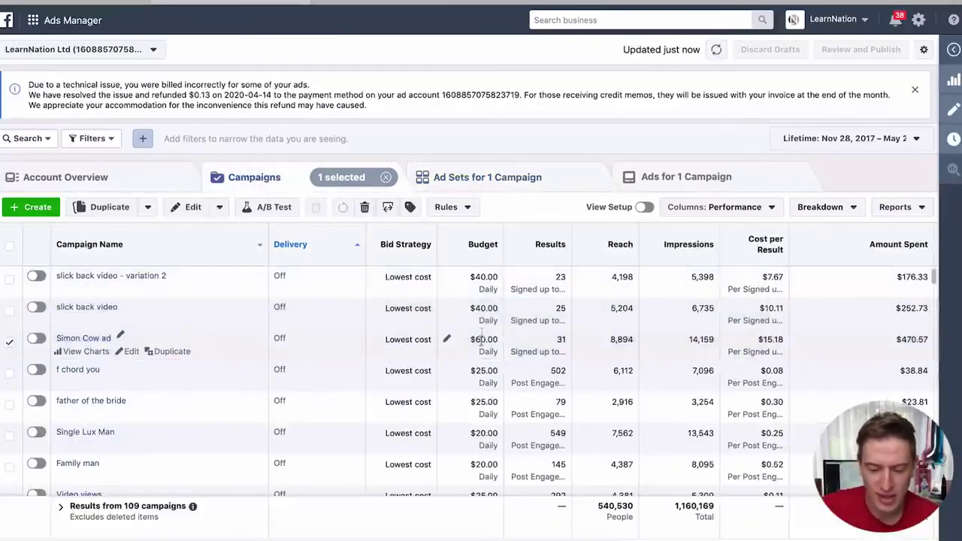
{"action": "left_click", "coordinate": [520, 176]}
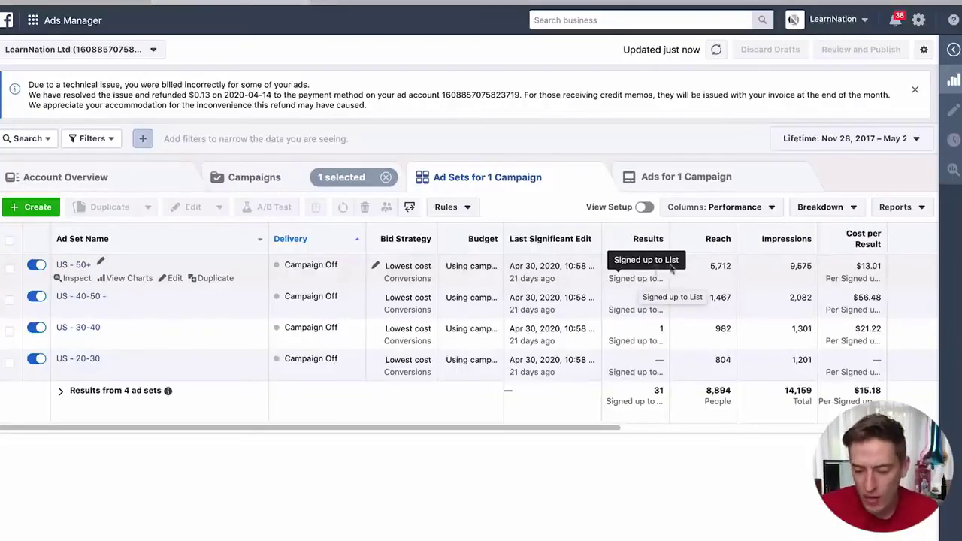
{"action": "scroll", "coordinate": [869, 269], "scroll_direction": "right", "scroll_amount": 5}
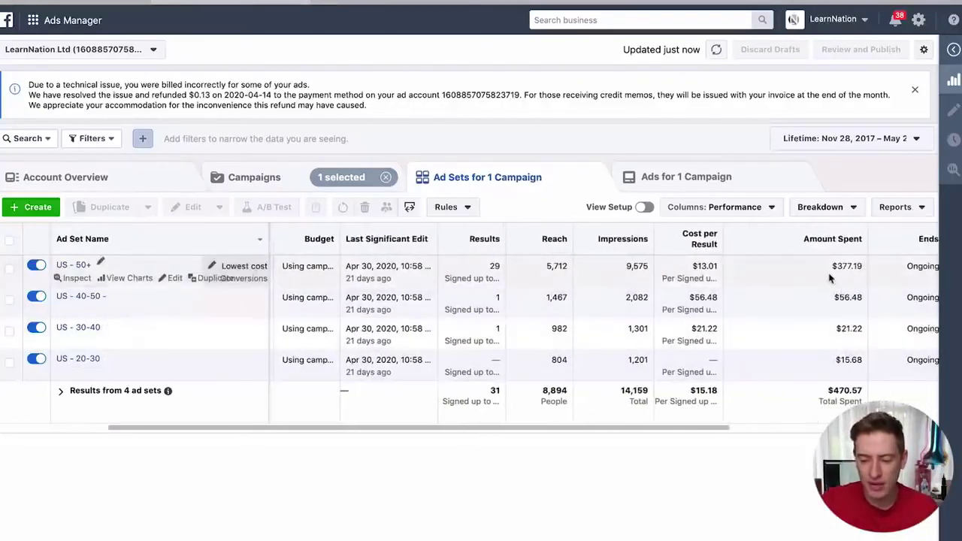
{"action": "scroll", "coordinate": [831, 285], "scroll_direction": "right", "scroll_amount": 5}
{"action": "scroll", "coordinate": [830, 279], "scroll_direction": "left", "scroll_amount": 10}
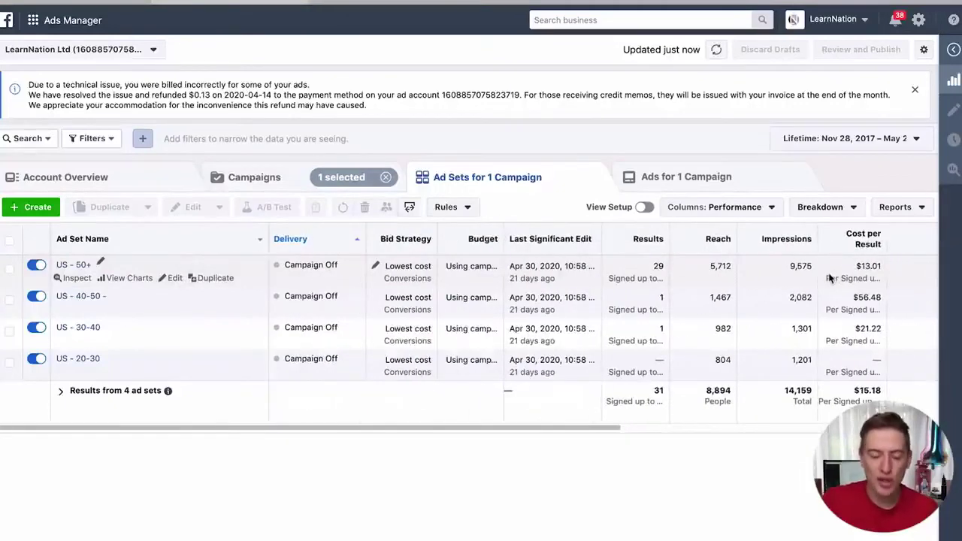
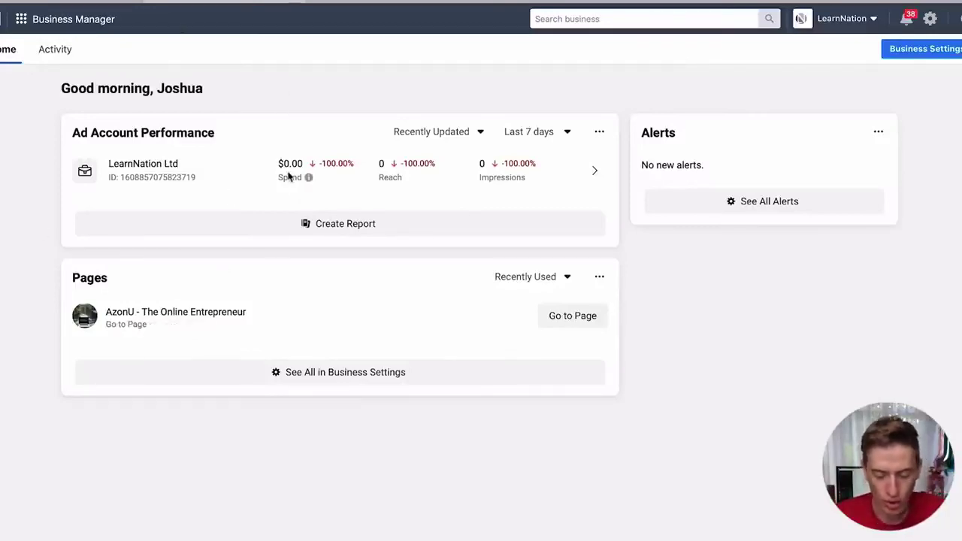
Step: Open the Business Manager navigation menu from the LearnNation Ltd home overview
{"action": "left_click", "coordinate": [21, 23]}
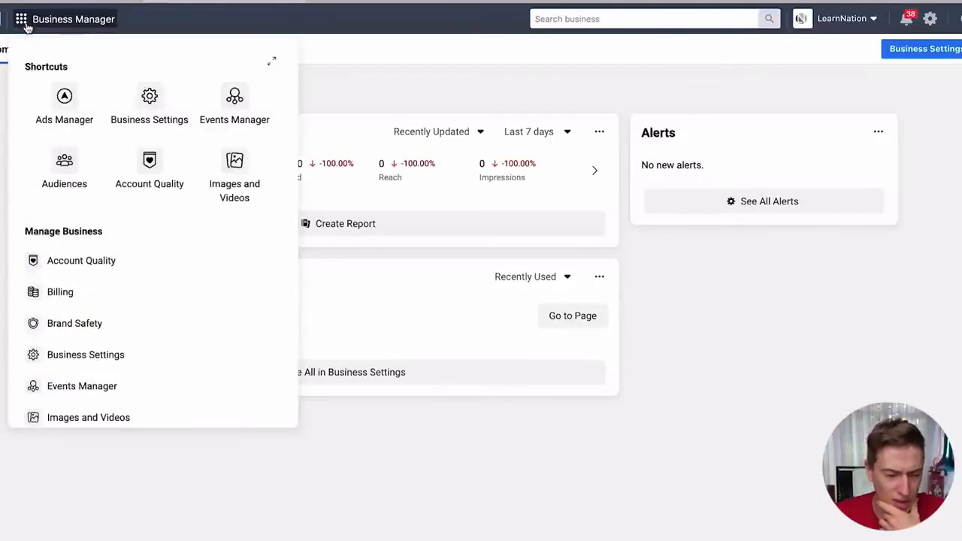
Step: Go to Audiences and dismiss the 'Lookalikes Now Use Ad Set Locations' notice
{"action": "left_click", "coordinate": [64, 161]}
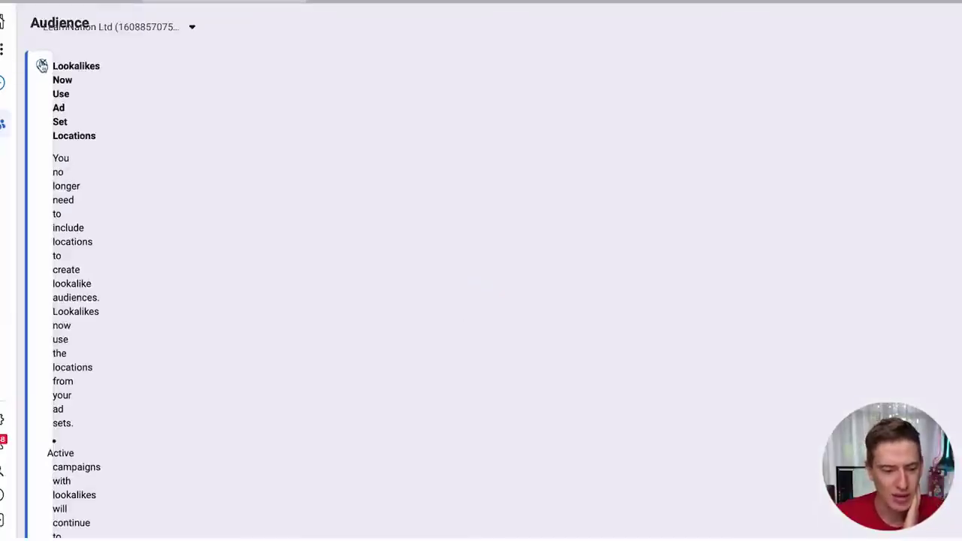
{"action": "left_click", "coordinate": [41, 65]}
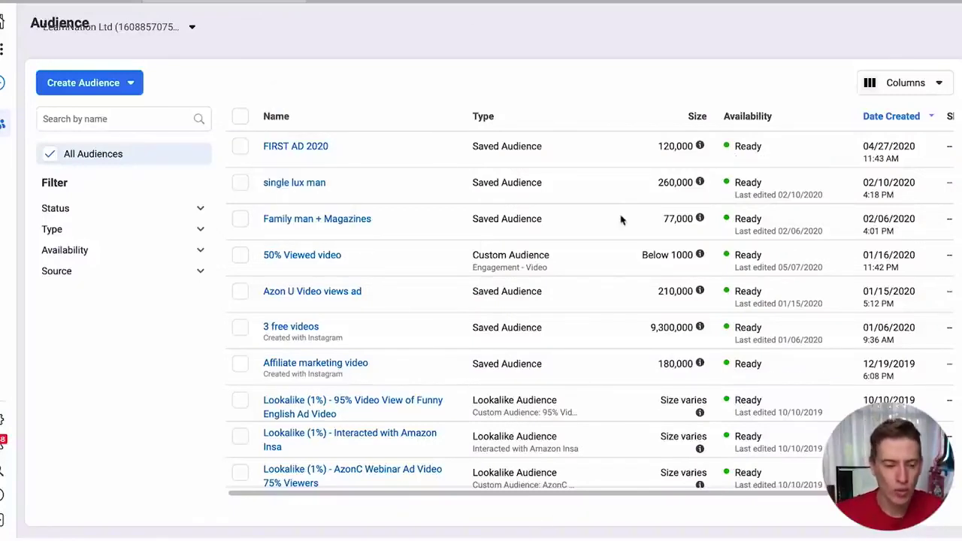
{"action": "left_click", "coordinate": [112, 87]}
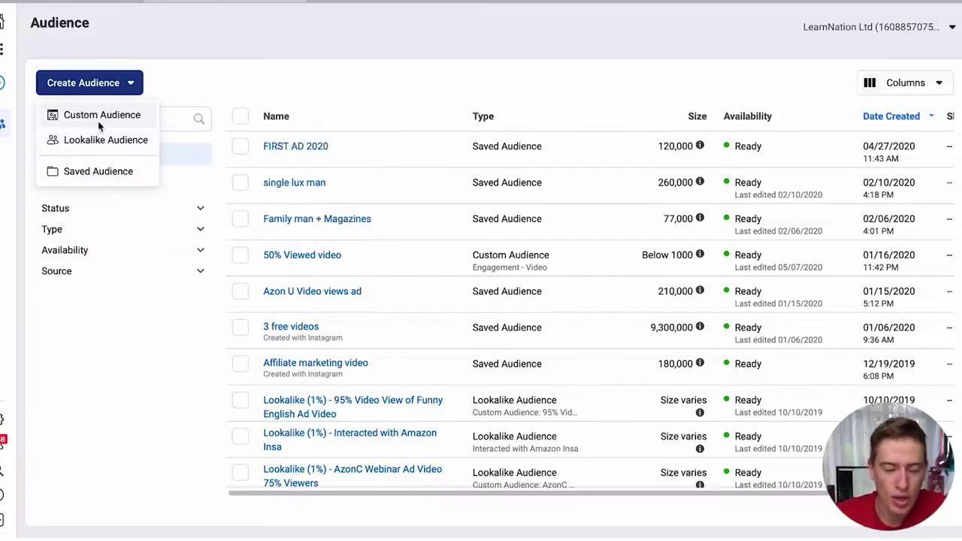
Step: Choose Custom Audience, sourced from engagement with the AzonU Facebook Page
{"action": "left_click", "coordinate": [98, 124]}
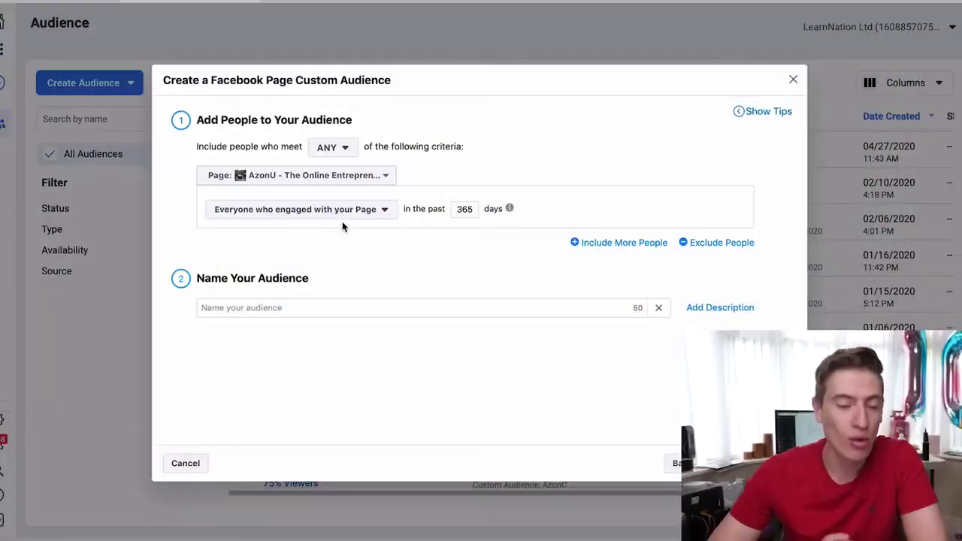
Step: Set the Page audience rule to 'People who engaged with any post or ad', keeping 365 days
{"action": "left_click", "coordinate": [362, 176]}
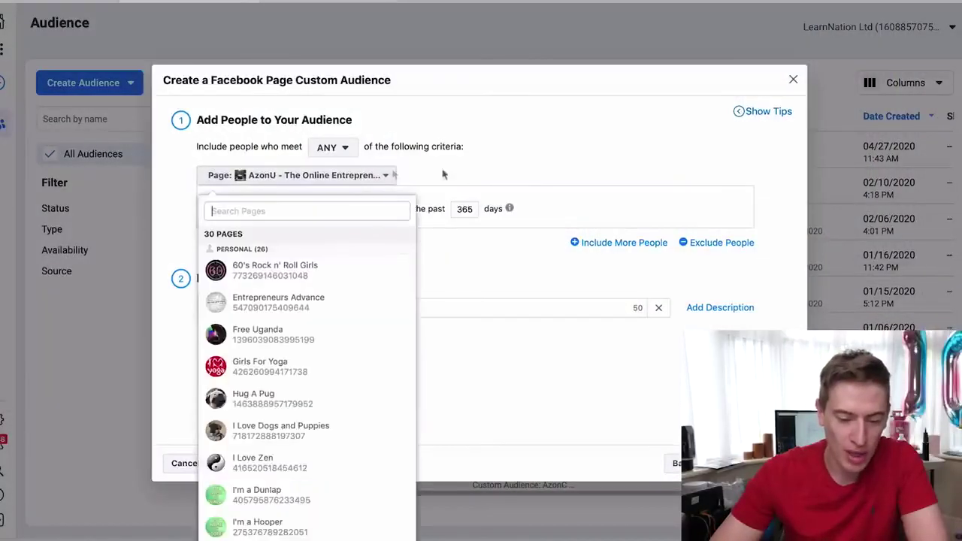
{"action": "left_click", "coordinate": [468, 172]}
{"action": "left_click", "coordinate": [358, 215]}
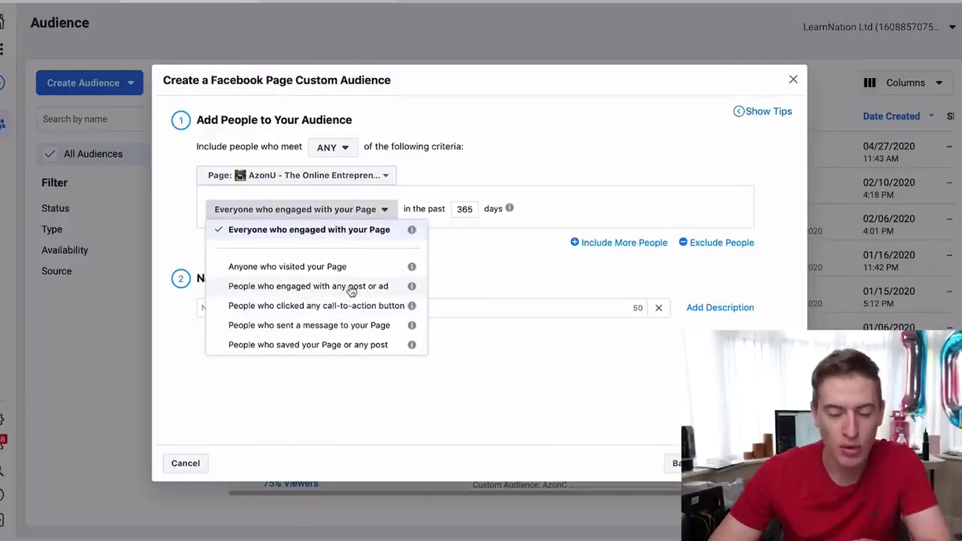
{"action": "left_click", "coordinate": [349, 288]}
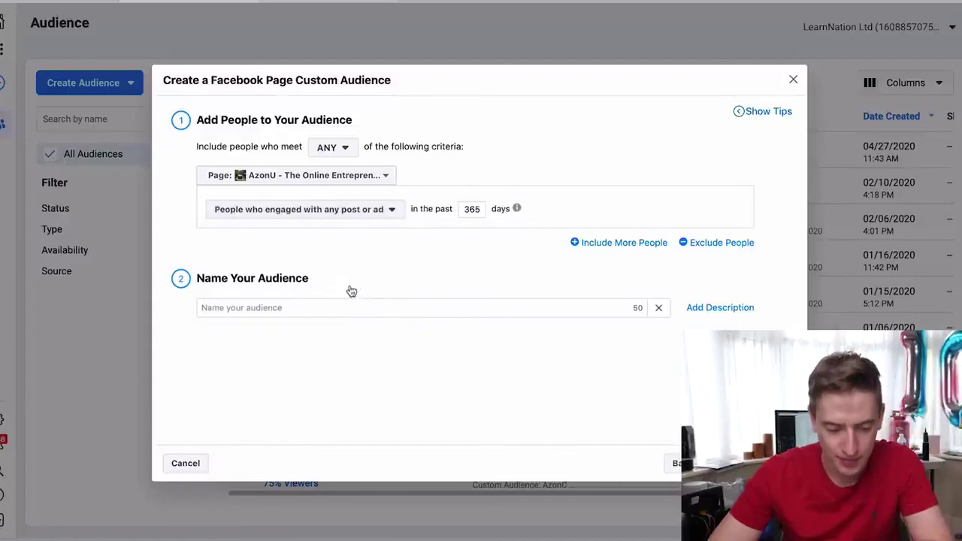
{"action": "left_click", "coordinate": [342, 310]}
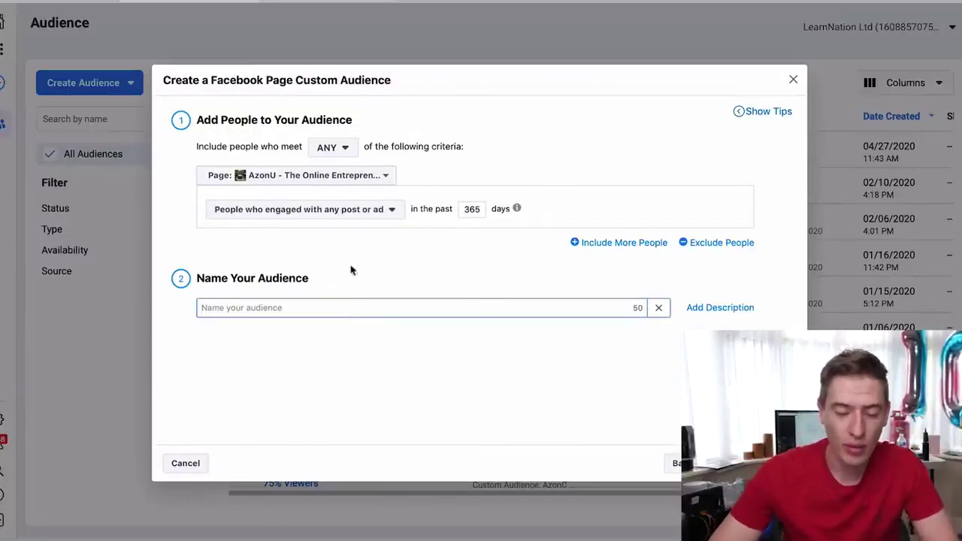
{"action": "left_click", "coordinate": [375, 257]}
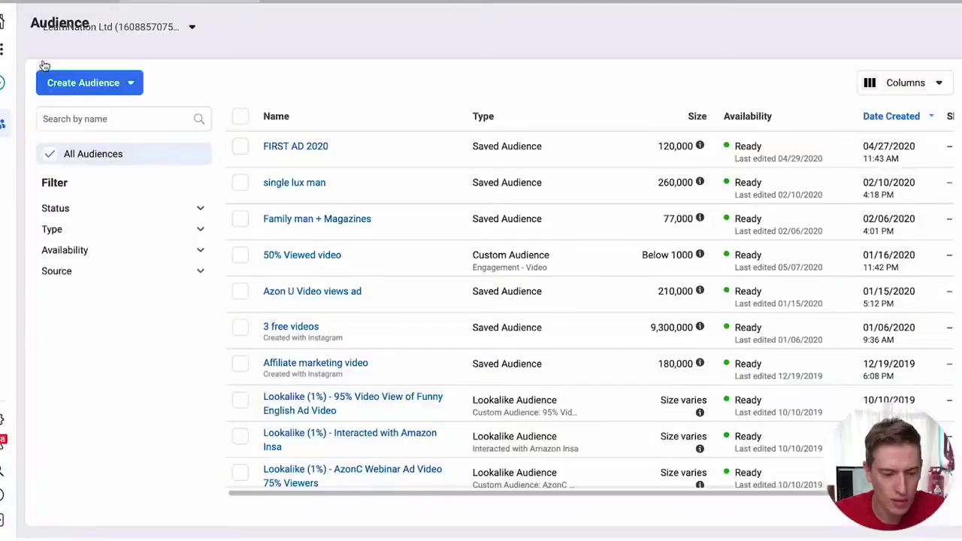
Step: Start a Video custom audience of people who watched 95% of the video
{"action": "left_click", "coordinate": [47, 83]}
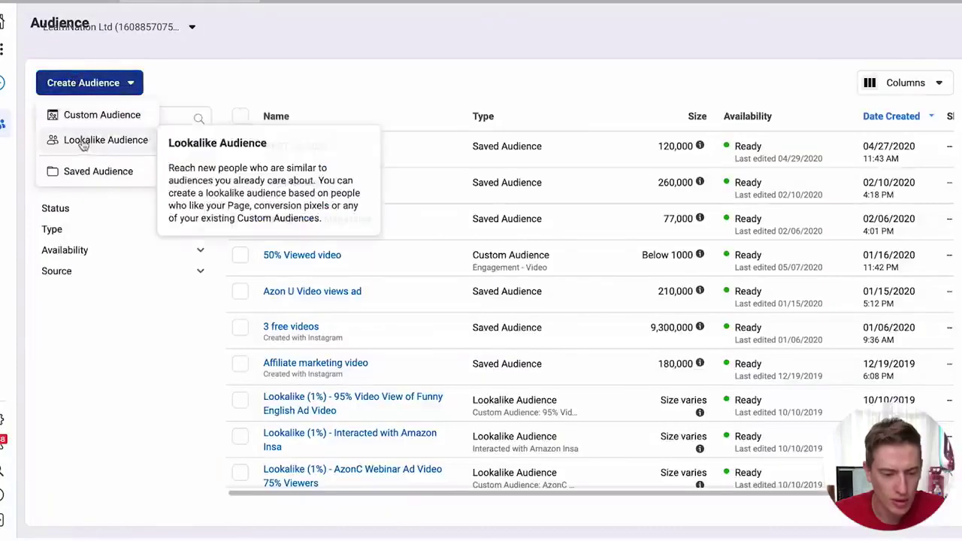
{"action": "left_click", "coordinate": [98, 116]}
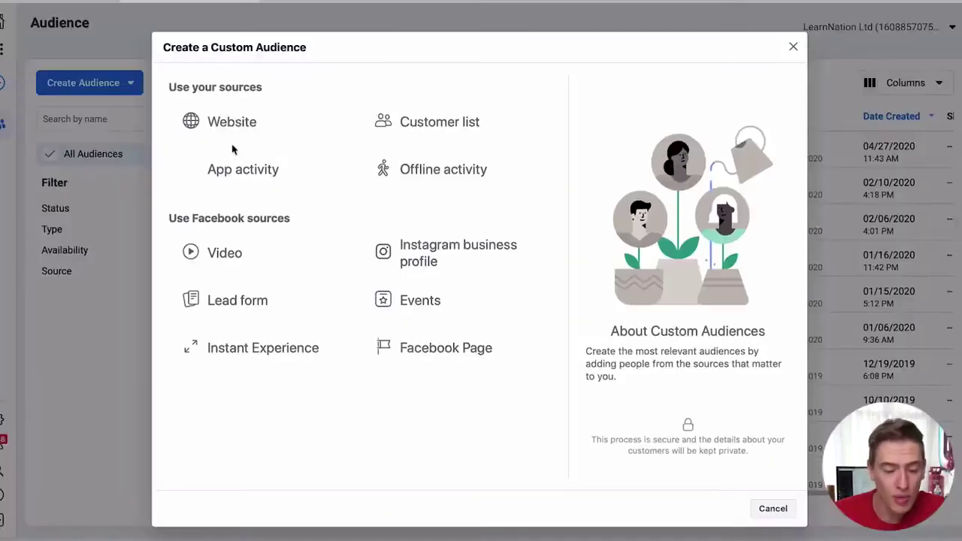
{"action": "left_click", "coordinate": [225, 262]}
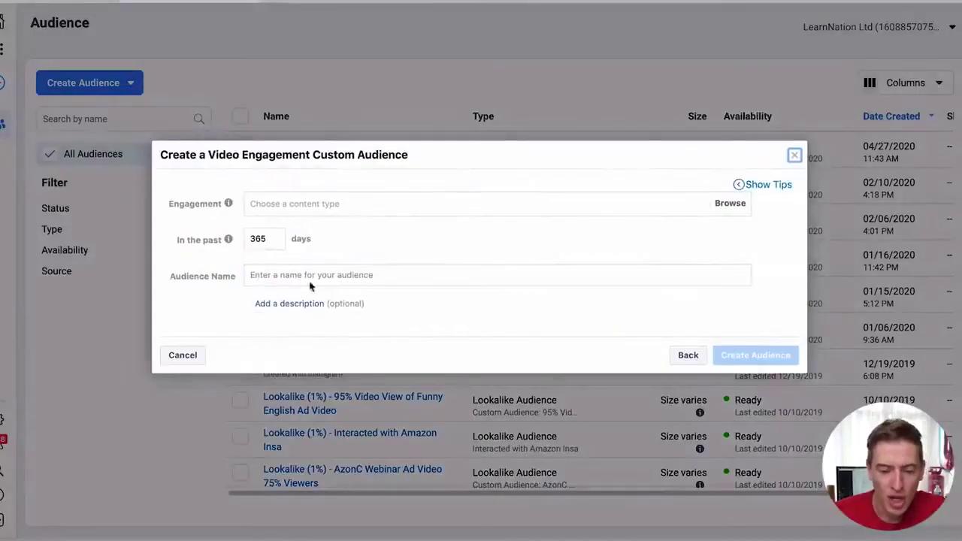
{"action": "left_click", "coordinate": [382, 204]}
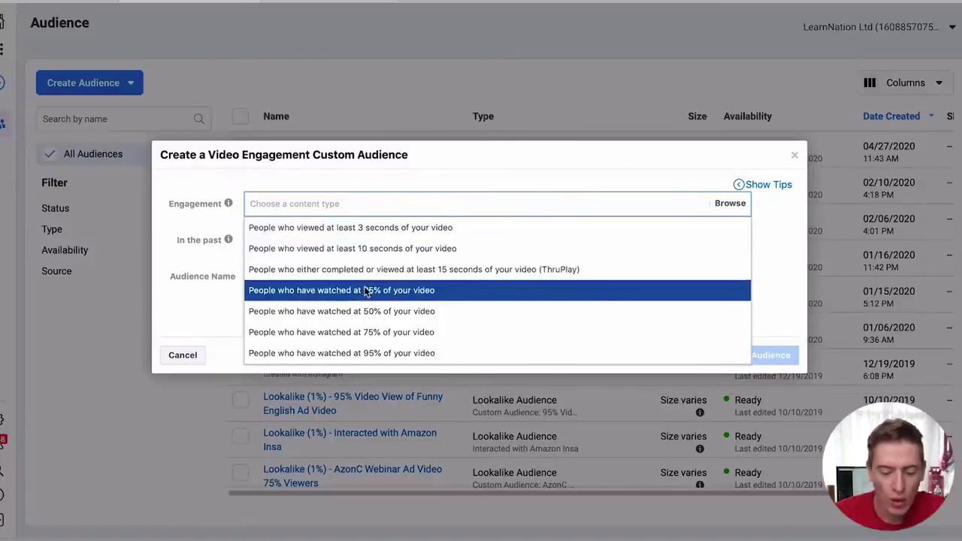
{"action": "left_click", "coordinate": [360, 352]}
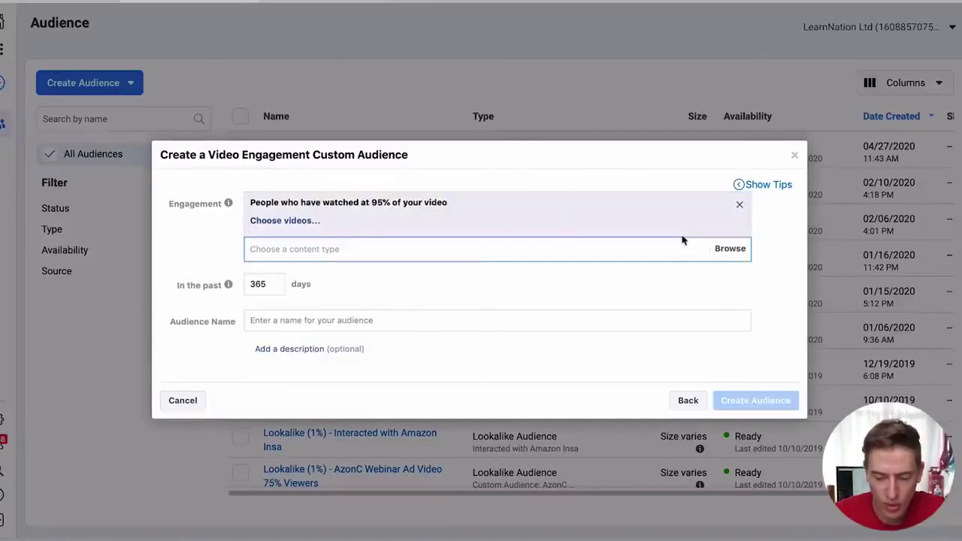
{"action": "left_click", "coordinate": [721, 248]}
{"action": "left_click", "coordinate": [772, 247]}
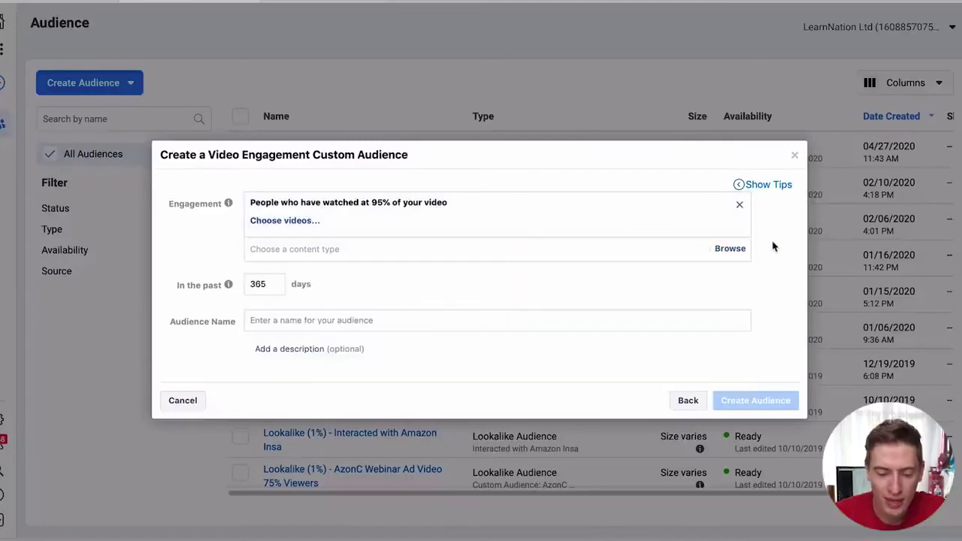
Step: Select the May 1, 2020 video from the AzonU - The Online Entrepreneur page
{"action": "left_click", "coordinate": [305, 221]}
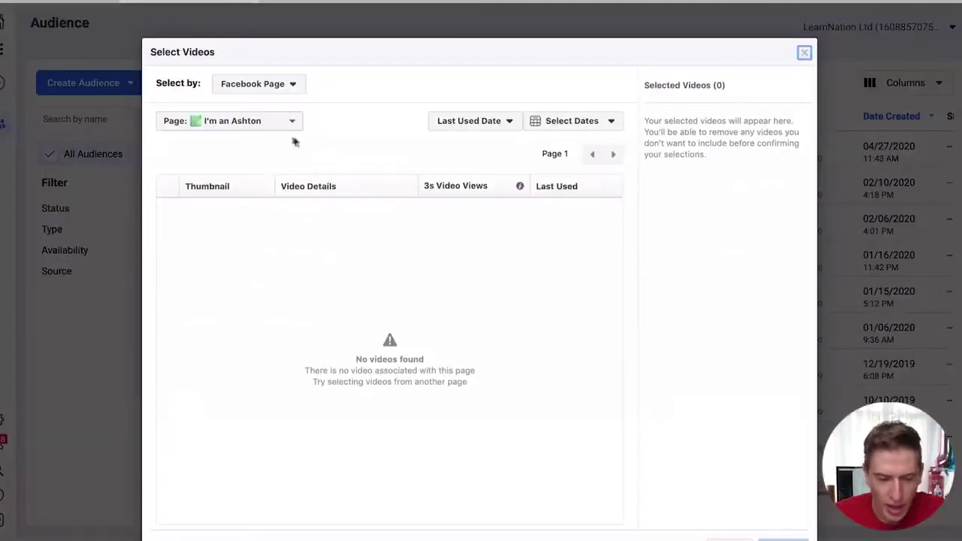
{"action": "left_click", "coordinate": [275, 120]}
{"action": "scroll", "coordinate": [241, 526], "scroll_direction": "down", "scroll_amount": 10}
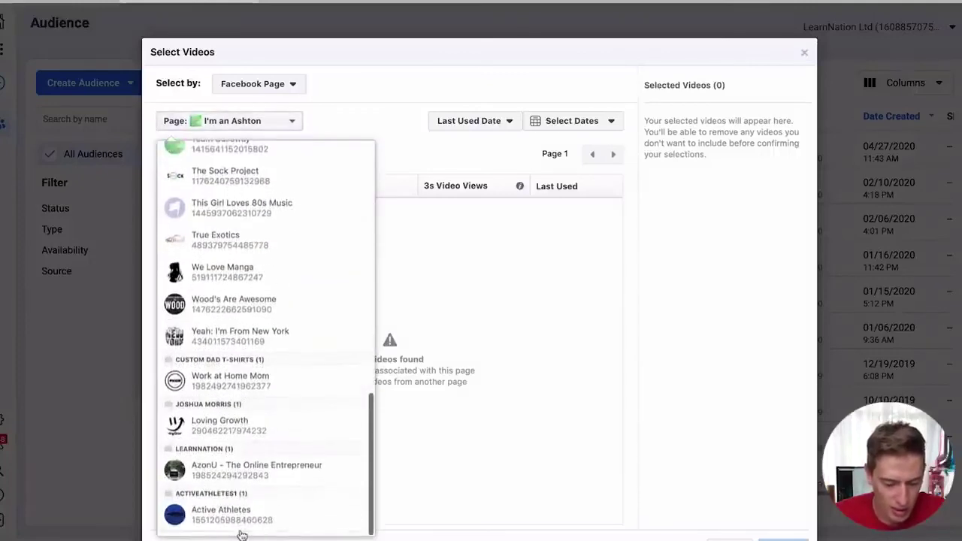
{"action": "left_click", "coordinate": [260, 478]}
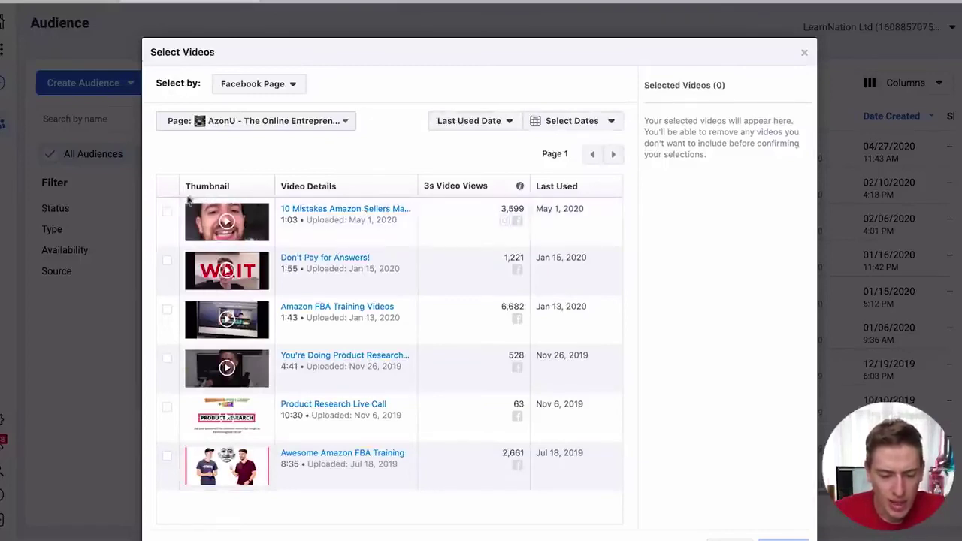
{"action": "left_click", "coordinate": [167, 211]}
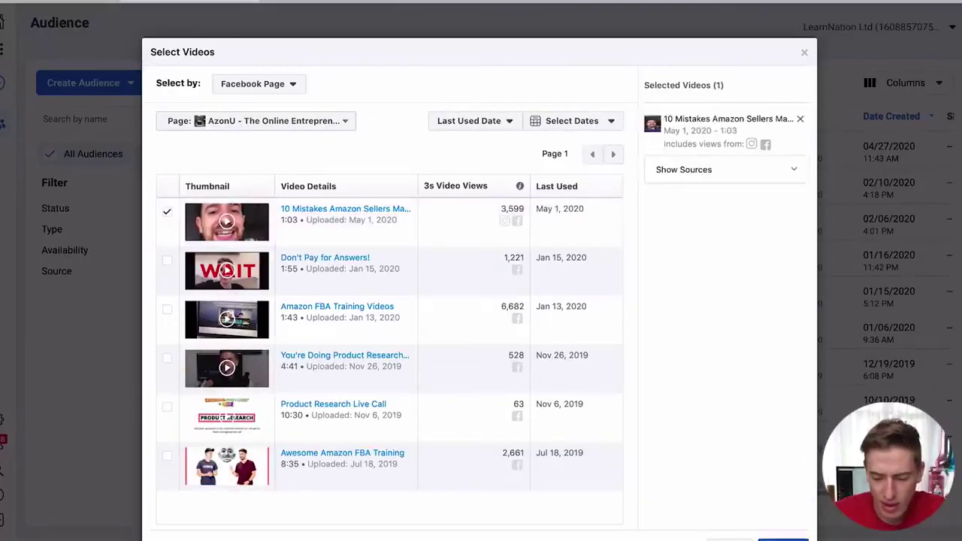
{"action": "left_click", "coordinate": [783, 538]}
Step: Abandon the video audience, going back and closing the Create a Custom Audience dialog
{"action": "left_click", "coordinate": [296, 322]}
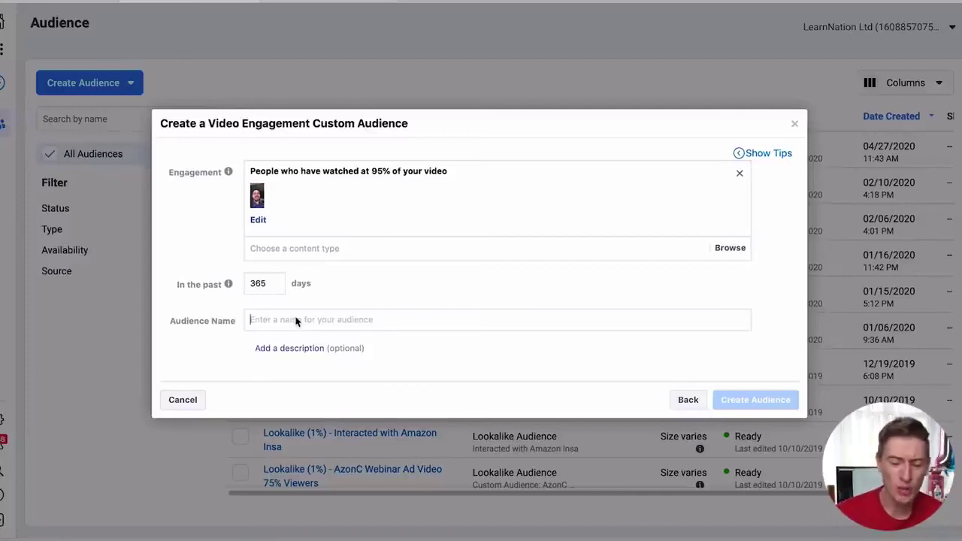
{"action": "left_click", "coordinate": [296, 322]}
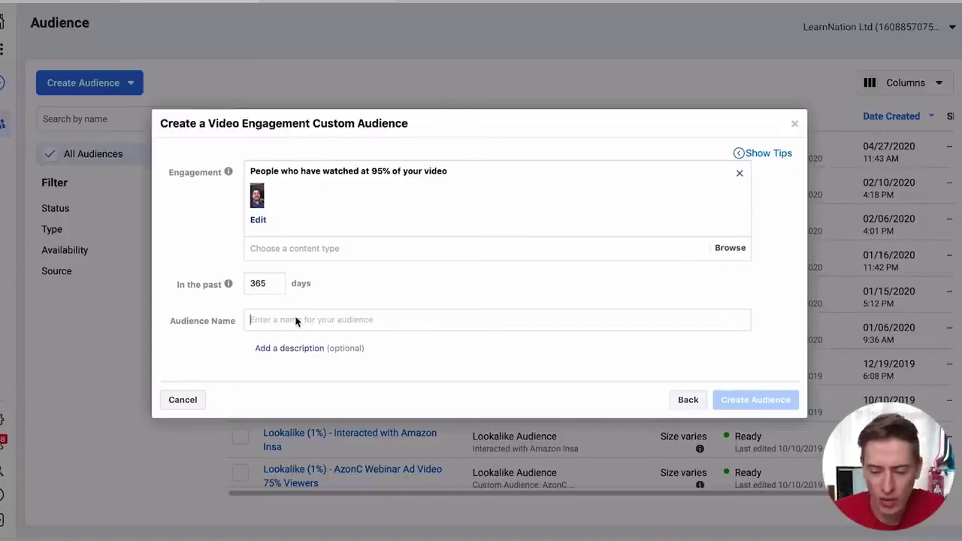
{"action": "left_click", "coordinate": [688, 400]}
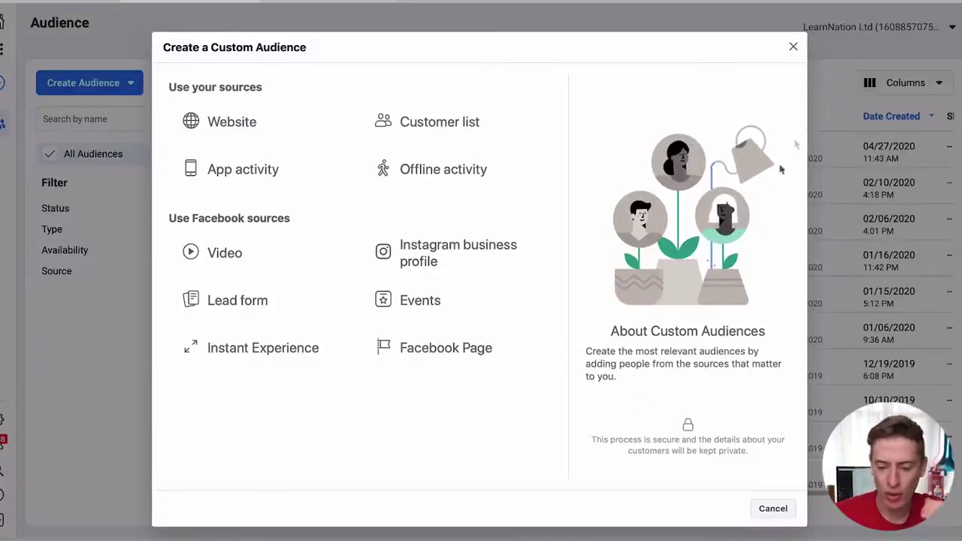
{"action": "left_click", "coordinate": [796, 52]}
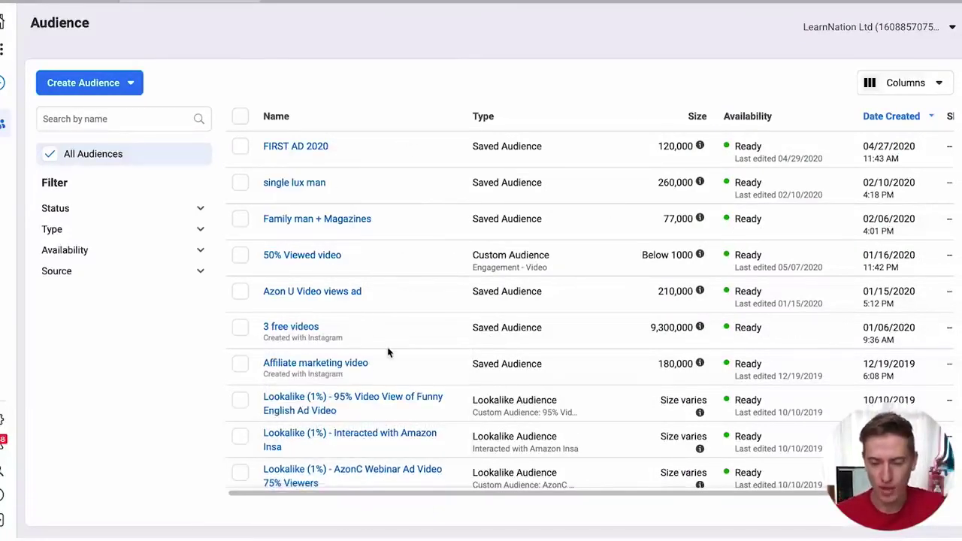
Step: Review the audience table, then open the Create Audience dropdown
{"action": "scroll", "coordinate": [360, 208], "scroll_direction": "down", "scroll_amount": 10}
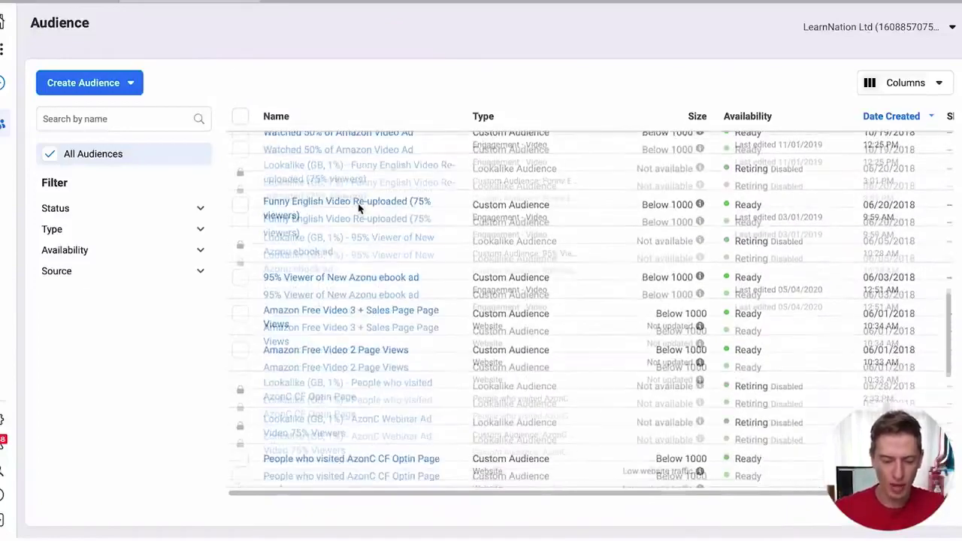
{"action": "scroll", "coordinate": [358, 208], "scroll_direction": "up", "scroll_amount": 6}
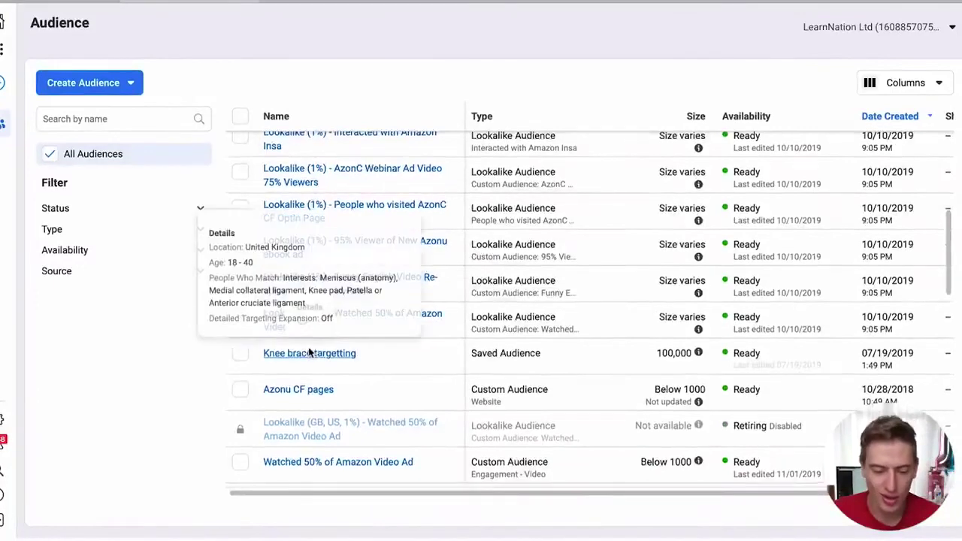
{"action": "scroll", "coordinate": [308, 345], "scroll_direction": "up", "scroll_amount": 5}
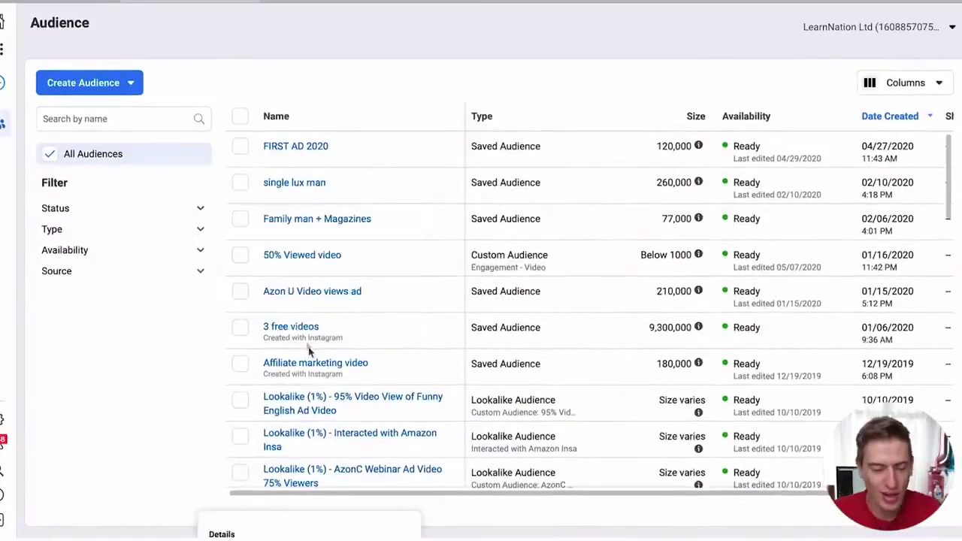
{"action": "left_click", "coordinate": [128, 84]}
Step: Start a Lookalike Audience with '95% Video View of Funny English Ad Video' as source
{"action": "left_click", "coordinate": [113, 141]}
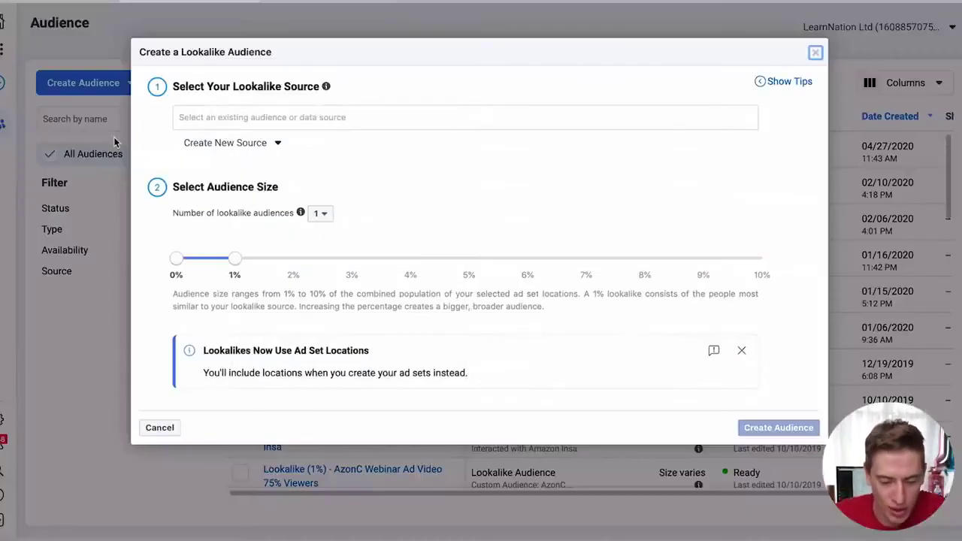
{"action": "left_click", "coordinate": [254, 115]}
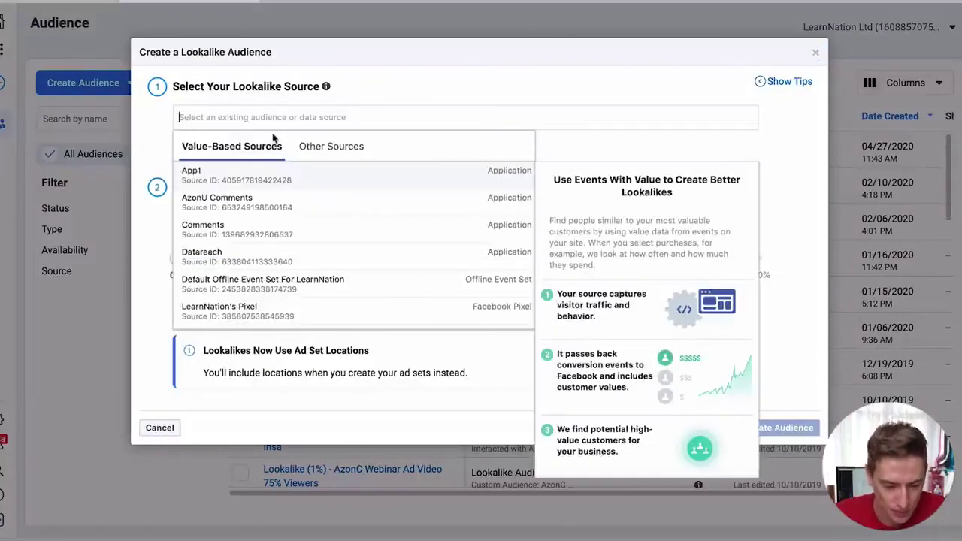
{"action": "scroll", "coordinate": [241, 210], "scroll_direction": "down", "scroll_amount": 3}
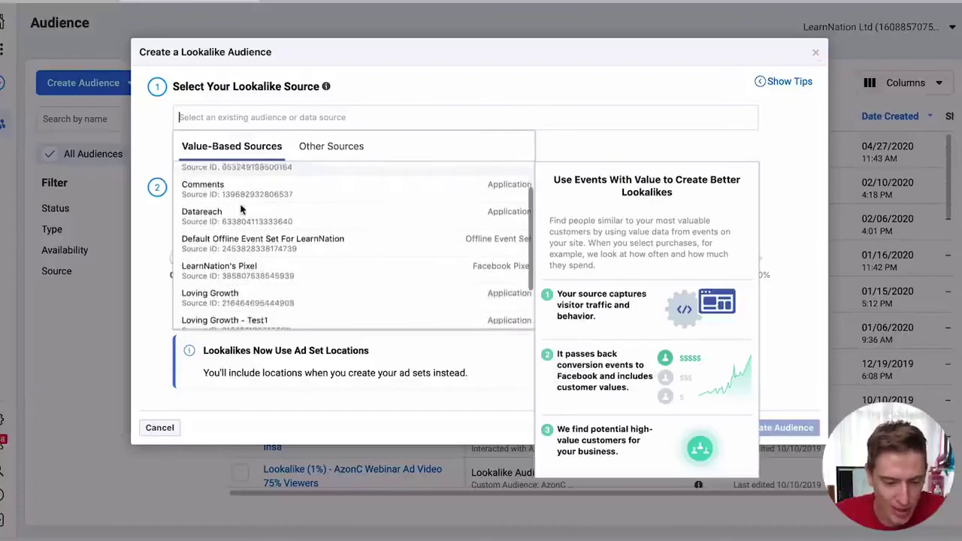
{"action": "left_click", "coordinate": [308, 146]}
{"action": "scroll", "coordinate": [279, 217], "scroll_direction": "up", "scroll_amount": 2}
{"action": "scroll", "coordinate": [280, 217], "scroll_direction": "up", "scroll_amount": 2}
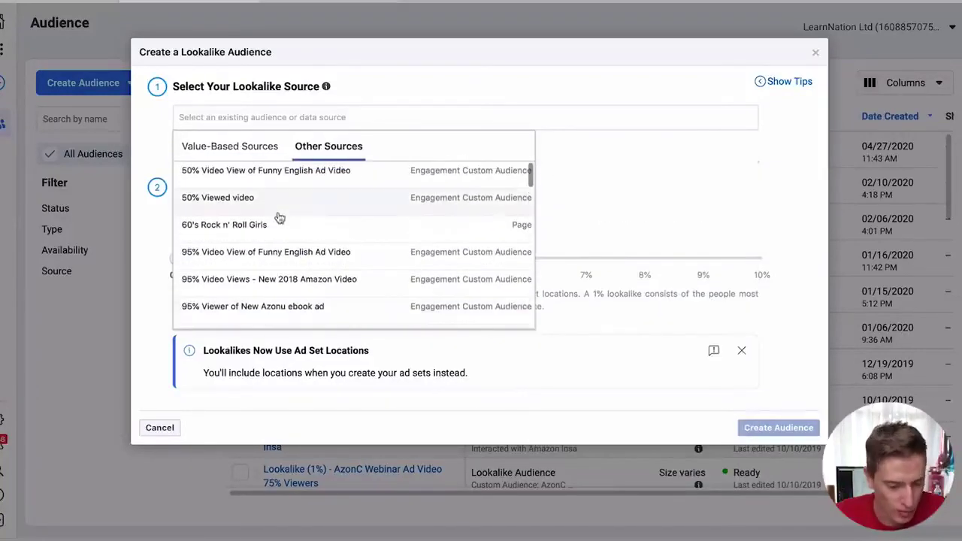
{"action": "scroll", "coordinate": [294, 197], "scroll_direction": "down", "scroll_amount": 2}
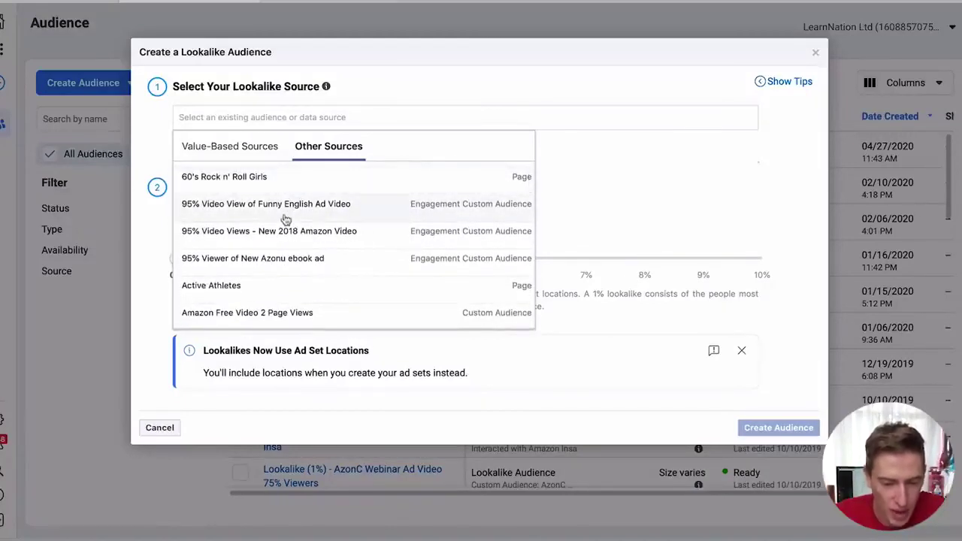
{"action": "left_click", "coordinate": [272, 219]}
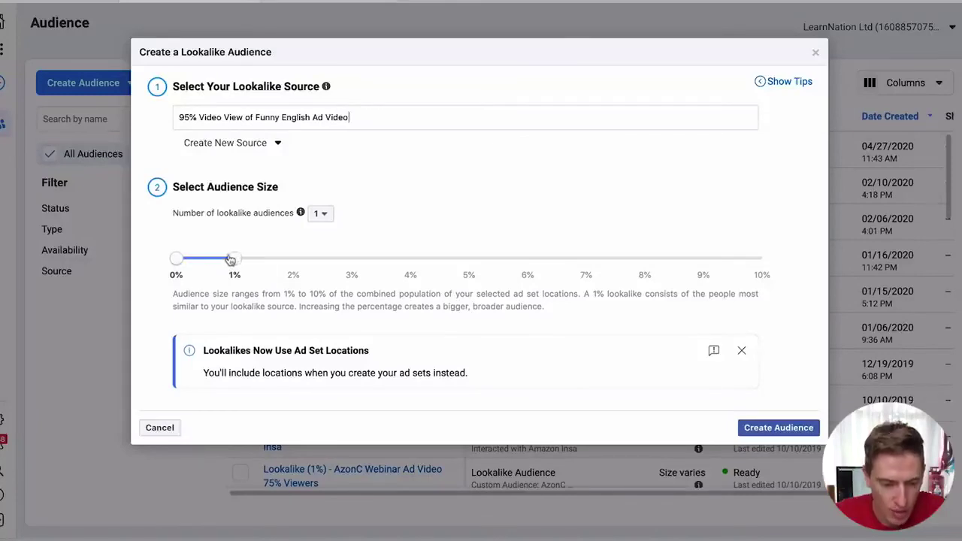
{"action": "mouse_move", "coordinate": [305, 218]}
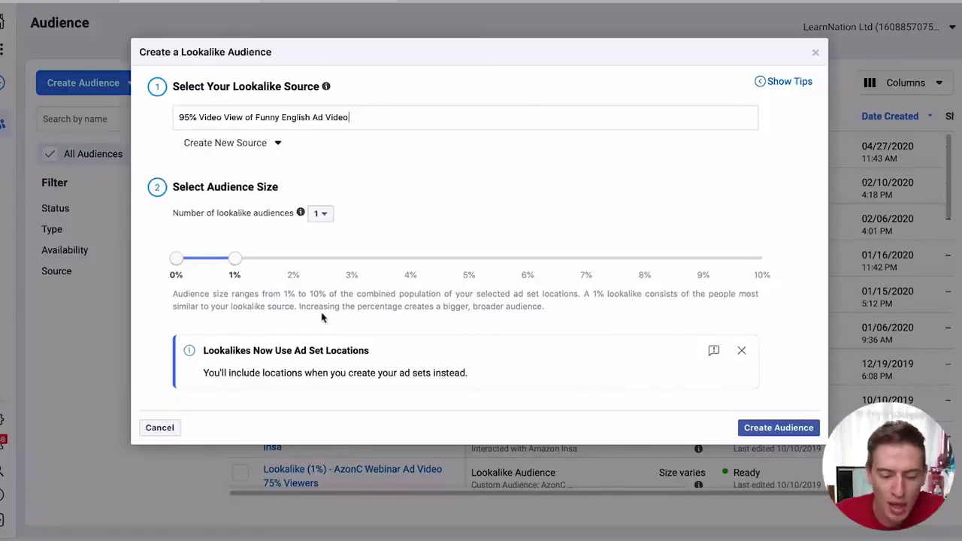
Step: Keep the lookalike size at 1% and submit it, which is rejected as a duplicate
{"action": "left_click_drag", "start_coordinate": [236, 260], "coordinate": [821, 278]}
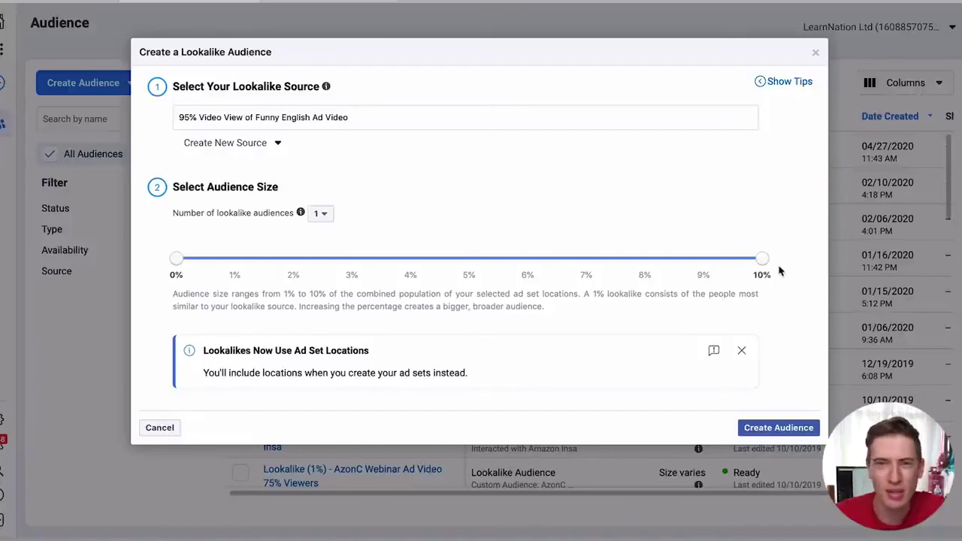
{"action": "left_click_drag", "start_coordinate": [762, 263], "coordinate": [233, 260]}
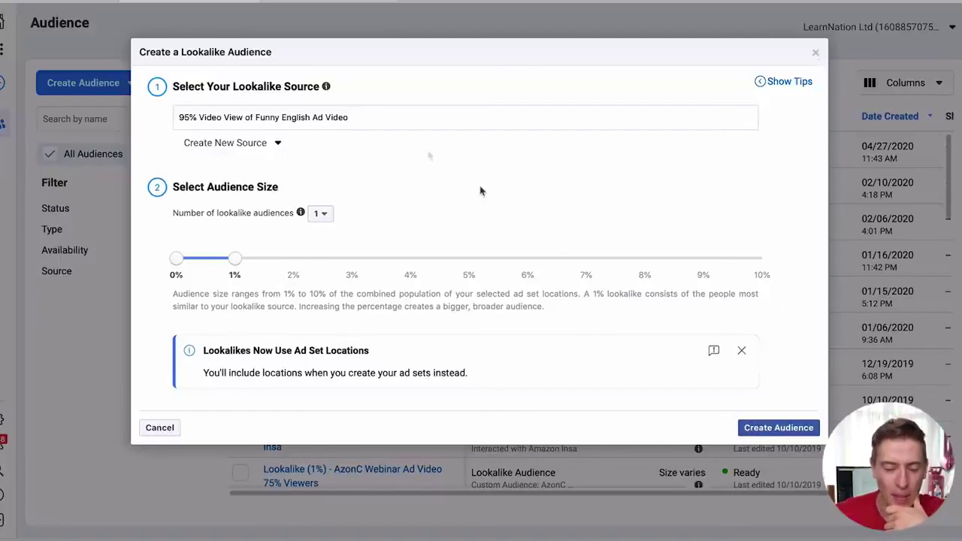
{"action": "left_click", "coordinate": [209, 146]}
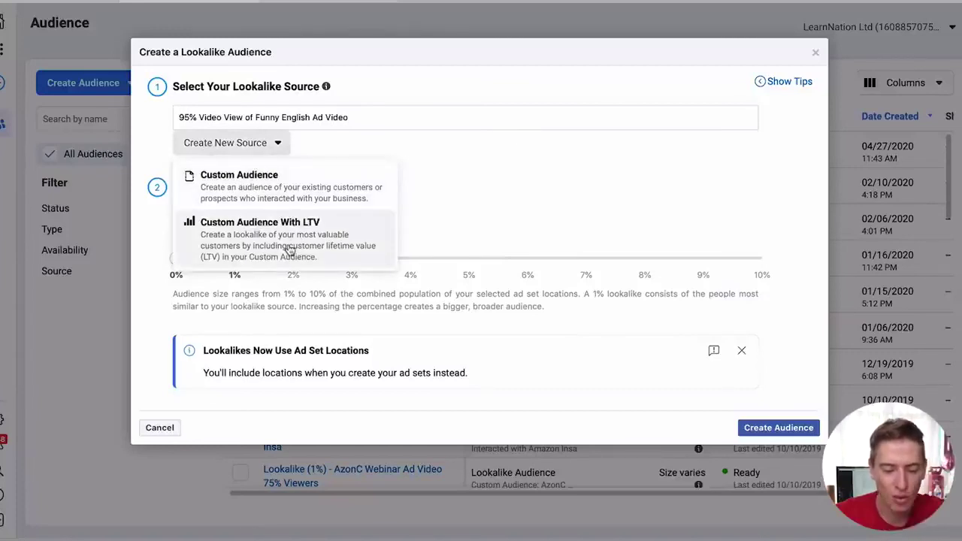
{"action": "left_click", "coordinate": [333, 143]}
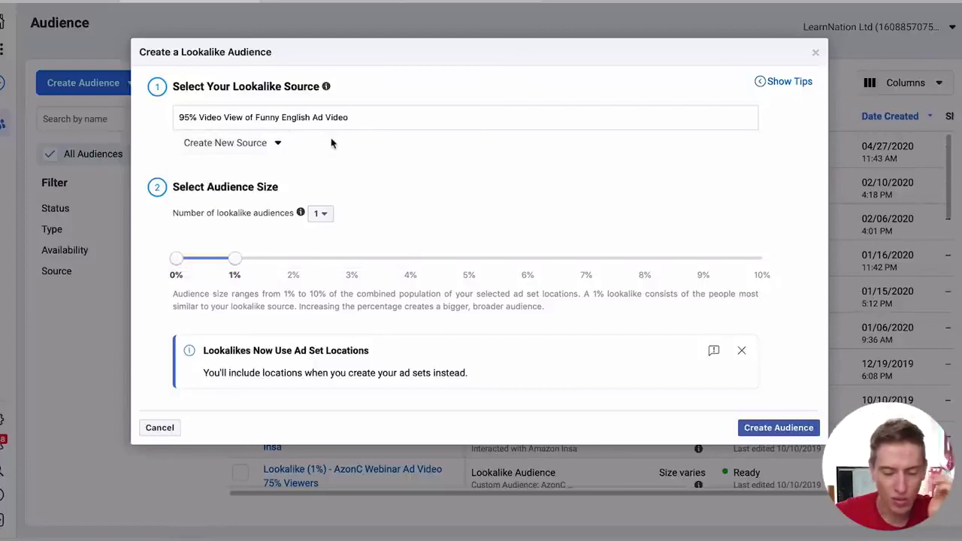
{"action": "double_click", "coordinate": [346, 116]}
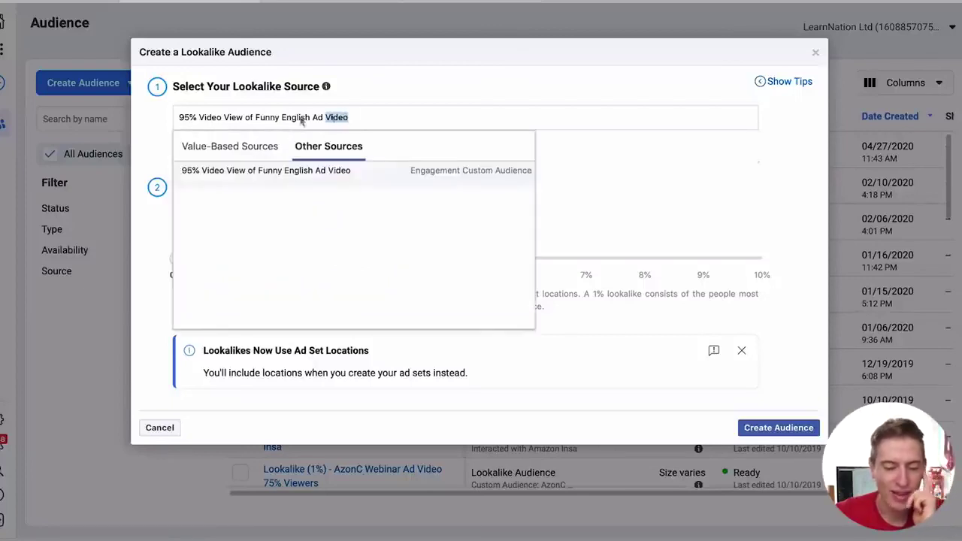
{"action": "left_click", "coordinate": [219, 146]}
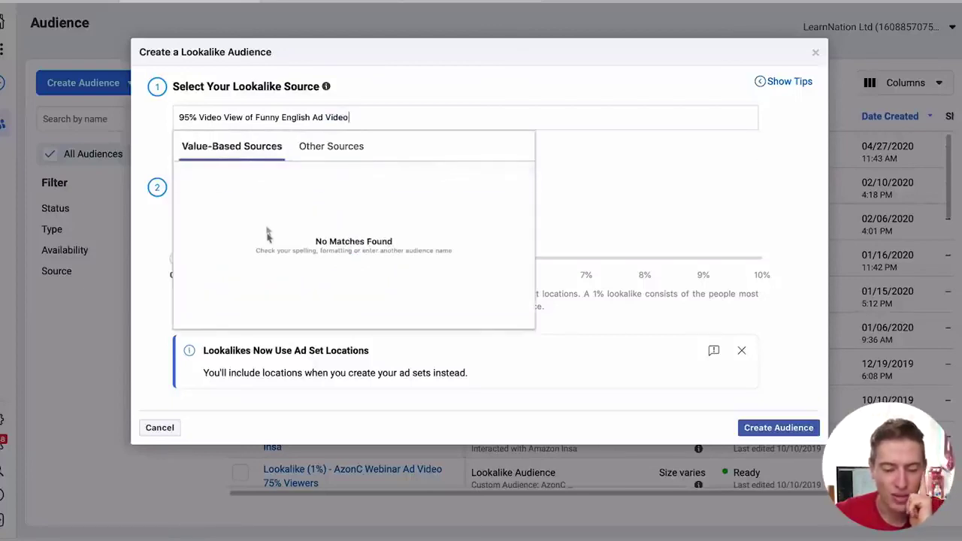
{"action": "left_click", "coordinate": [332, 153]}
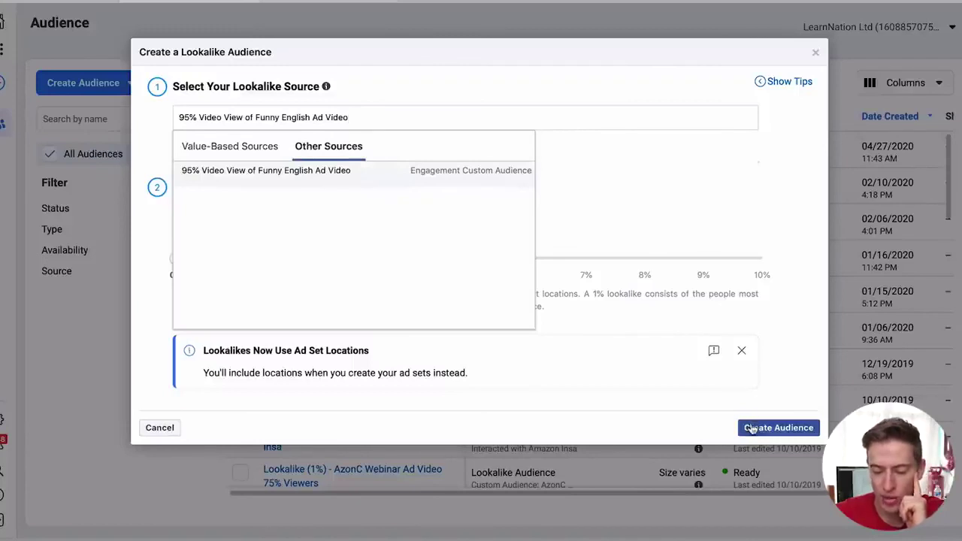
{"action": "left_click", "coordinate": [751, 427]}
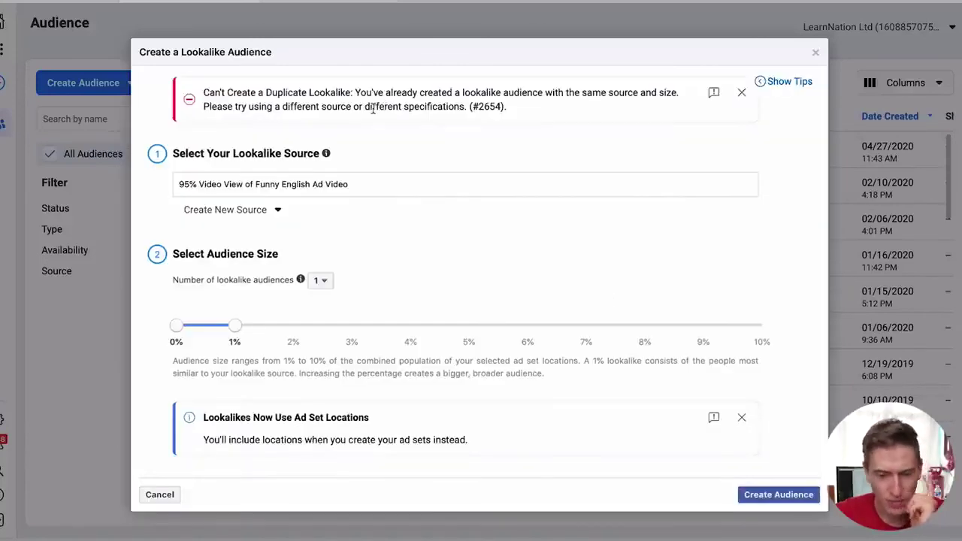
{"action": "left_click_drag", "start_coordinate": [284, 107], "coordinate": [351, 106]}
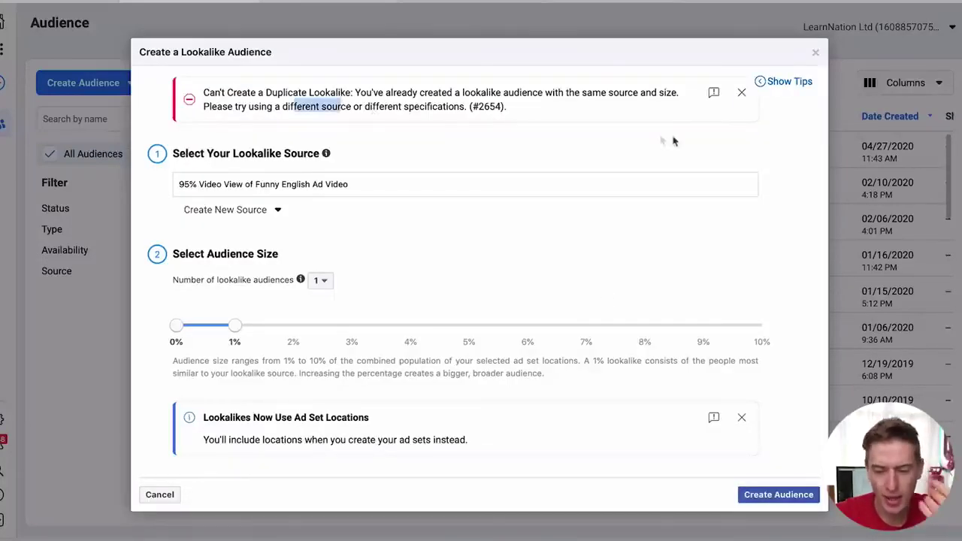
Step: Close the lookalike dialog and go to Ads Manager via the Business Tools menu
{"action": "left_click", "coordinate": [820, 56]}
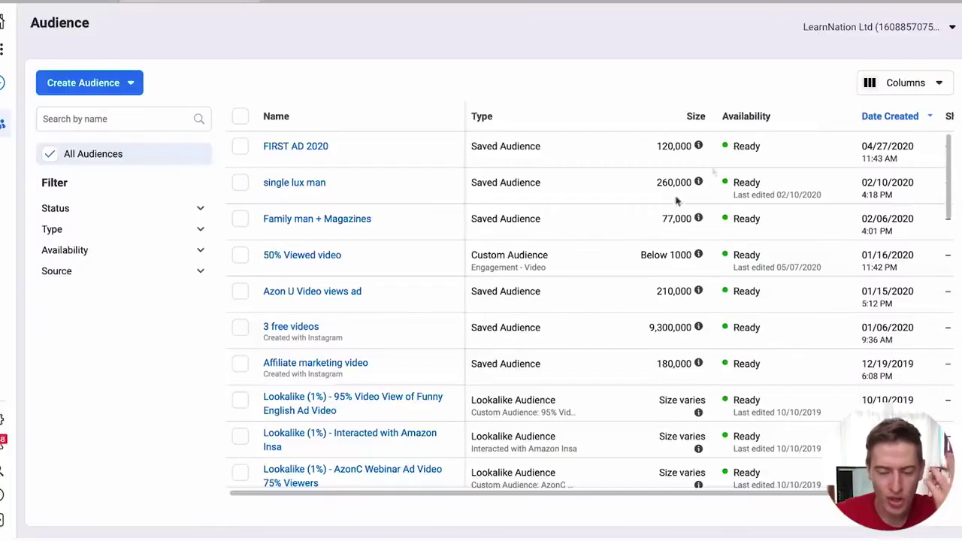
{"action": "mouse_move", "coordinate": [698, 182]}
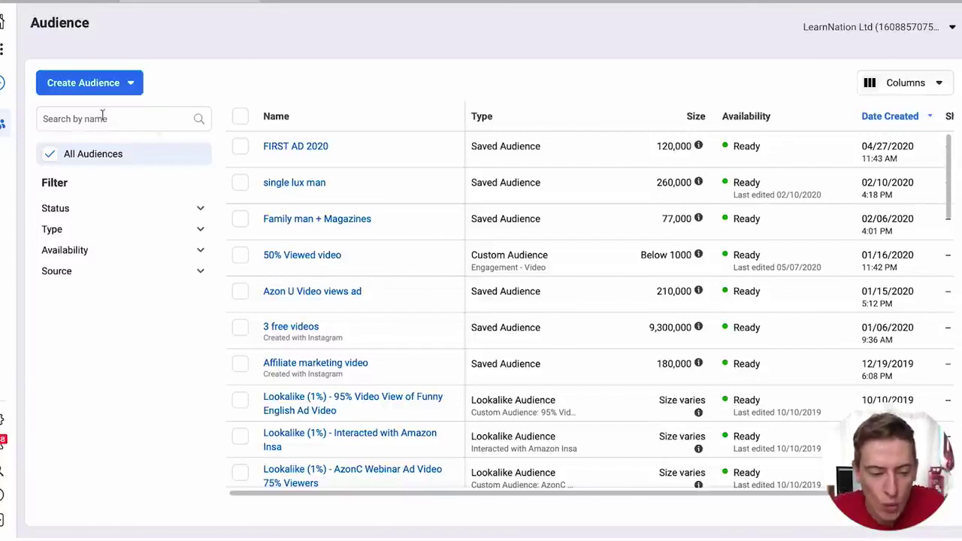
{"action": "left_click", "coordinate": [3, 50]}
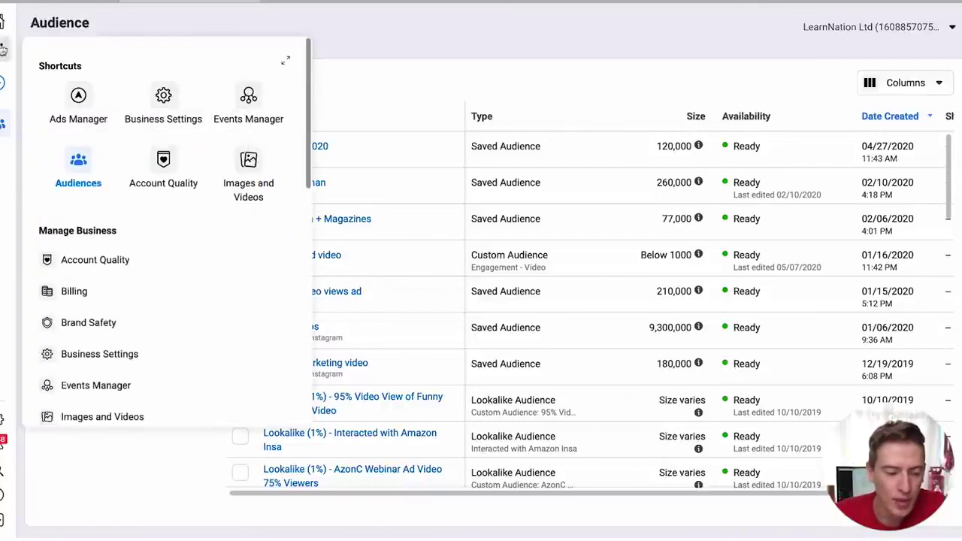
{"action": "left_click", "coordinate": [85, 102]}
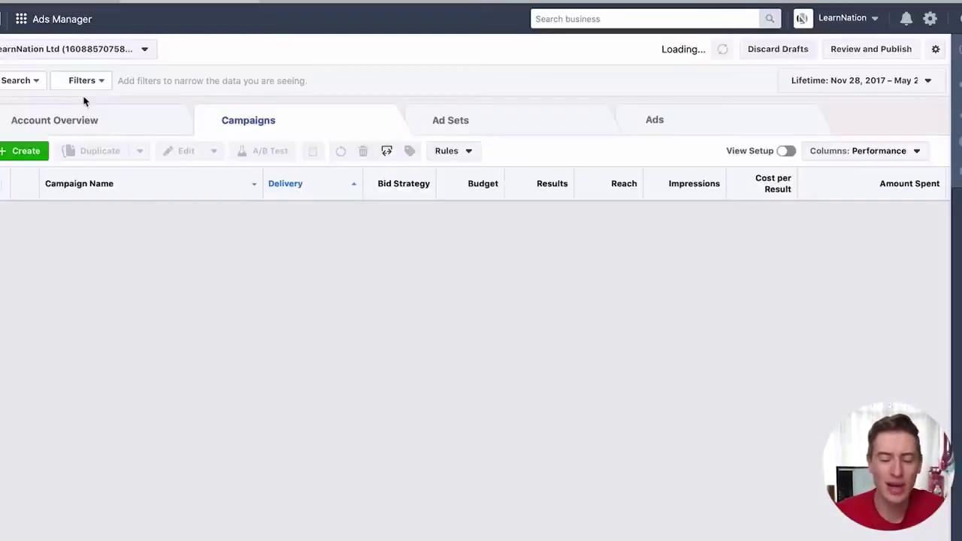
Step: Create a new campaign with the Traffic objective and continue to its ad set
{"action": "left_click", "coordinate": [35, 153]}
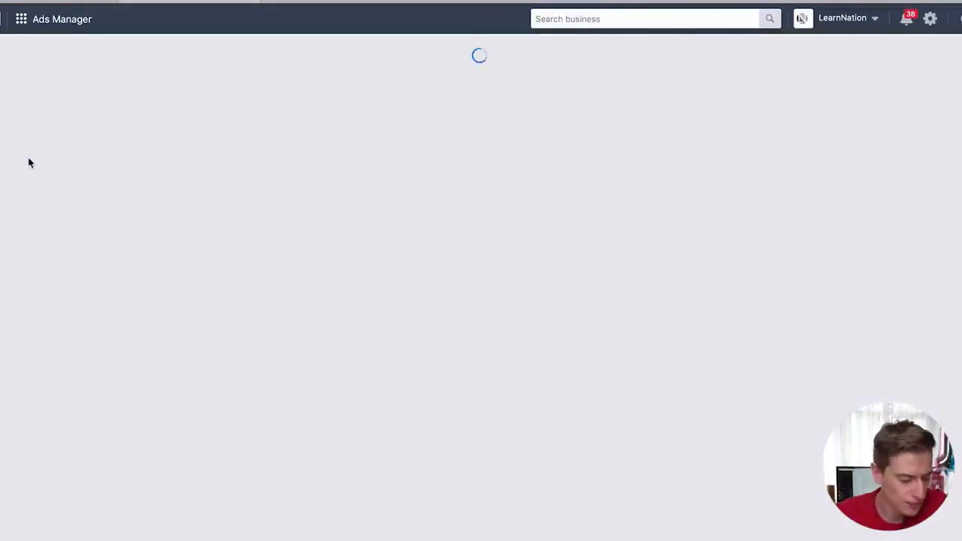
{"action": "scroll", "coordinate": [28, 163], "scroll_direction": "down", "scroll_amount": 2}
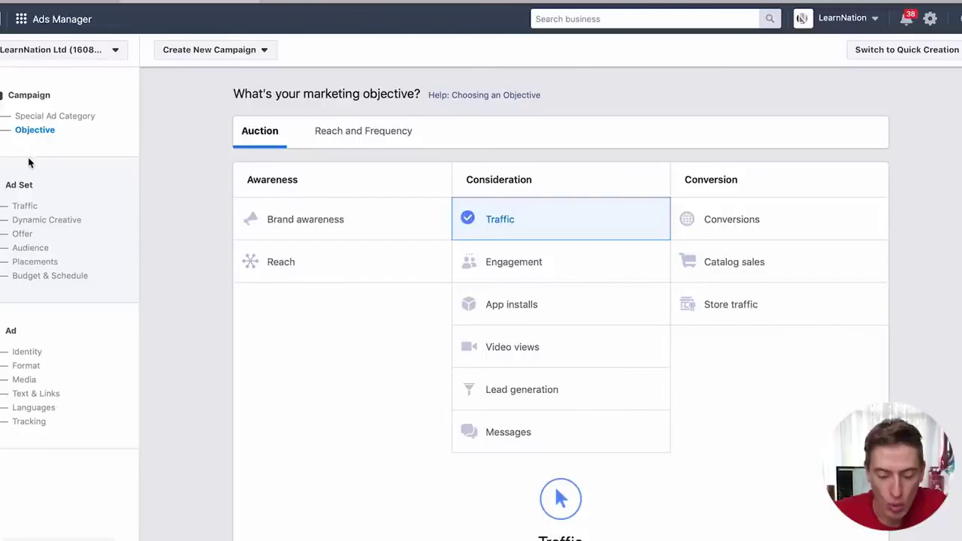
{"action": "scroll", "coordinate": [332, 278], "scroll_direction": "down", "scroll_amount": 2}
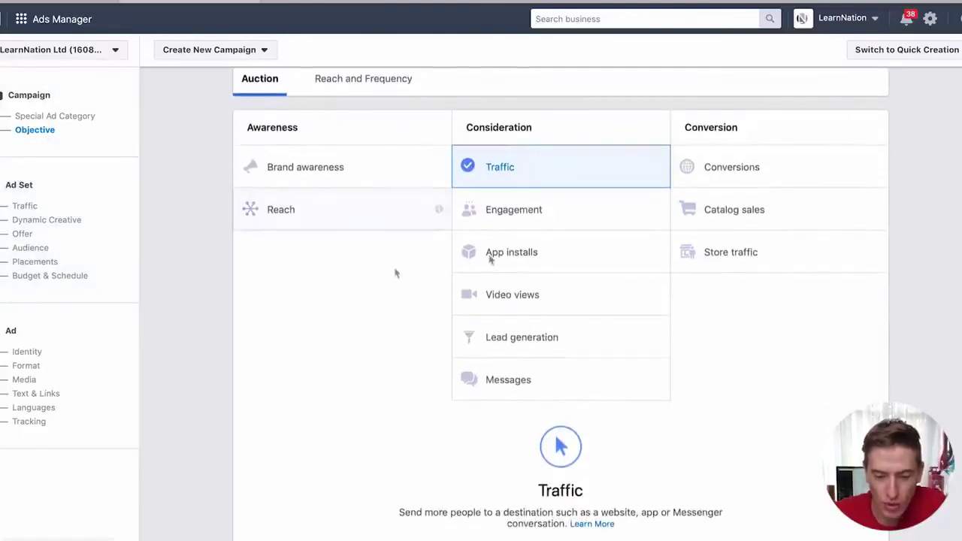
{"action": "mouse_move", "coordinate": [573, 267]}
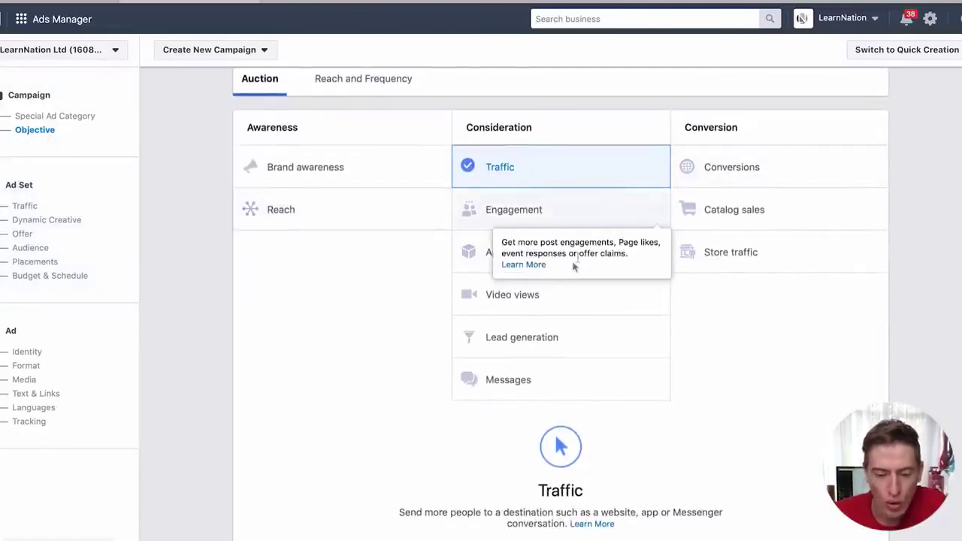
{"action": "scroll", "coordinate": [514, 175], "scroll_direction": "down", "scroll_amount": 5}
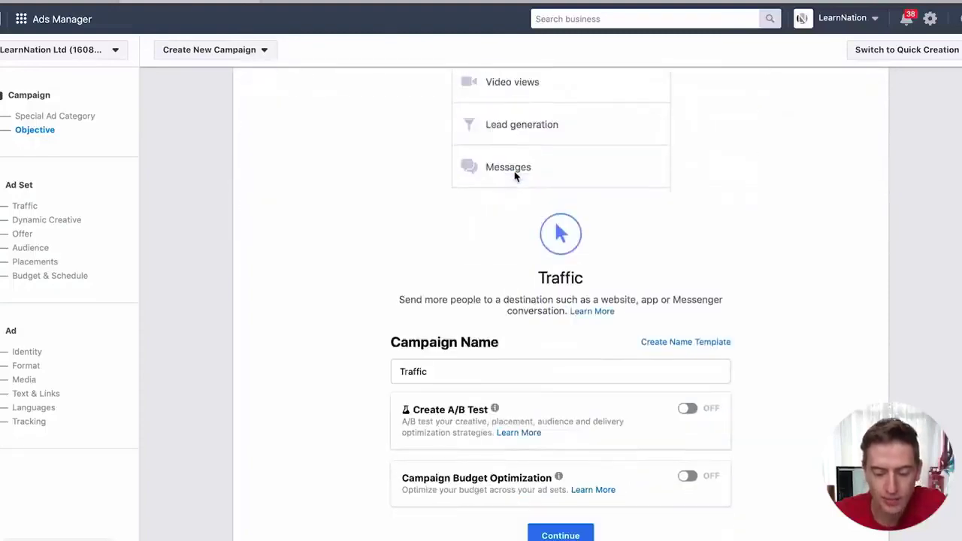
{"action": "left_click", "coordinate": [553, 444]}
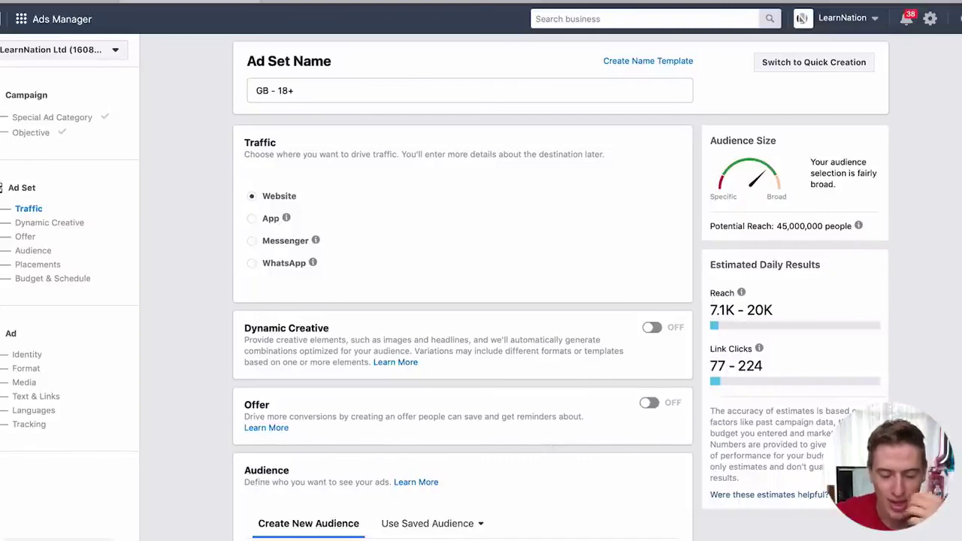
Step: Add 'Lookalike (1%) - 95% Video View of Funny English Ad Video' as the ad set's custom audience
{"action": "scroll", "coordinate": [647, 466], "scroll_direction": "down", "scroll_amount": 4}
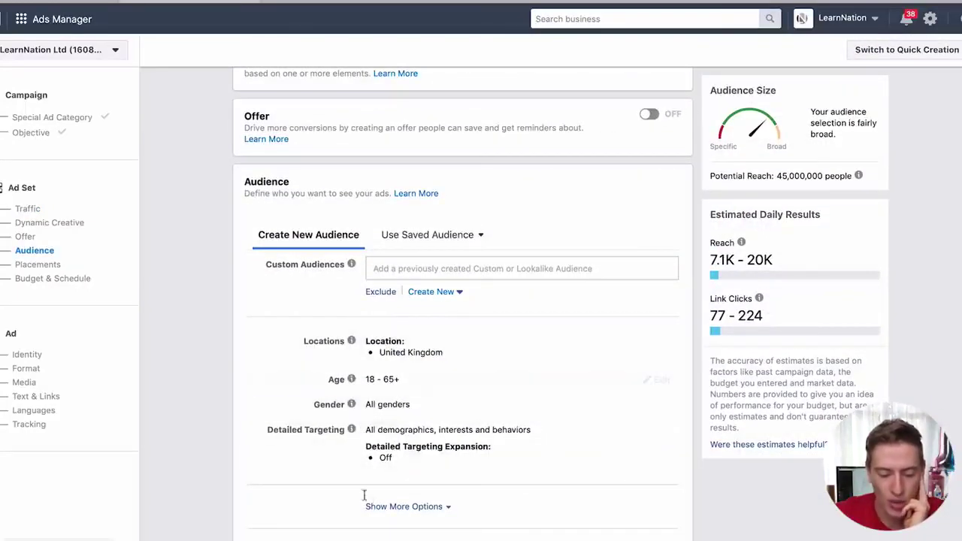
{"action": "left_click", "coordinate": [380, 270]}
{"action": "scroll", "coordinate": [411, 273], "scroll_direction": "down", "scroll_amount": 2}
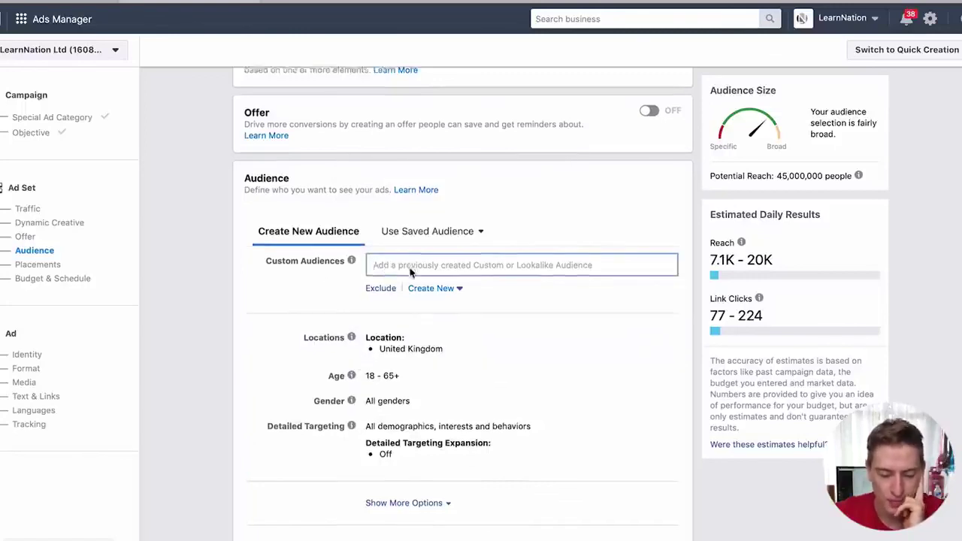
{"action": "left_click", "coordinate": [509, 187]}
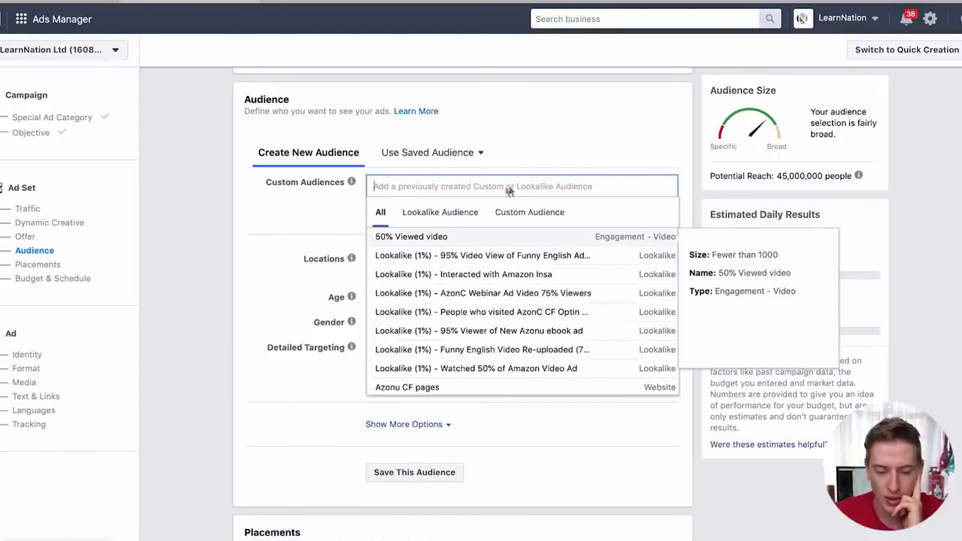
{"action": "left_click", "coordinate": [461, 255]}
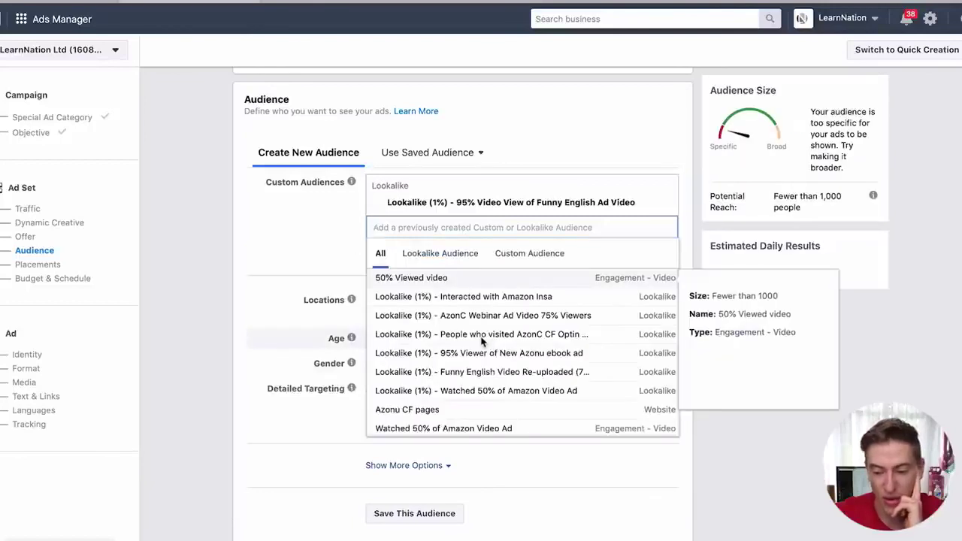
{"action": "left_click", "coordinate": [250, 380]}
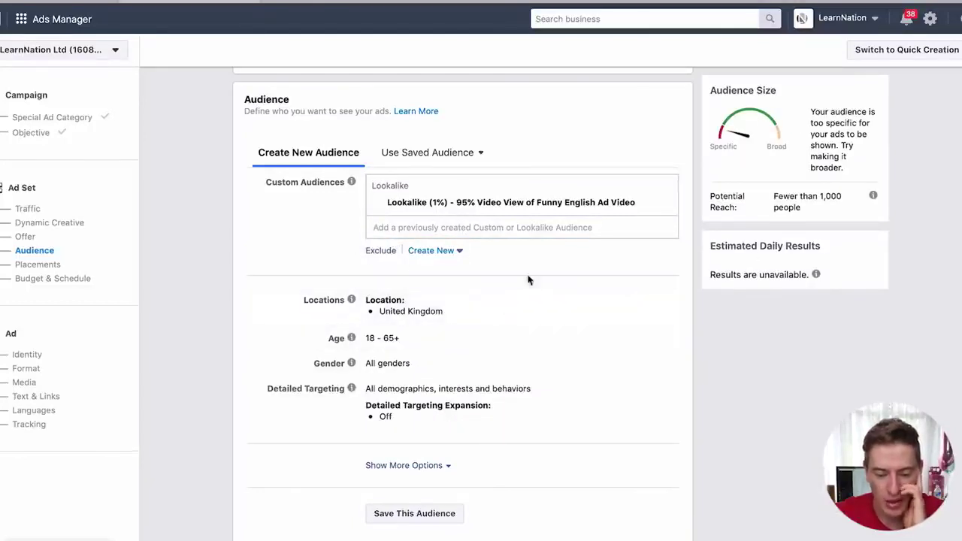
Step: Replace United Kingdom with United States as the ad set's target location
{"action": "left_click", "coordinate": [652, 300]}
{"action": "mouse_move", "coordinate": [668, 350]}
{"action": "left_click", "coordinate": [665, 353]}
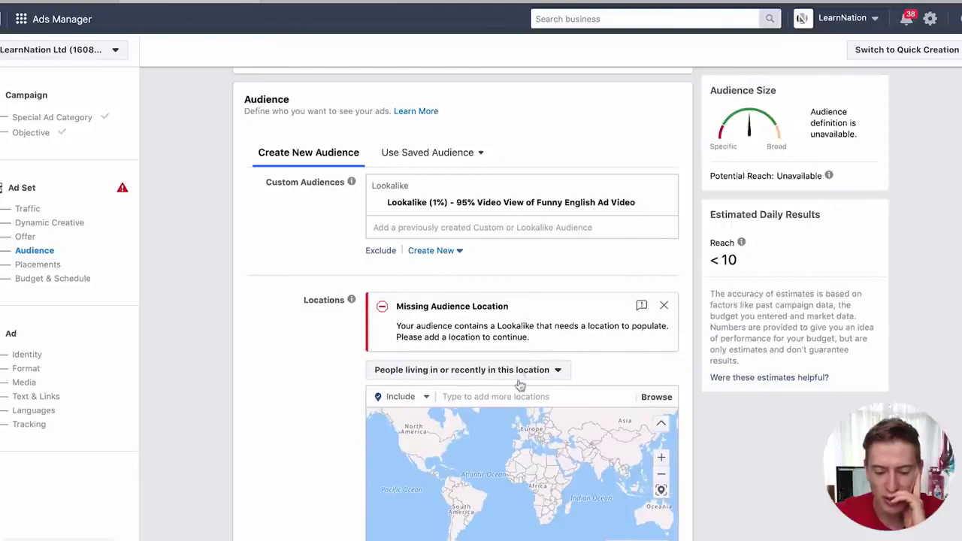
{"action": "left_click", "coordinate": [488, 399]}
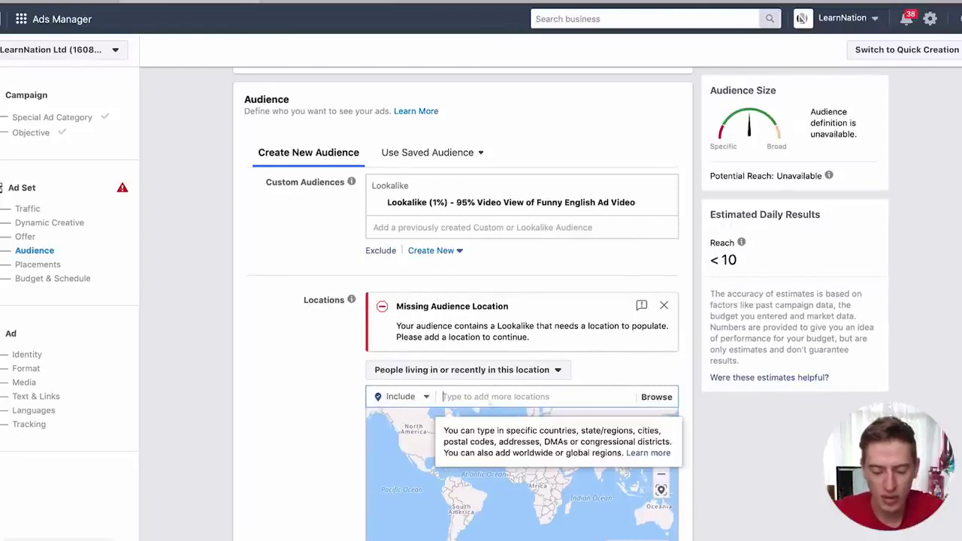
{"action": "type", "text": "united states"}
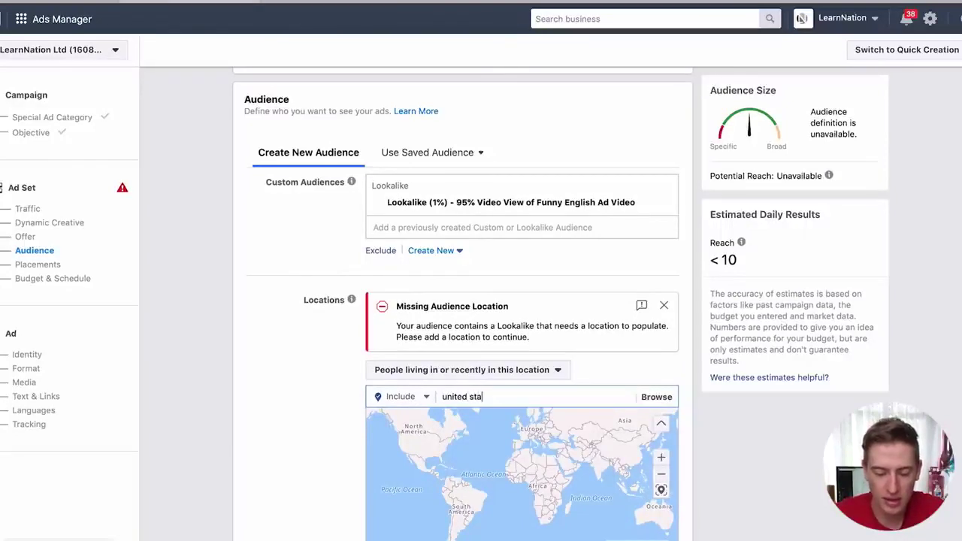
{"action": "key", "text": "Return"}
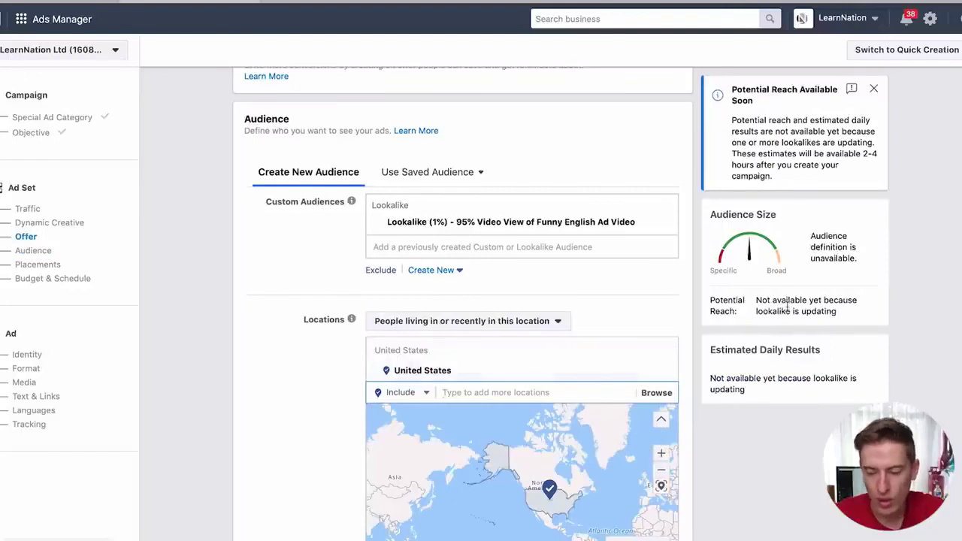
{"action": "left_click_drag", "start_coordinate": [789, 310], "coordinate": [757, 301]}
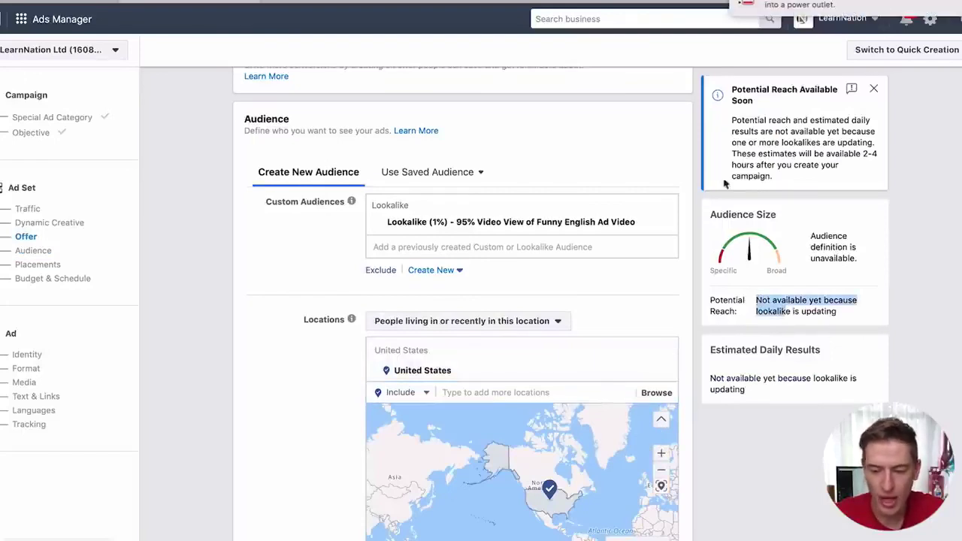
{"action": "left_click", "coordinate": [571, 265]}
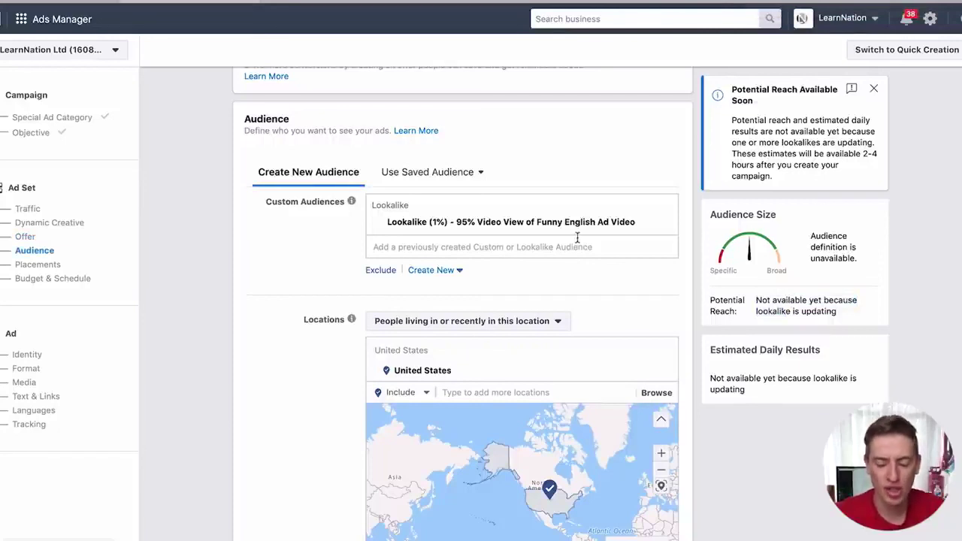
{"action": "scroll", "coordinate": [562, 293], "scroll_direction": "down", "scroll_amount": 3}
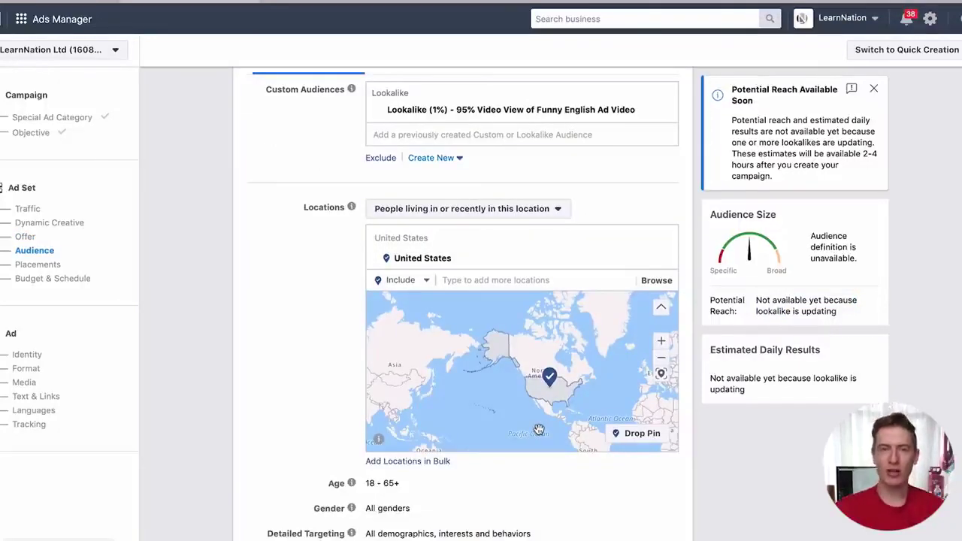